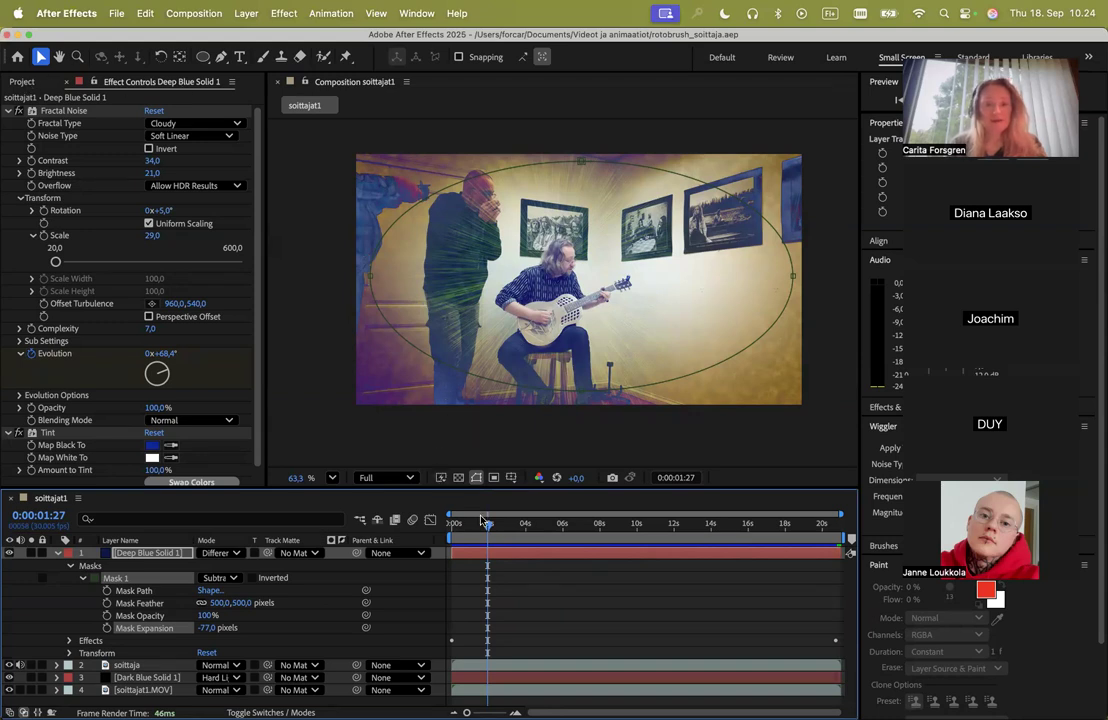
mouse_move(487, 527)
left_mouse_down()
mouse_move(453, 530)
mouse_move(495, 533)
left_mouse_up()
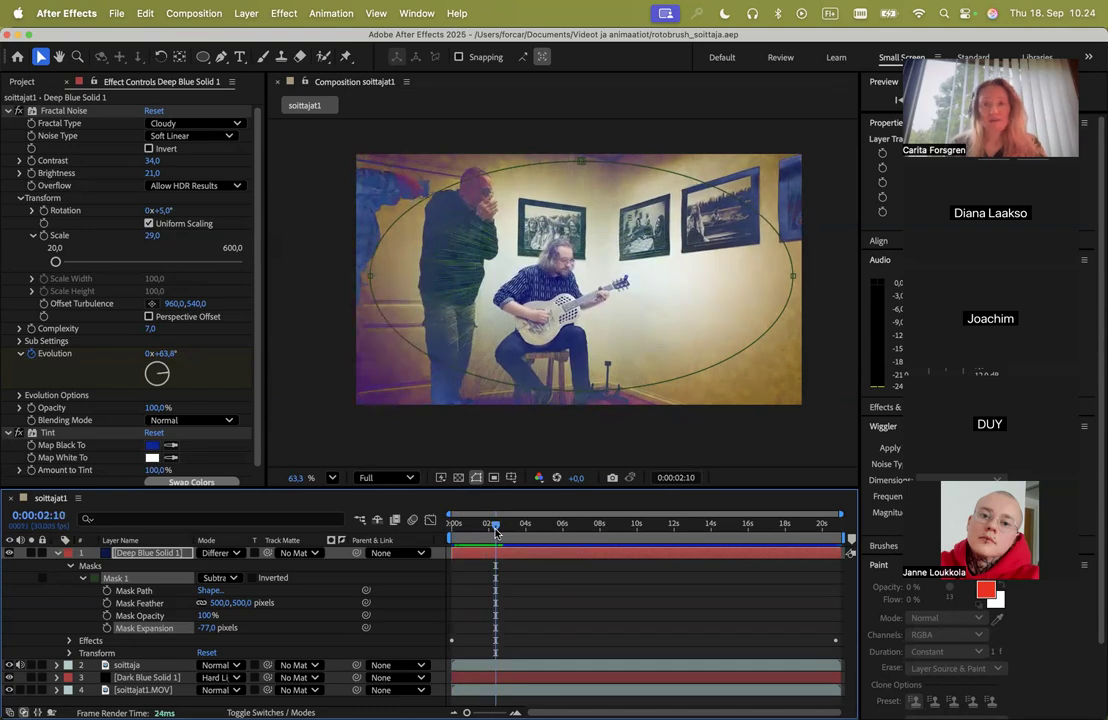
left_click(917, 49)
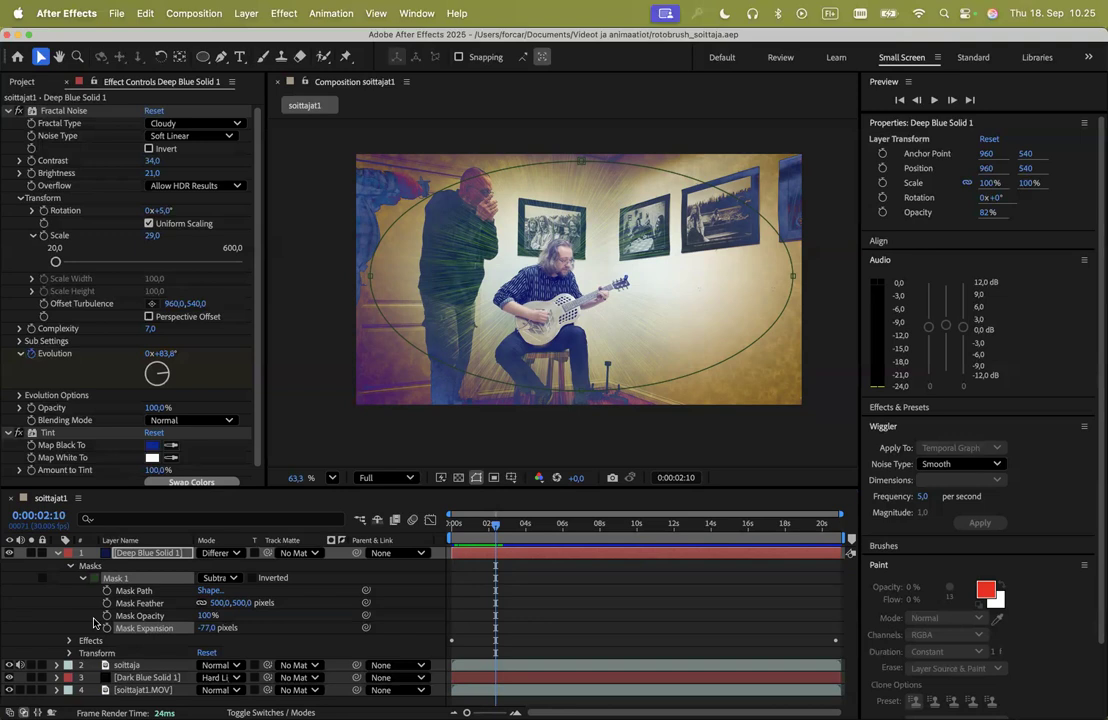
left_click(288, 13)
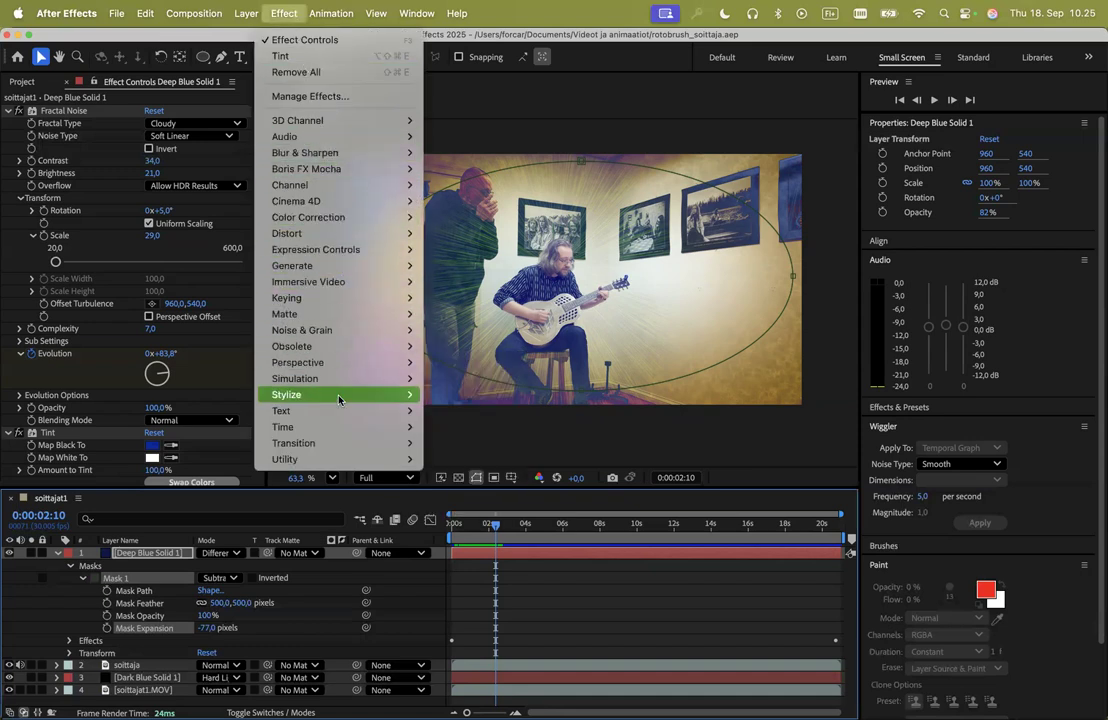
left_click(283, 13)
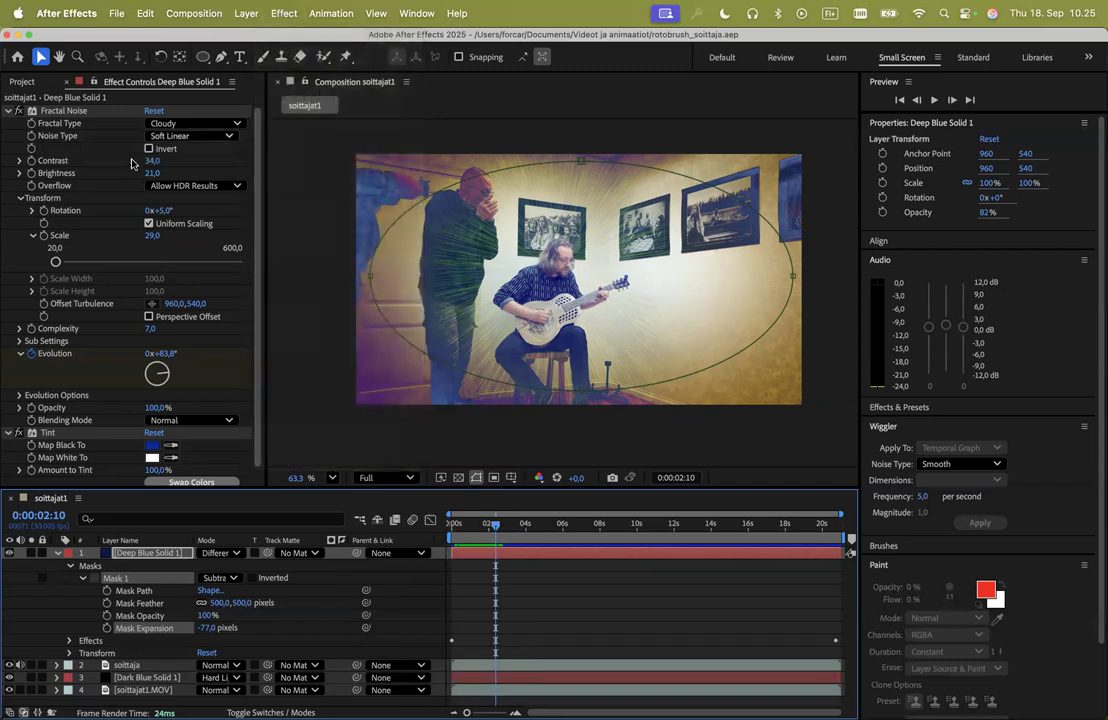
- Collapse the Fractal Noise effect settings and the Deep Blue Solid 1 layer's properties
left_click(9, 111)
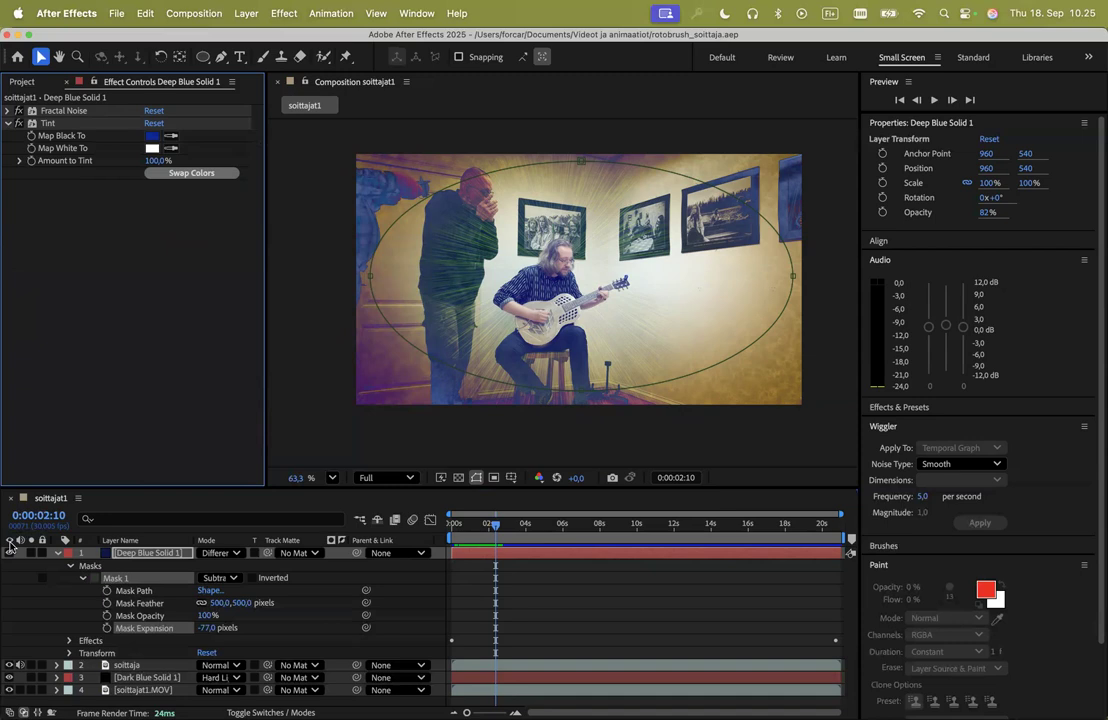
left_click(57, 553)
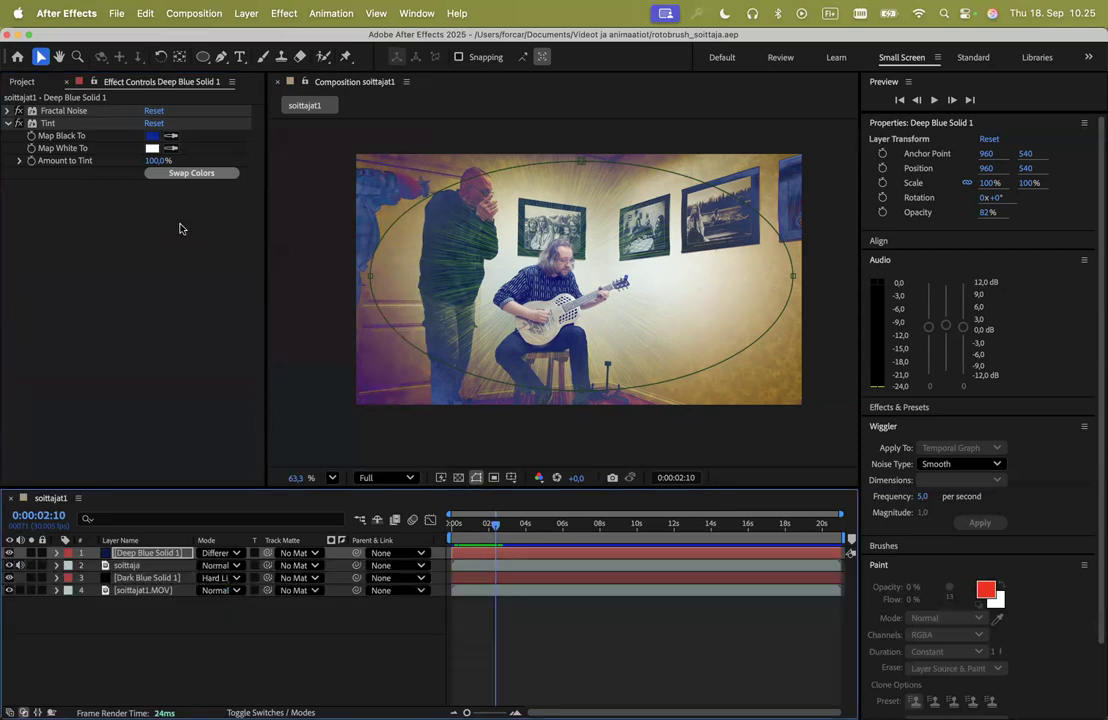
- Create a new 0:00:25:04 composition that preserves frame rate and resolution when nested
left_click(202, 15)
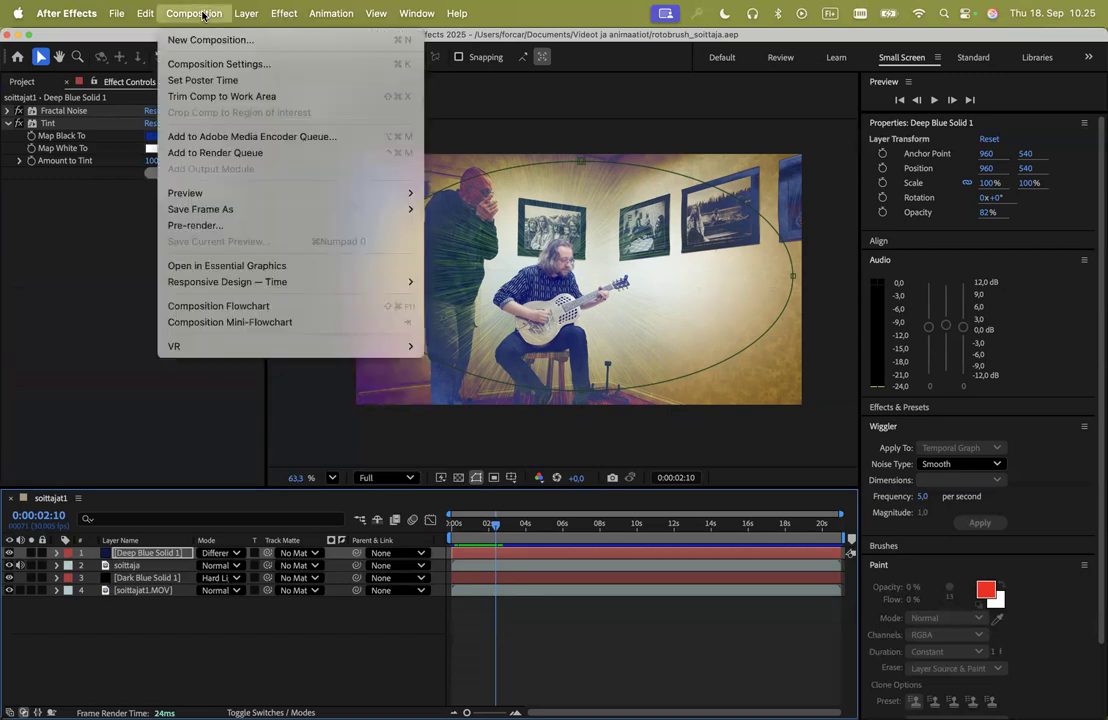
left_click(214, 40)
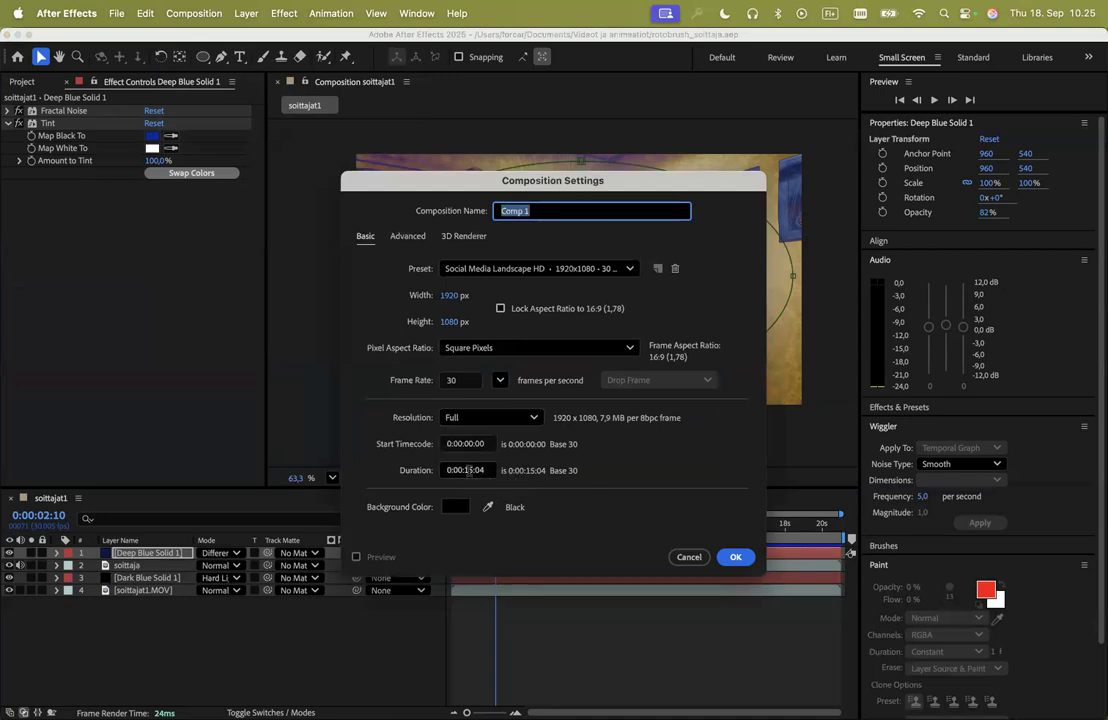
left_click(465, 470)
key("BackSpace")
type("2")
key("Right")
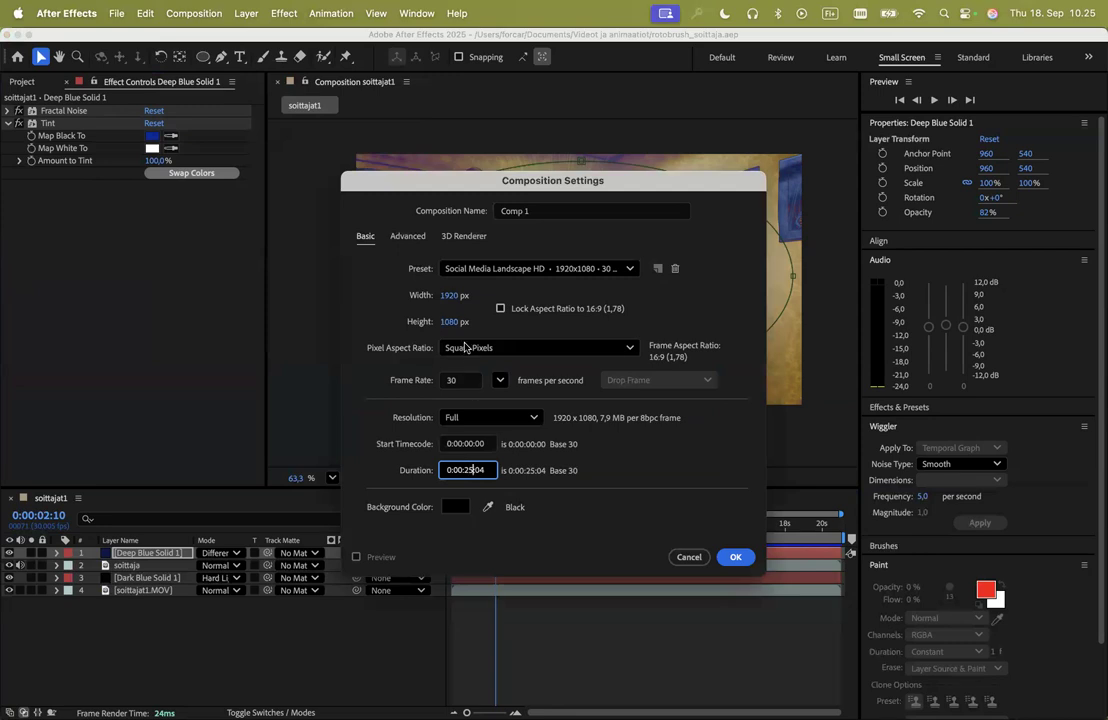
left_click(405, 237)
left_click(387, 332)
left_click(387, 353)
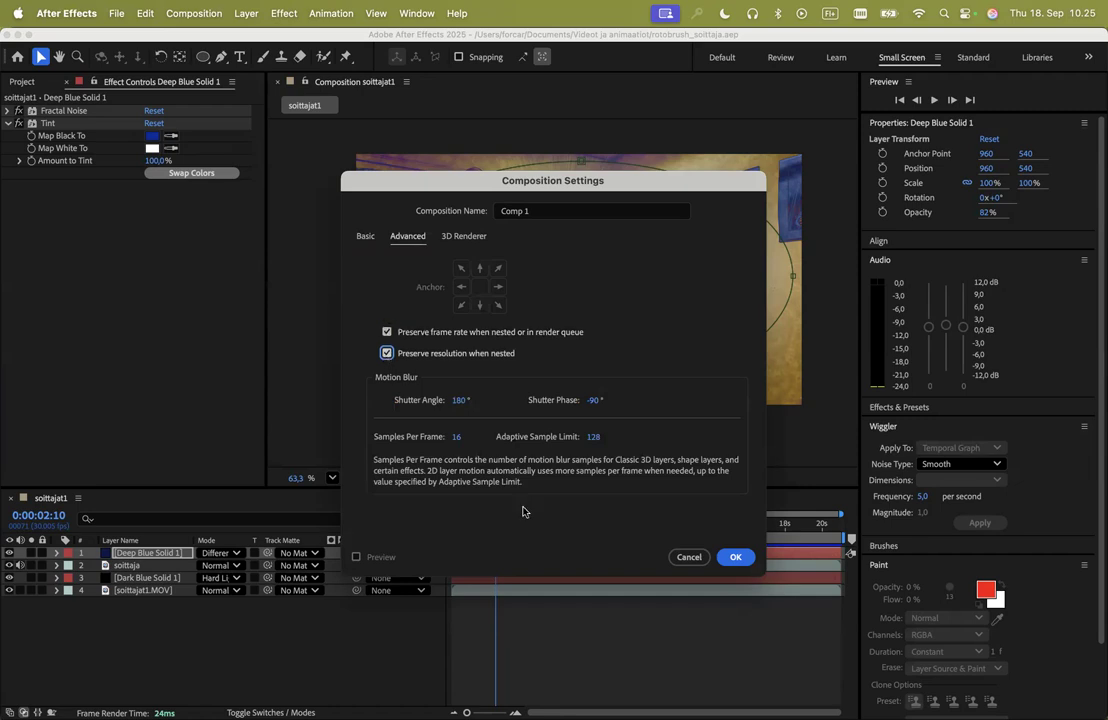
left_click(737, 560)
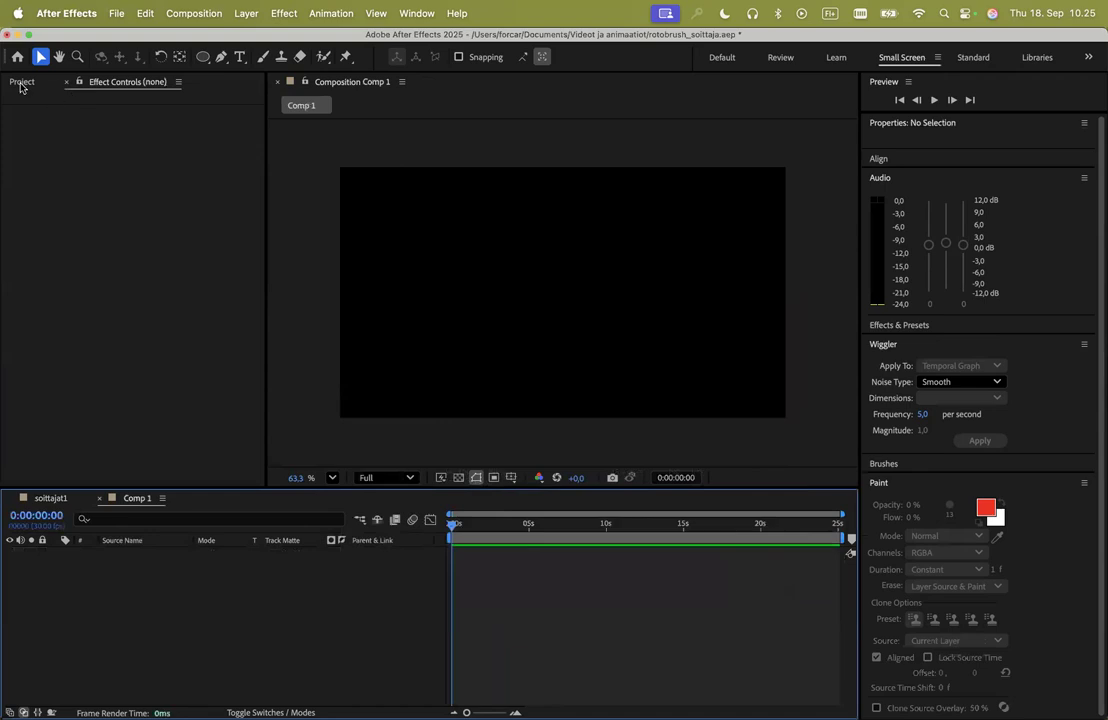
- Add the soittajat1.MOV footage from the project to the Comp 1 composition
left_click(21, 84)
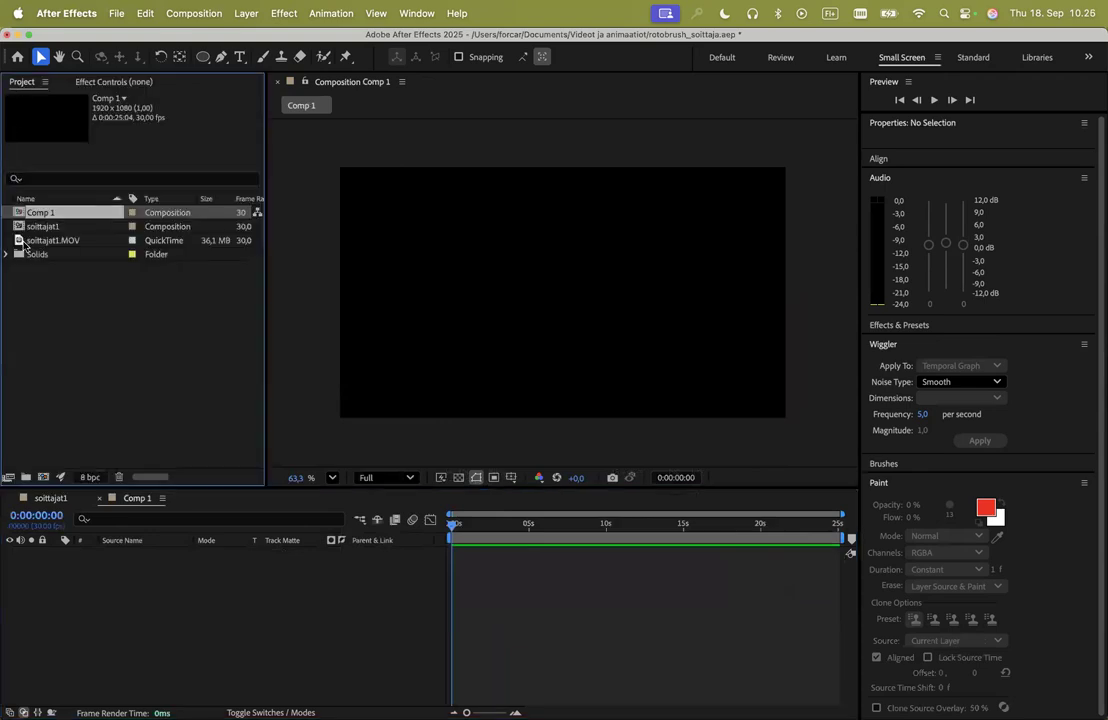
left_click(51, 242)
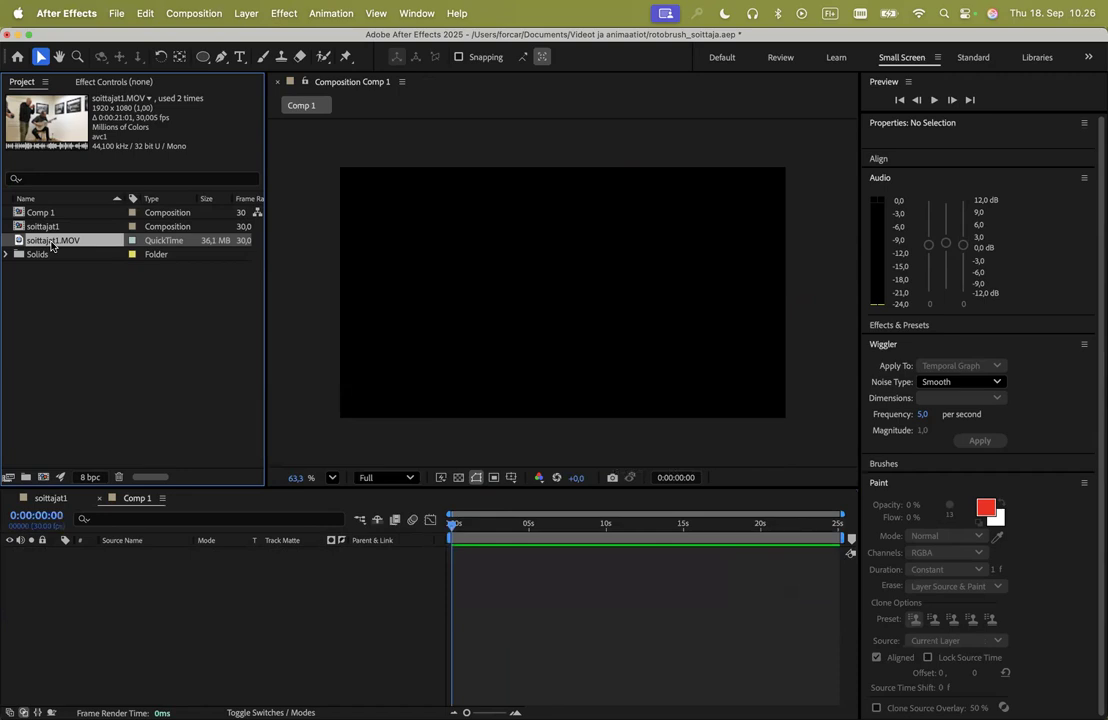
left_click_drag(51, 243, 565, 293)
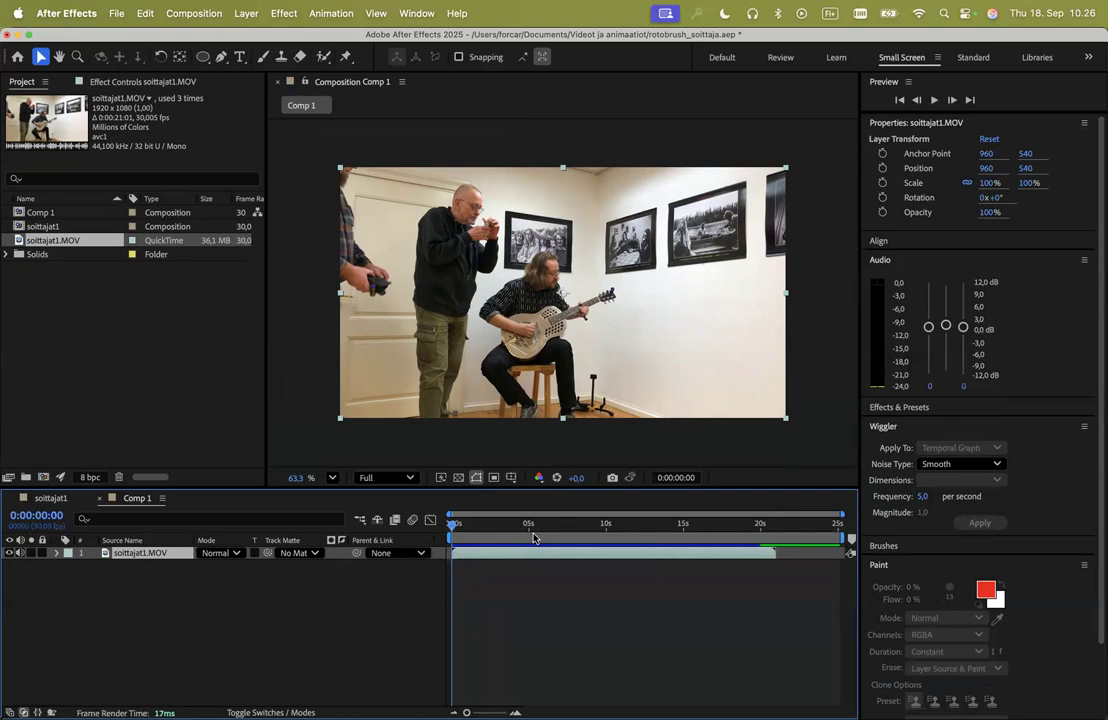
- Play back the footage in Comp 1 and move the playhead to 0:00:10:22
key("space")
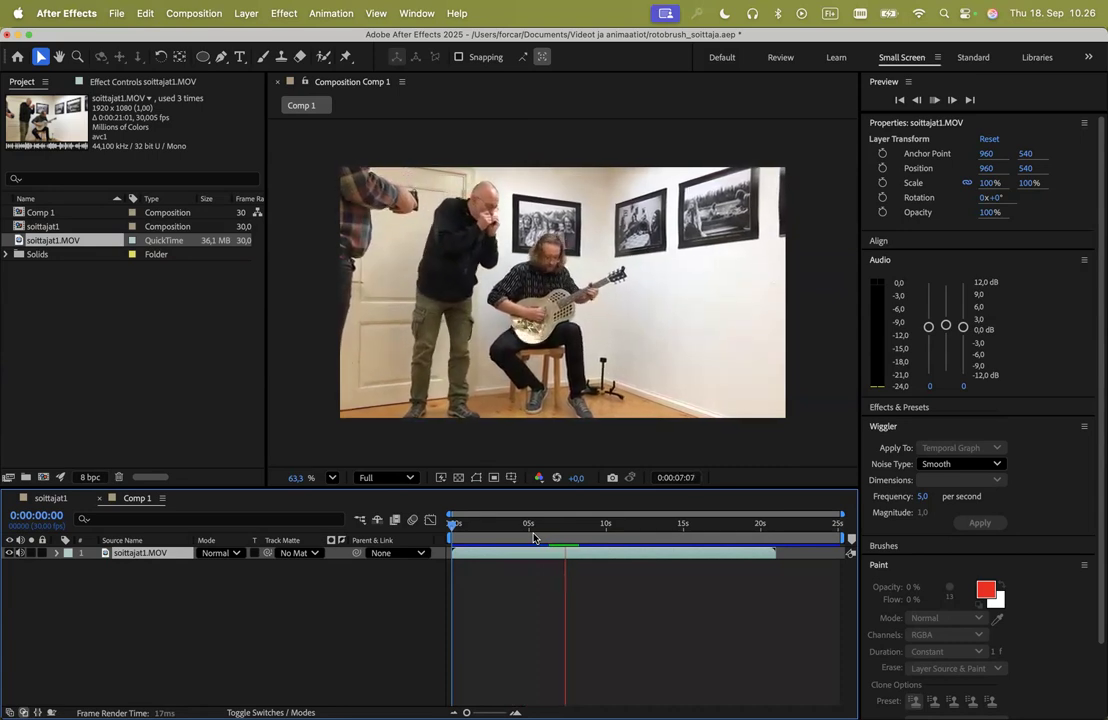
key("space")
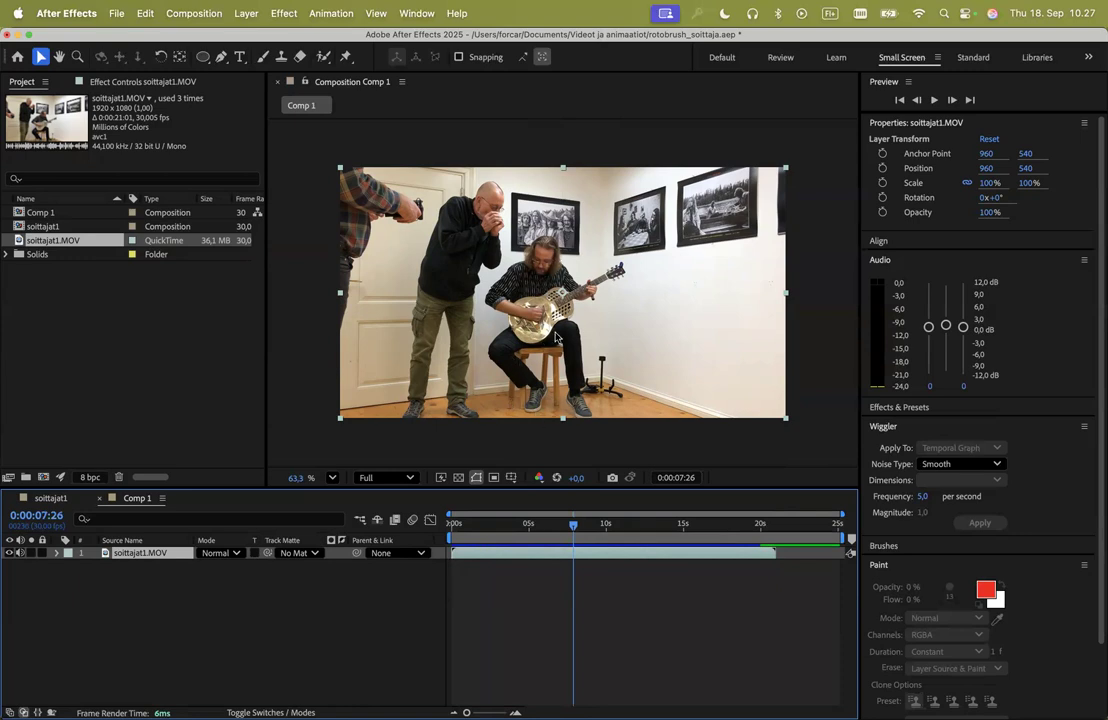
left_click(585, 524)
left_click_drag(585, 527, 617, 525)
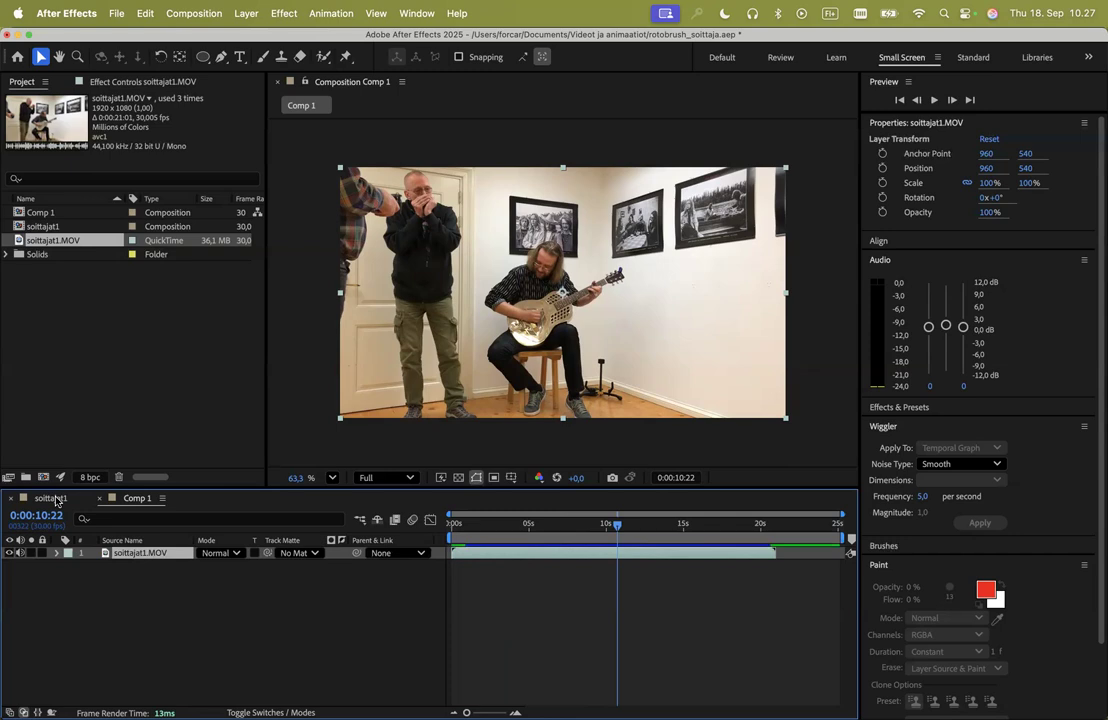
- Copy the soittaja layer from the soittajat1 composition and paste it above the footage in Comp 1
left_click(52, 498)
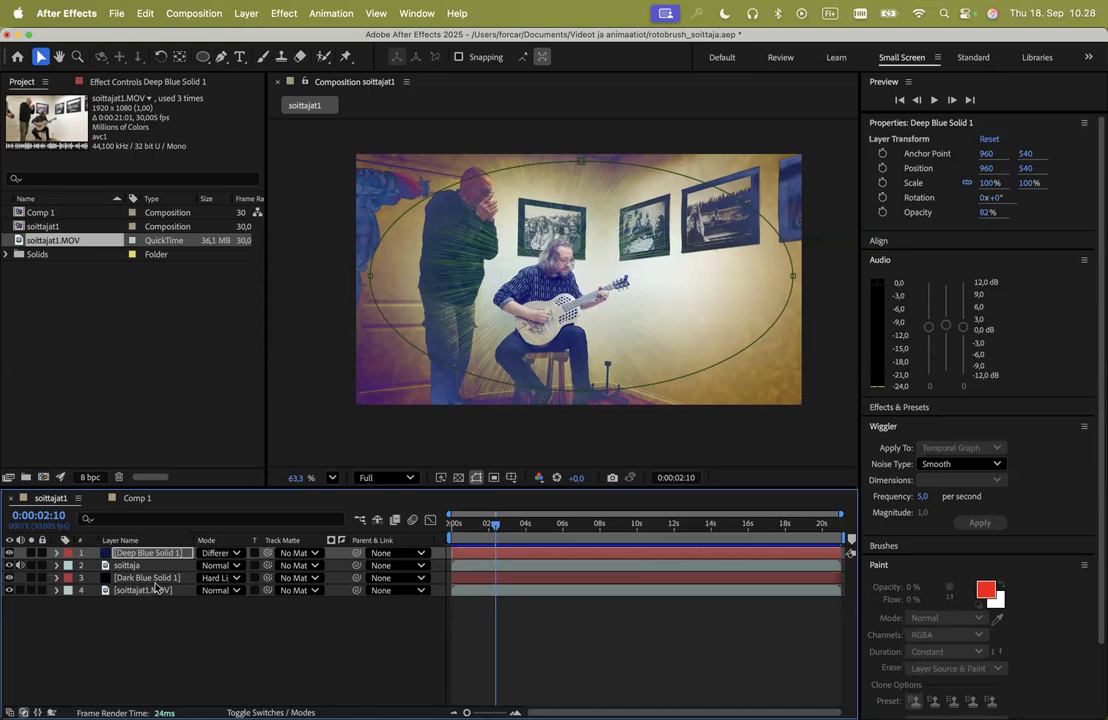
left_click(126, 565)
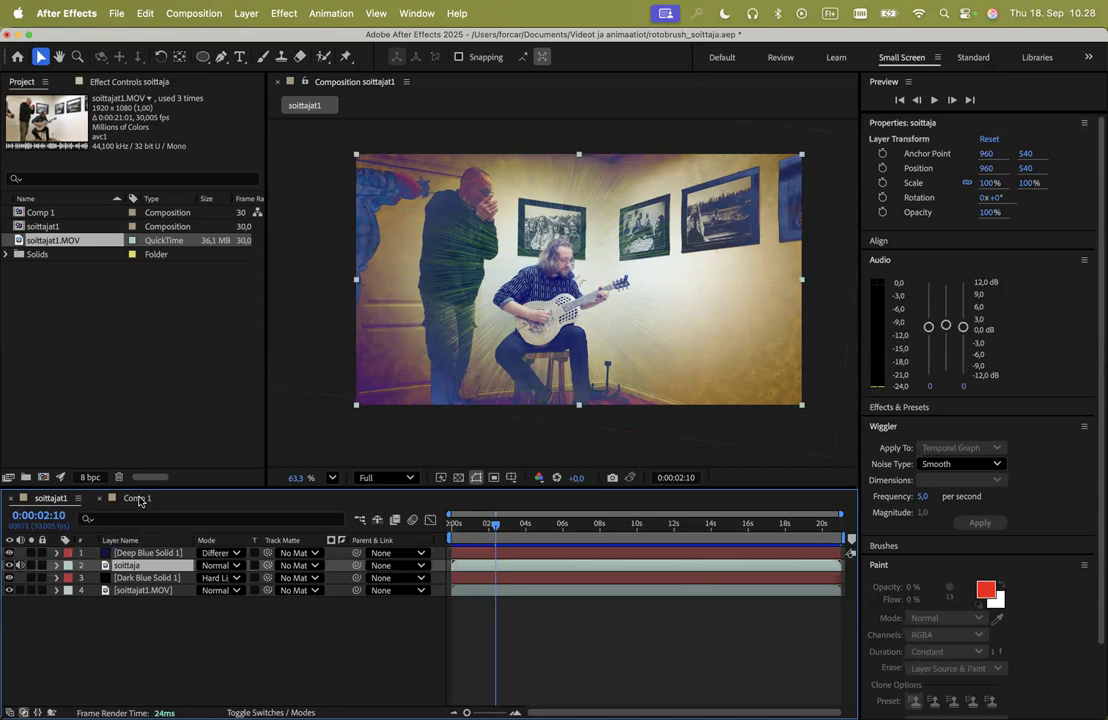
left_click(137, 498)
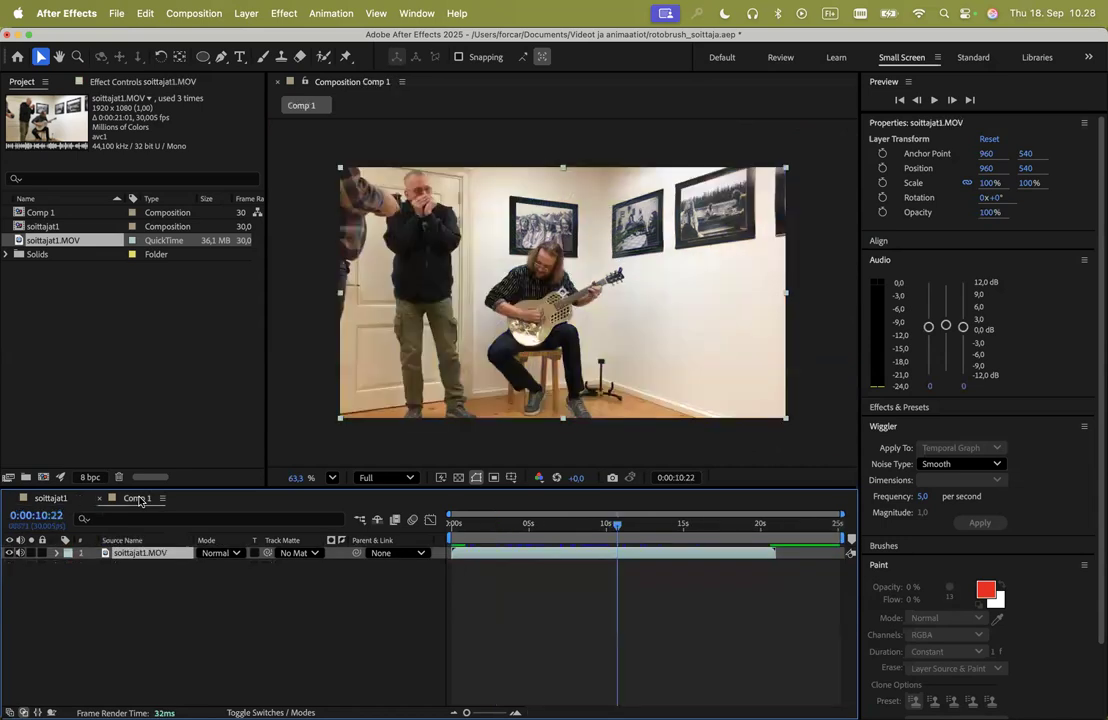
key("super+d")
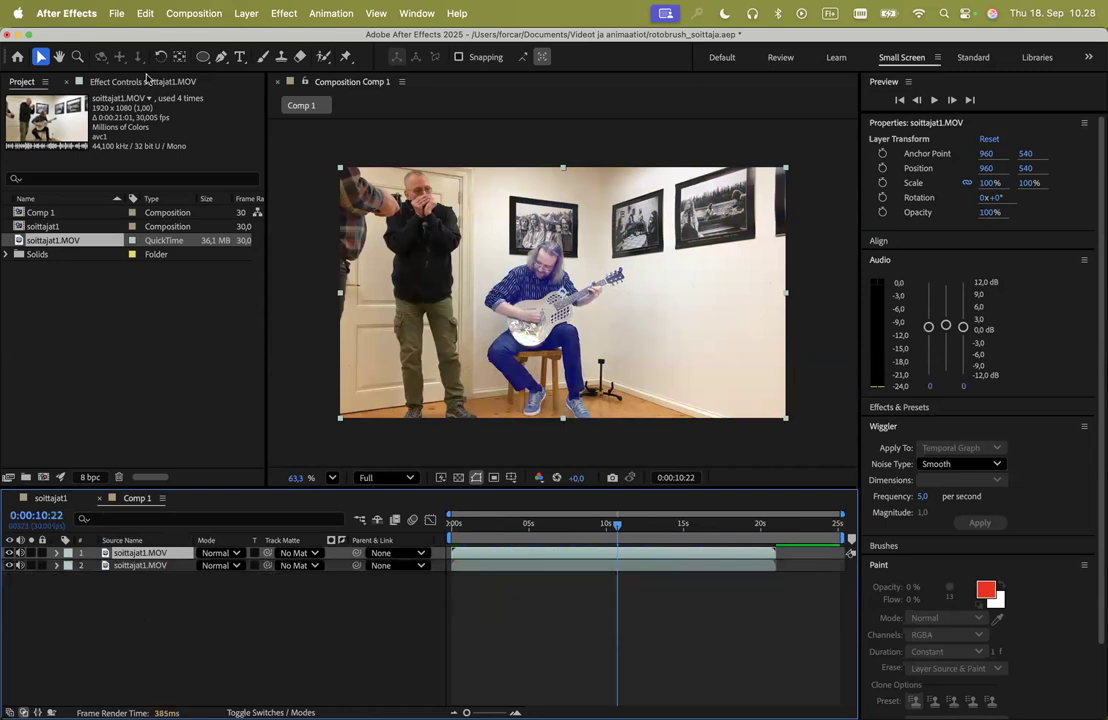
- Examine the pasted layer's effects, including the Roto Brush & Refine Edge settings, and collapse the layer again
left_click(57, 553)
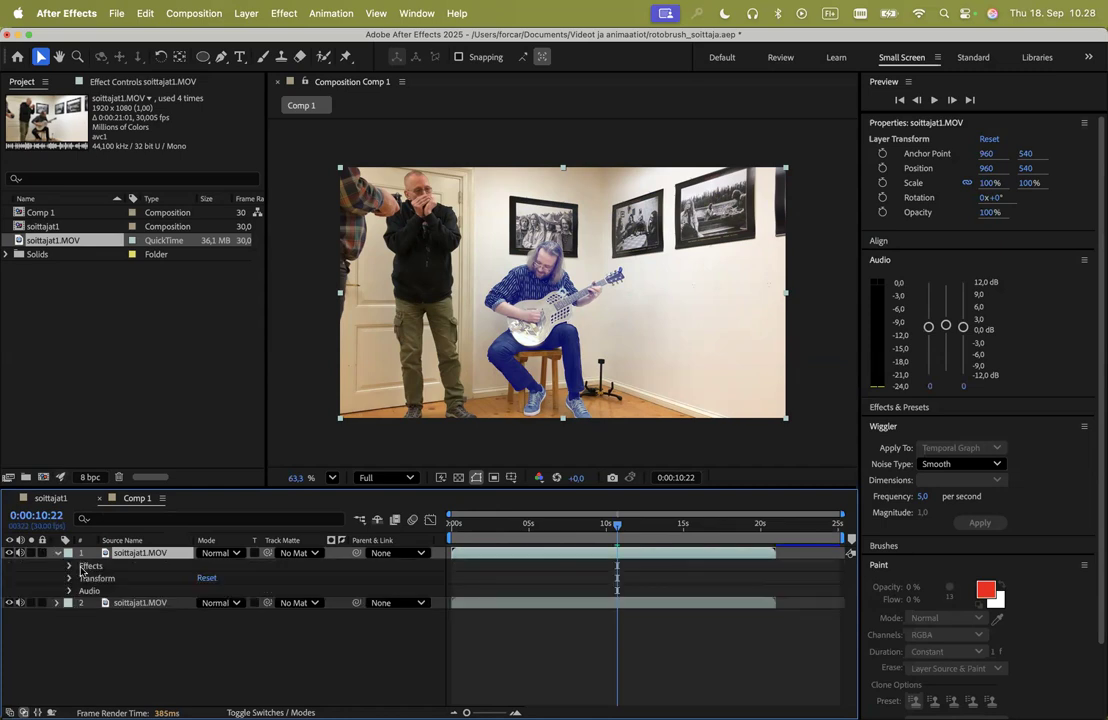
left_click(79, 568)
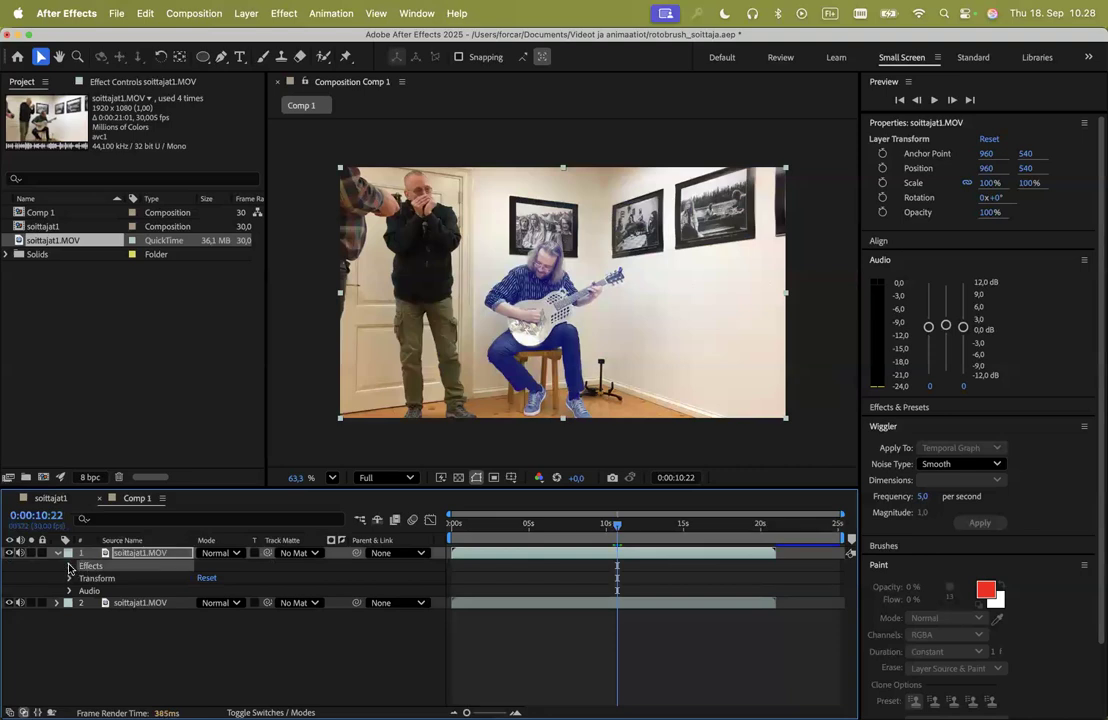
left_click(69, 566)
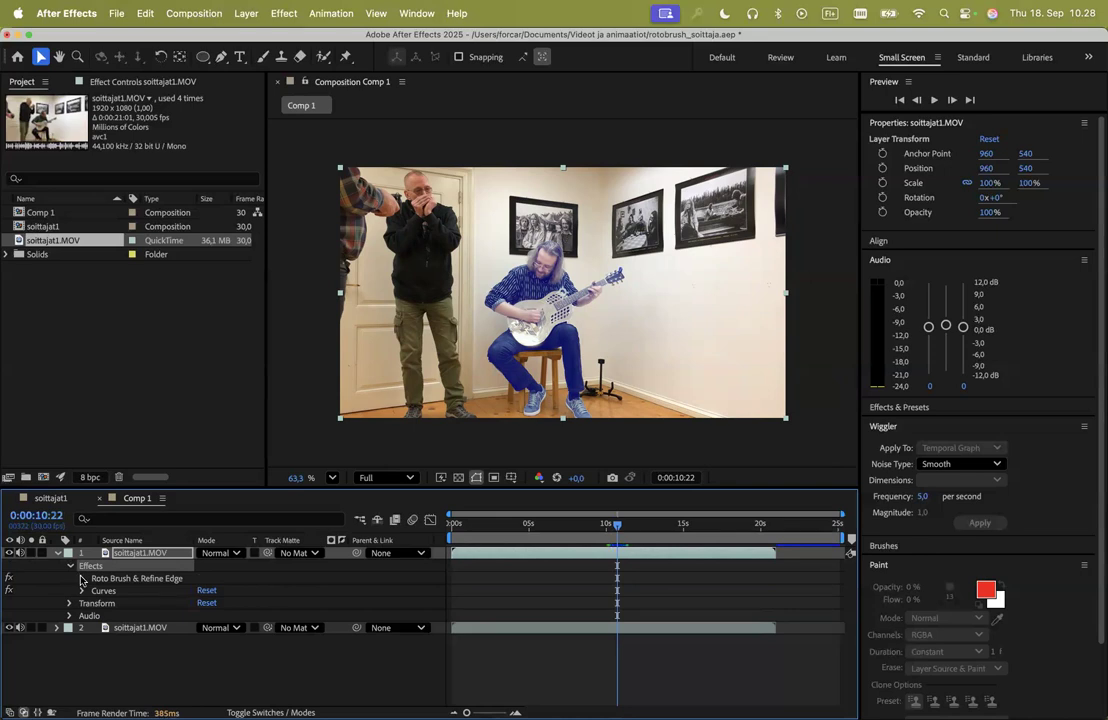
left_click(82, 579)
scroll(158, 663, "down", 5)
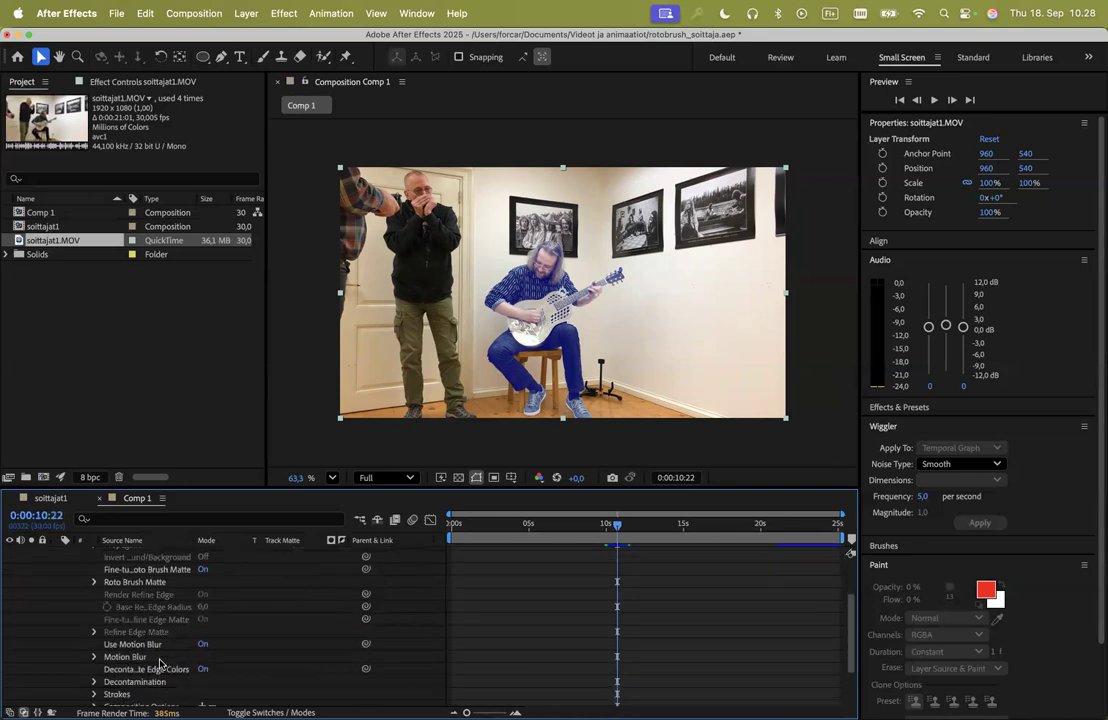
scroll(158, 663, "up", 5)
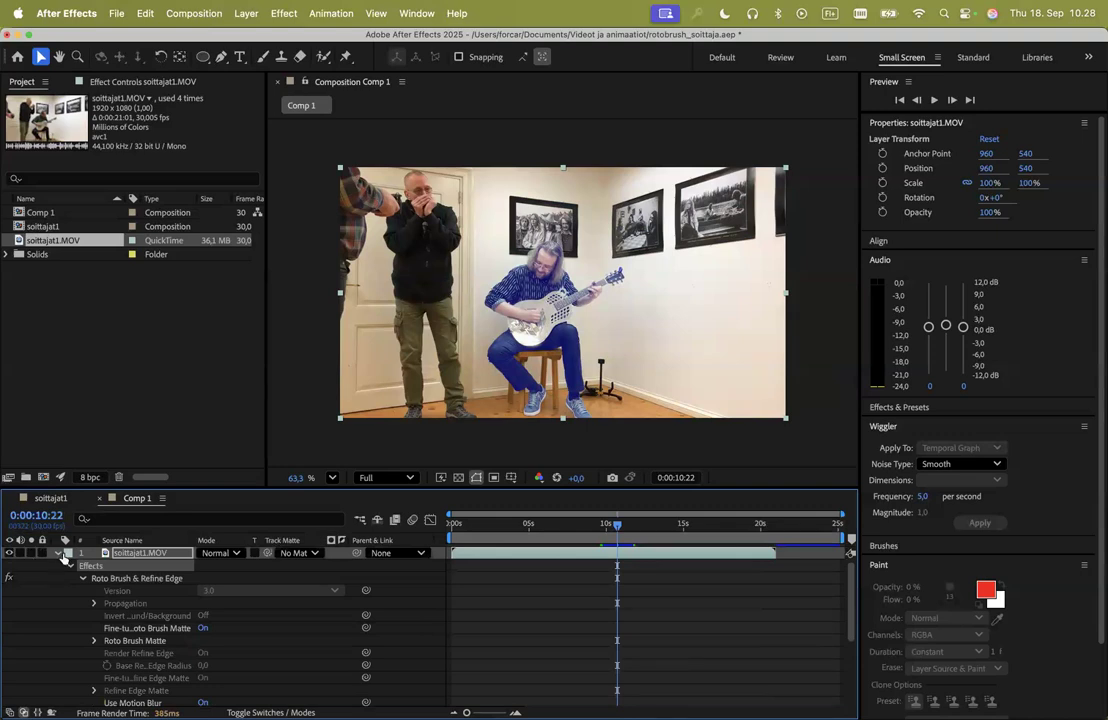
left_click(57, 555)
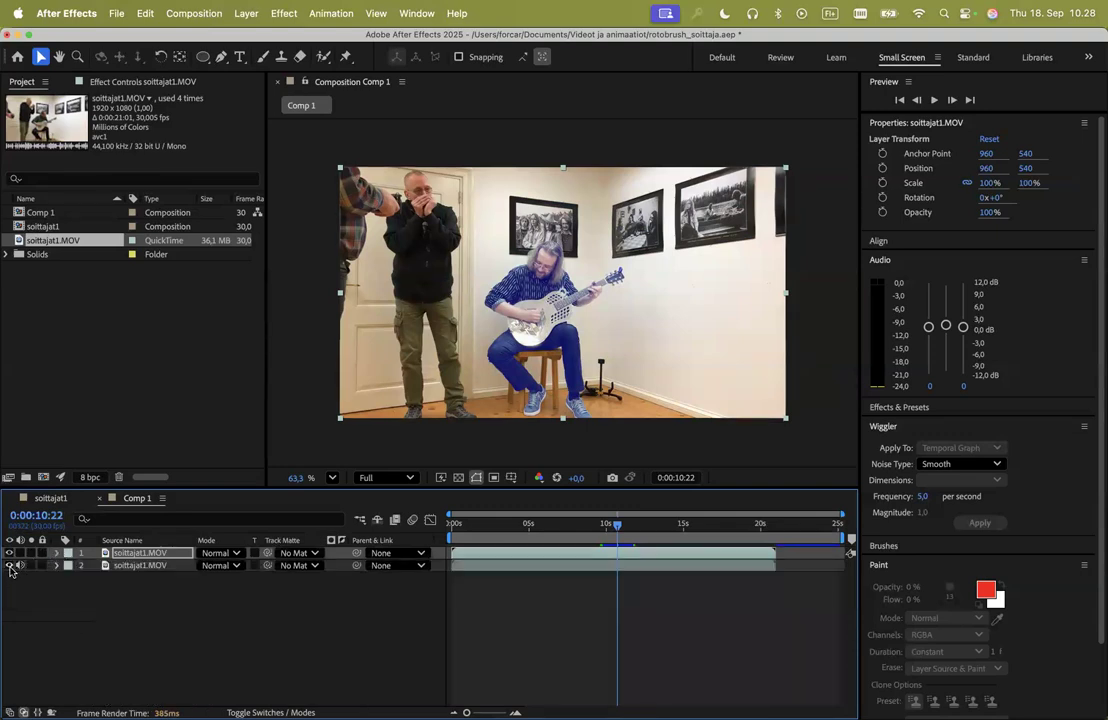
- Hide the original soittajat1.MOV background layer and look closely at the cut-out guitarist
left_click(10, 566)
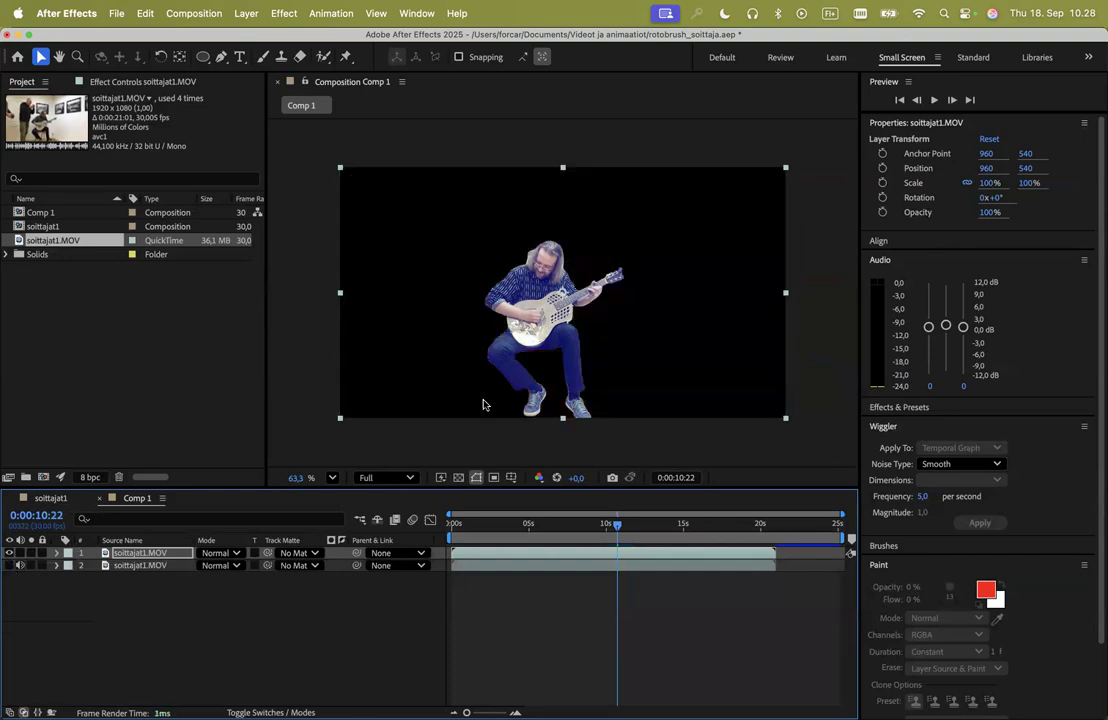
scroll(575, 307, "up", 5)
scroll(574, 307, "down", 2)
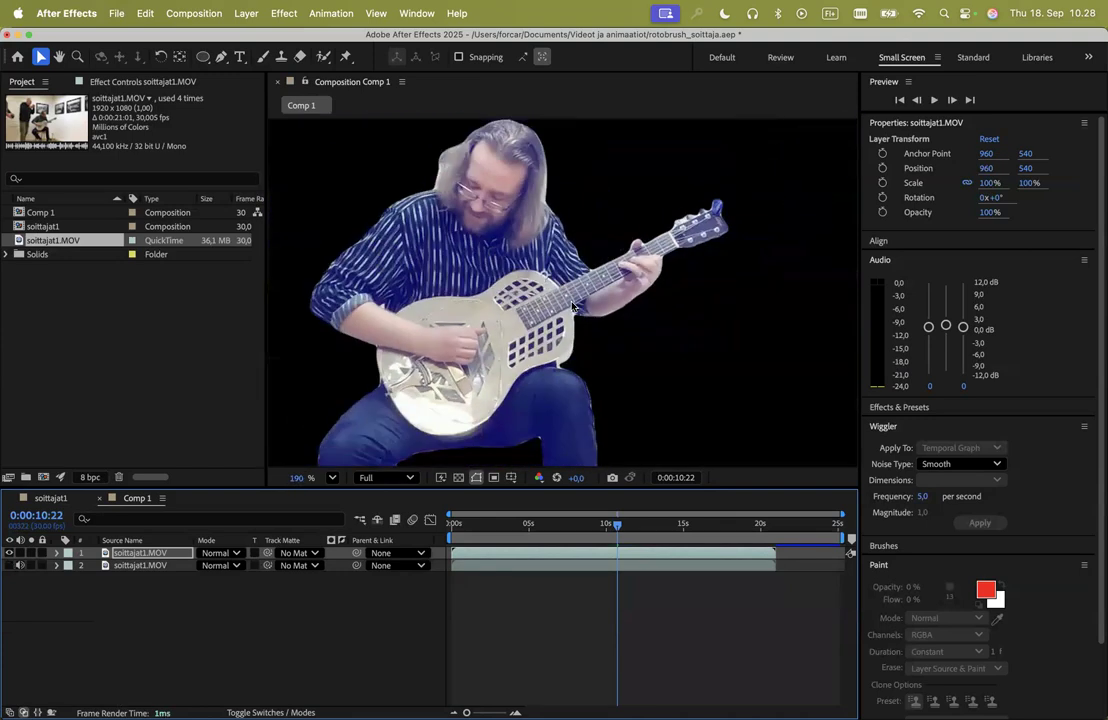
scroll(574, 307, "down", 1)
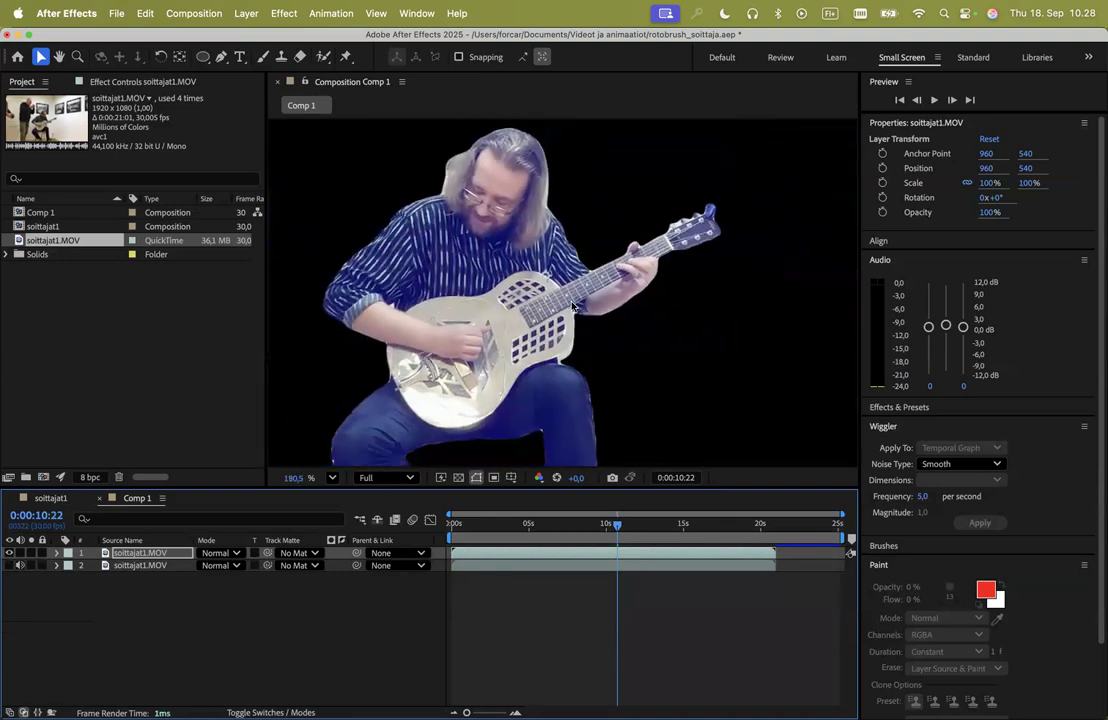
scroll(574, 307, "down", 1)
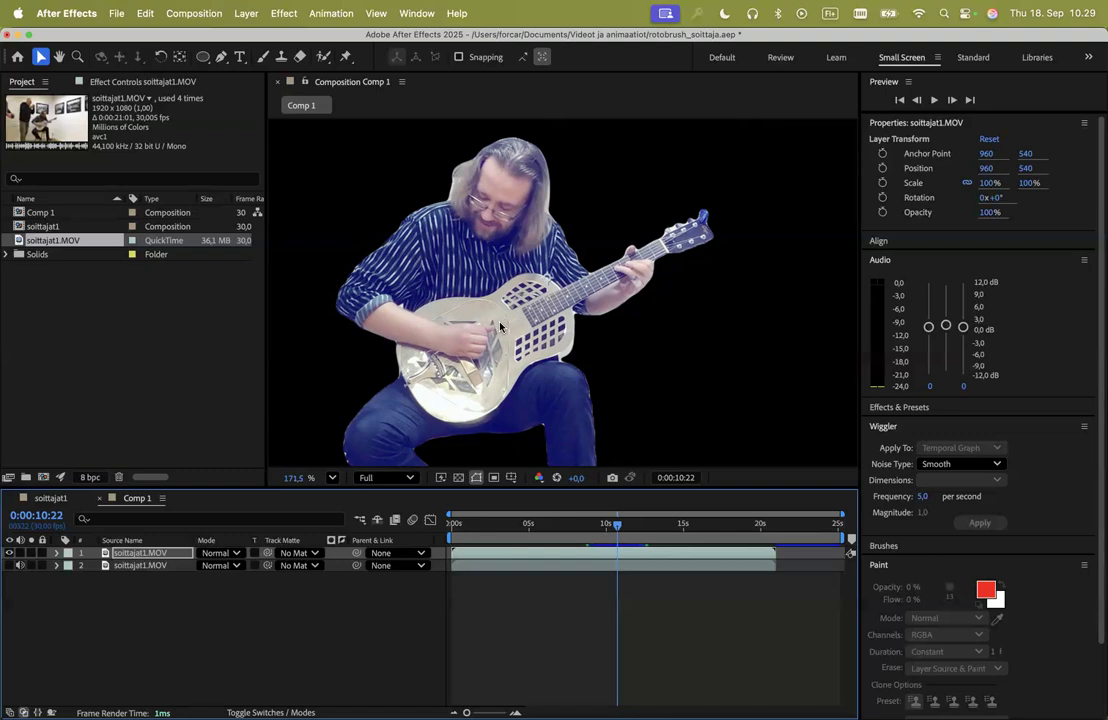
- Raise the red curve in the Curves effect of the cut-out guitarist layer to give him a warmer tint
left_click(55, 554)
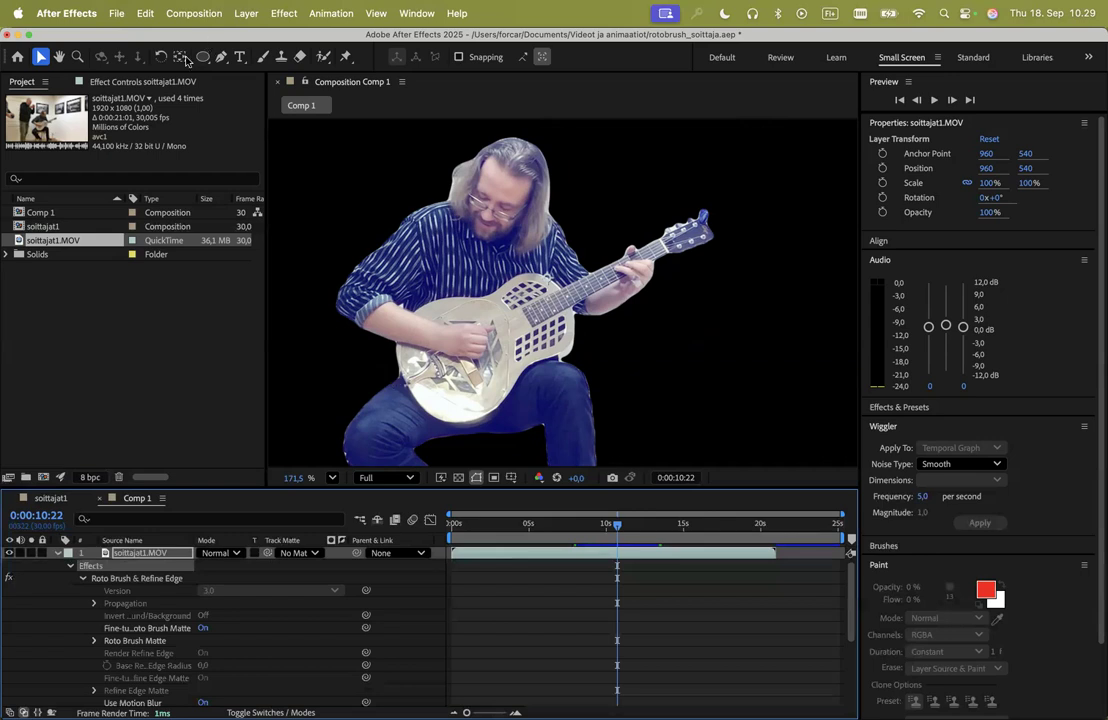
left_click(140, 83)
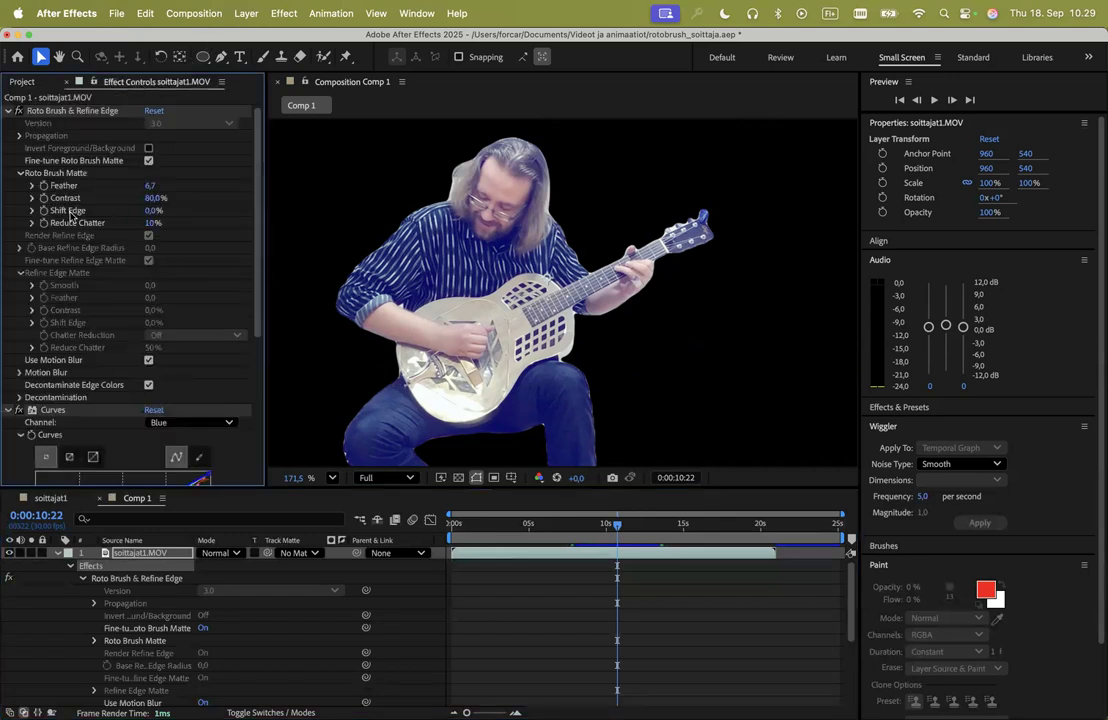
left_click(8, 111)
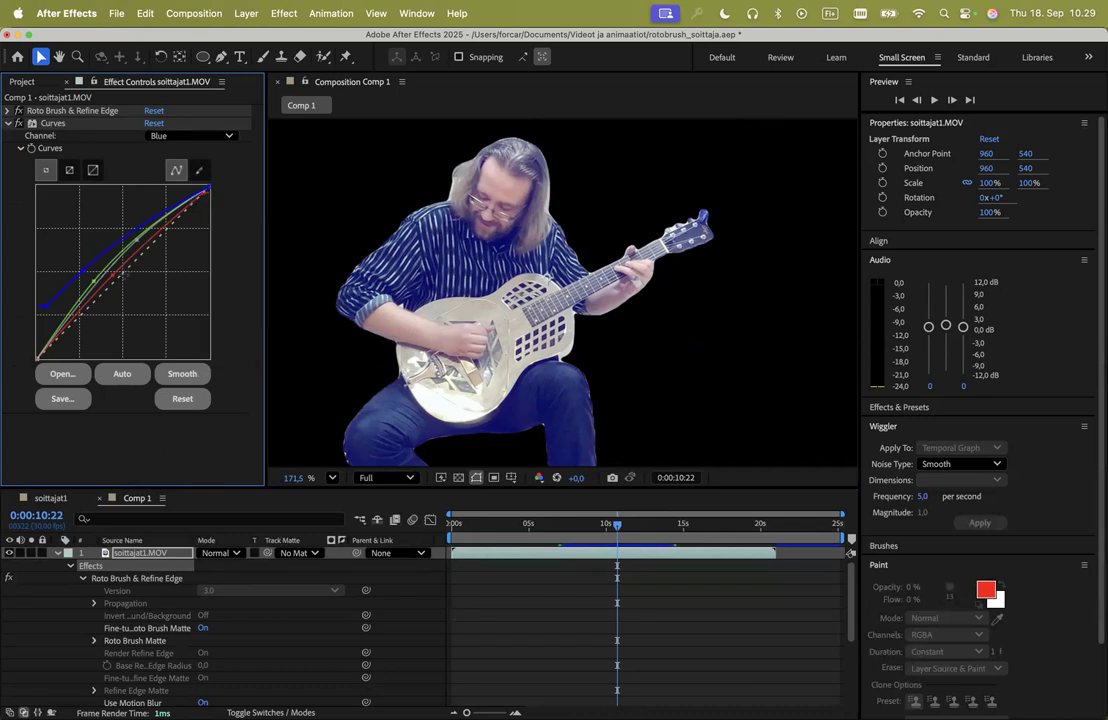
left_click(16, 124)
left_click(16, 124)
mouse_move(113, 275)
left_mouse_down()
mouse_move(117, 266)
mouse_move(126, 277)
mouse_move(109, 246)
mouse_move(103, 254)
mouse_move(113, 239)
mouse_move(88, 265)
mouse_move(140, 243)
mouse_move(155, 254)
mouse_move(112, 228)
mouse_move(103, 275)
left_mouse_up()
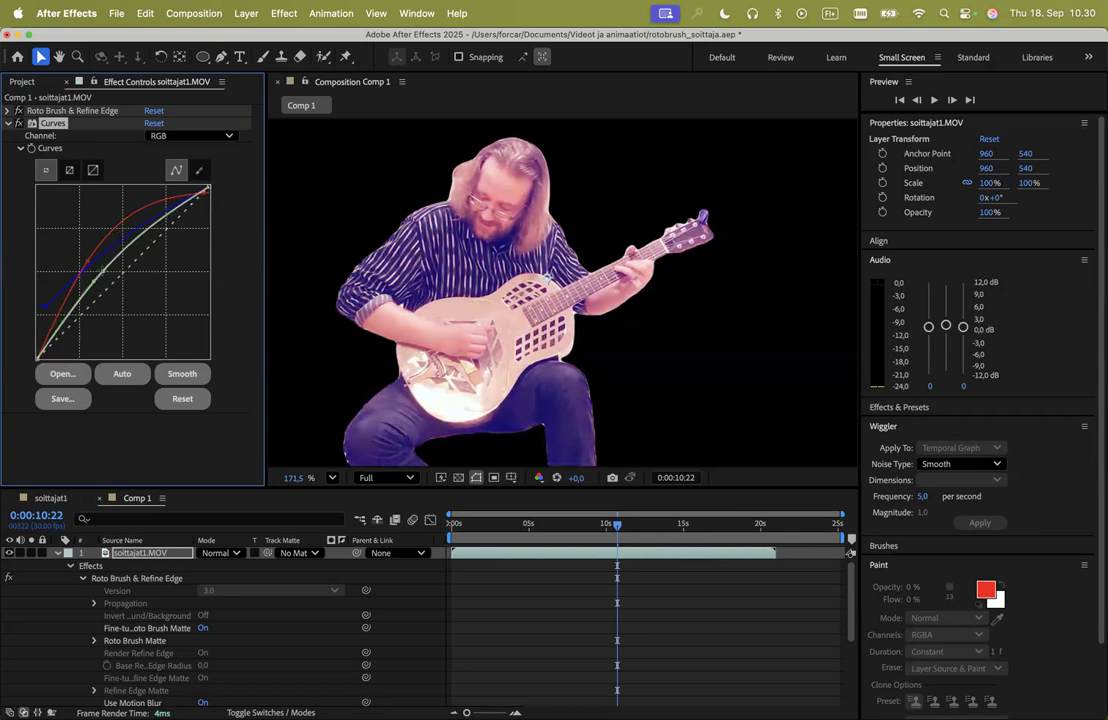
left_click(284, 14)
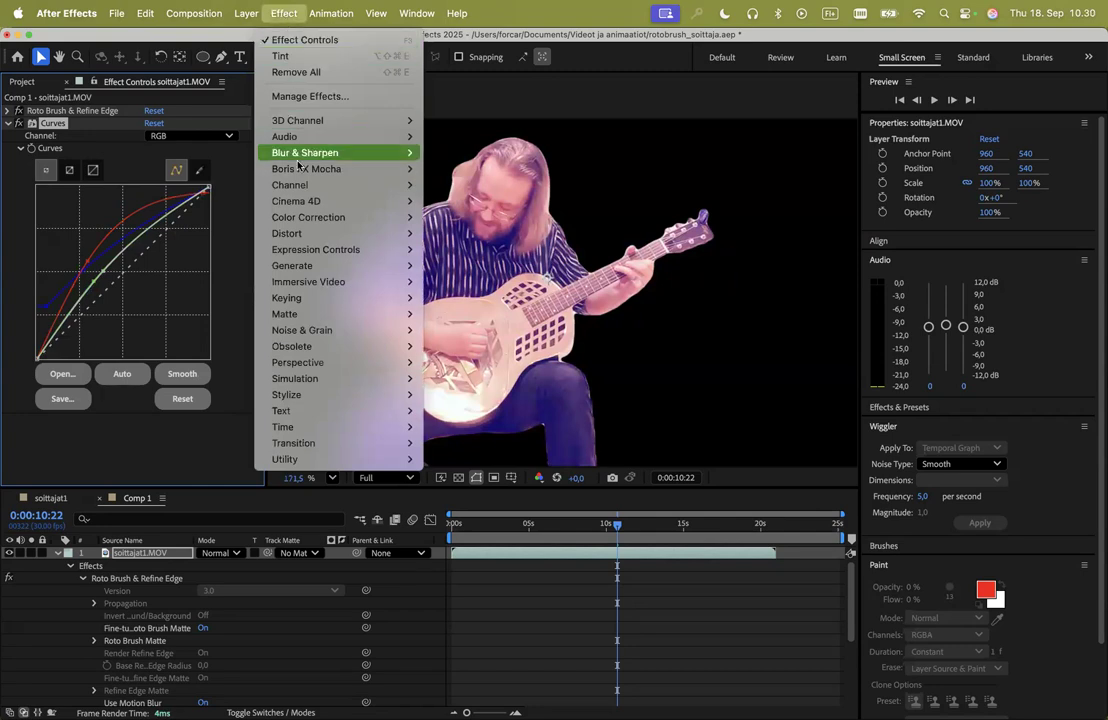
mouse_move(308, 226)
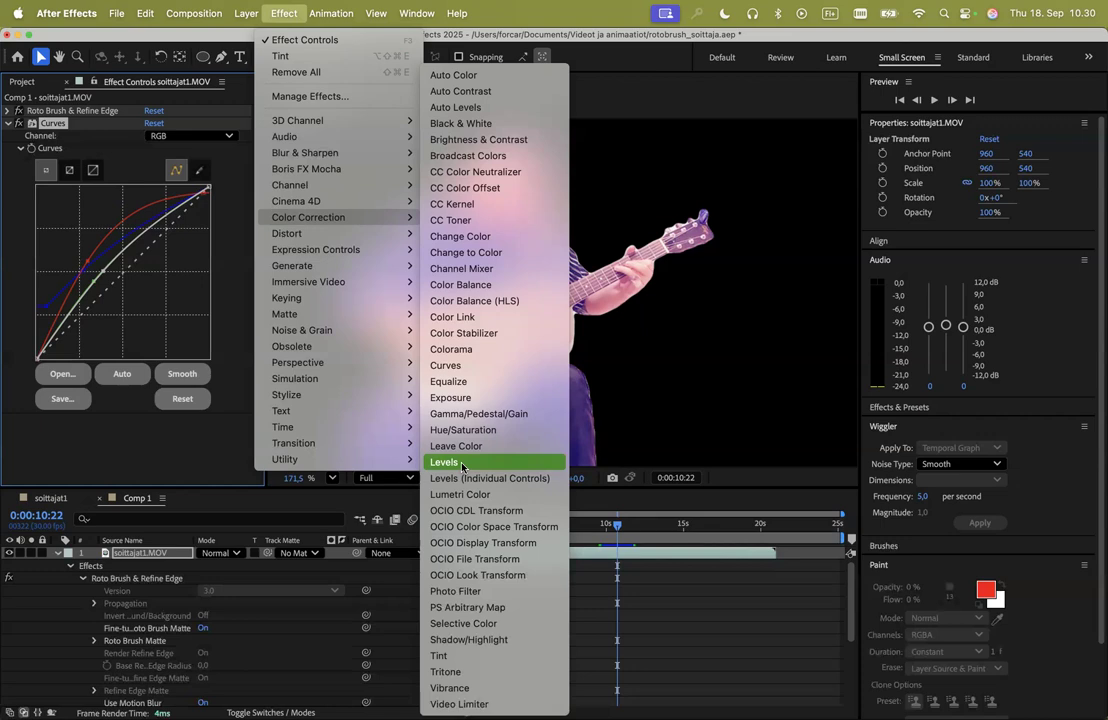
left_click(208, 456)
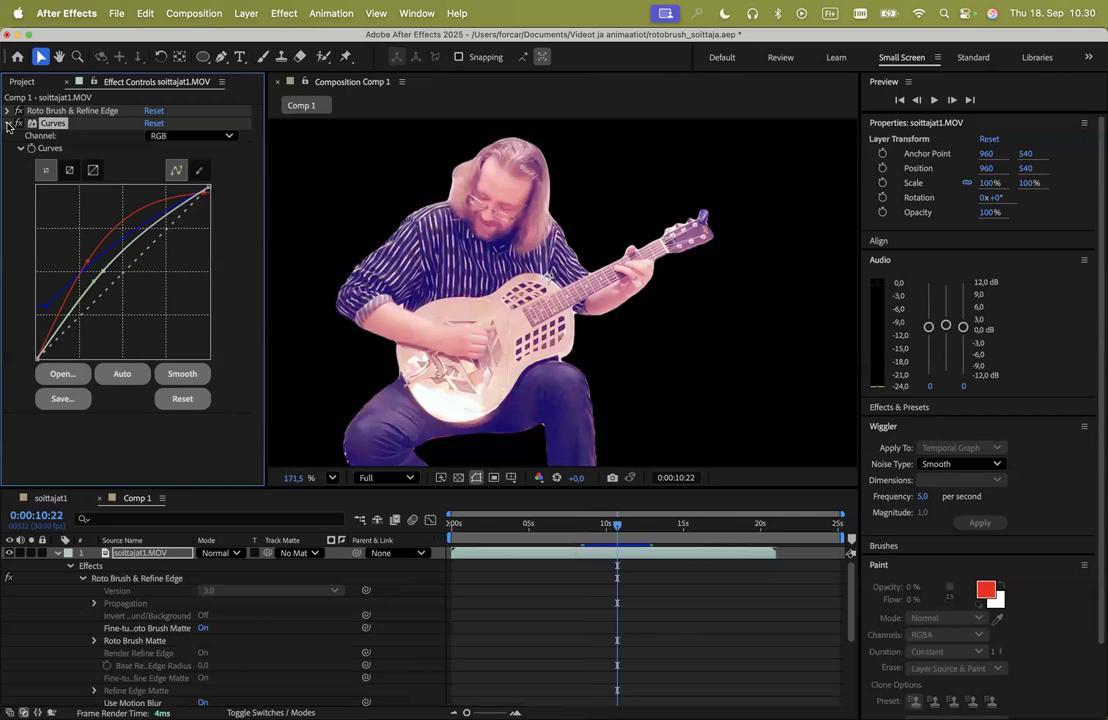
- Collapse the guitarist layer's settings and add a full-size 1920 × 1080 px solid in deep blue 0B1848 to Comp 1
left_click(8, 123)
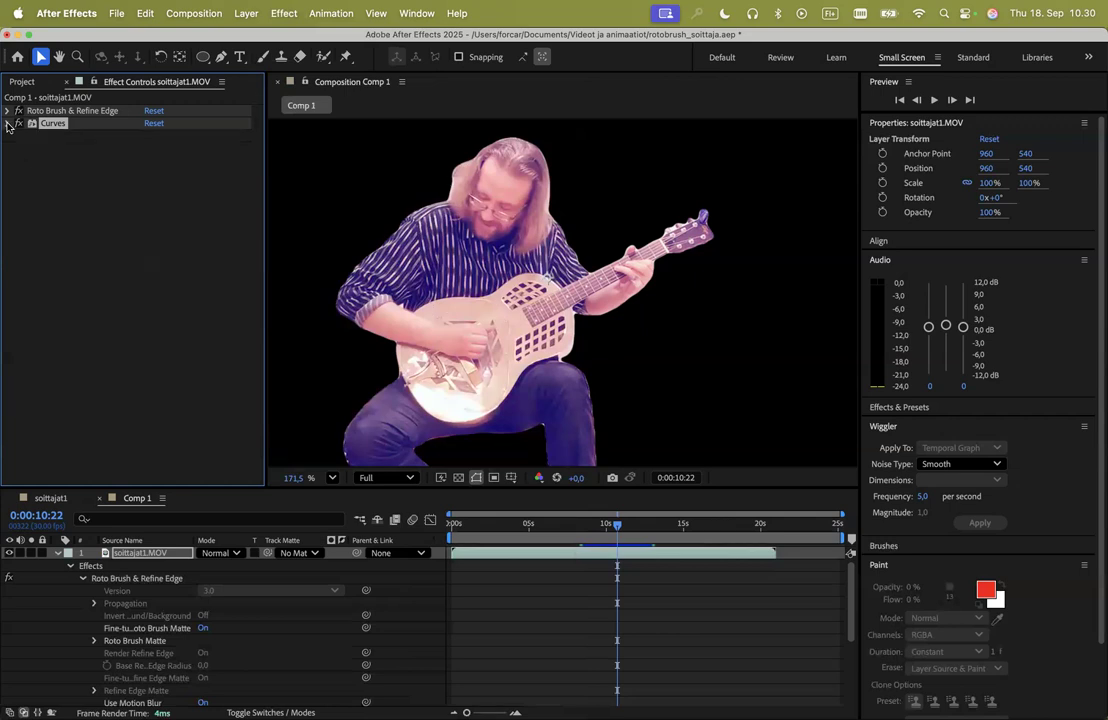
left_click(57, 553)
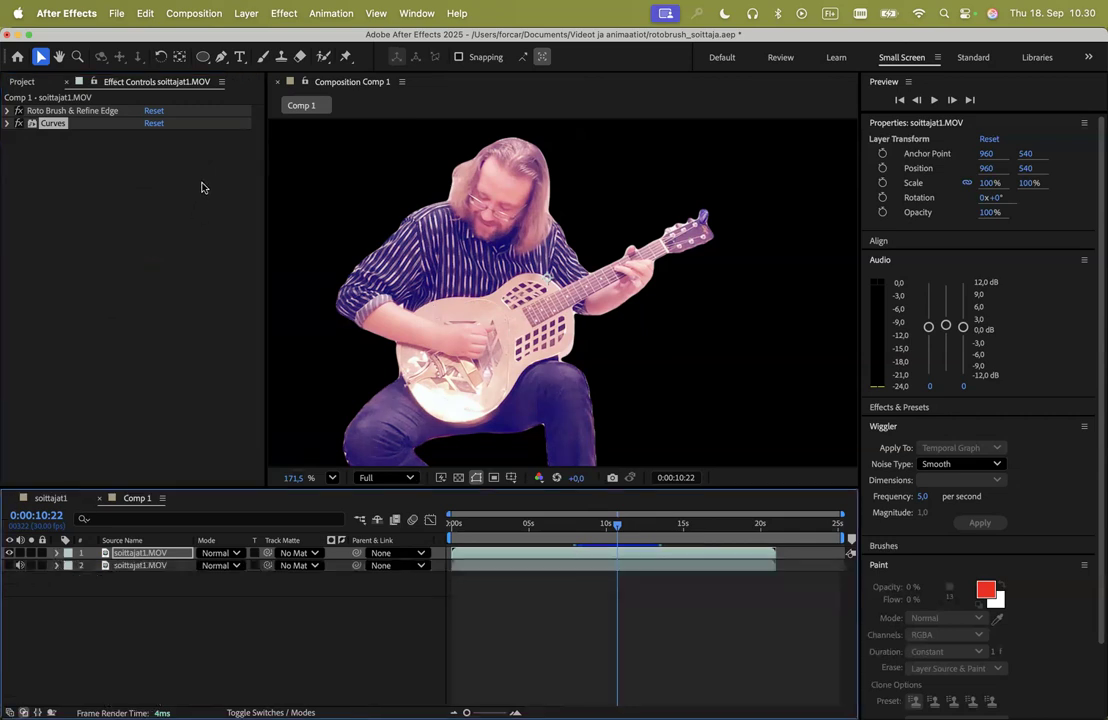
left_click(246, 14)
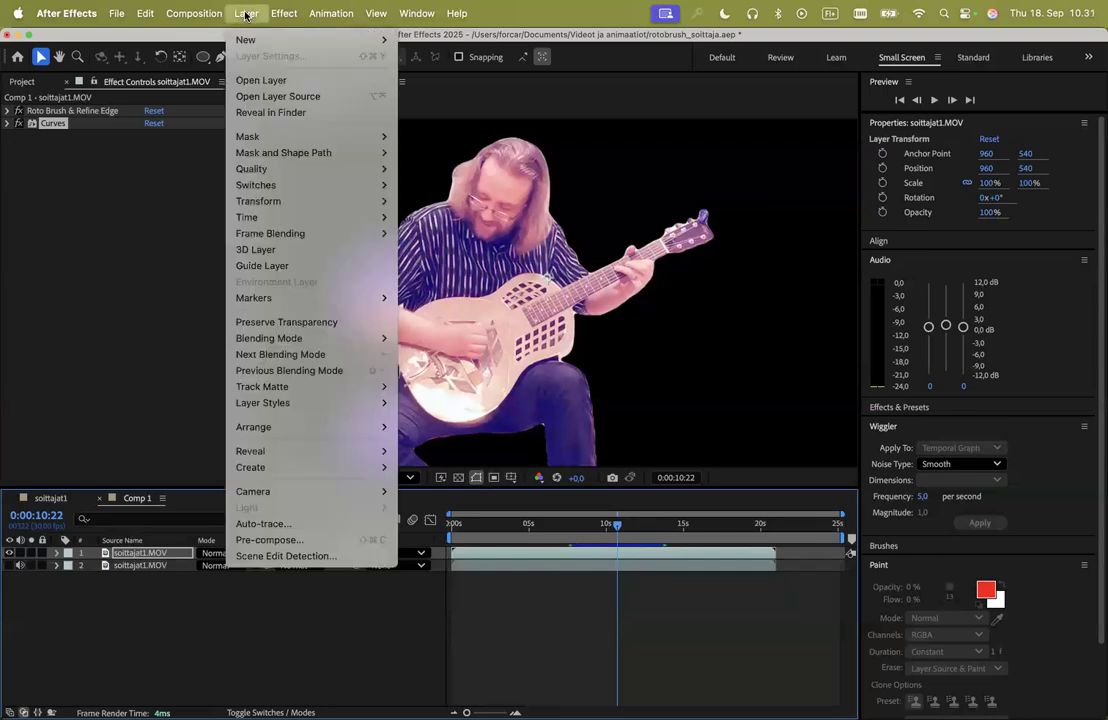
mouse_move(247, 40)
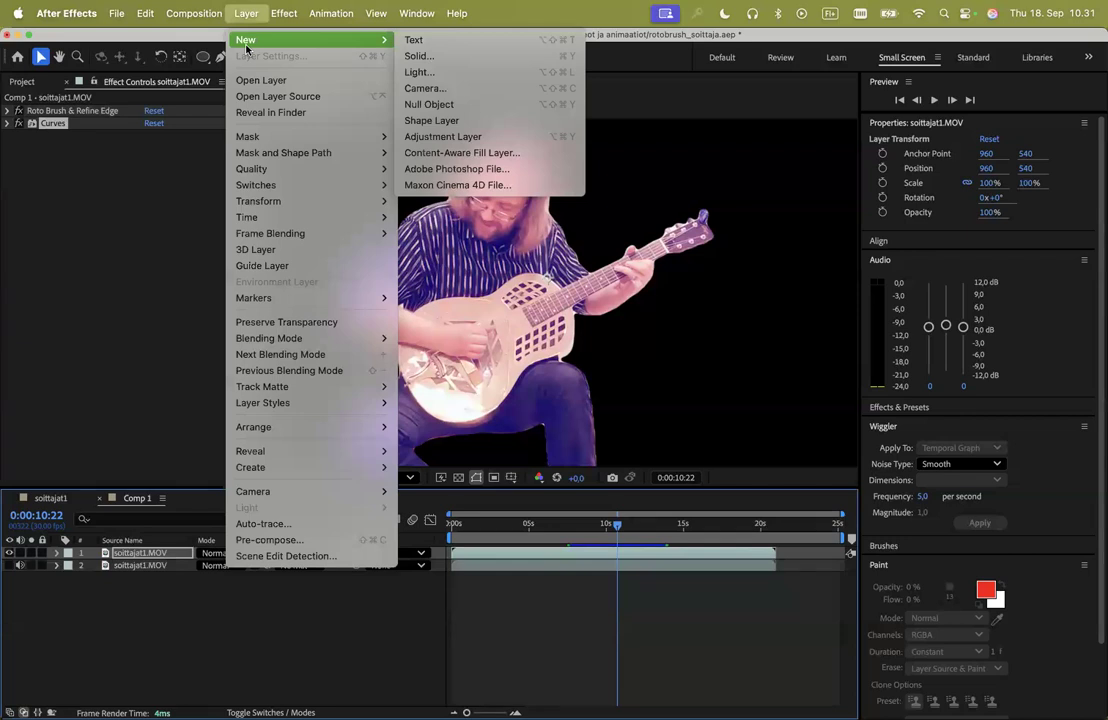
left_click(430, 58)
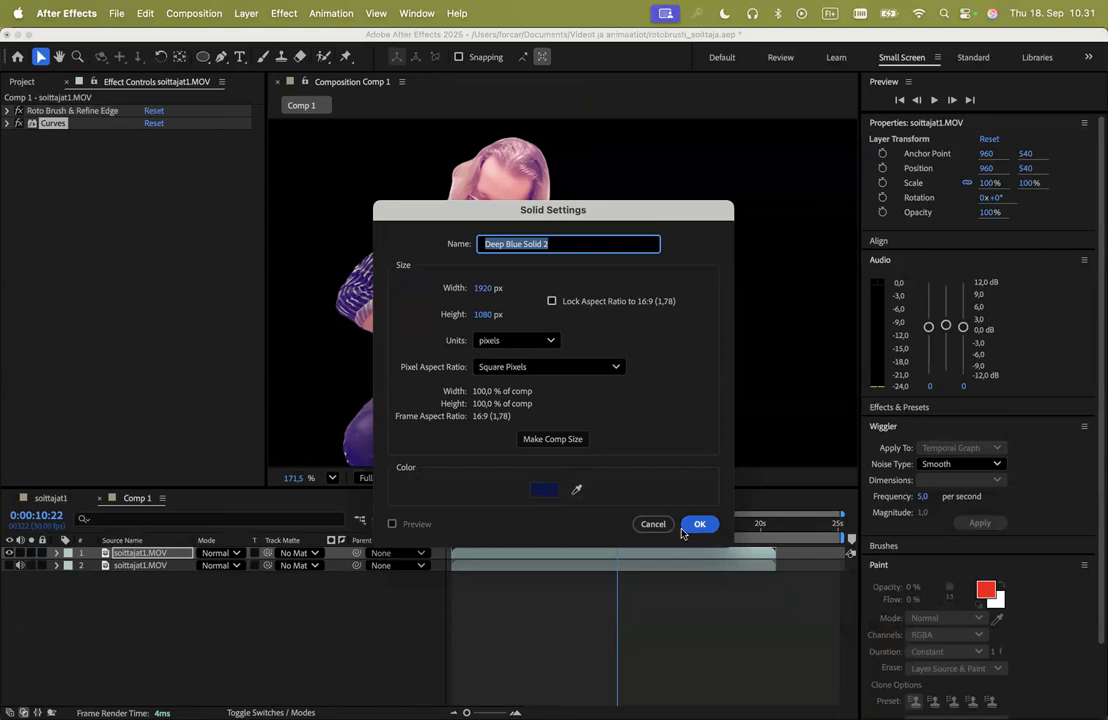
left_click(543, 490)
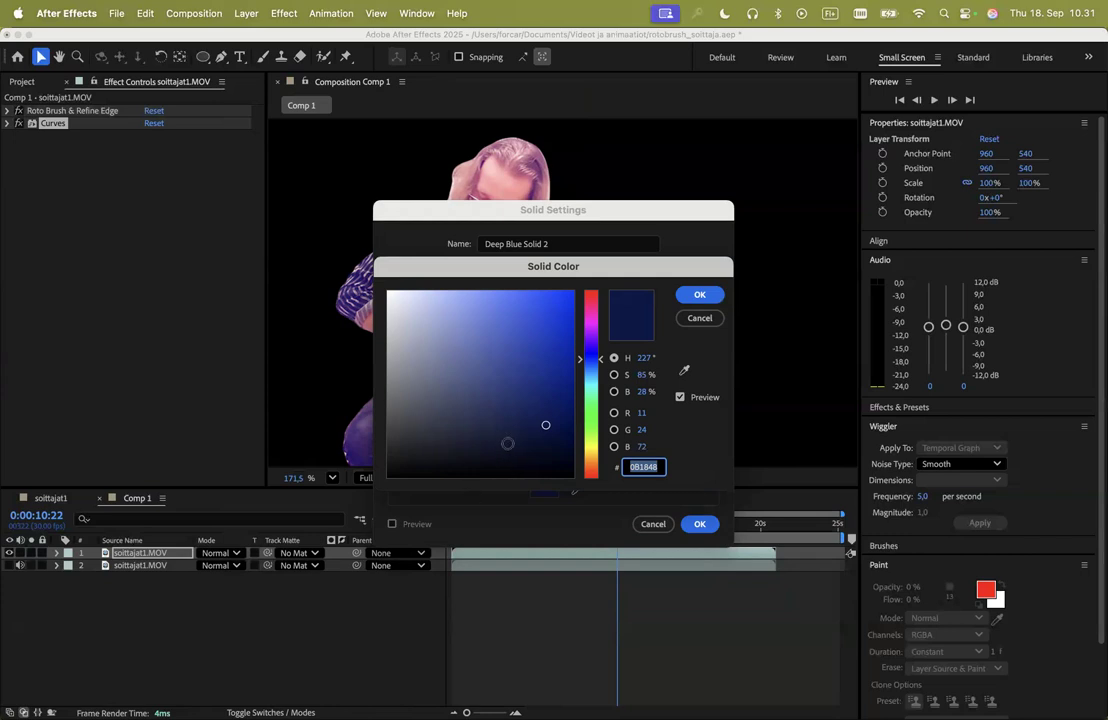
left_click(703, 295)
left_click(700, 524)
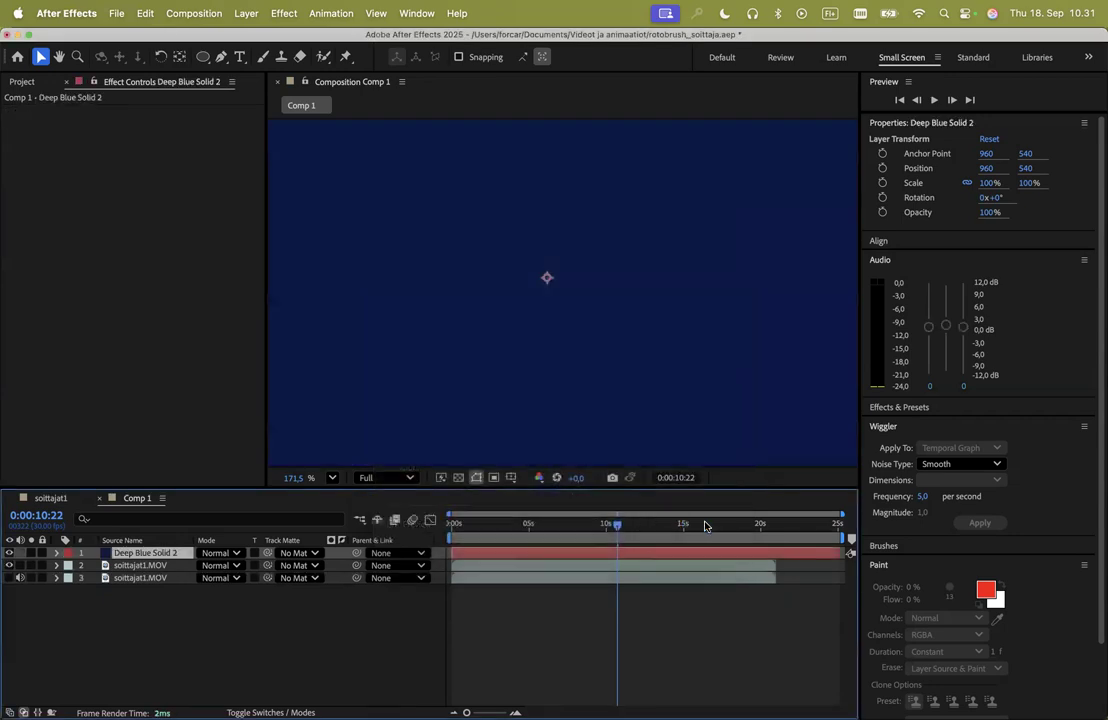
- Place the deep blue solid directly beneath the cut-out guitarist layer and trim its end to match the footage's length
scroll(645, 265, "down", 10)
scroll(646, 265, "up", 7)
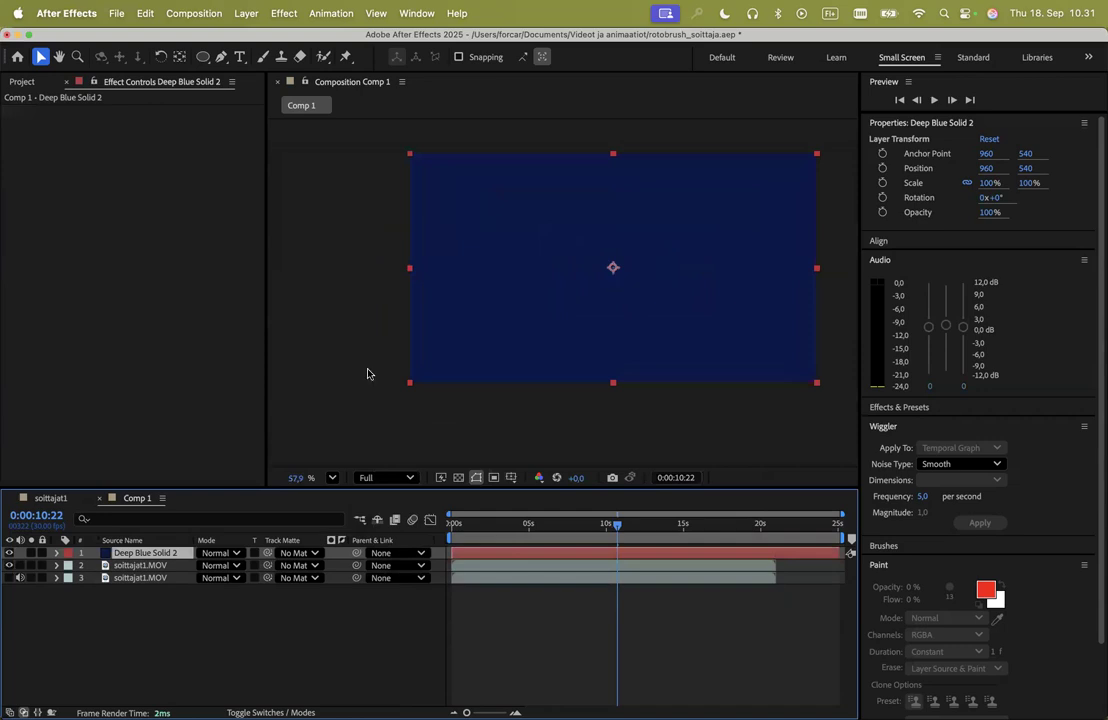
left_click_drag(157, 554, 157, 578)
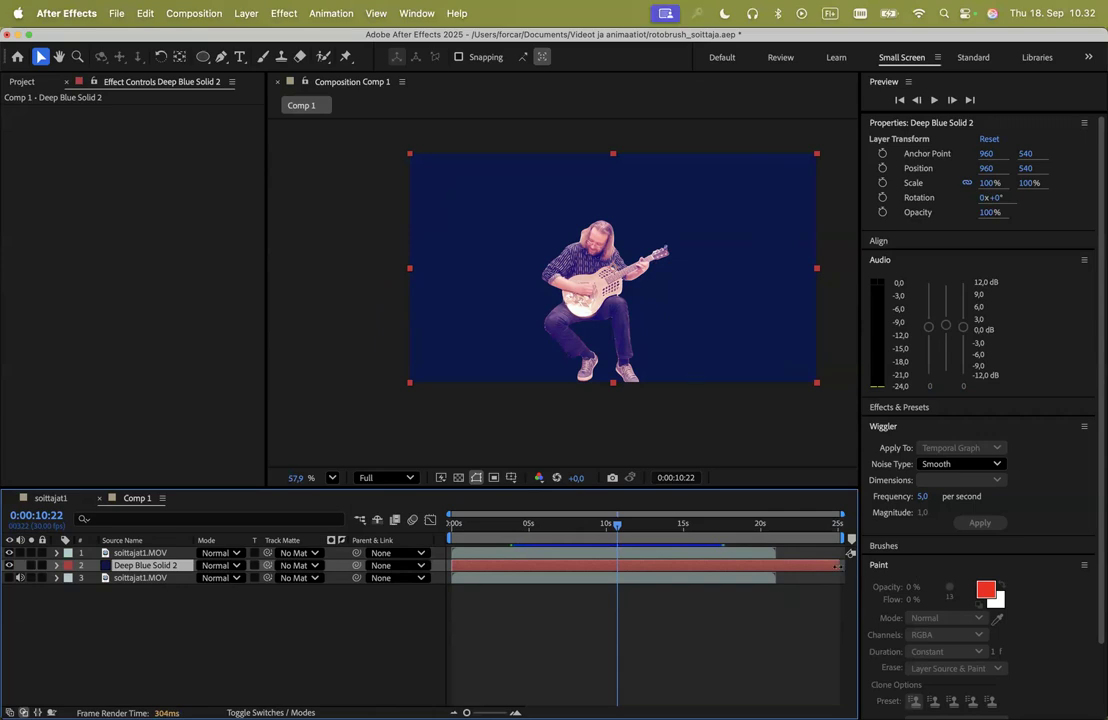
left_click_drag(838, 565, 781, 563)
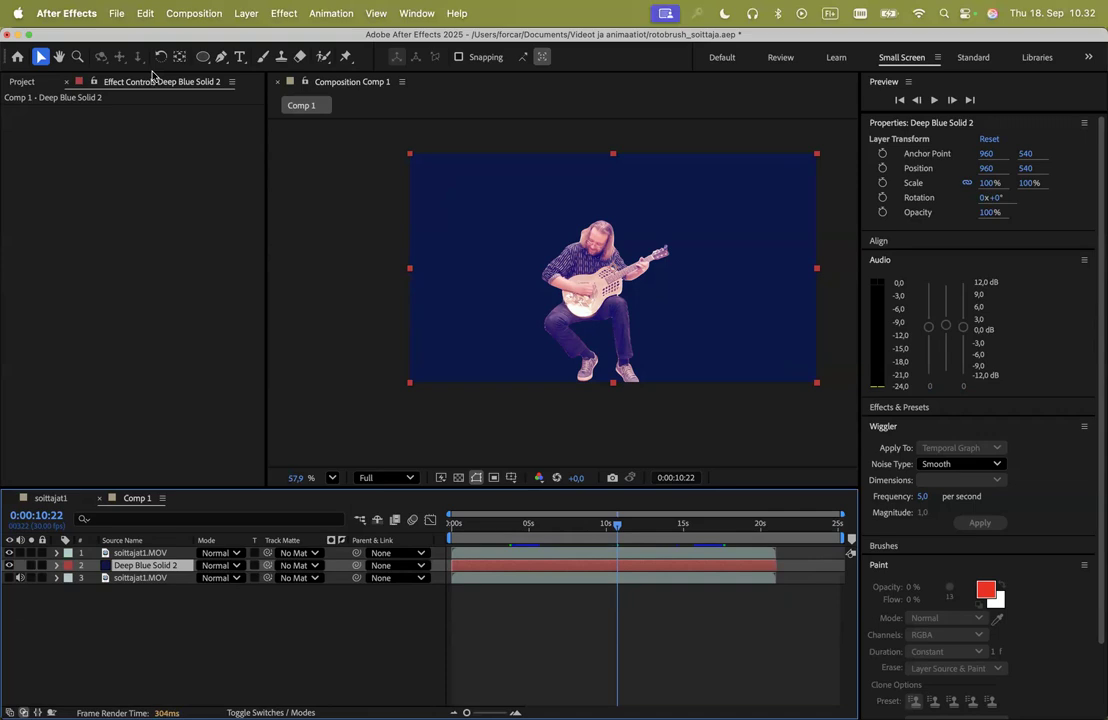
- Apply the Fractal Noise effect to the deep blue background solid
left_click(286, 12)
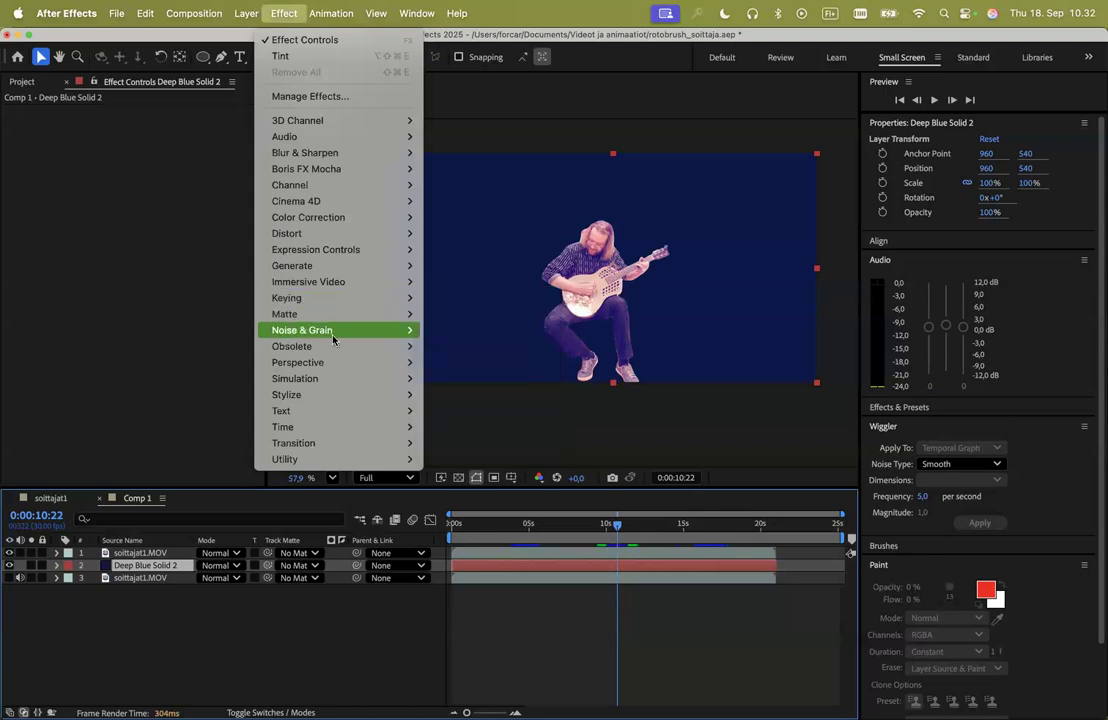
mouse_move(344, 336)
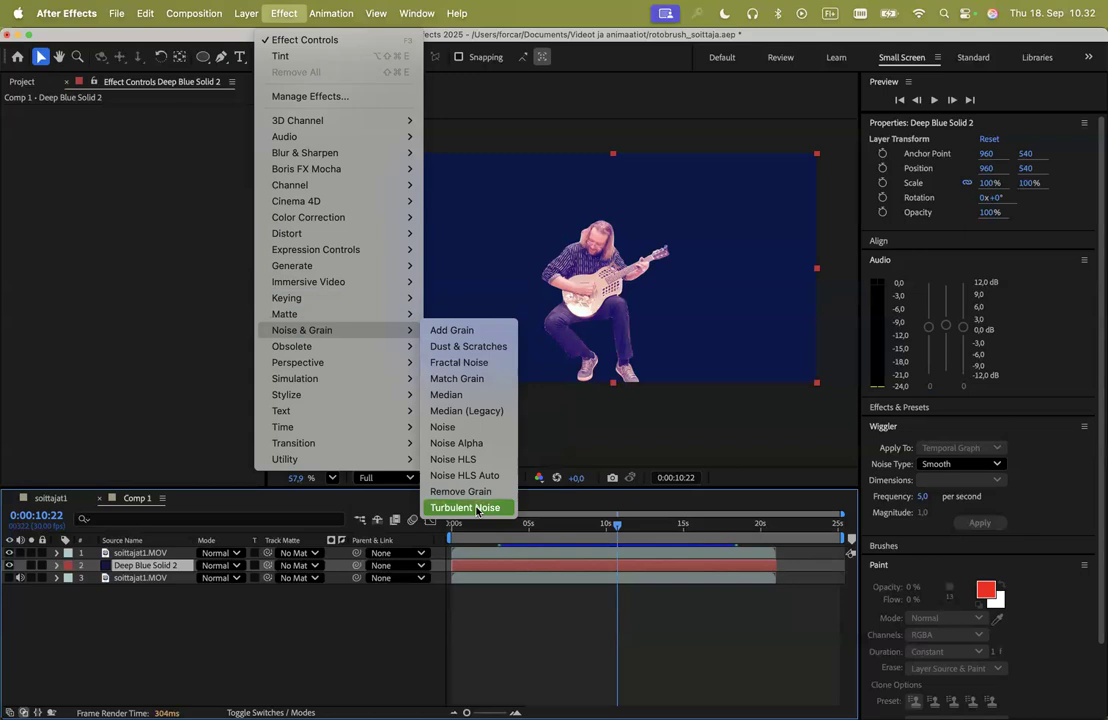
left_click(460, 362)
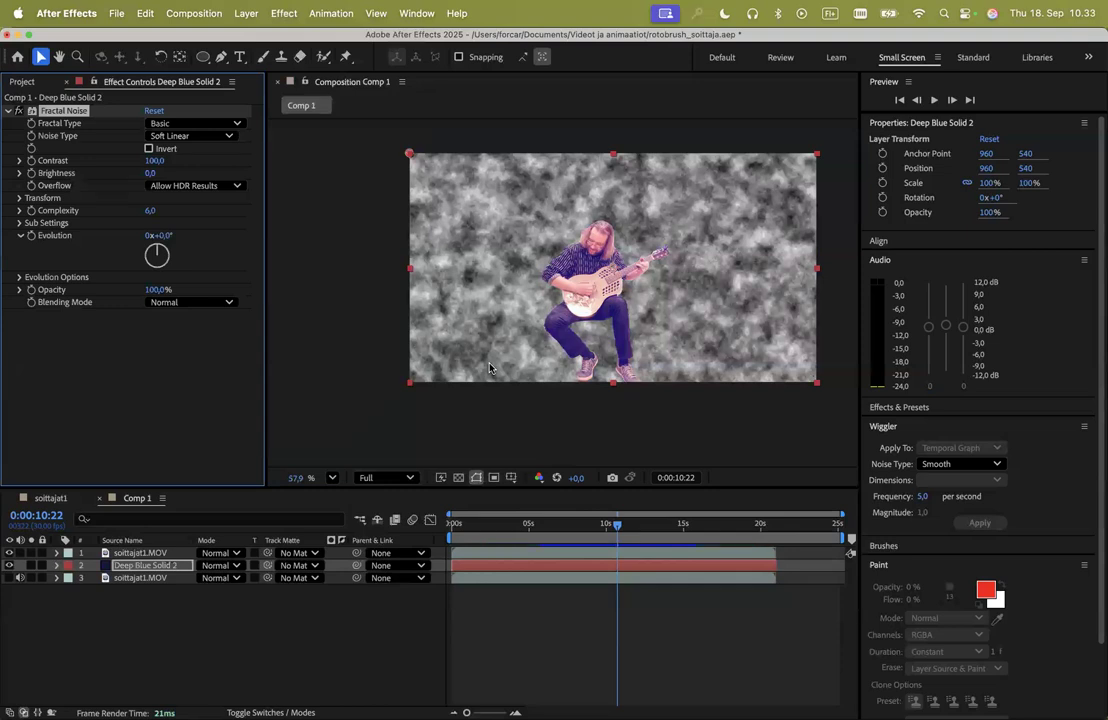
- Try the Cloudy, Strings and Turbulent Smooth fractal types on the background noise and return to Basic
left_click(234, 123)
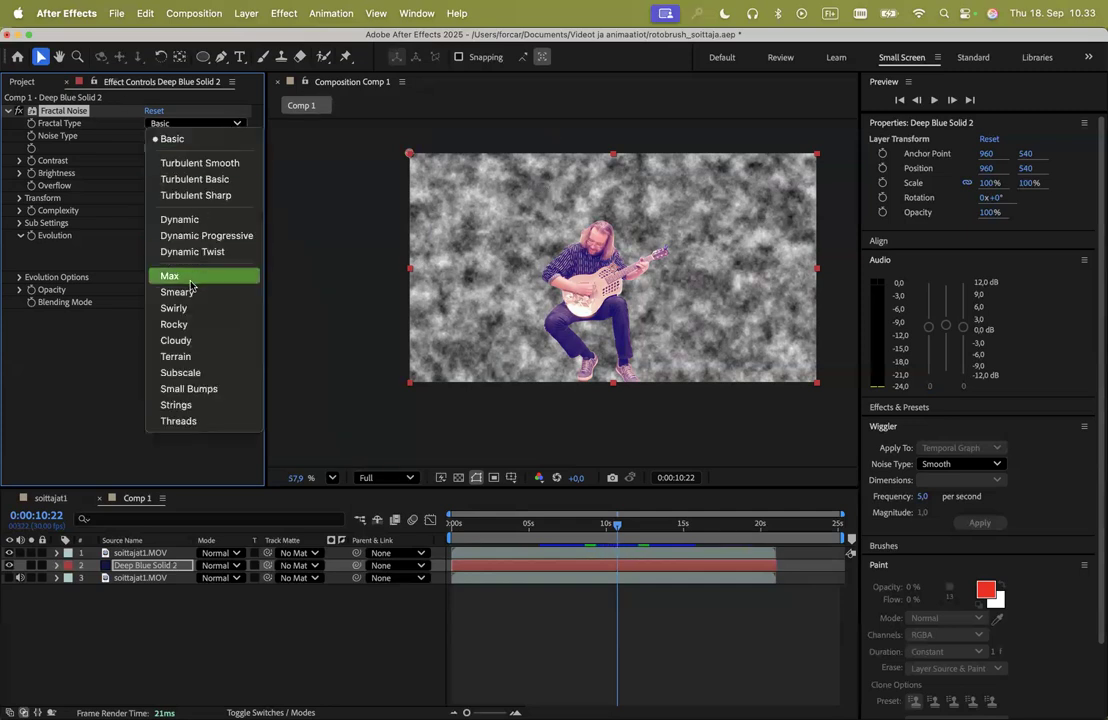
left_click(194, 340)
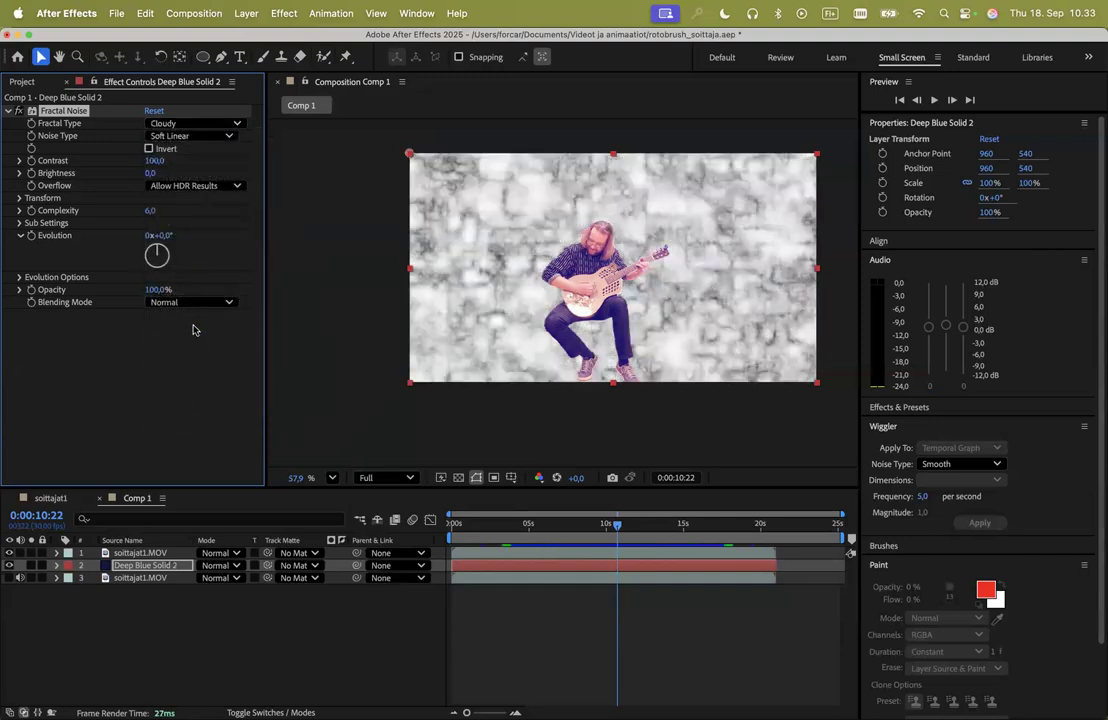
left_click(229, 123)
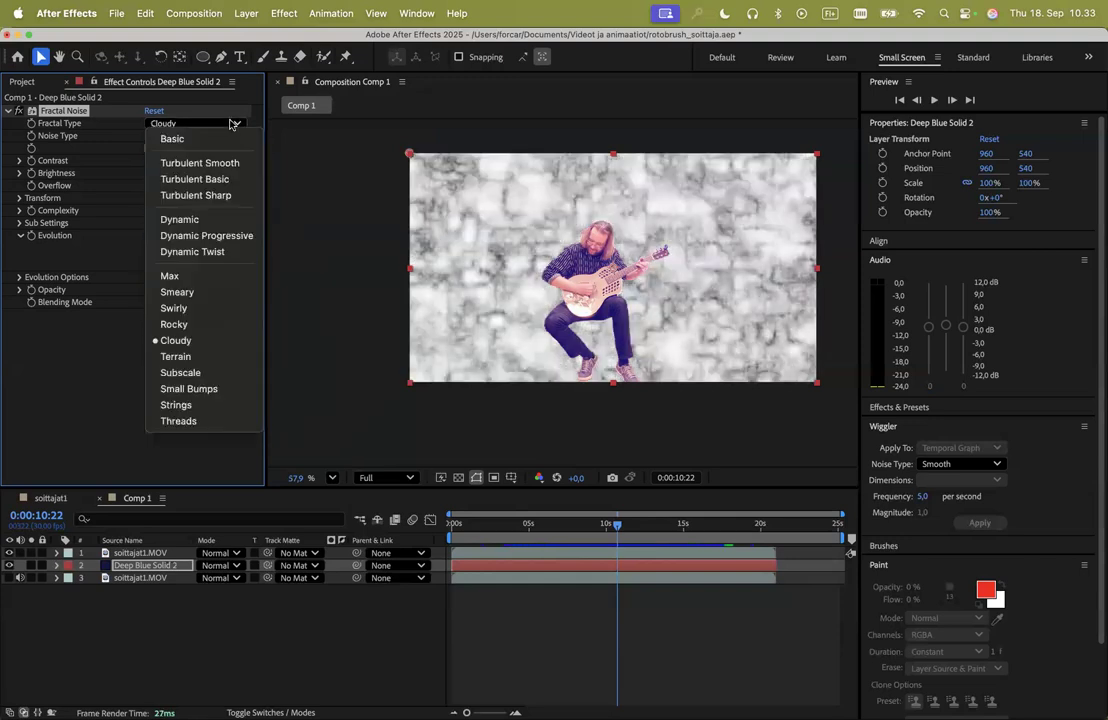
left_click(183, 404)
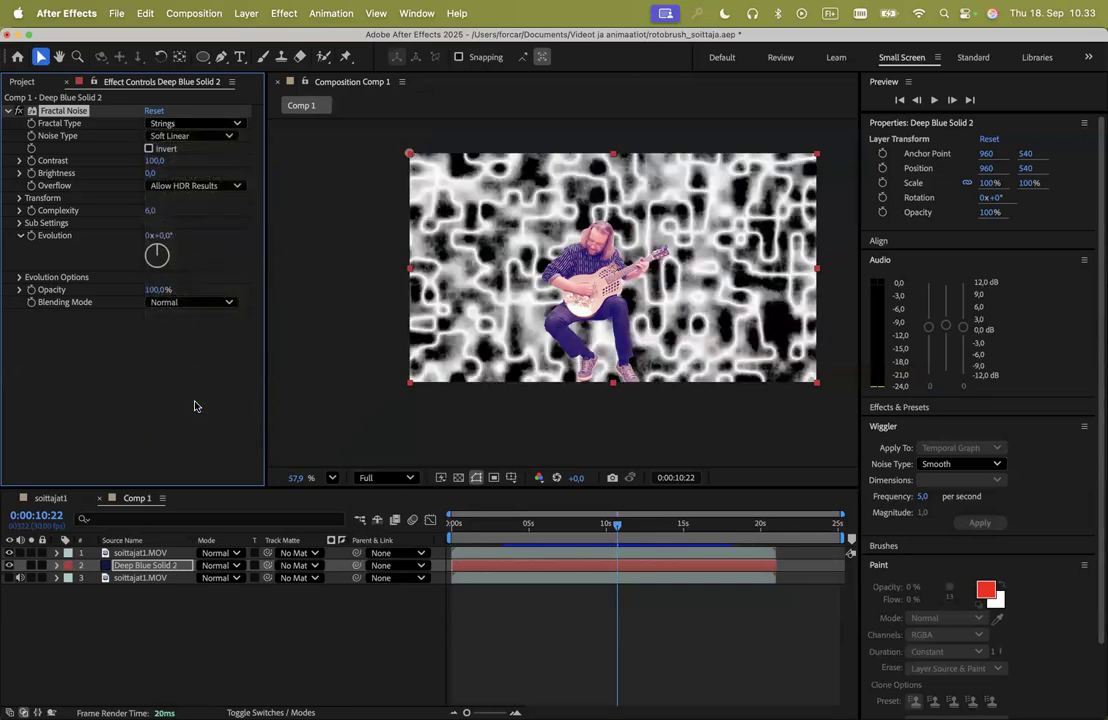
left_click(236, 124)
left_click(224, 163)
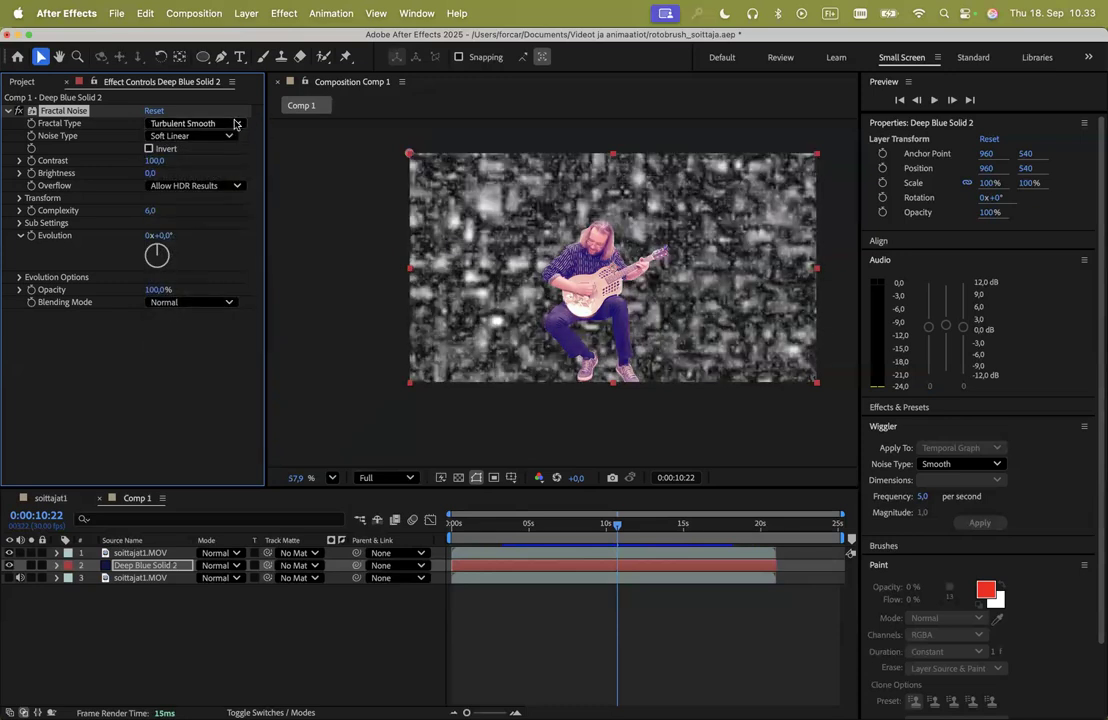
left_click(236, 124)
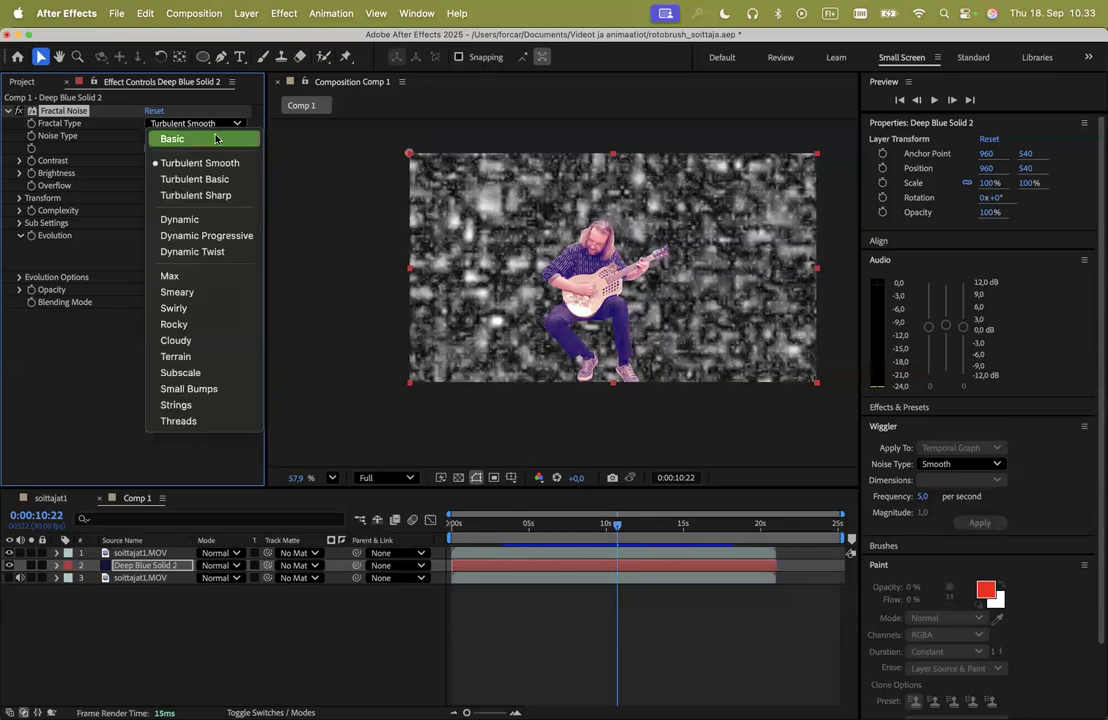
left_click(215, 139)
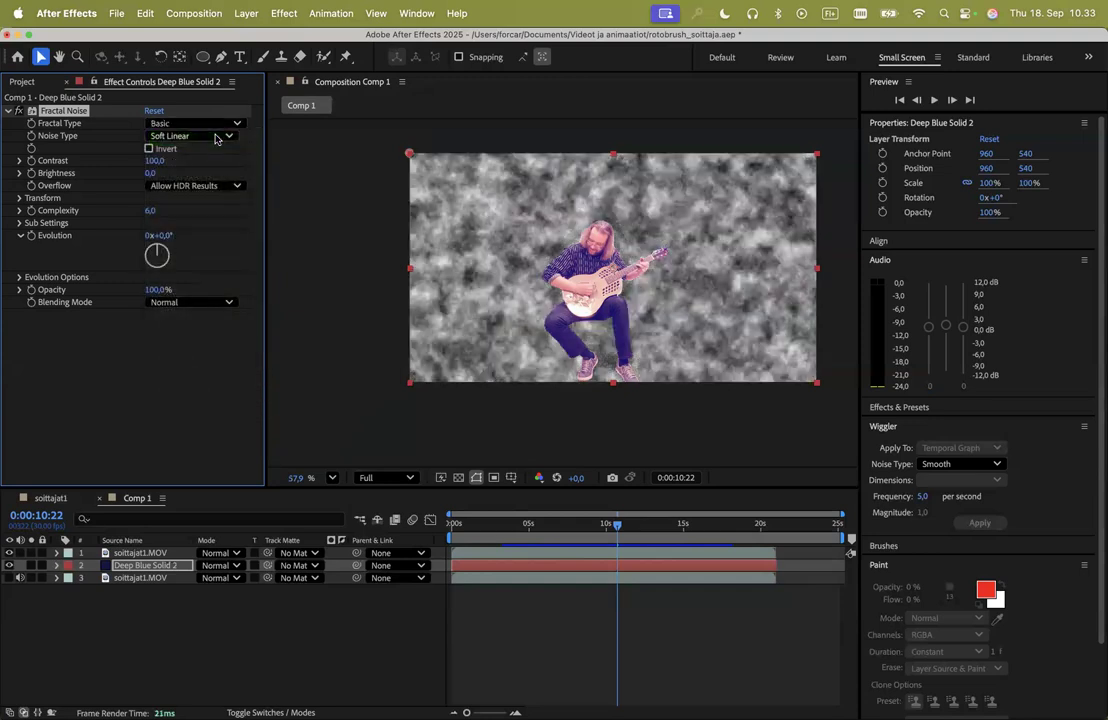
- Try the Linear noise type on the background's Fractal Noise and switch back to Soft Linear
left_click(226, 137)
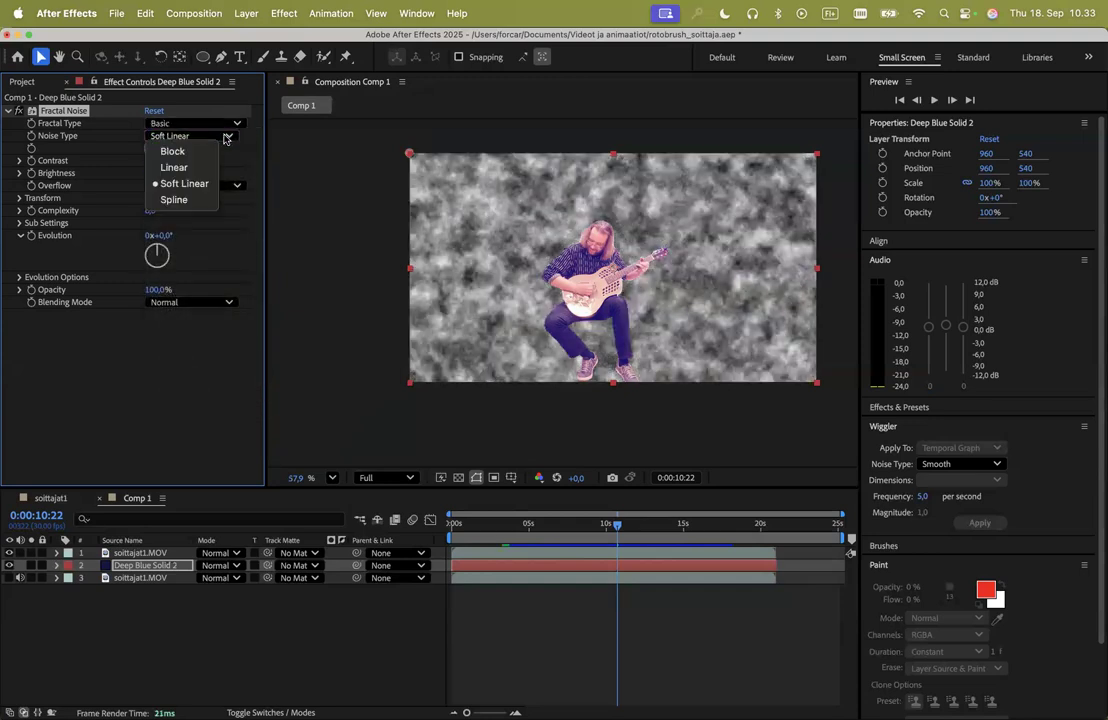
left_click(191, 171)
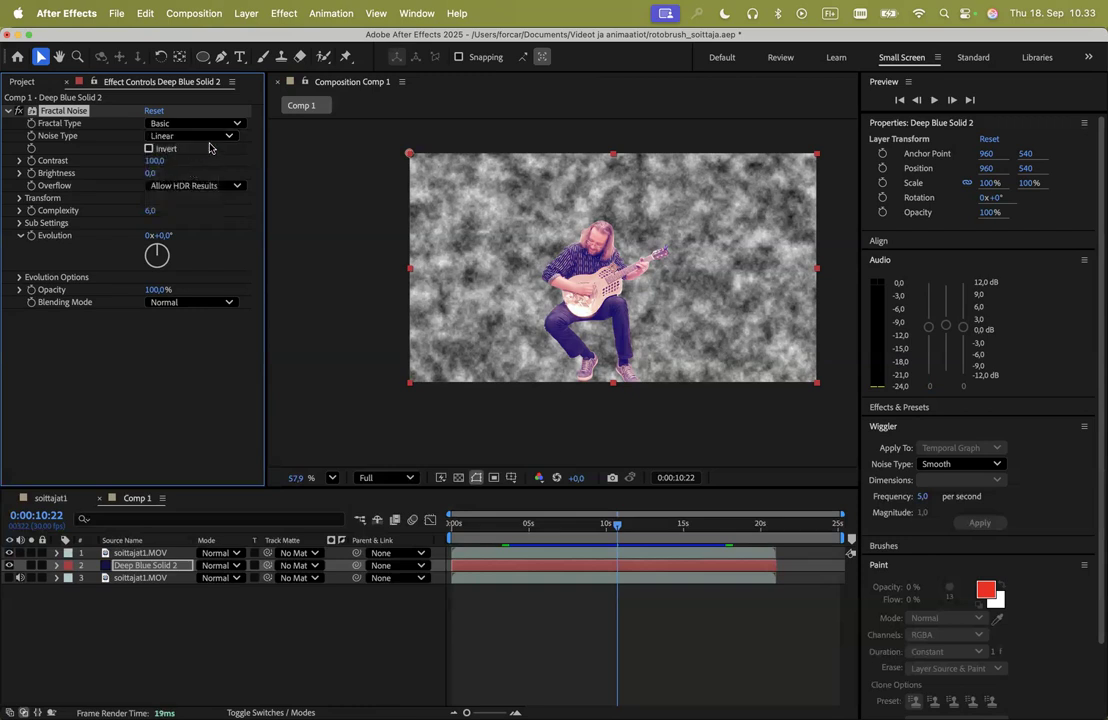
left_click(218, 137)
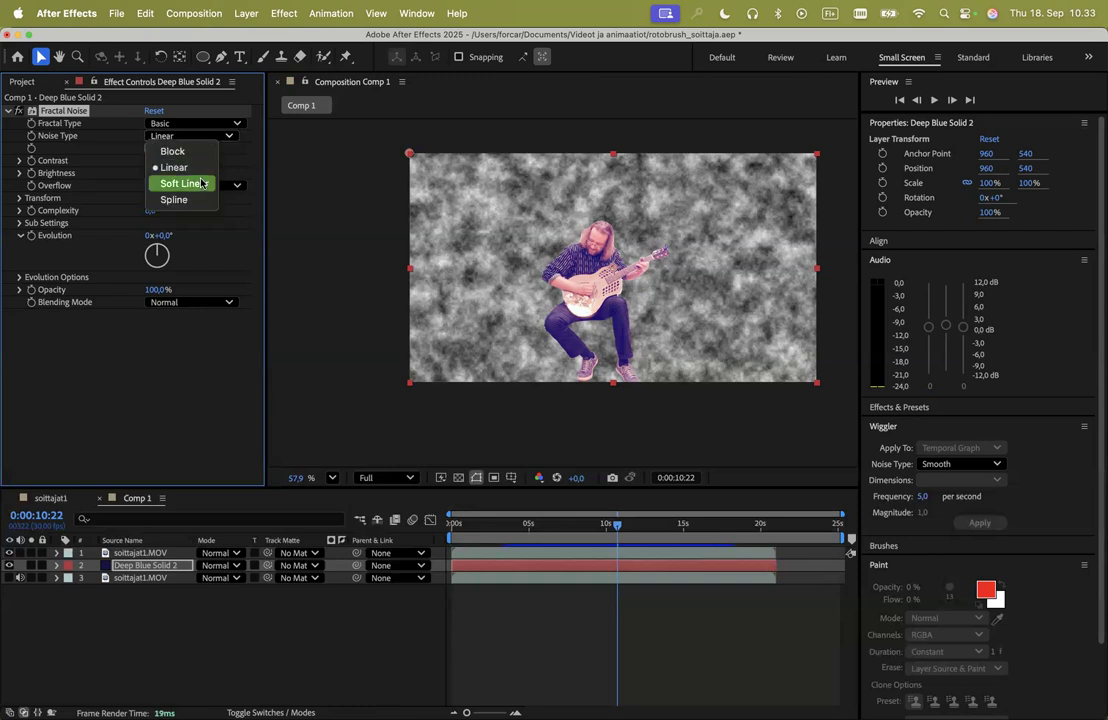
left_click(202, 183)
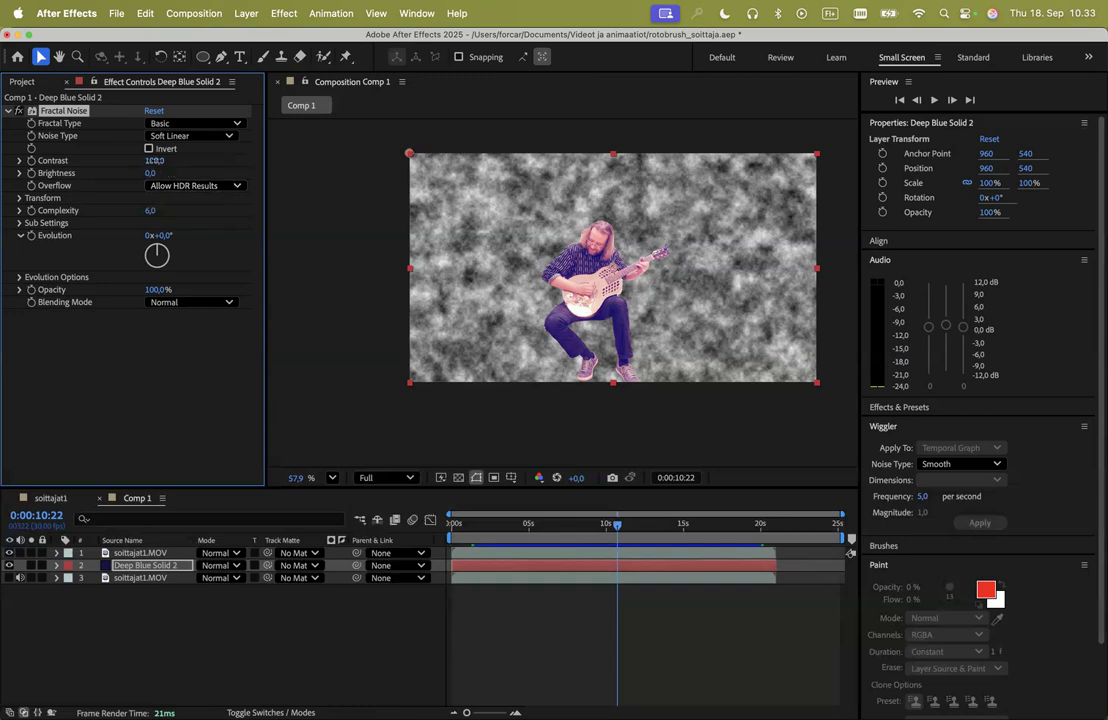
- Set the Fractal Noise contrast to 367 and its brightness to -8 on the background solid
left_click_drag(153, 162, 382, 176)
left_click_drag(152, 161, 131, 163)
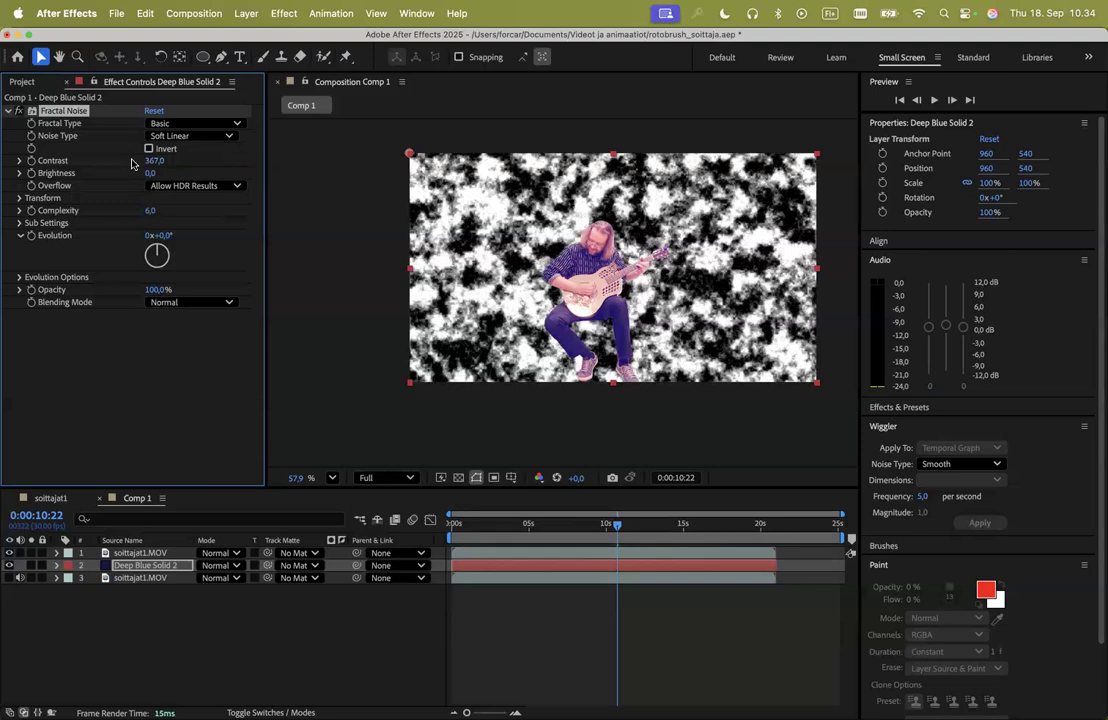
left_click_drag(146, 173, 141, 174)
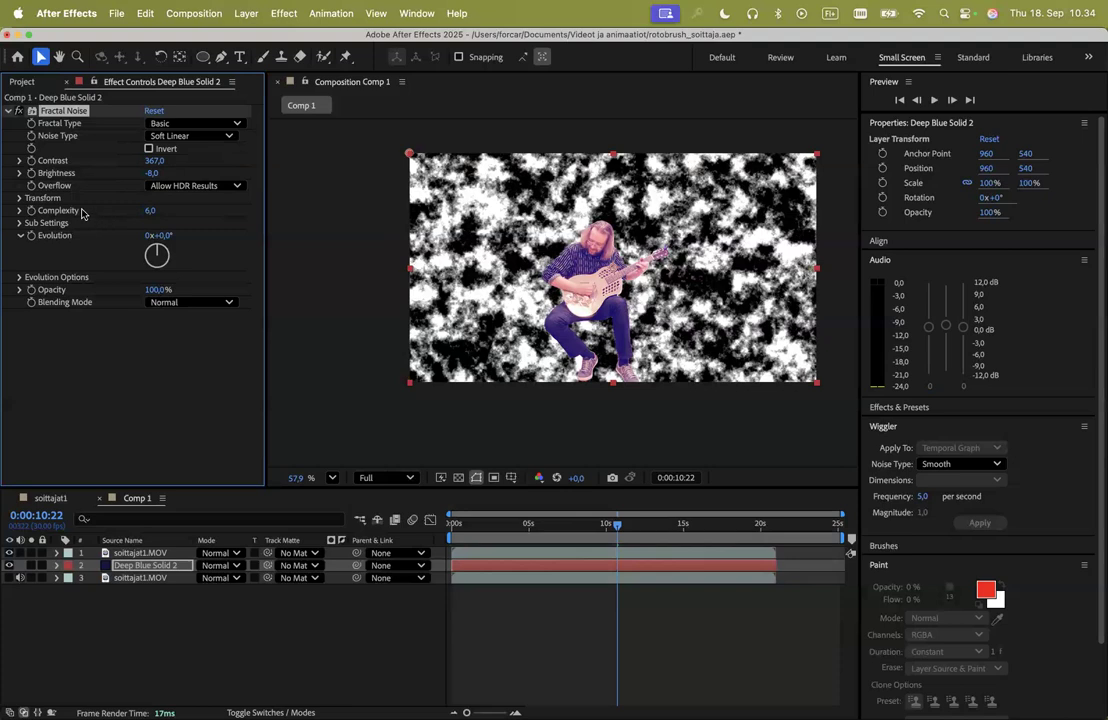
- At the start of the timeline, set the Fractal Noise transform to a rotation of 10° and a scale of 89.8
left_click_drag(617, 525, 433, 533)
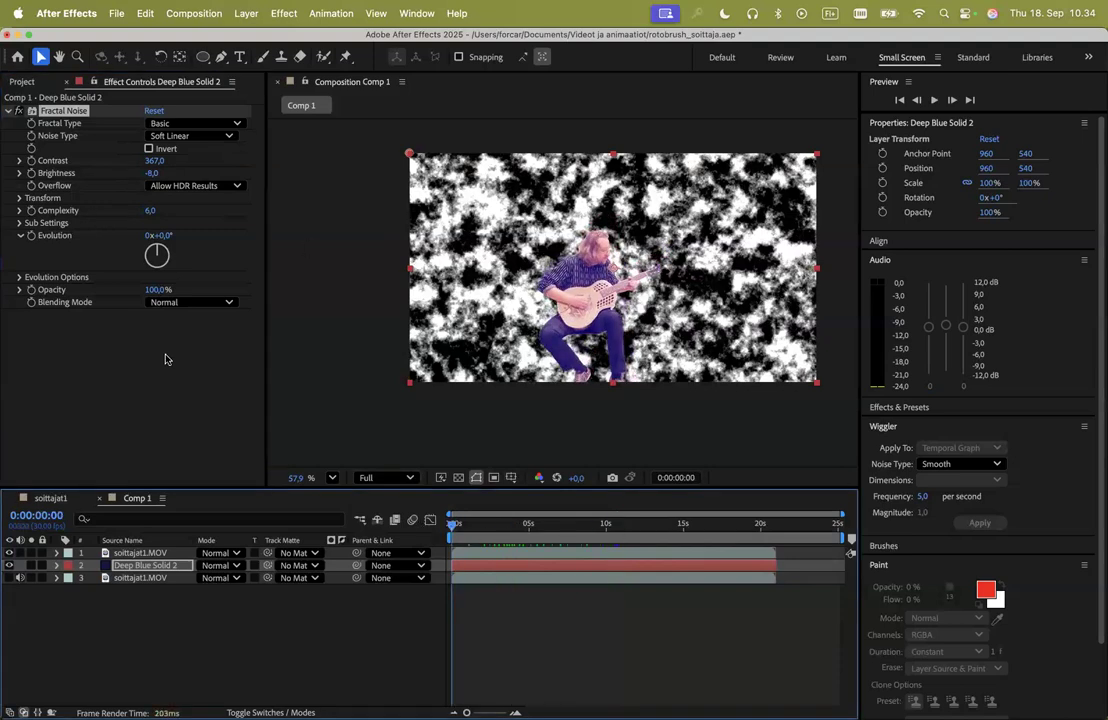
left_click(19, 198)
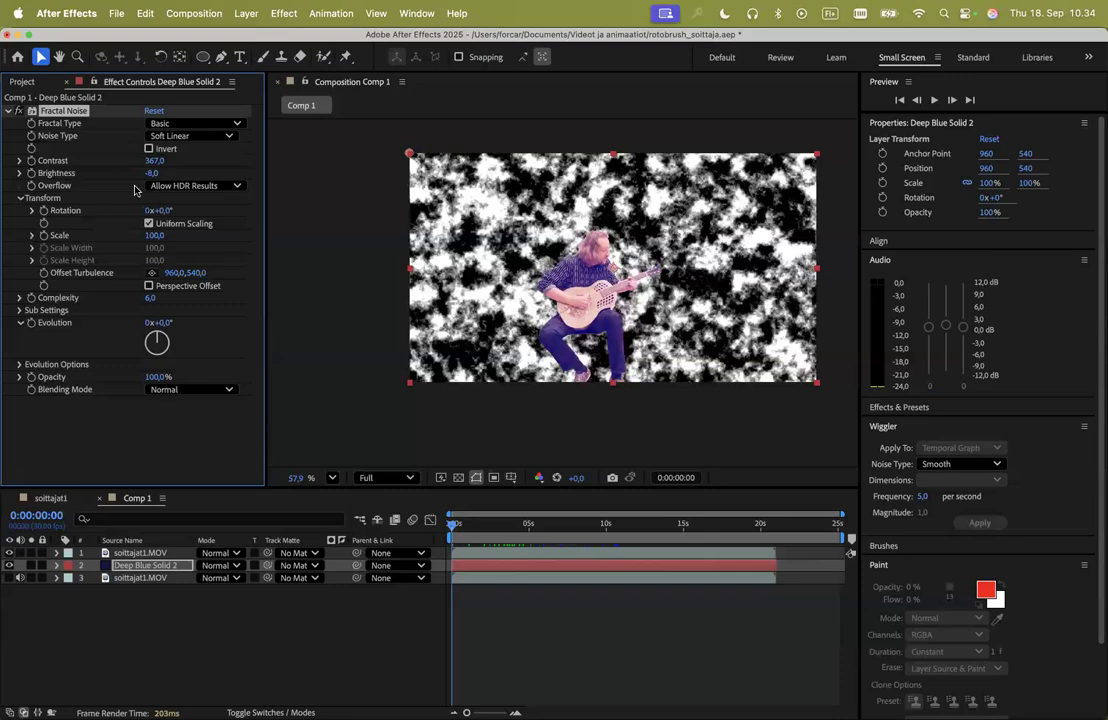
mouse_move(158, 213)
left_mouse_down()
mouse_move(274, 213)
mouse_move(162, 208)
left_mouse_up()
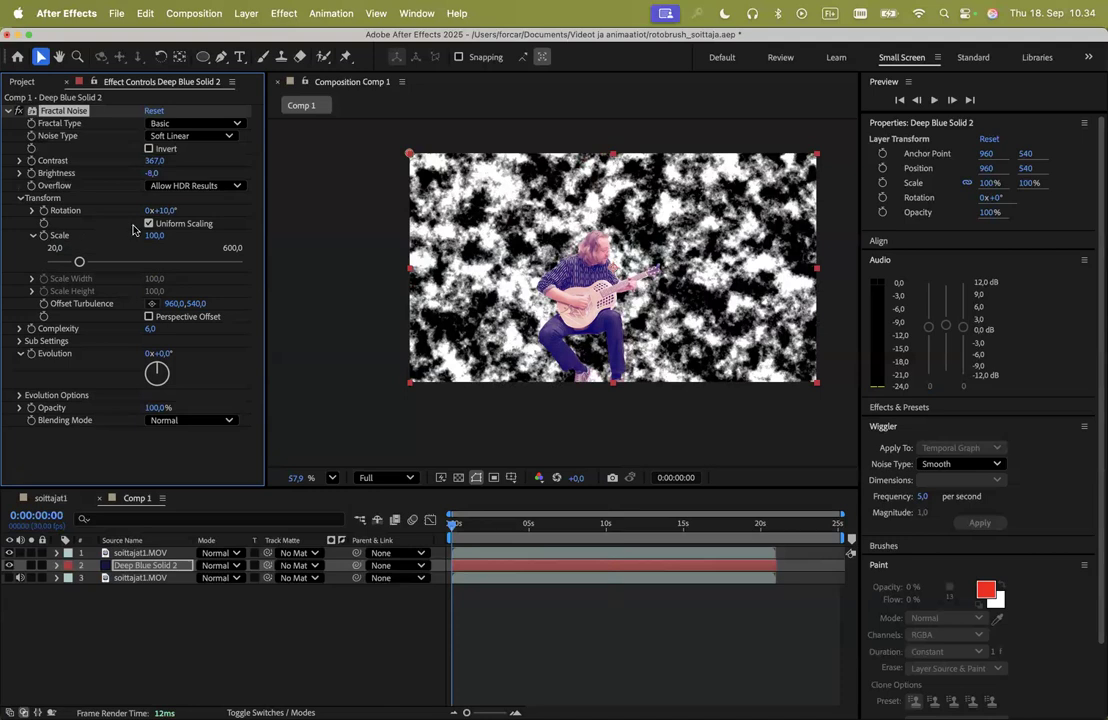
mouse_move(79, 261)
left_mouse_down()
mouse_move(152, 262)
mouse_move(76, 261)
left_mouse_up()
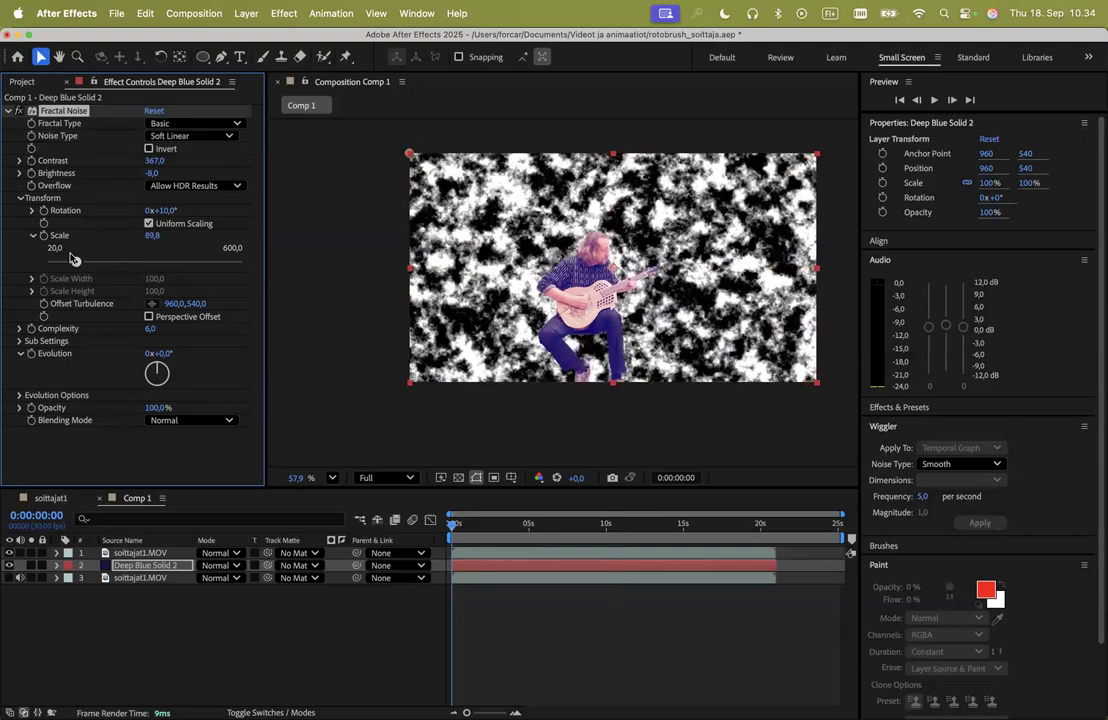
- Turn off uniform scaling in the Fractal Noise transform and set the scale height to 600 and the scale width to 20
left_click(148, 224)
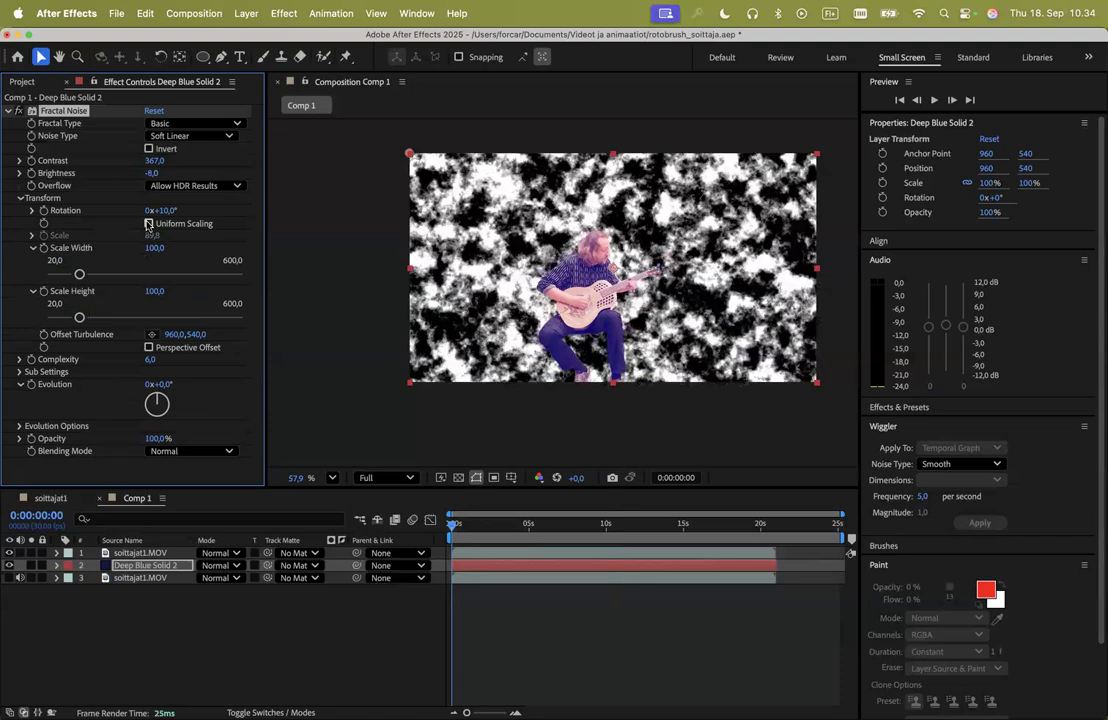
left_click(31, 236)
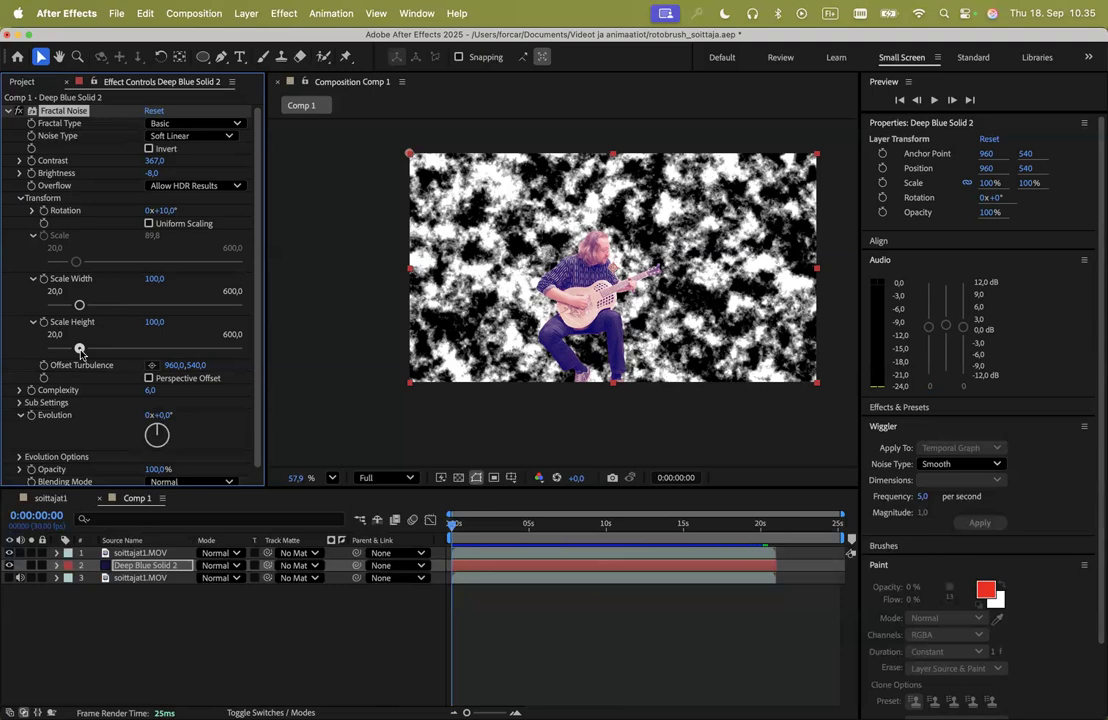
key("super+z")
left_click_drag(79, 318, 252, 314)
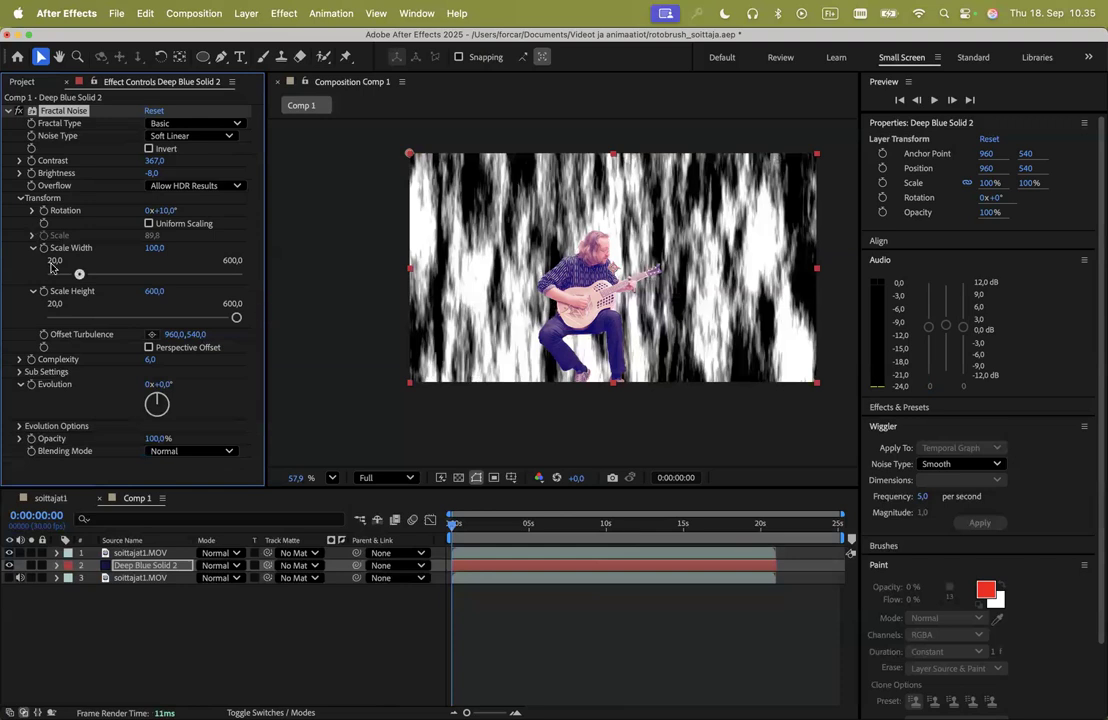
left_click_drag(79, 276, 42, 278)
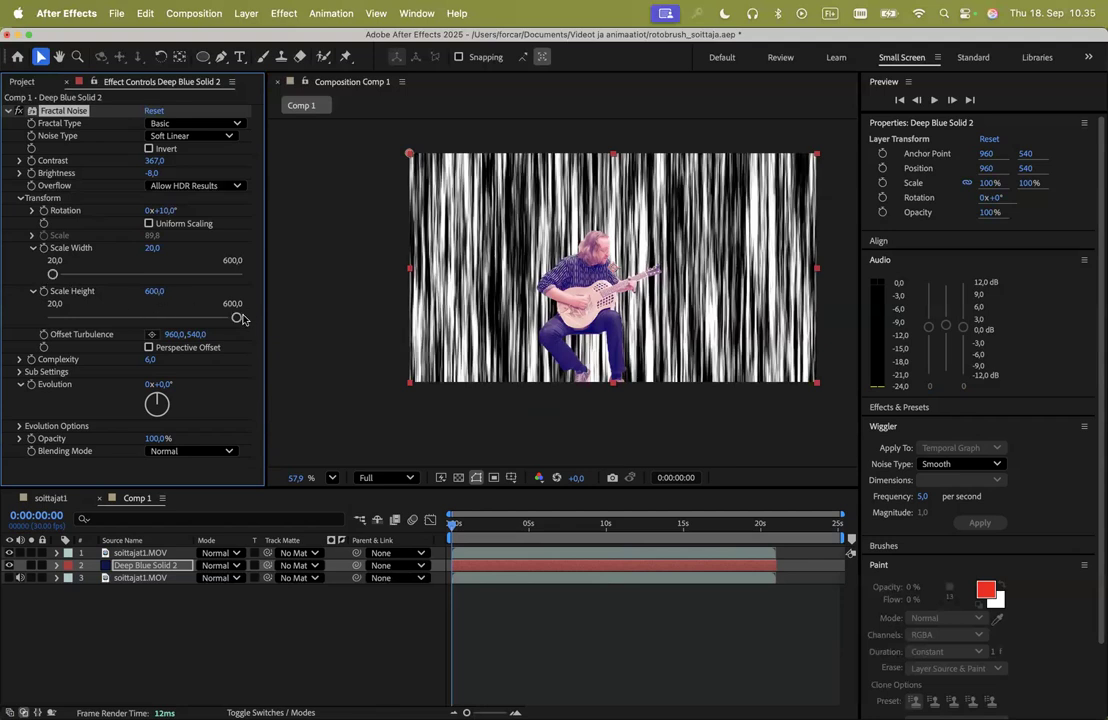
- Set the Fractal Noise scale height to 1500, the scale width to 10 and the rotation to -4°
left_click(151, 293)
type("500")
key("Return")
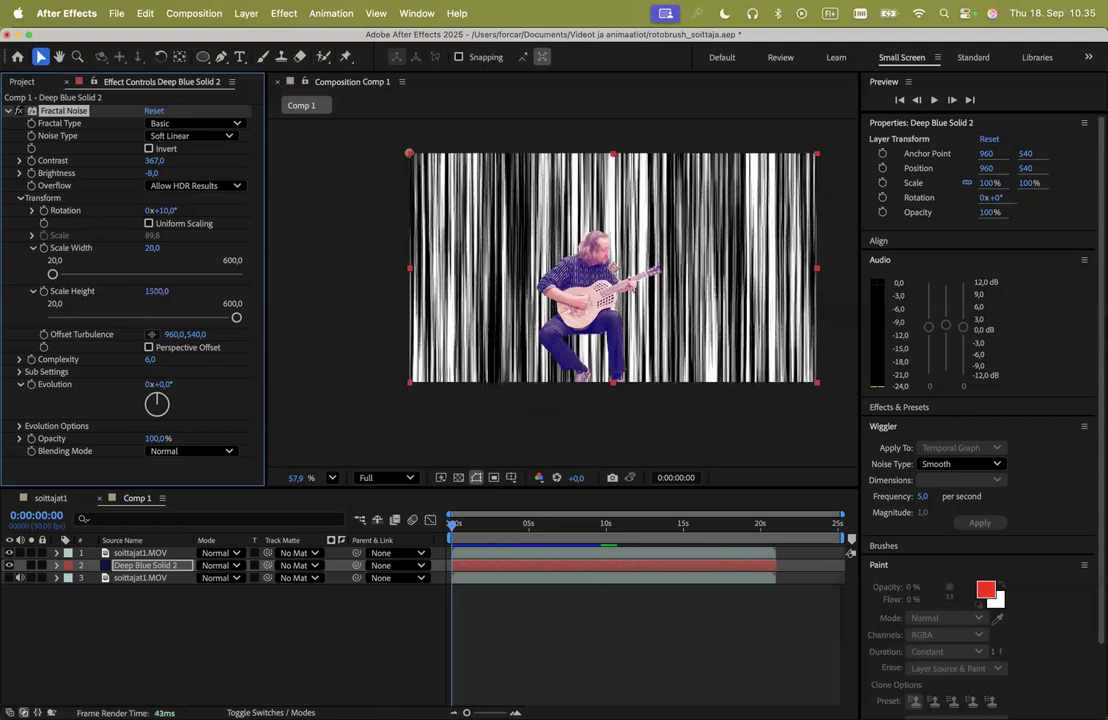
left_click(155, 293)
left_click(152, 249)
type("10")
key("Return")
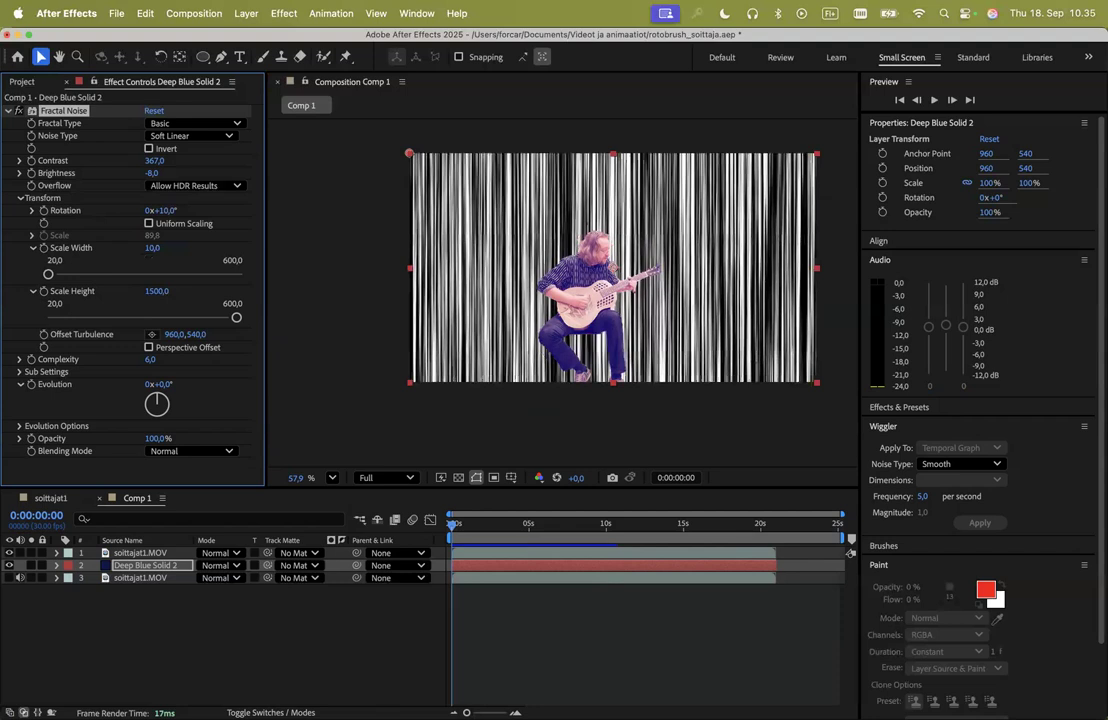
left_click_drag(168, 211, 161, 212)
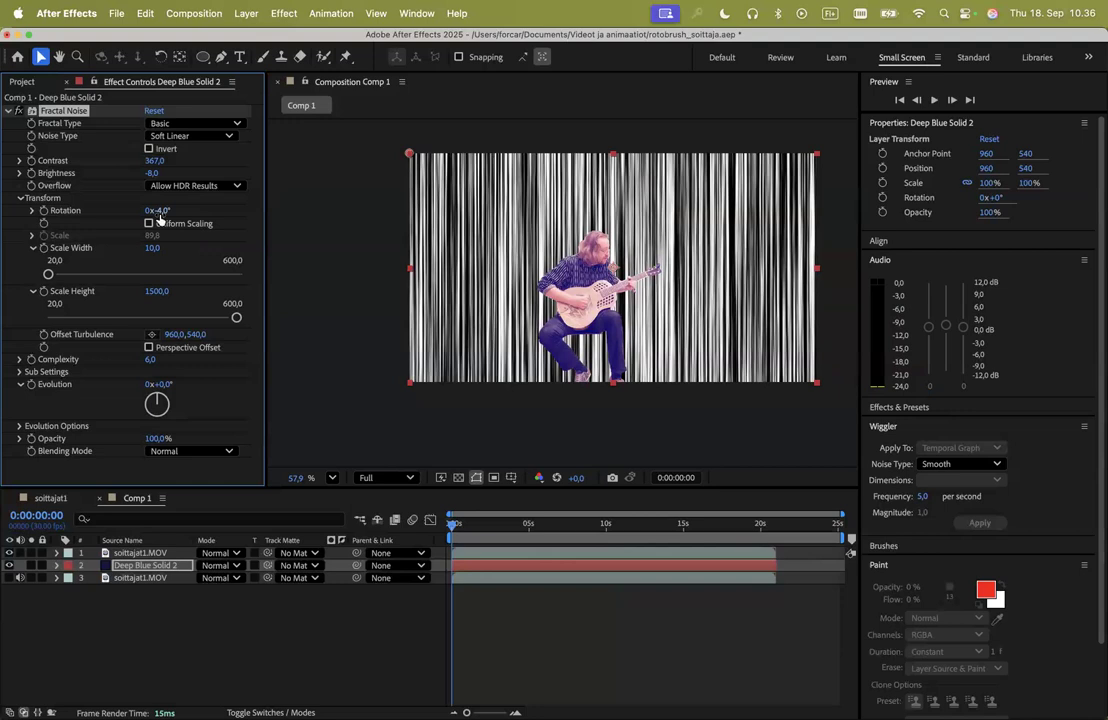
- Keyframe the Fractal Noise Evolution at -3° at the start of the timeline and 1x+353° at 0:00:05:19
mouse_move(155, 400)
left_mouse_down()
mouse_move(140, 413)
mouse_move(157, 415)
mouse_move(156, 399)
left_mouse_up()
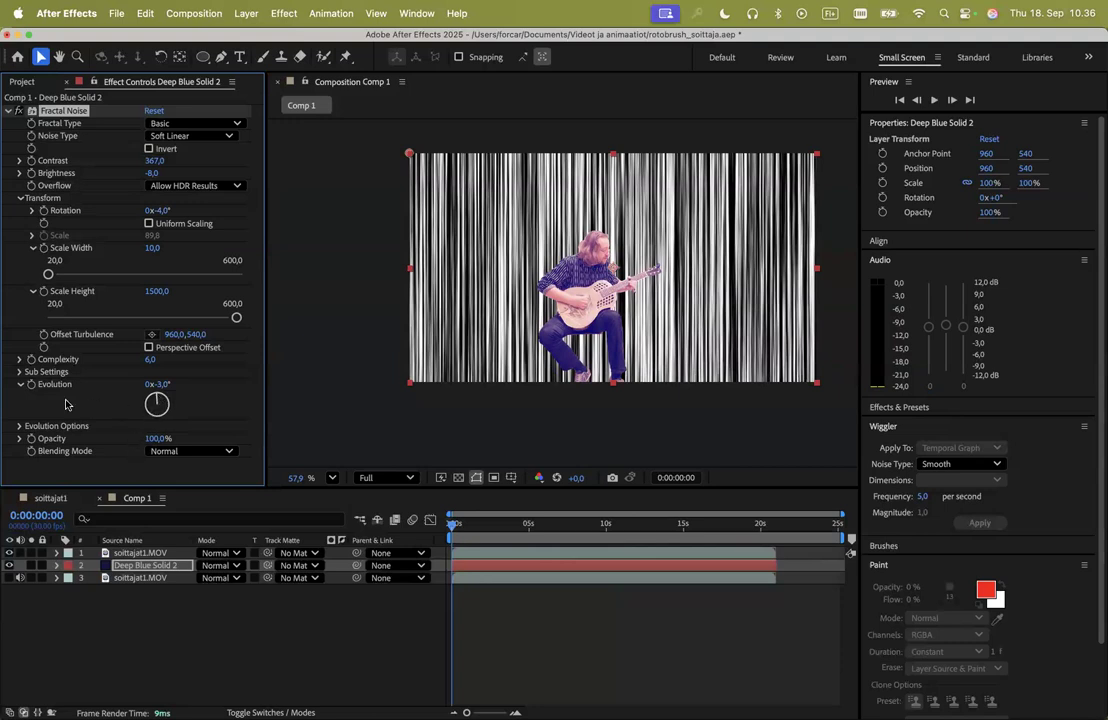
left_click(454, 527)
left_click_drag(454, 529, 538, 540)
mouse_move(157, 398)
left_mouse_down()
mouse_move(169, 405)
mouse_move(146, 409)
mouse_move(160, 394)
mouse_move(155, 424)
mouse_move(157, 404)
left_mouse_up()
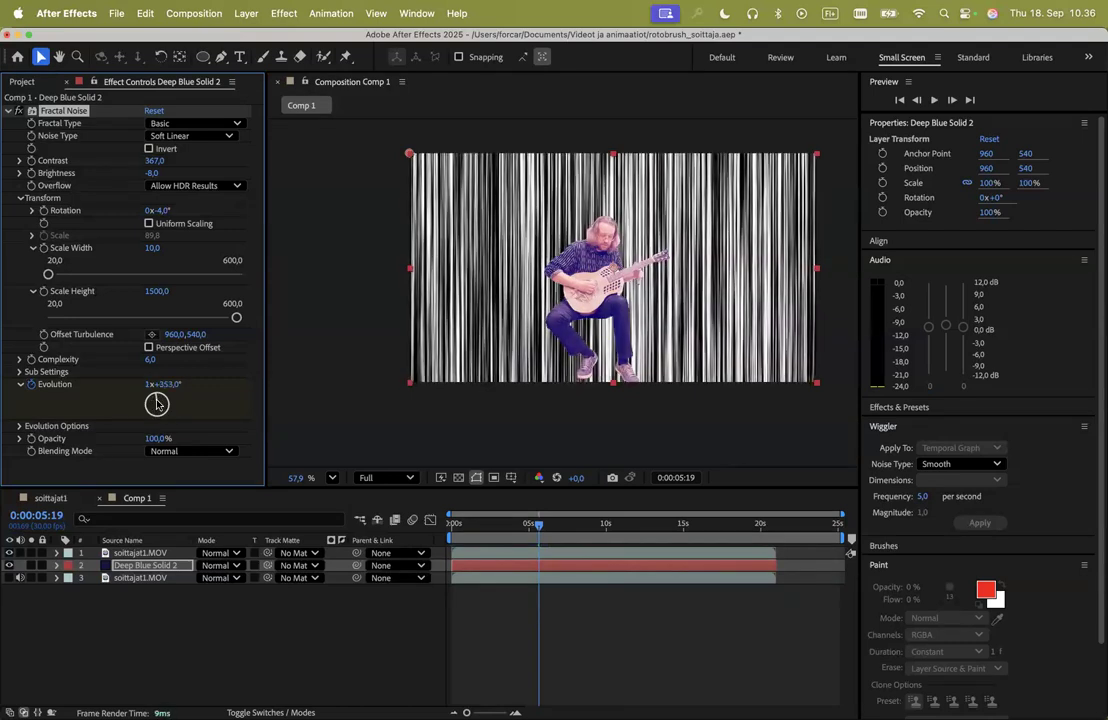
- Keyframe the Evolution at 4x+4° between 10 and 15 seconds, 6x+5° at 0:00:17:12 and 7x+357° at 0:00:20:23
left_click_drag(537, 524, 646, 525)
mouse_move(153, 398)
left_mouse_down()
mouse_move(141, 413)
mouse_move(156, 403)
left_mouse_up()
left_click_drag(646, 525, 720, 528)
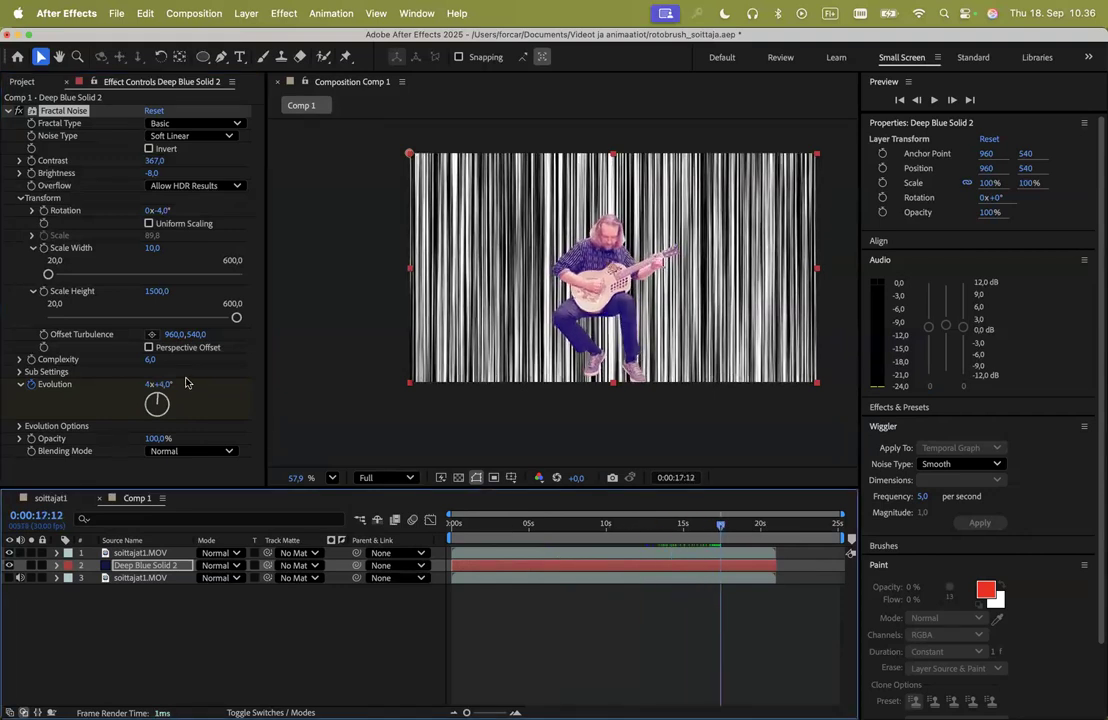
left_click_drag(165, 400, 158, 402)
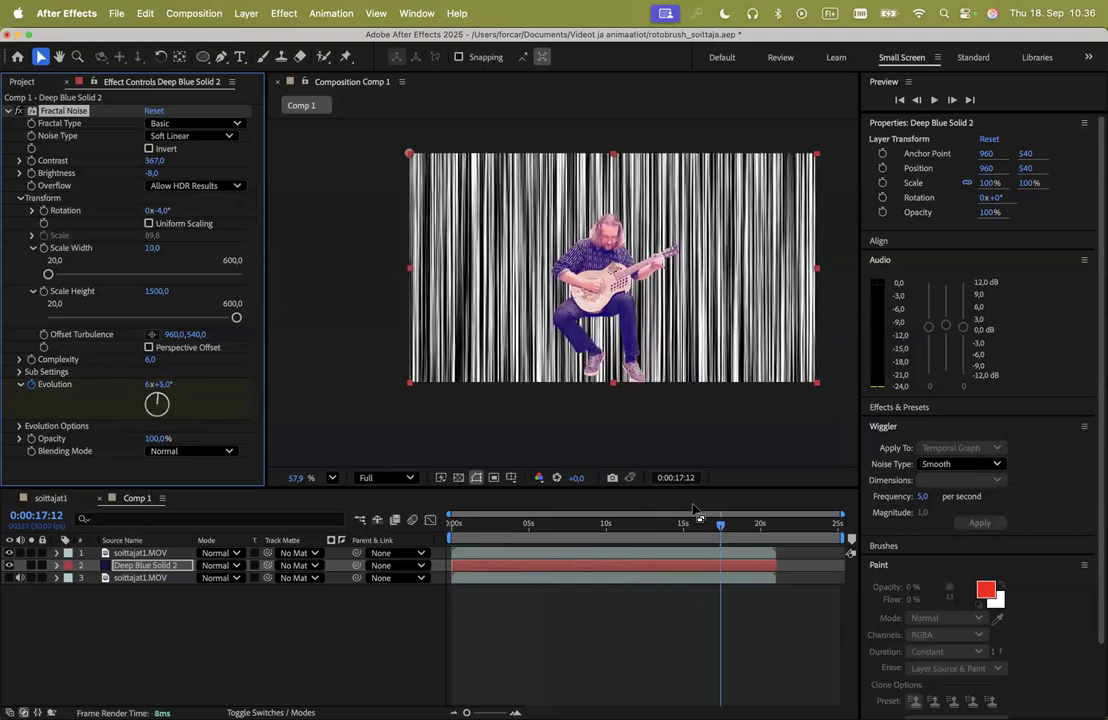
left_click_drag(720, 528, 772, 528)
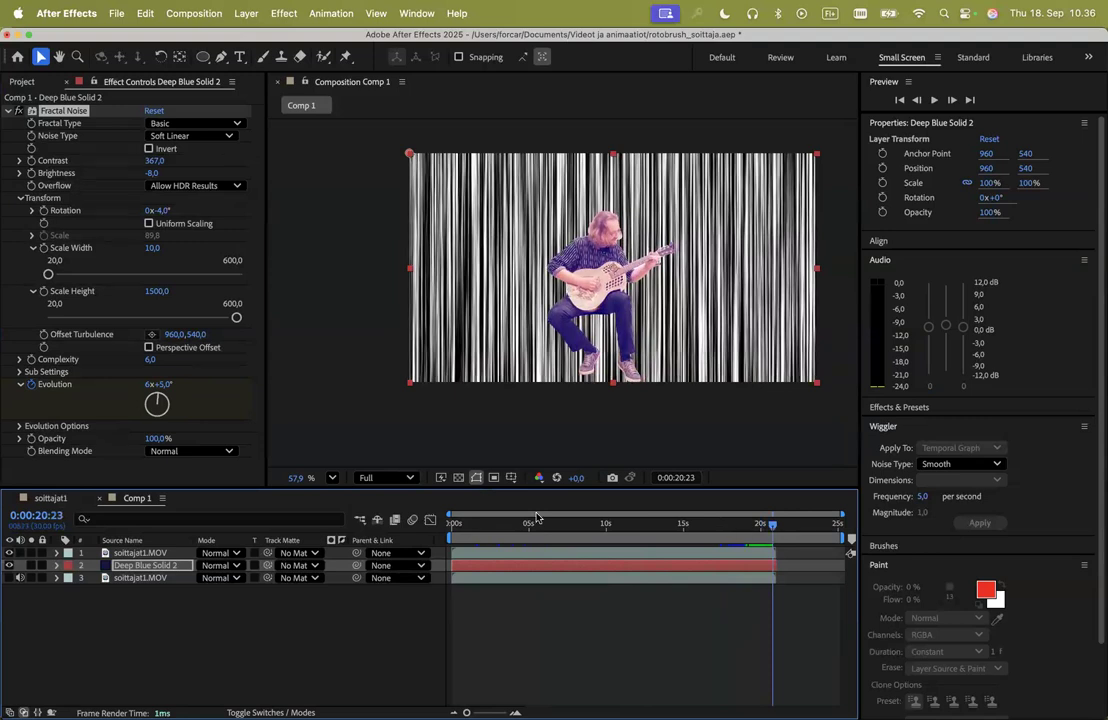
left_click_drag(157, 400, 135, 356)
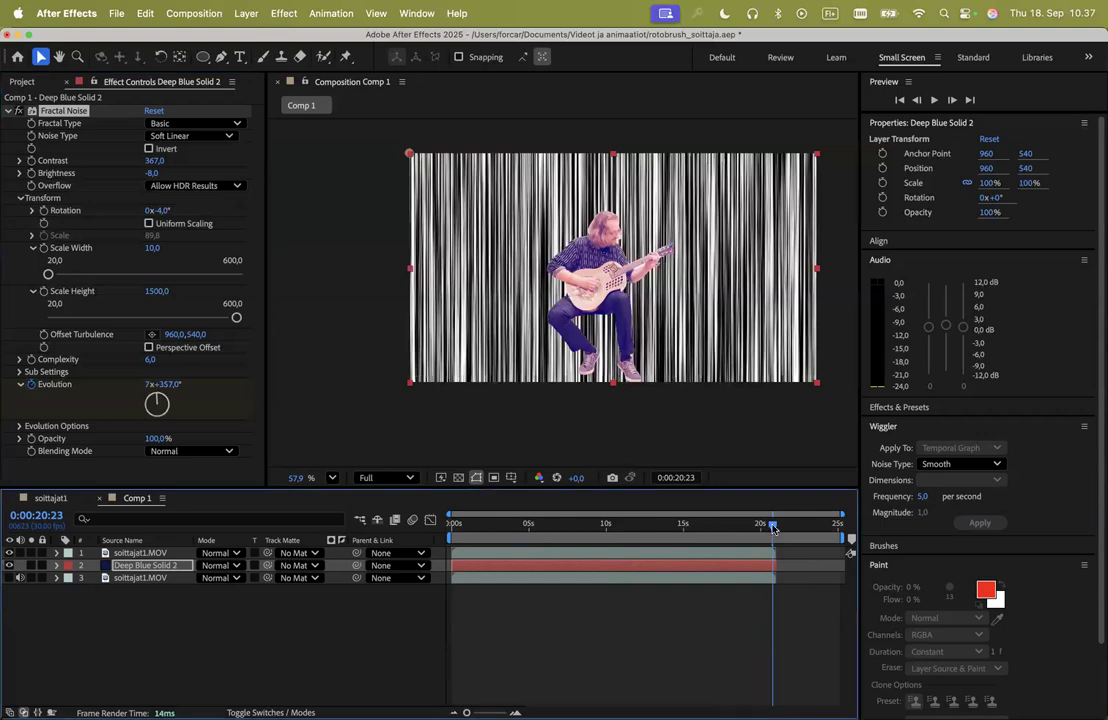
- Preview the animated noise background from the start of the timeline for about eight seconds
left_click_drag(772, 528, 451, 529)
key("space")
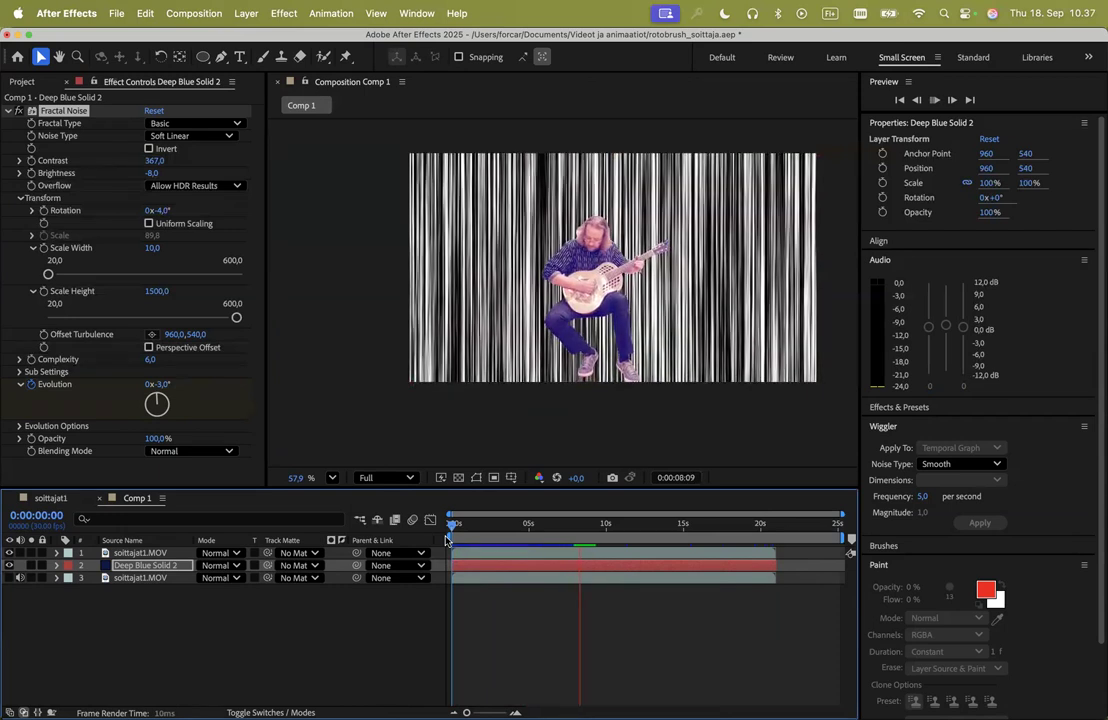
key("space")
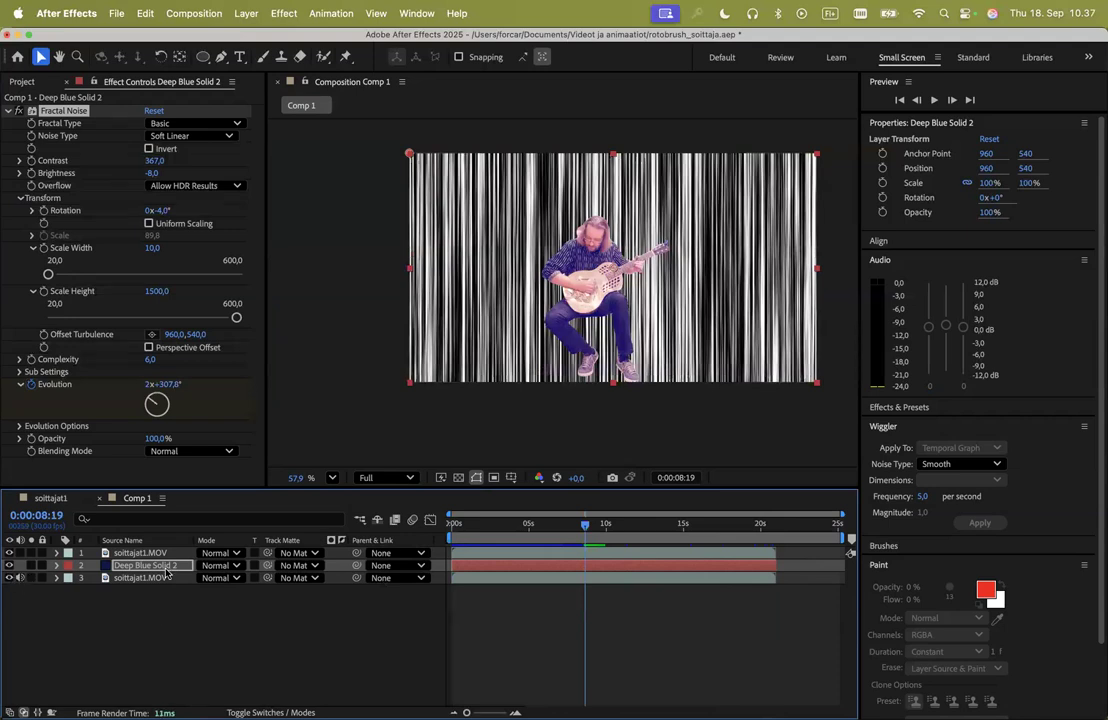
- Try the Overlay blending mode on the background solid over the original footage and return it to Normal
left_click(240, 567)
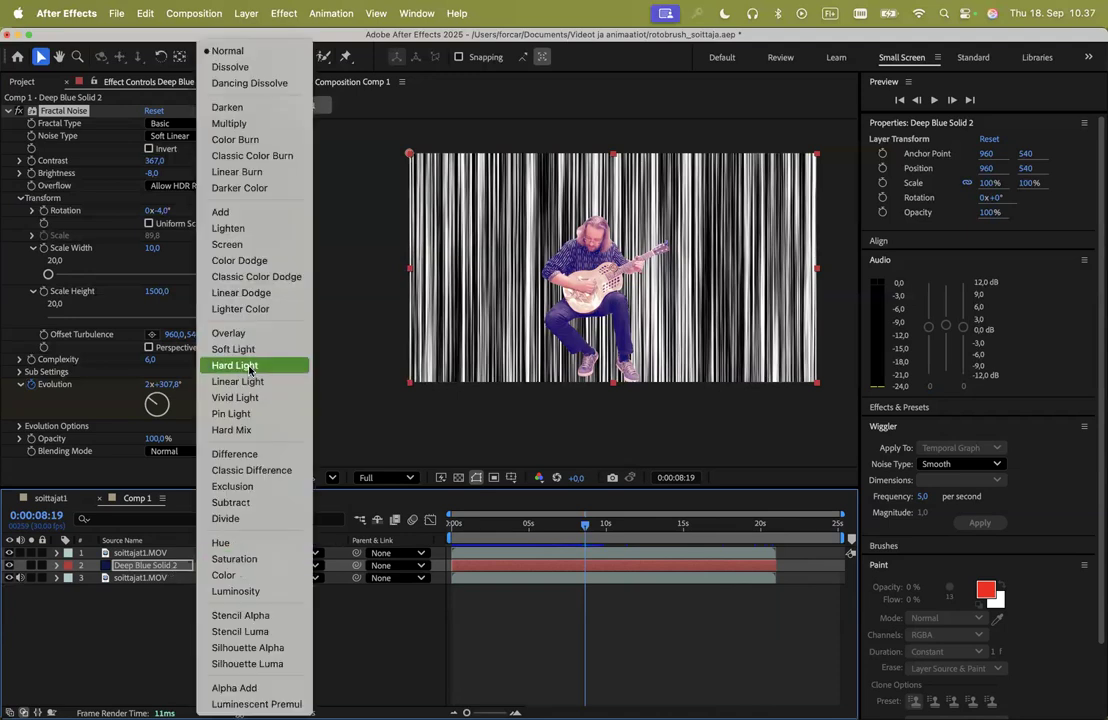
left_click(247, 333)
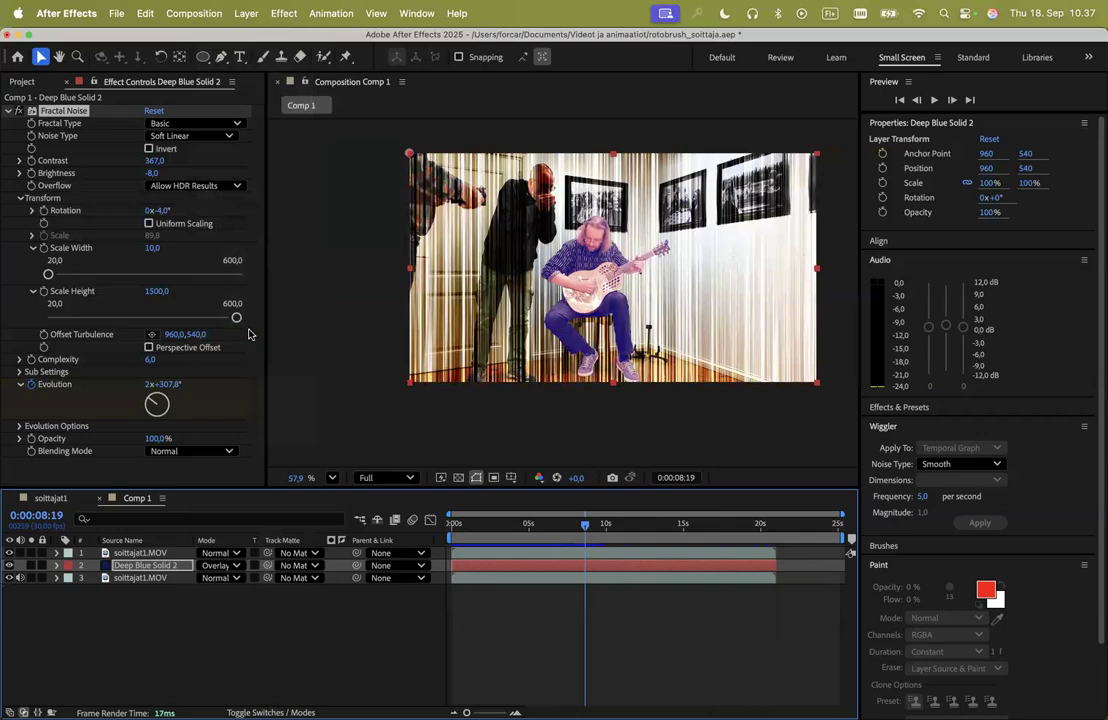
left_click_drag(585, 528, 438, 522)
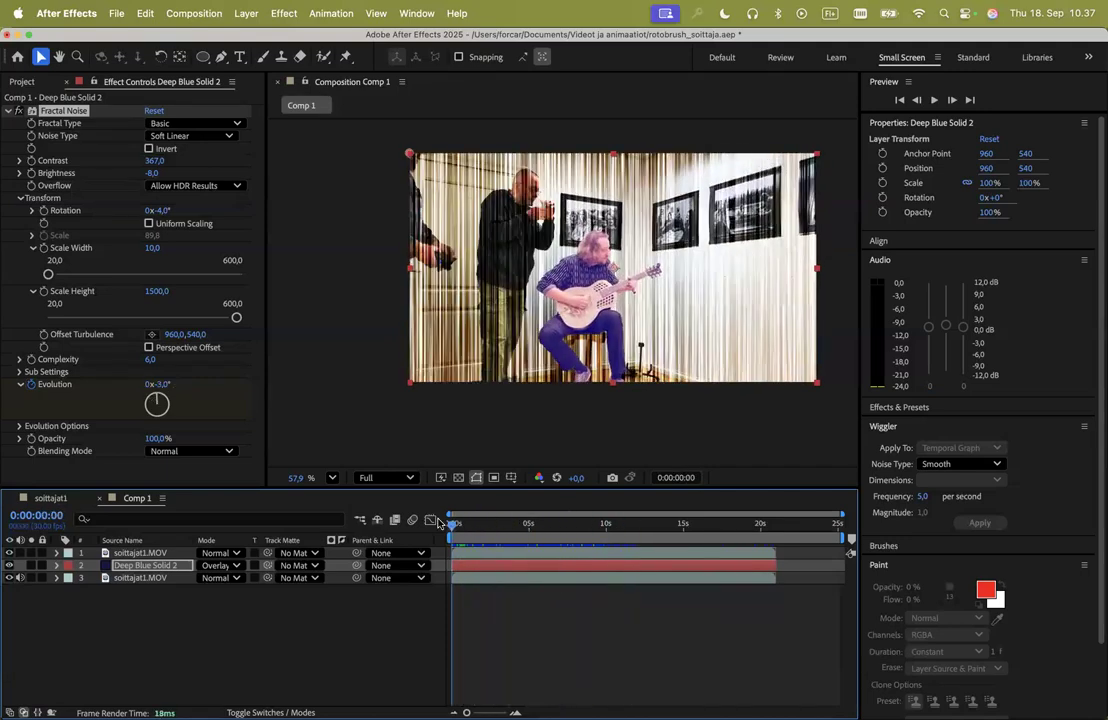
left_click(230, 565)
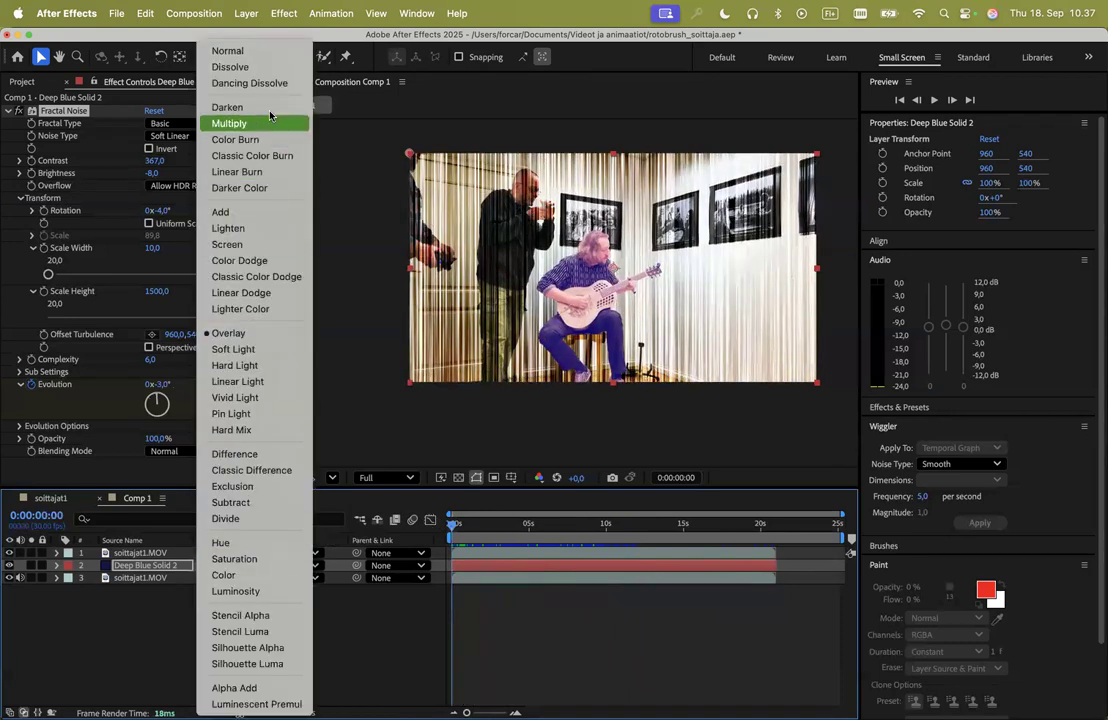
left_click(271, 49)
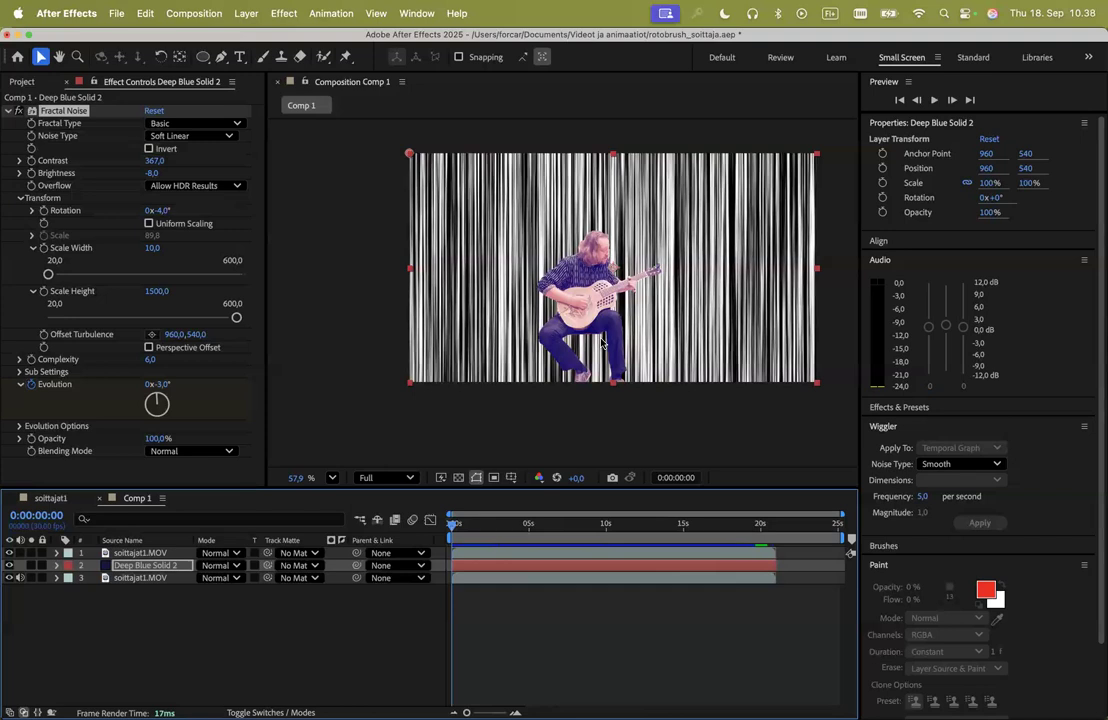
- Apply the CC Bend It distortion to the background solid and set its Bend to 202
left_click(9, 111)
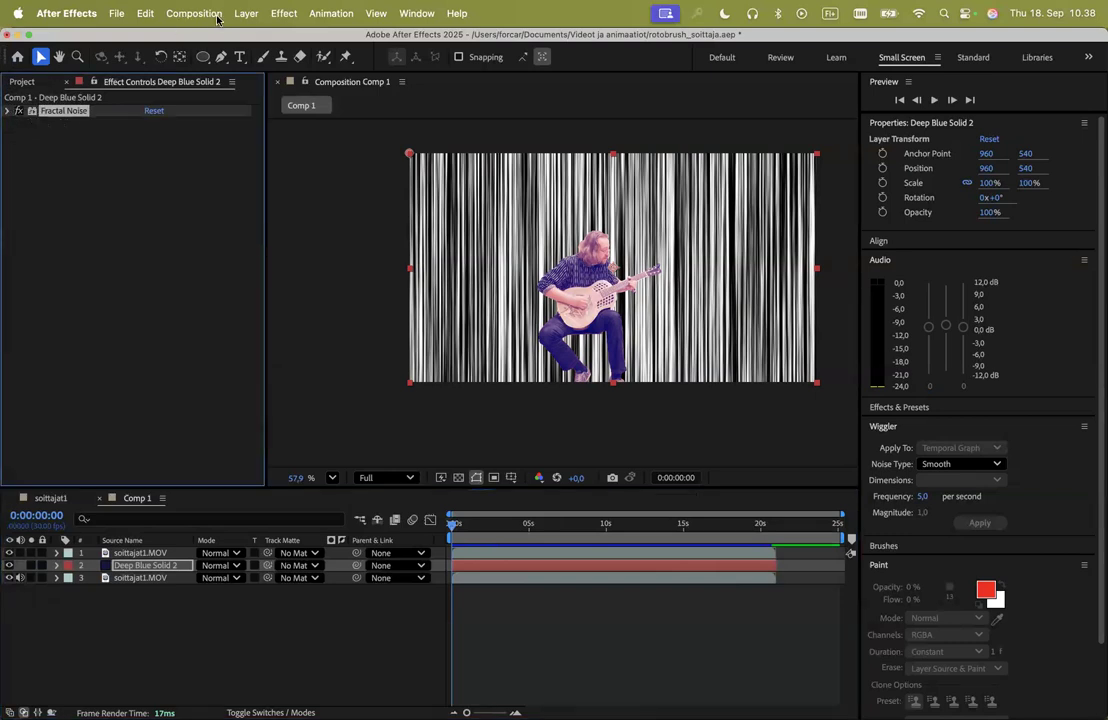
left_click(284, 13)
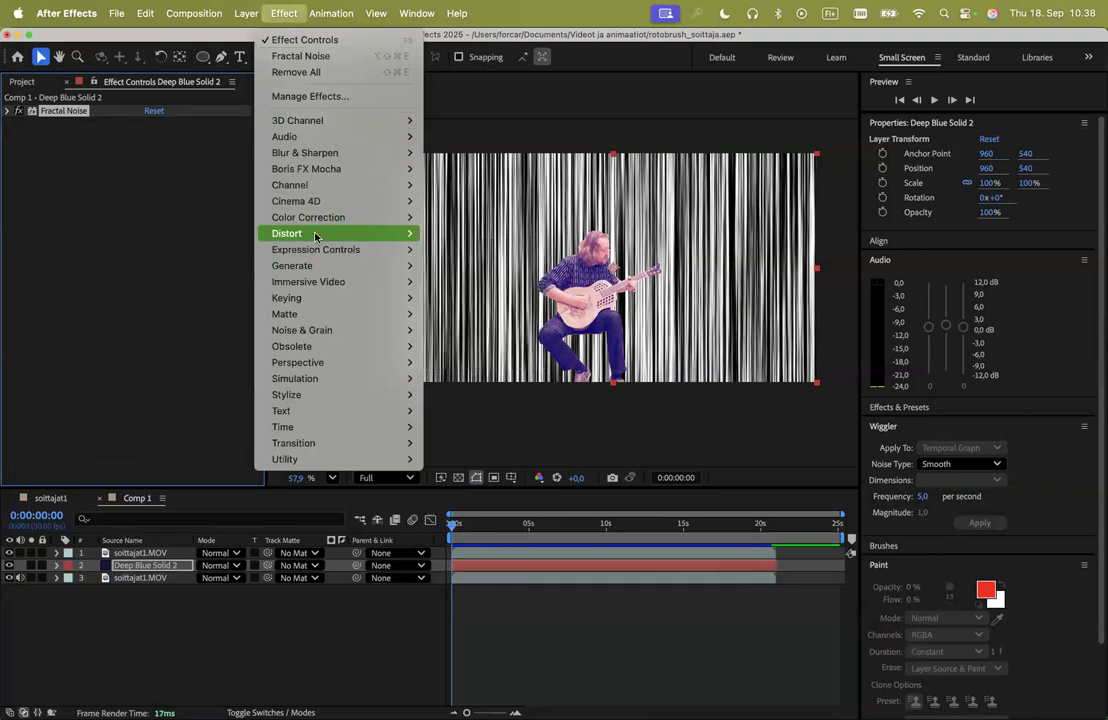
mouse_move(315, 236)
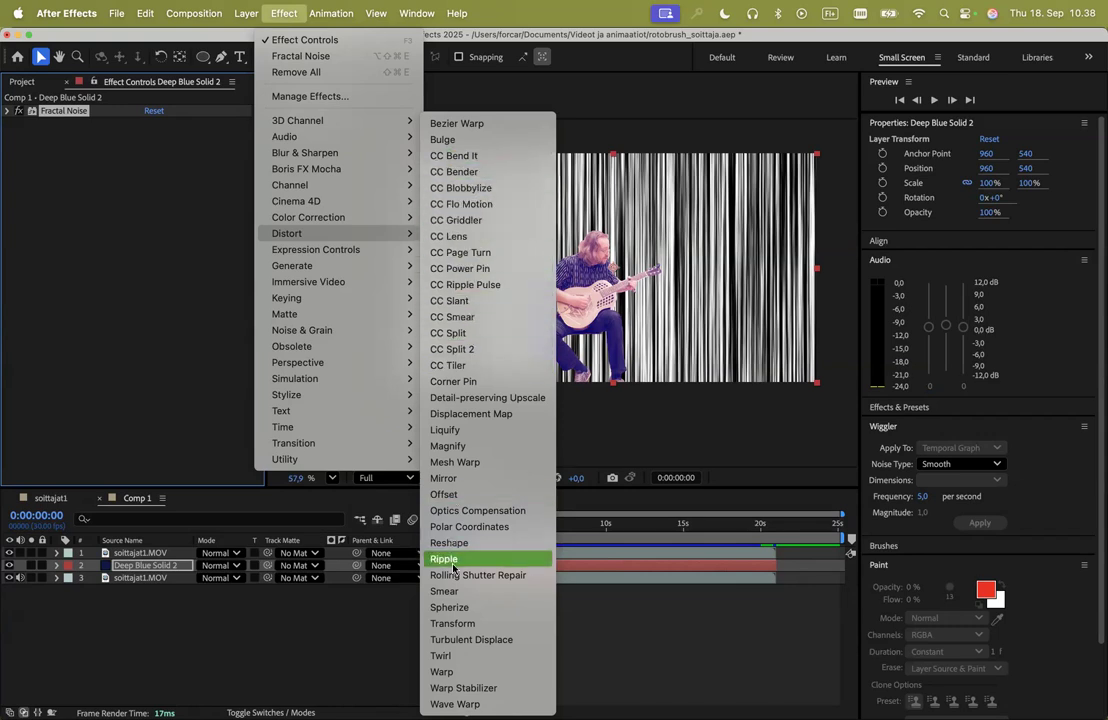
left_click(471, 164)
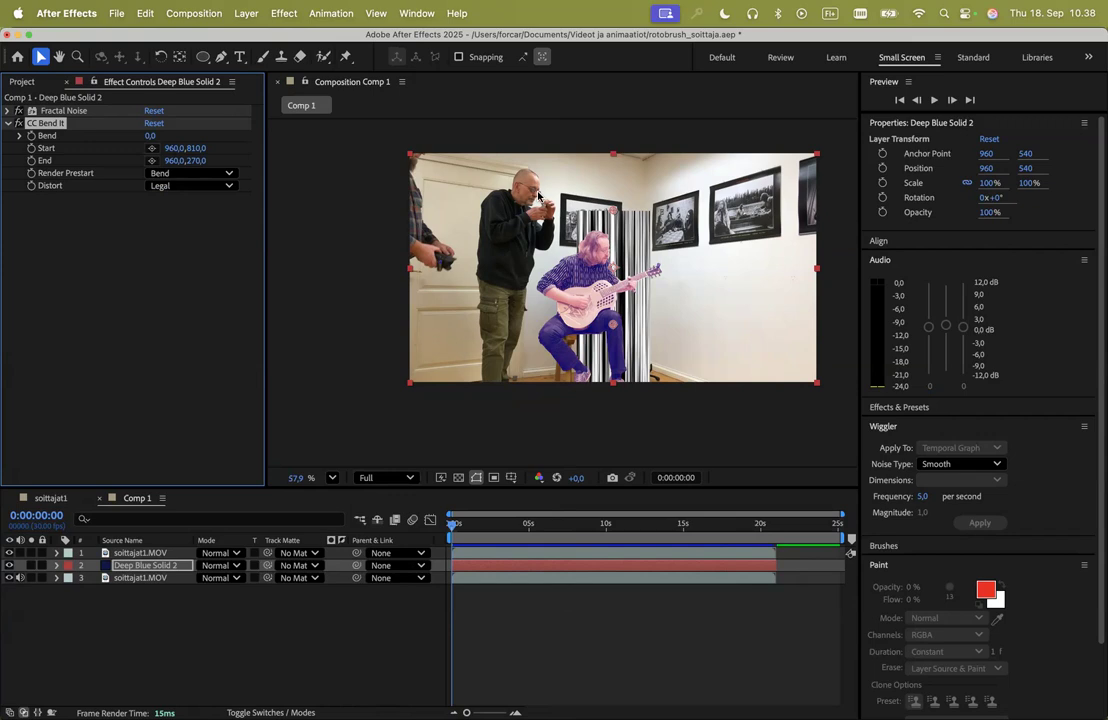
left_click_drag(148, 136, 323, 163)
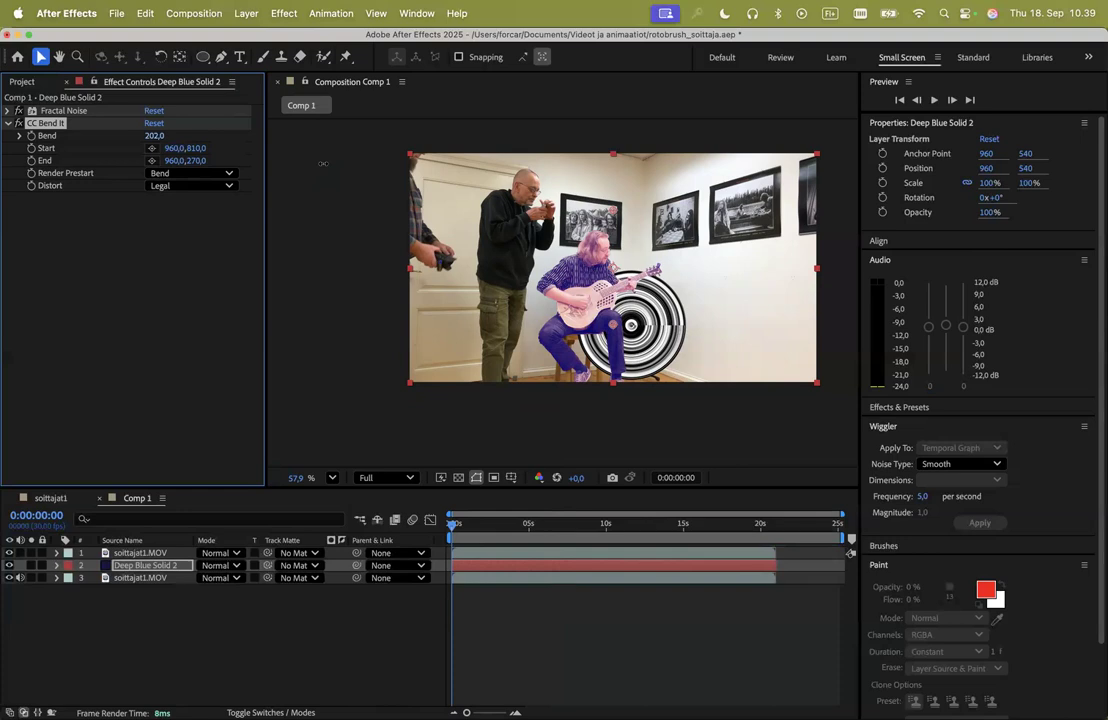
left_click_drag(322, 163, 292, 134)
mouse_move(292, 134)
left_mouse_down()
mouse_move(275, 132)
mouse_move(294, 136)
left_mouse_up()
- Move the CC Bend It start point to about 1402, 613 and its end point to about 387, 560
left_click_drag(612, 326, 706, 290)
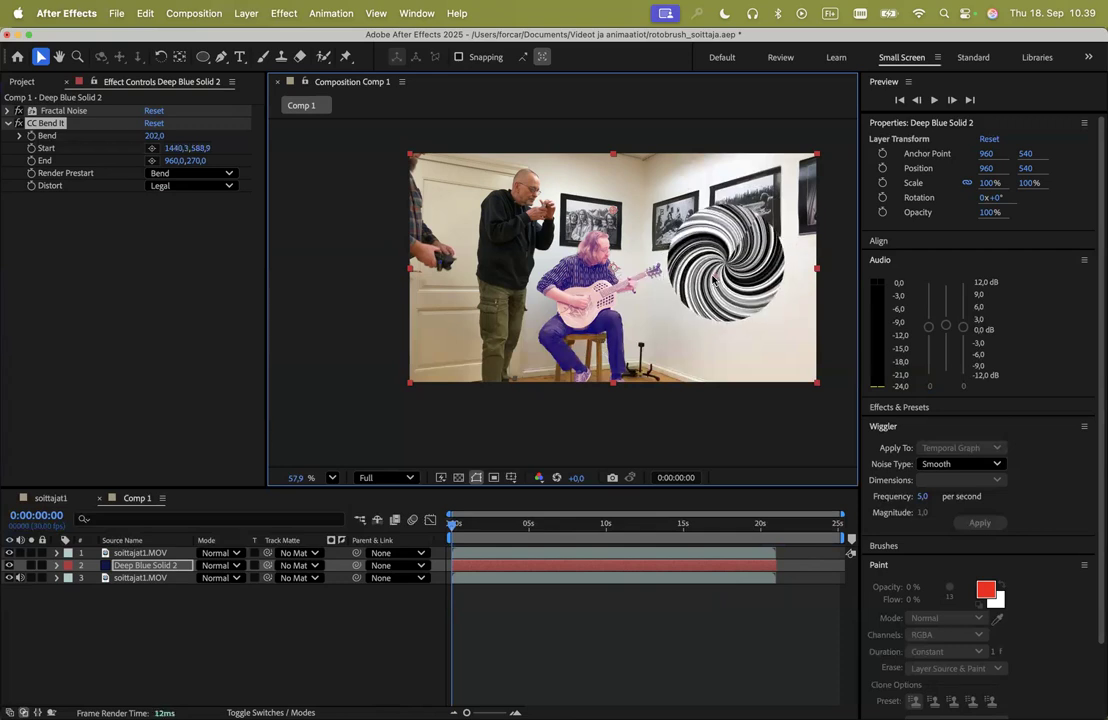
left_click(151, 160)
left_click(612, 211)
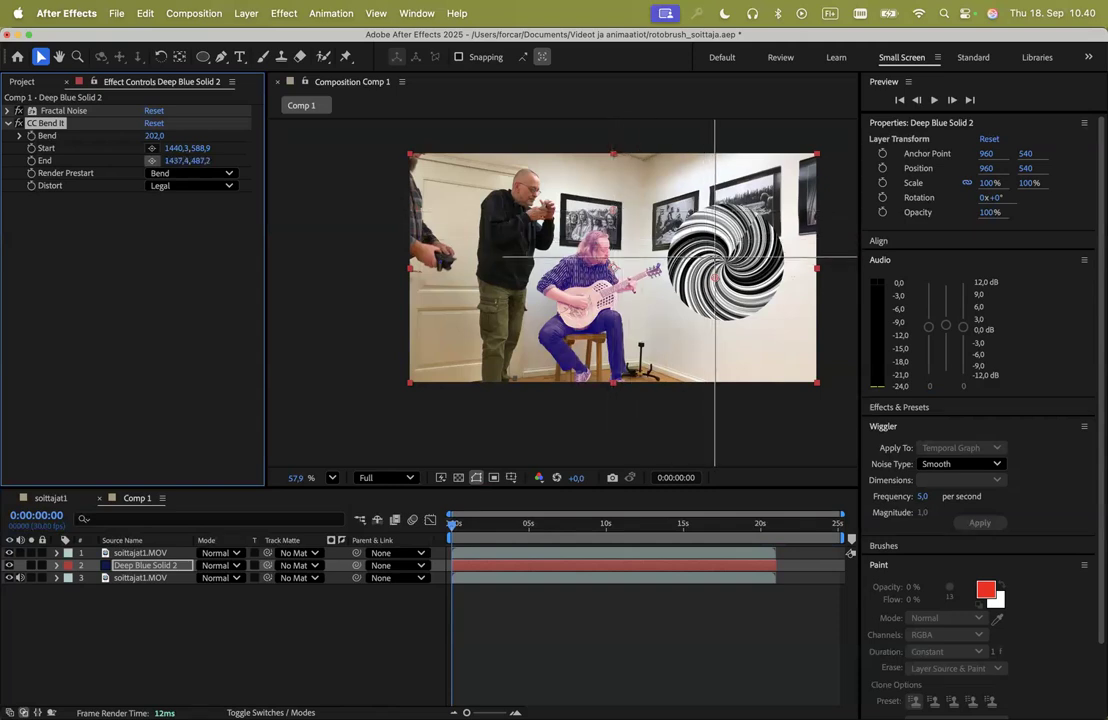
left_click(720, 260)
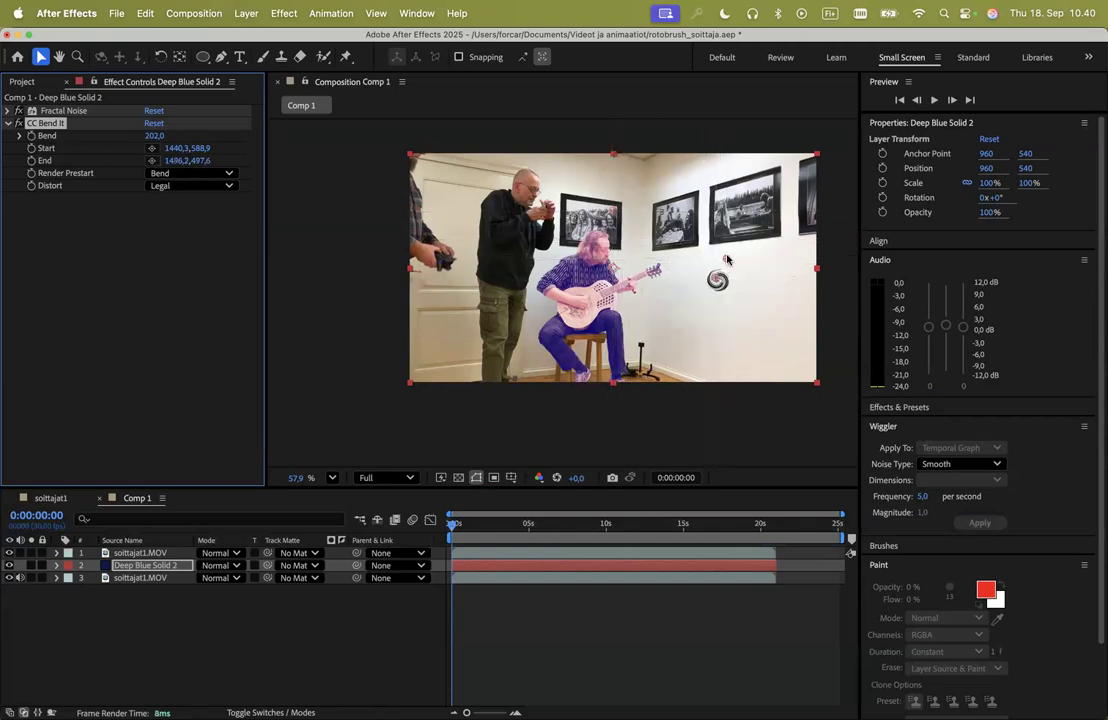
left_click_drag(726, 260, 490, 273)
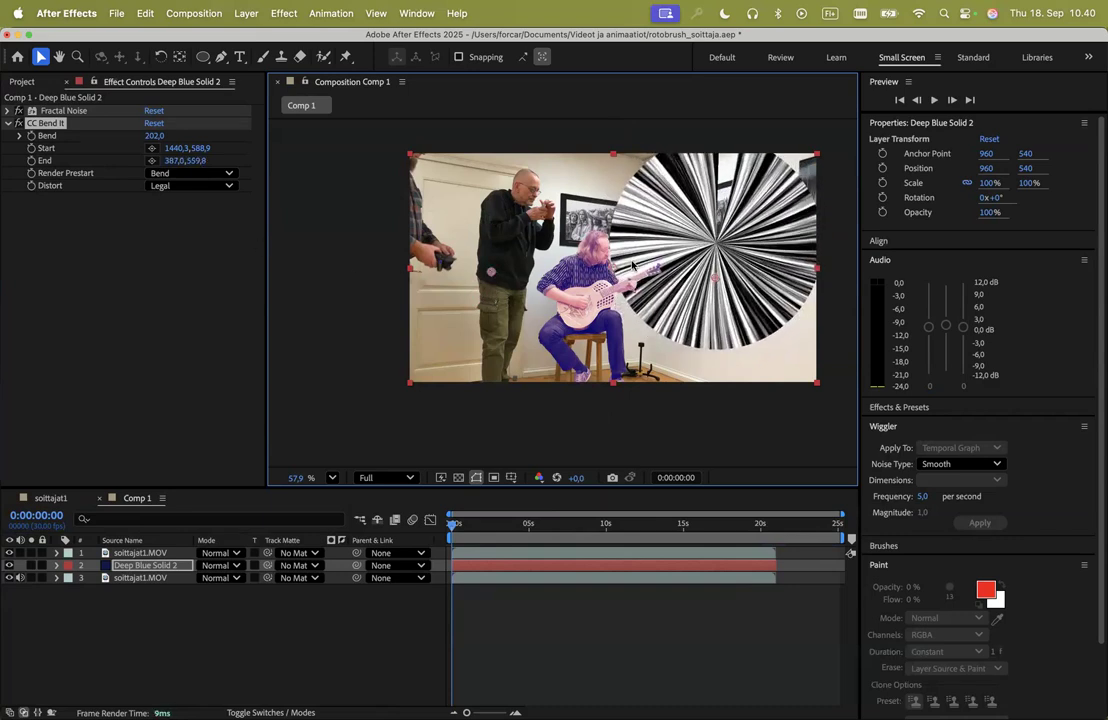
mouse_move(713, 280)
left_mouse_down()
mouse_move(713, 298)
mouse_move(709, 253)
mouse_move(705, 285)
left_mouse_up()
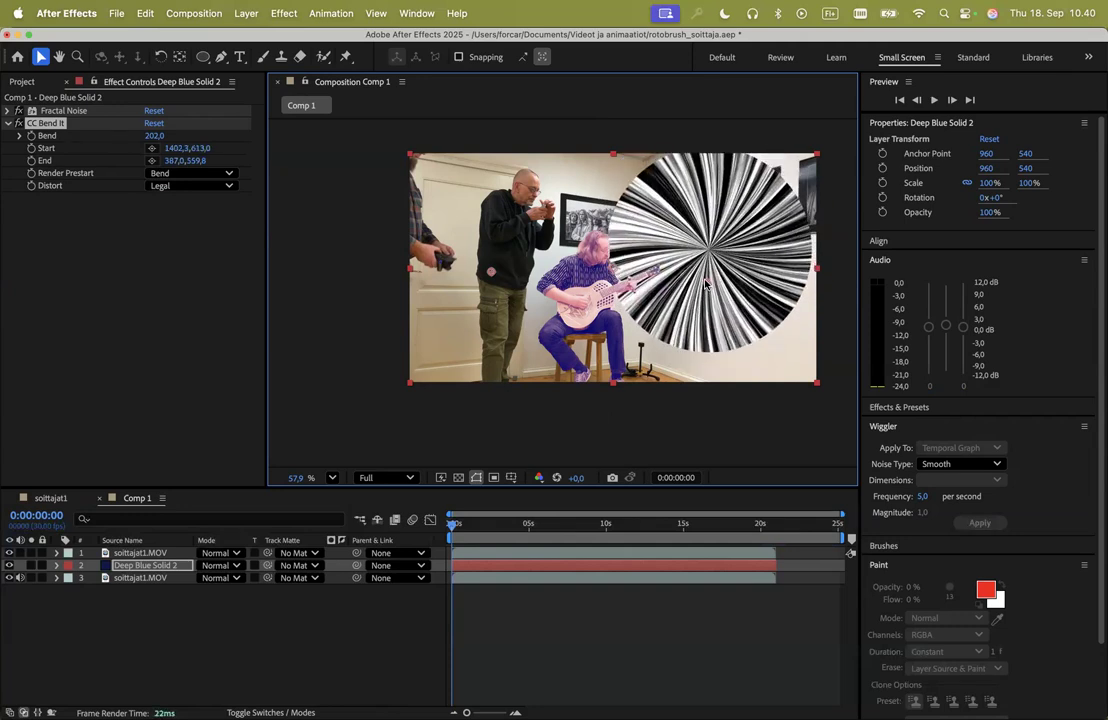
- Centre the bent disc behind the guitarist with start point about 836, 639, end point about -100, 529 and layer position about 953, 595
left_click(152, 151)
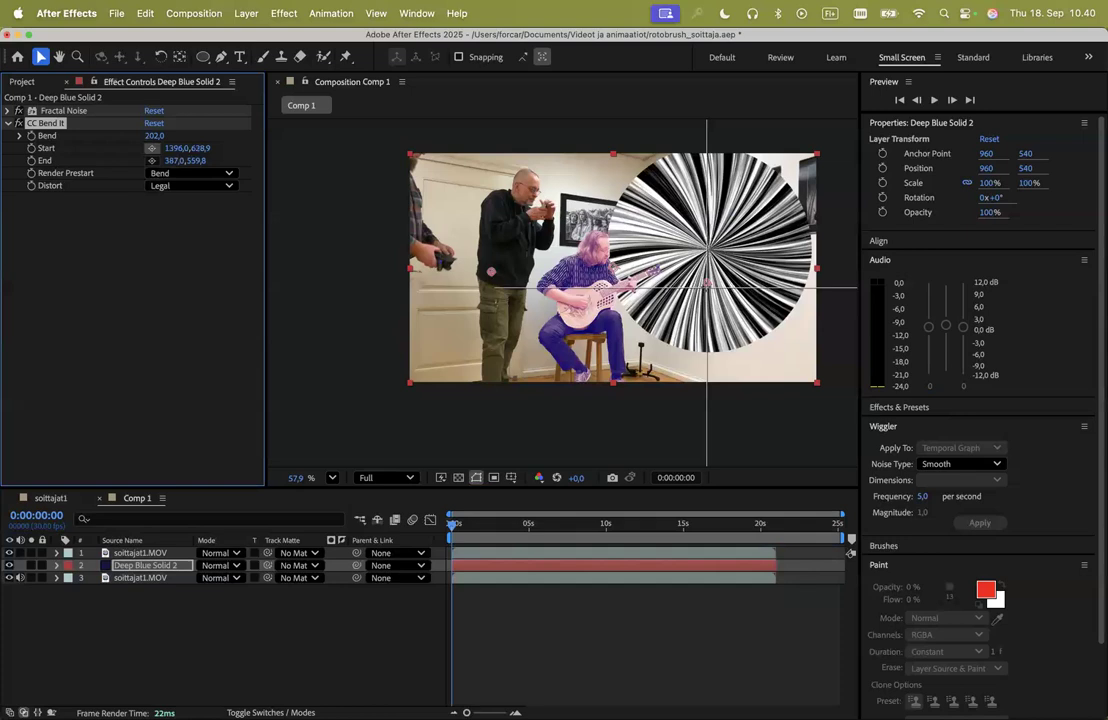
left_click(694, 289)
left_click_drag(694, 289, 585, 276)
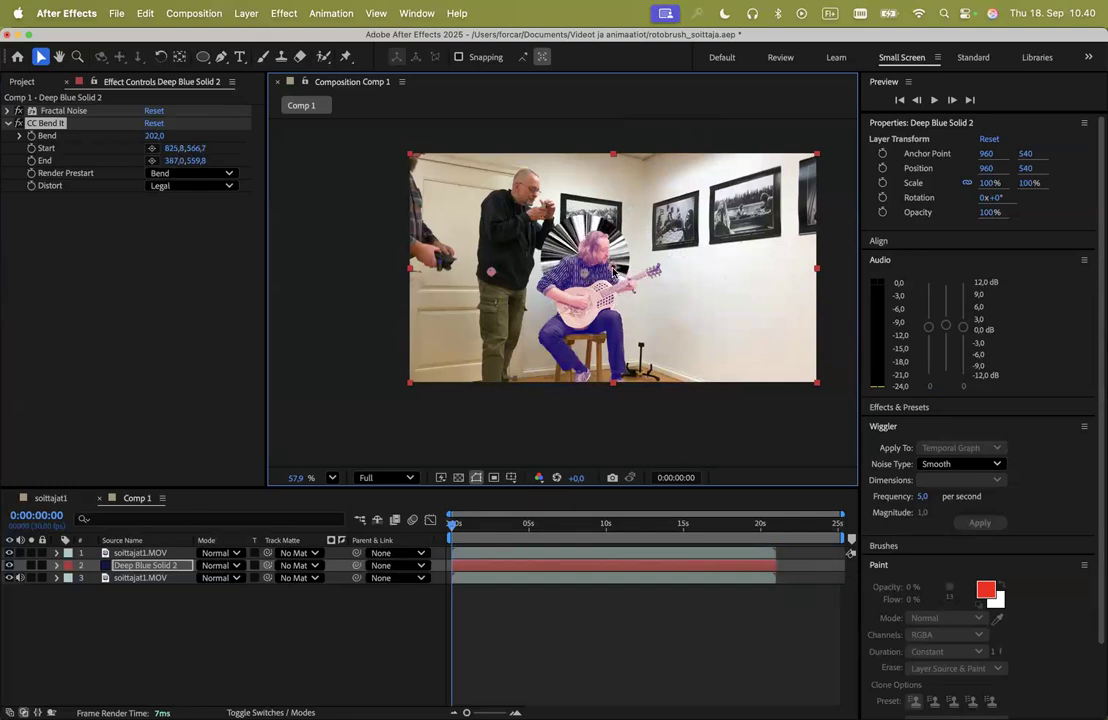
left_click_drag(614, 272, 617, 275)
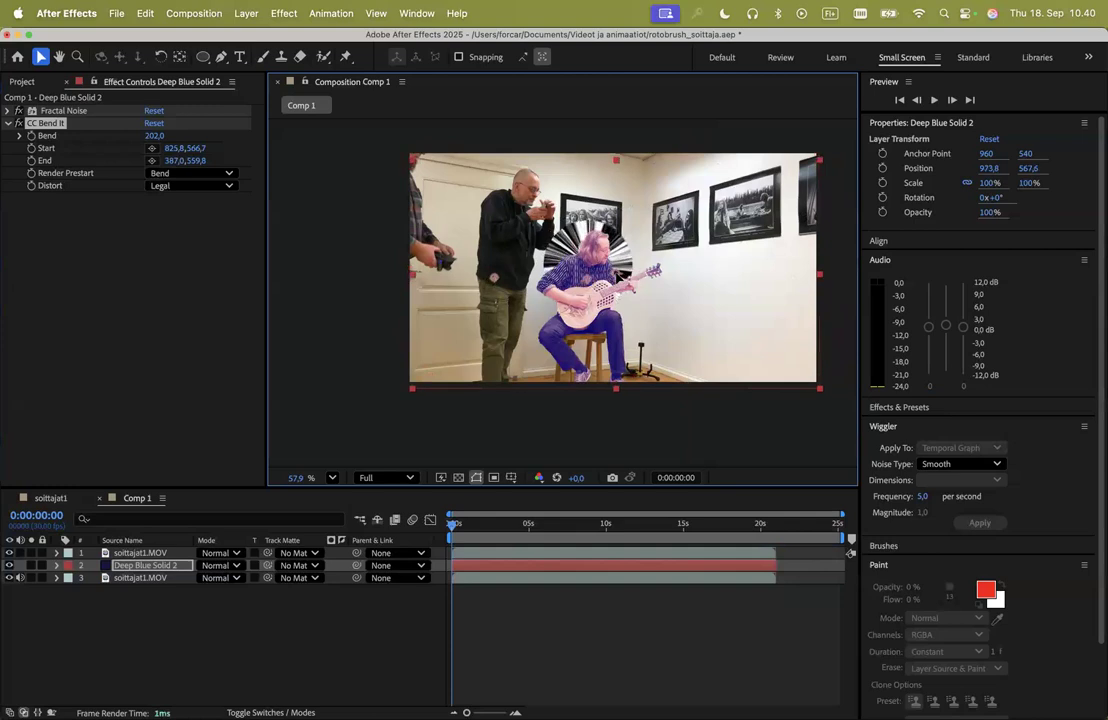
left_click_drag(494, 275, 391, 277)
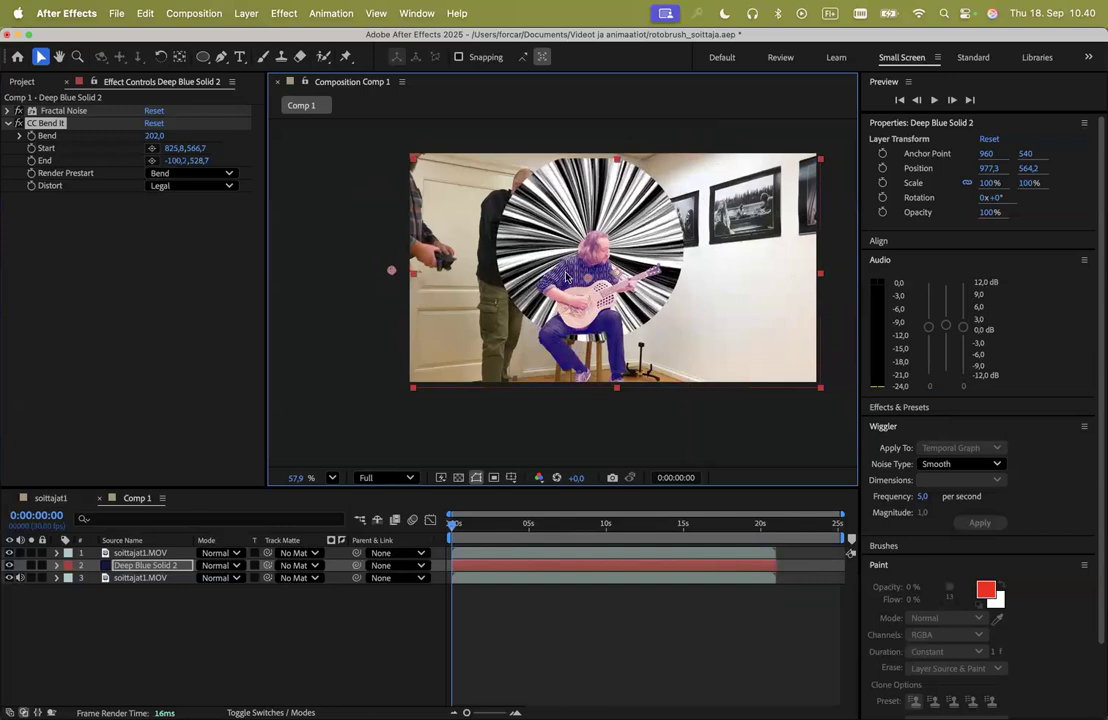
left_click_drag(587, 282, 614, 284)
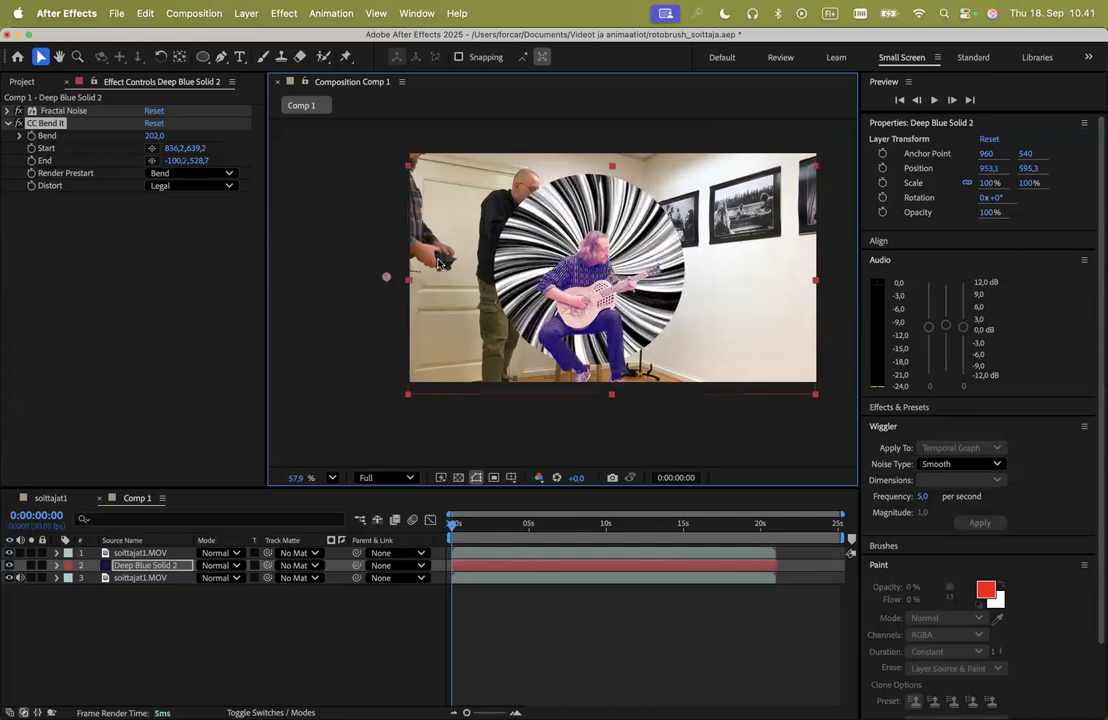
- Move the CC Bend It end point to about -66, 619 and preview the bent disc's animation
left_click(152, 161)
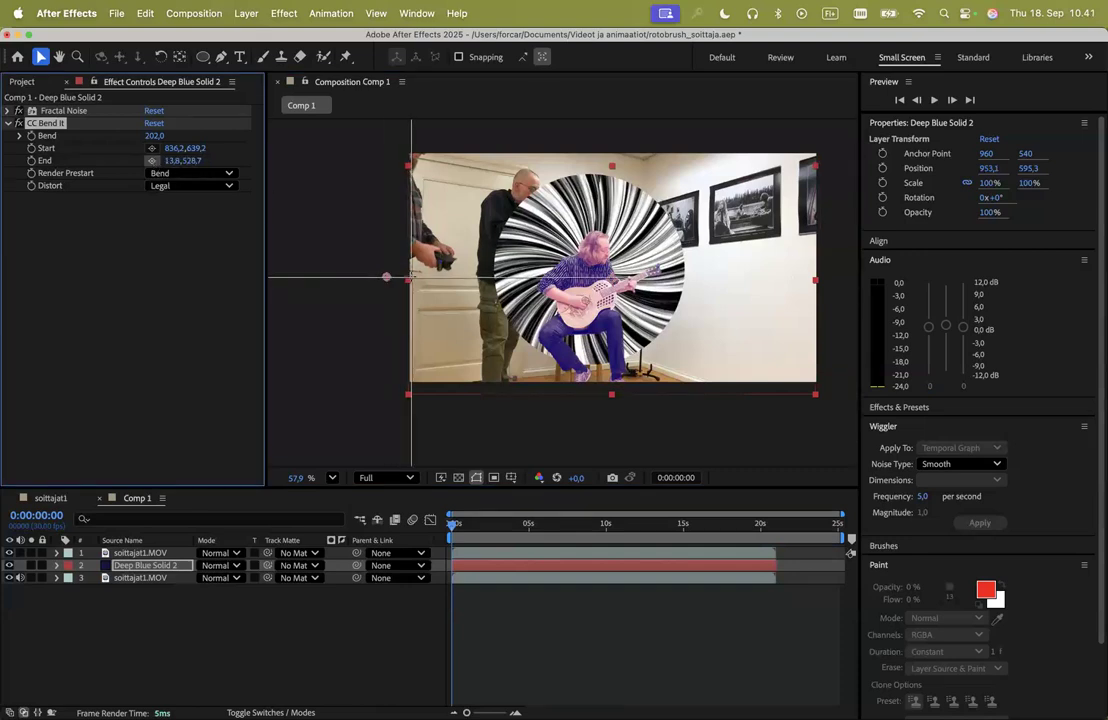
left_click(436, 240)
left_click_drag(436, 240, 394, 299)
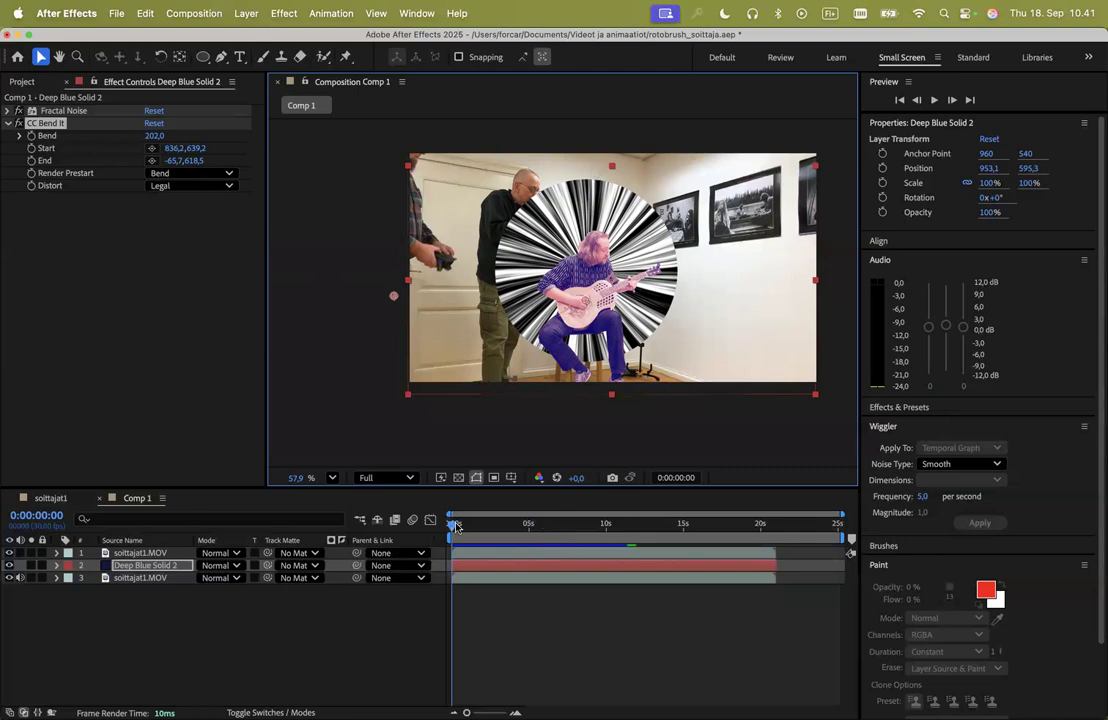
left_click_drag(455, 523, 433, 549)
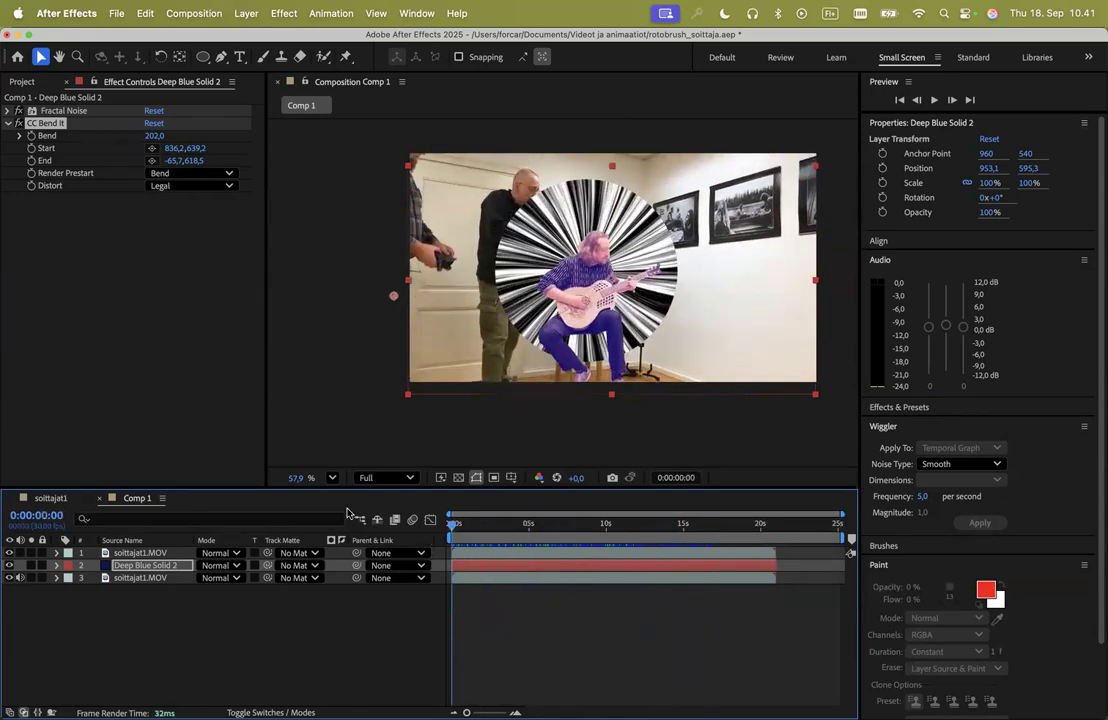
- Disable CC Bend It and apply Polar Coordinates to the background solid with 100% Interpolation and Rect to Polar conversion
left_click(7, 123)
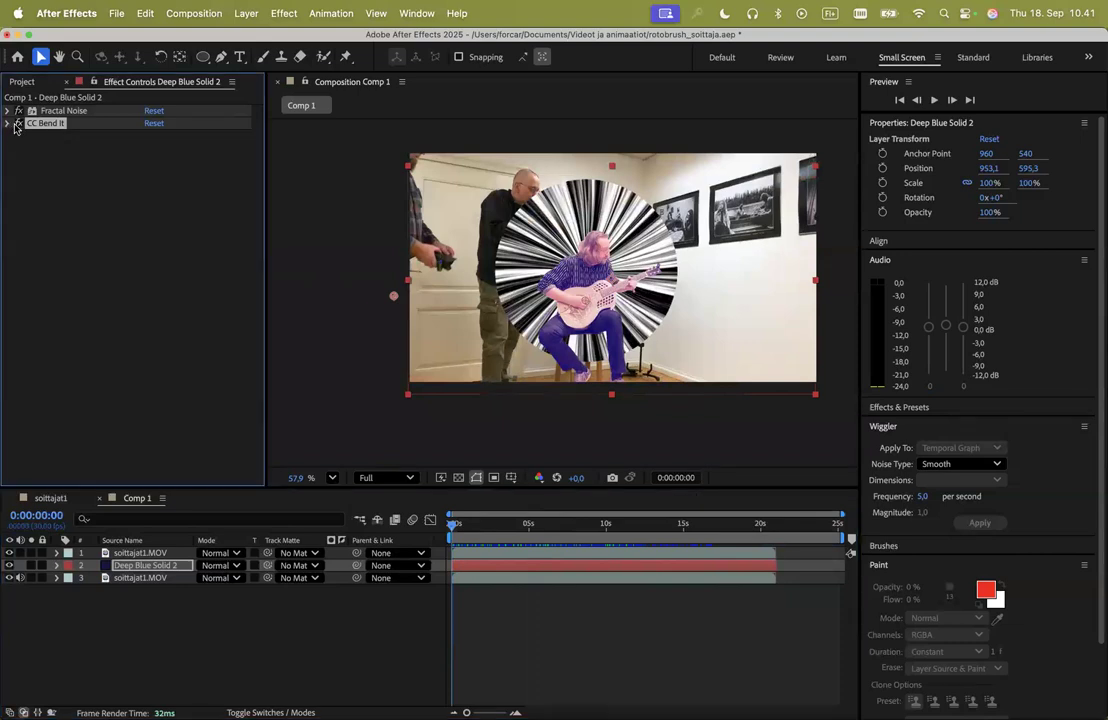
left_click(19, 123)
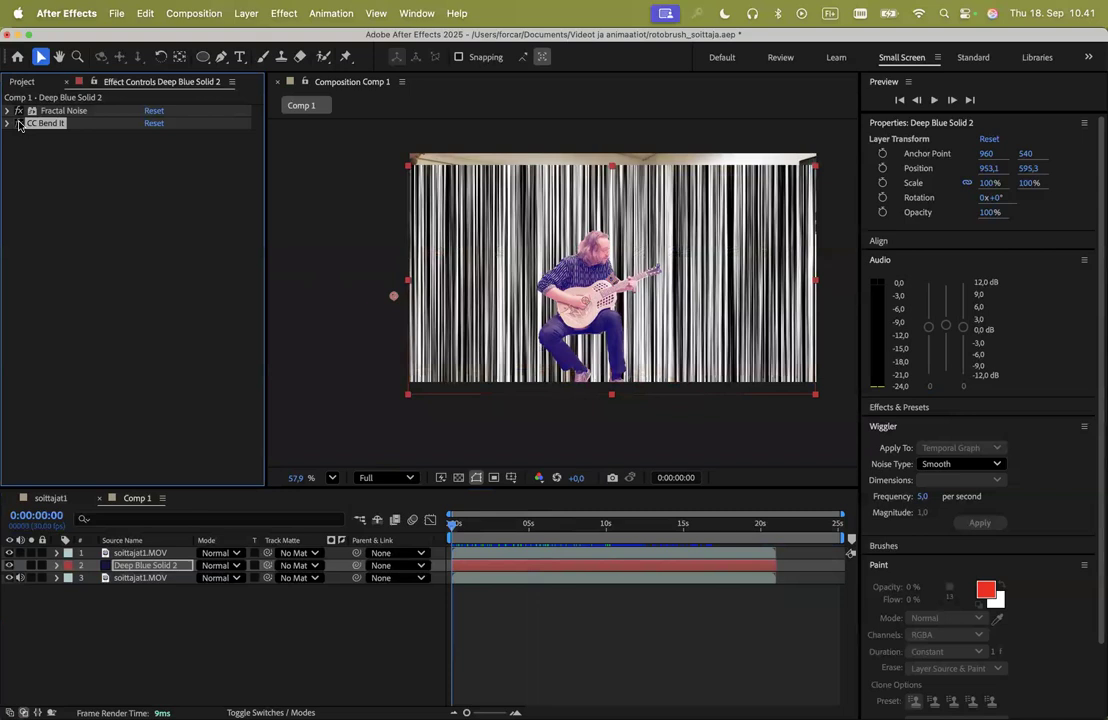
left_click(277, 14)
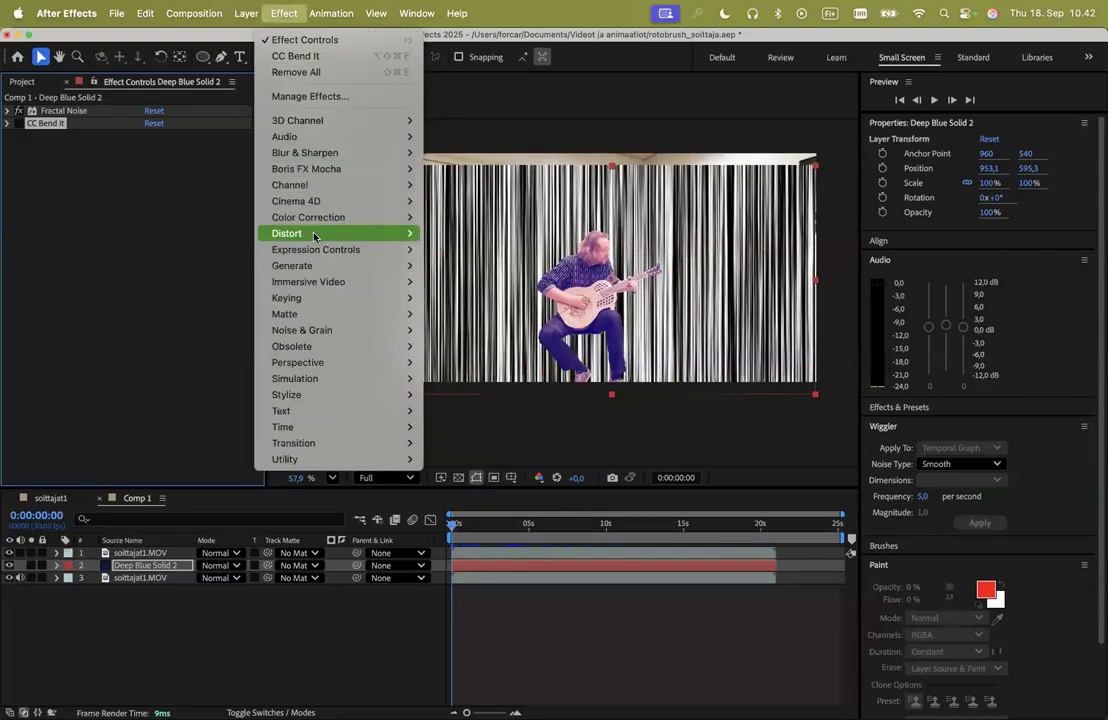
mouse_move(300, 233)
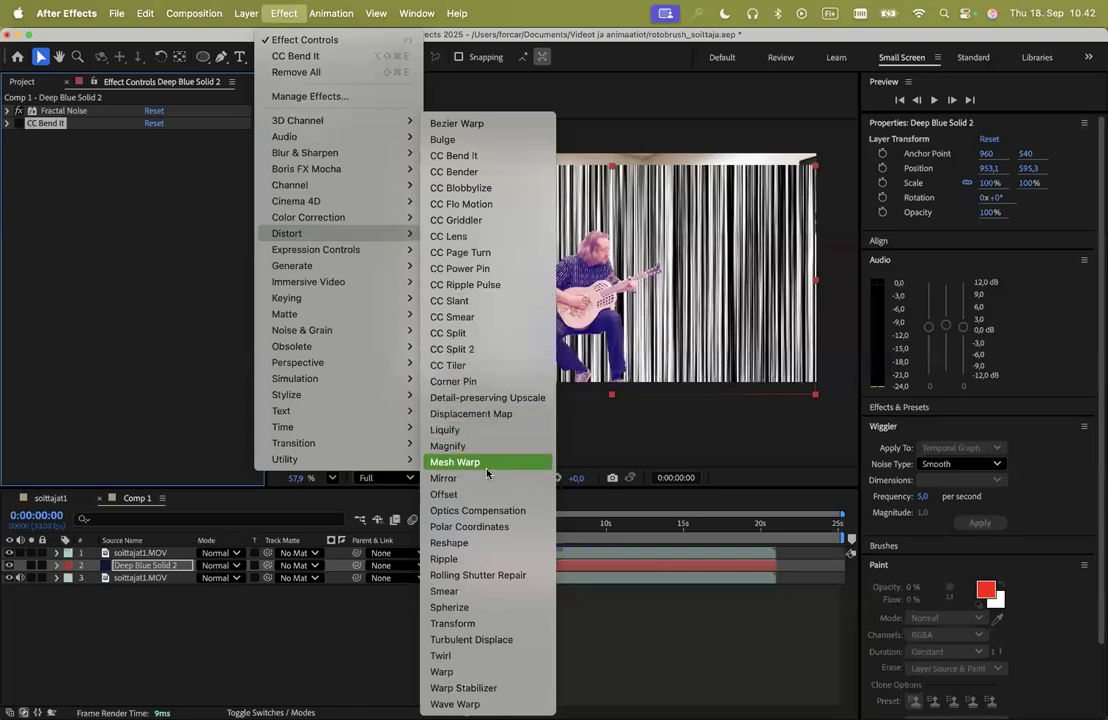
left_click(500, 527)
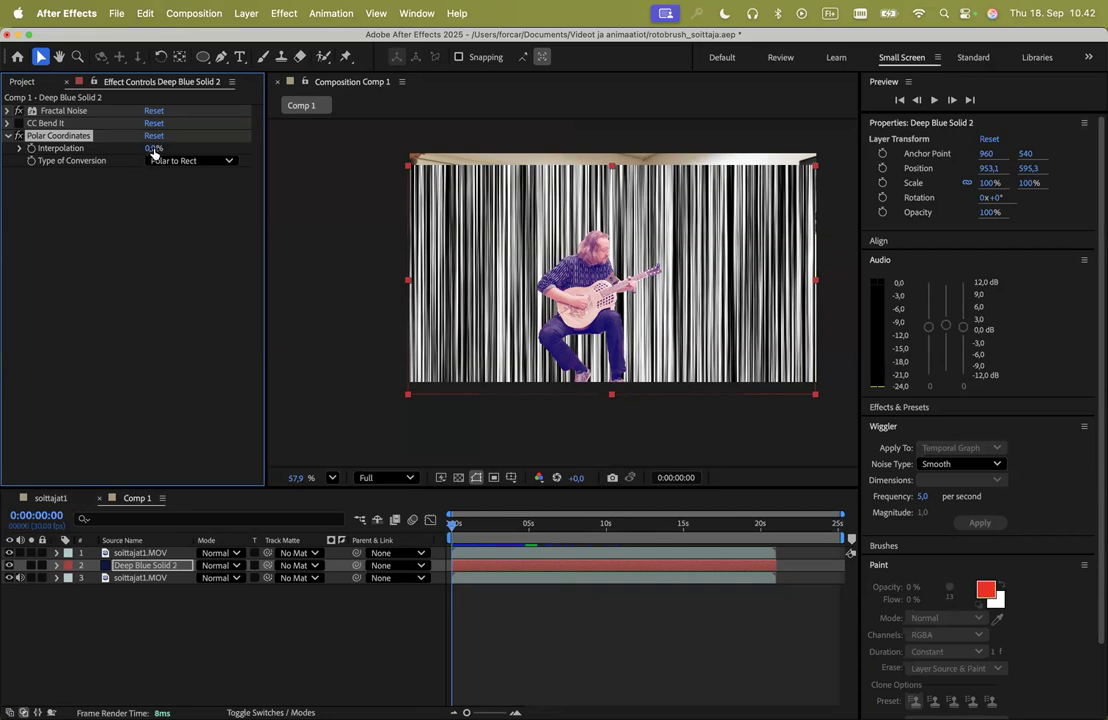
left_click_drag(152, 148, 414, 187)
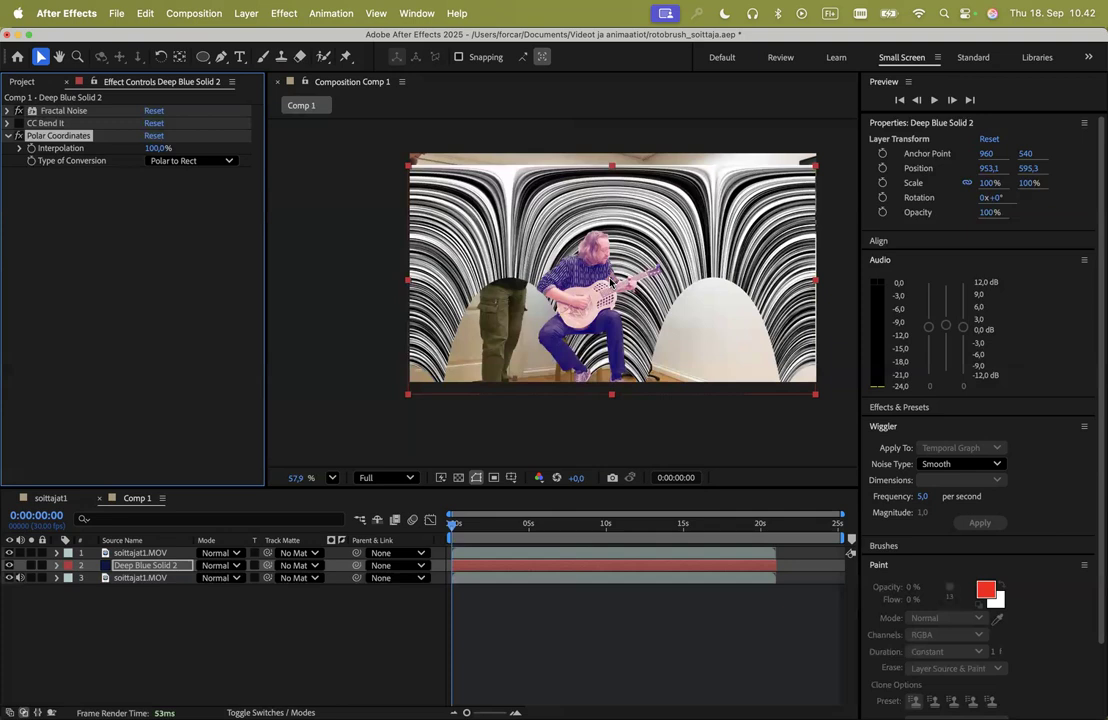
left_click(228, 161)
left_click(188, 176)
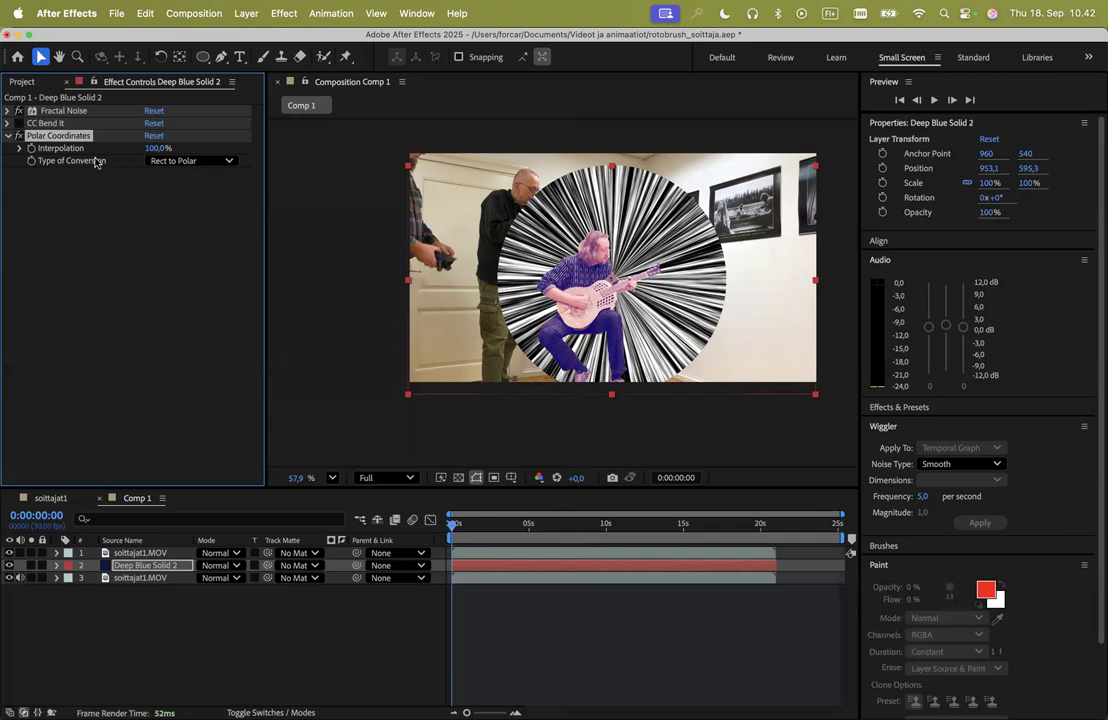
- Compare the CC Bend It disc with the Polar Coordinates disc and preview the Polar Coordinates version
left_click(18, 135)
left_click(18, 123)
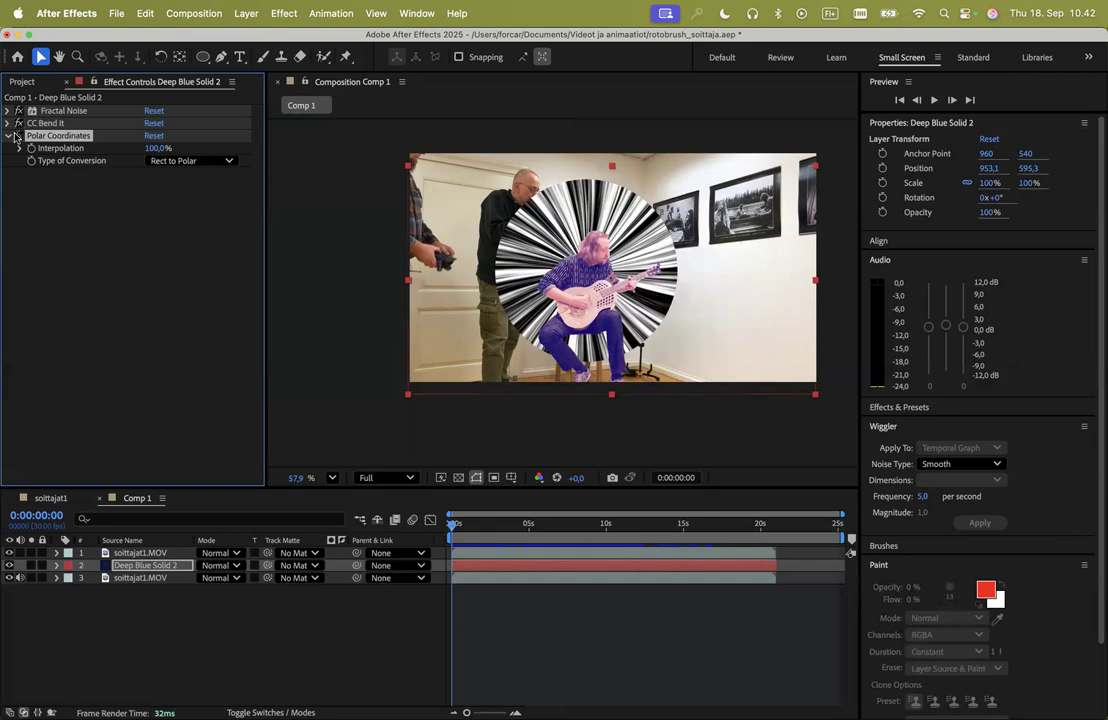
left_click(18, 135)
left_click(18, 135)
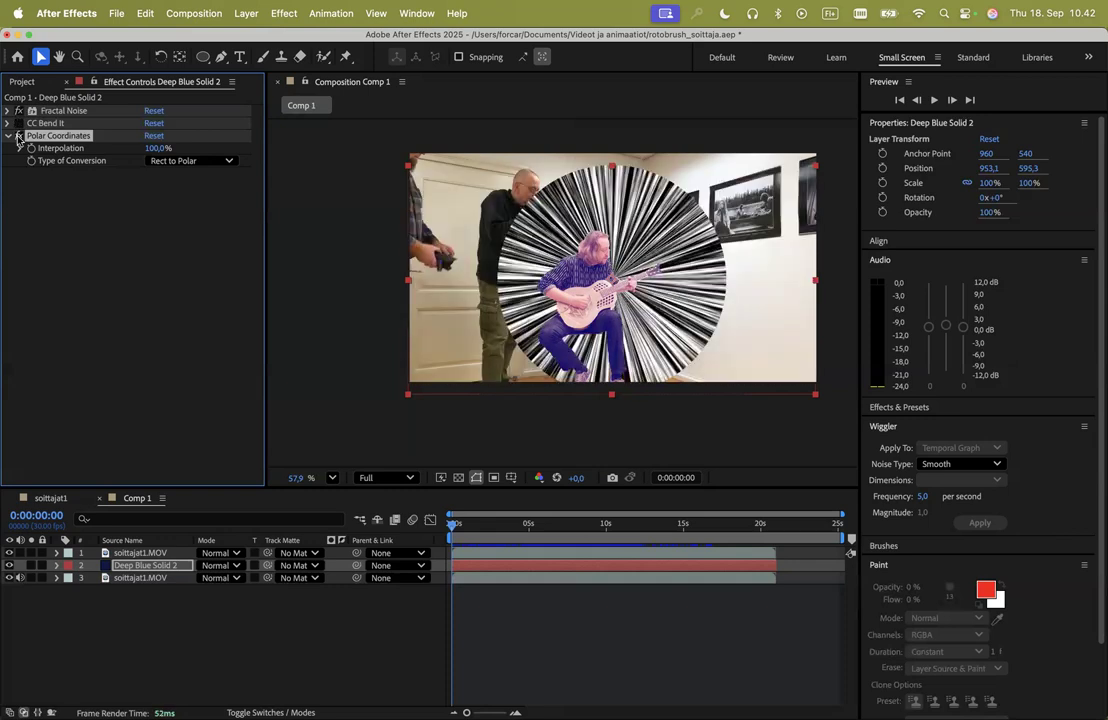
left_click(452, 530)
left_click_drag(452, 530, 428, 508)
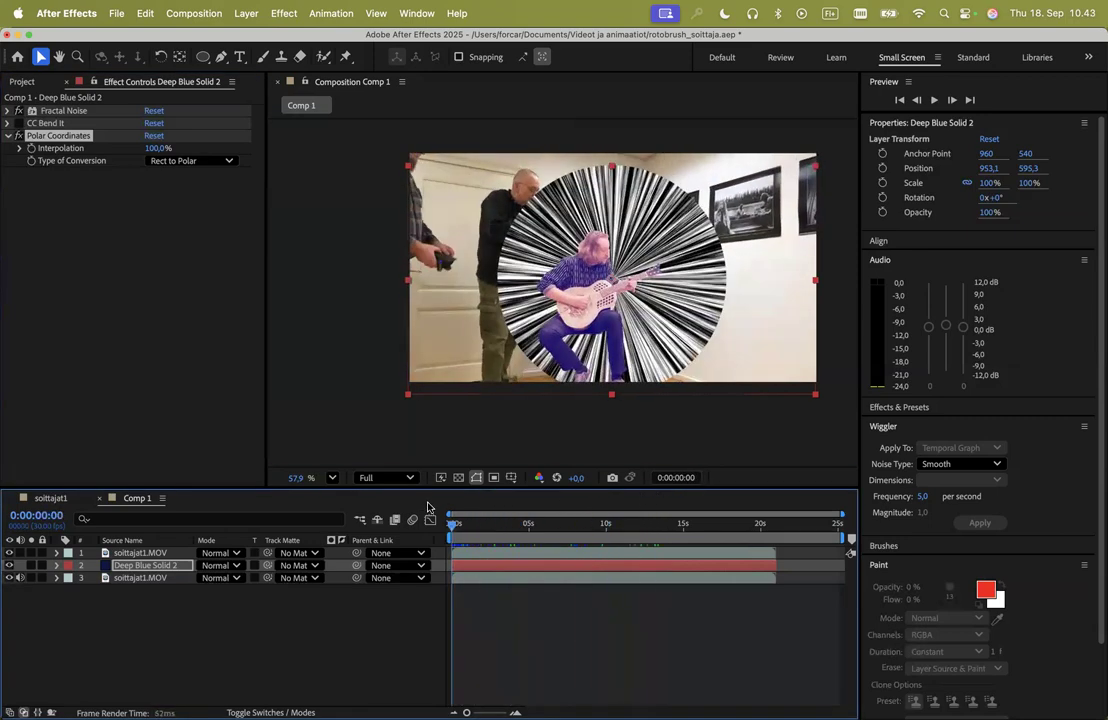
- Preview CC Bend It and Polar Coordinates combined on the solid, and disable both effects
left_click(17, 123)
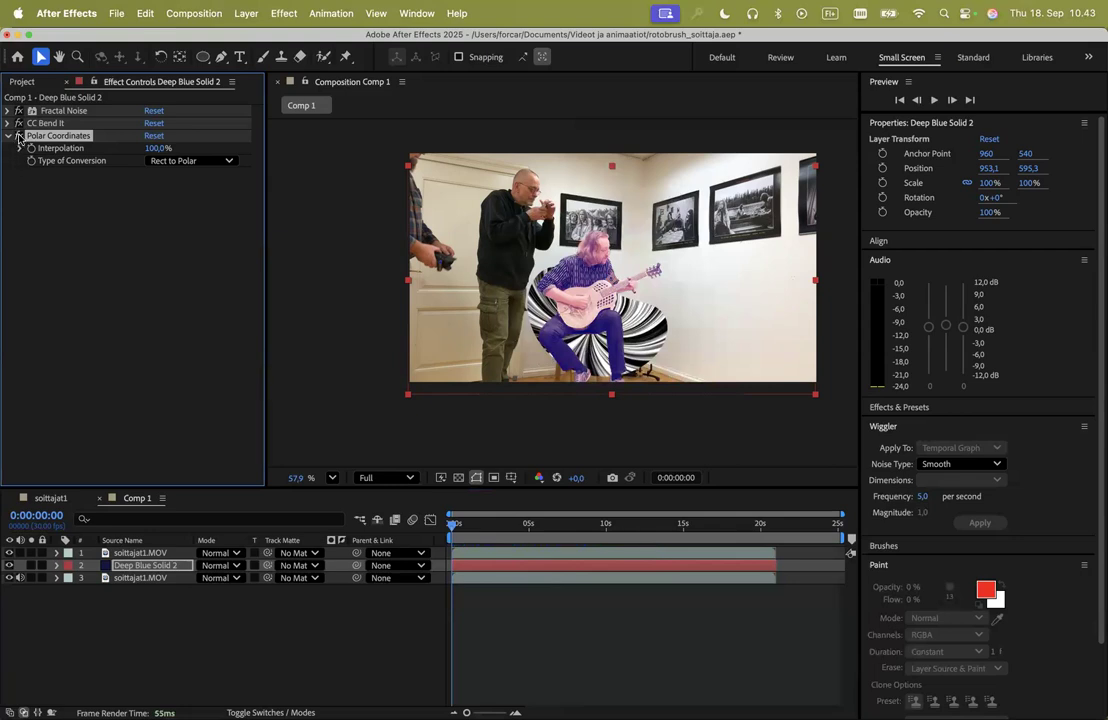
mouse_move(452, 526)
left_mouse_down()
mouse_move(606, 524)
mouse_move(452, 524)
left_mouse_up()
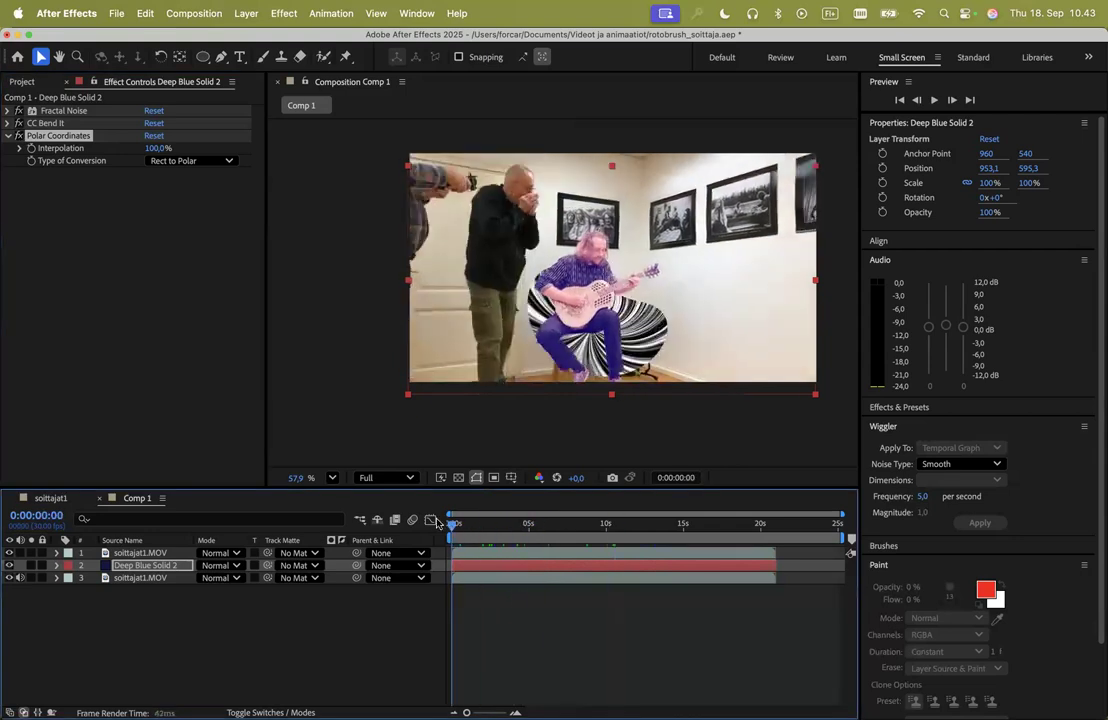
left_click(18, 123)
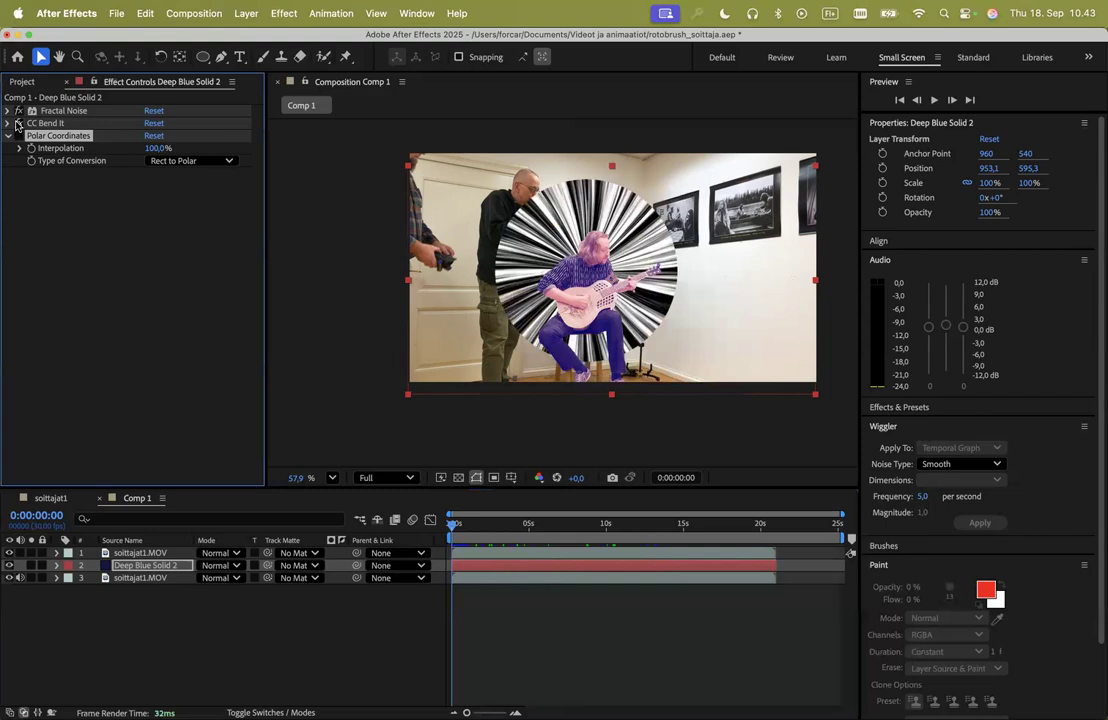
left_click(18, 123)
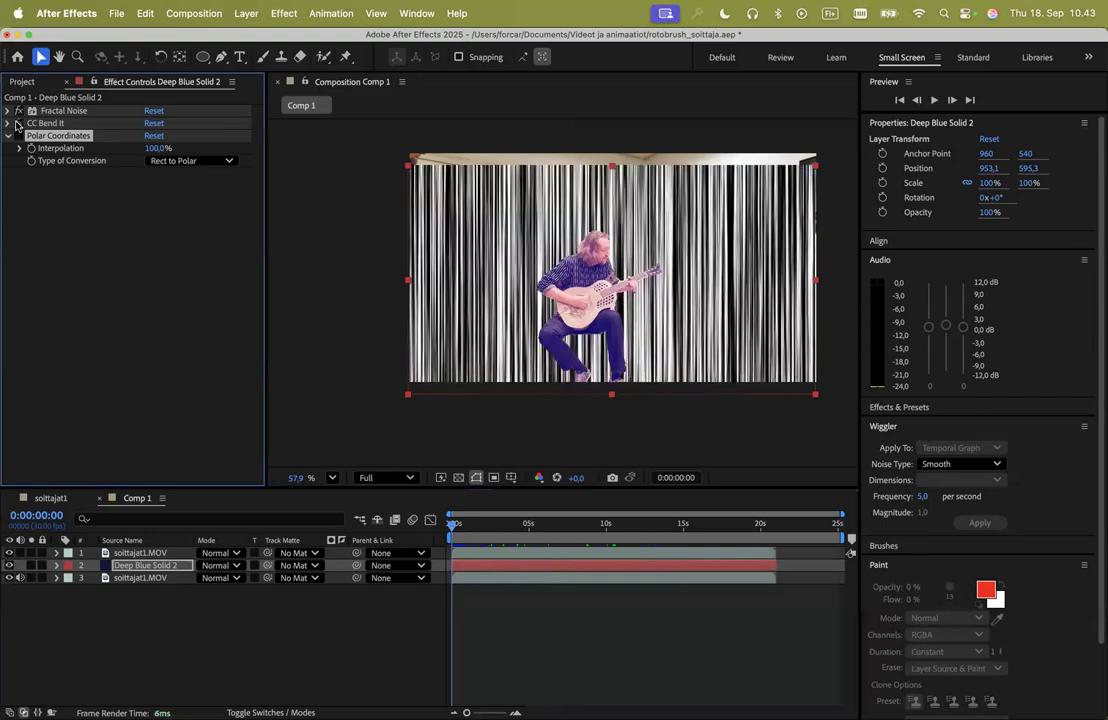
- Try CC Griddler on the background solid with 77° Rotation, Tile Size 24 and Vertical Scale 50, and delete the effect
left_click(281, 13)
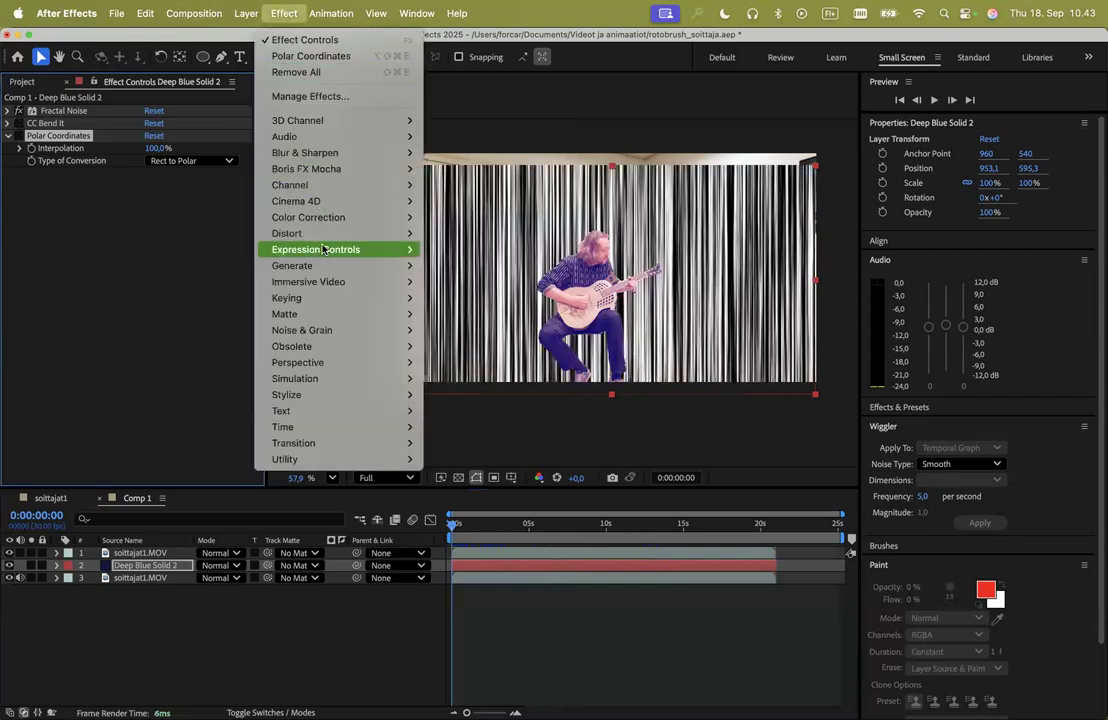
mouse_move(324, 235)
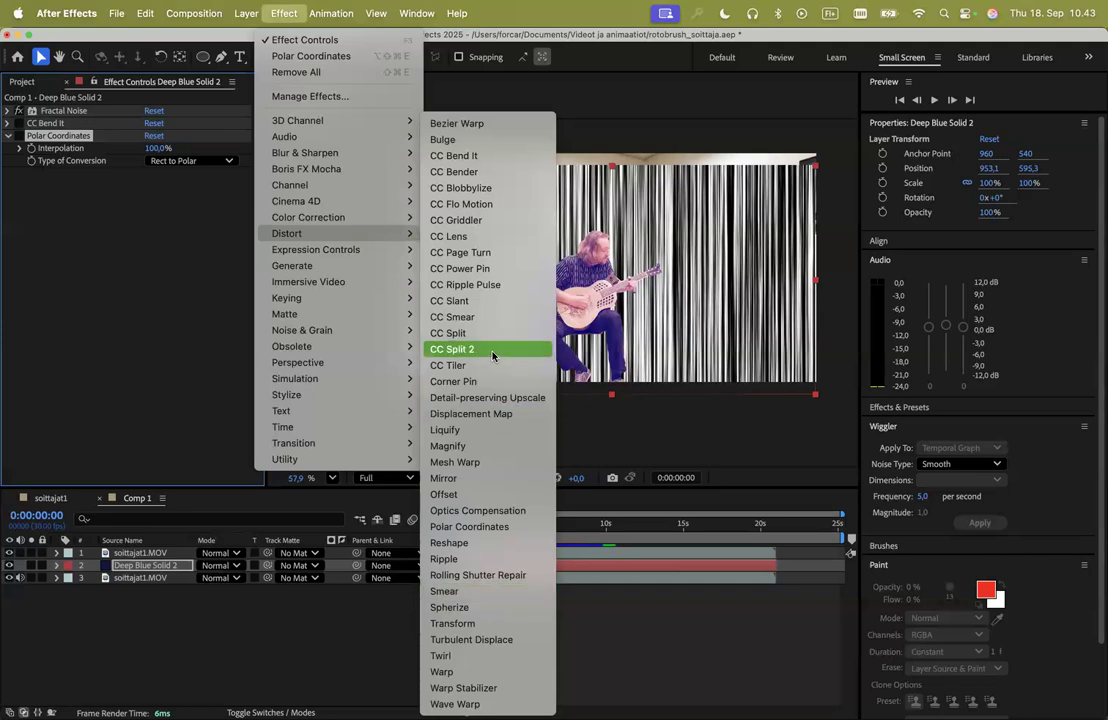
left_click(504, 222)
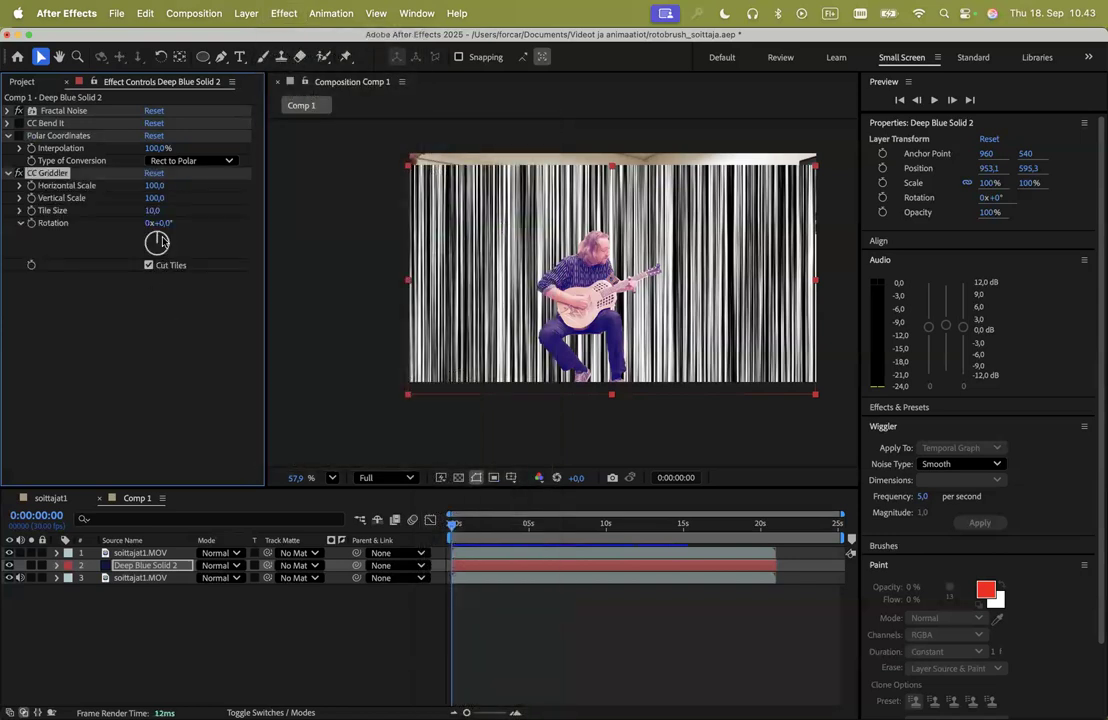
mouse_move(157, 241)
left_mouse_down()
mouse_move(151, 257)
mouse_move(154, 237)
mouse_move(162, 244)
left_mouse_up()
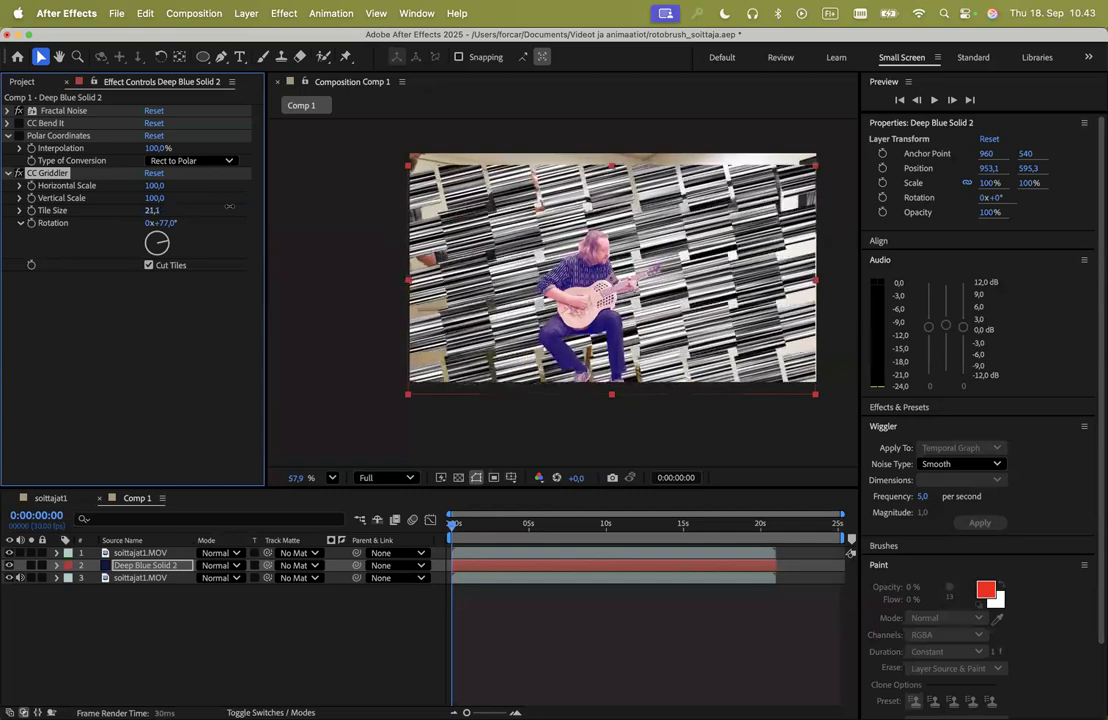
mouse_move(245, 203)
left_mouse_down()
mouse_move(255, 204)
mouse_move(241, 211)
left_mouse_up()
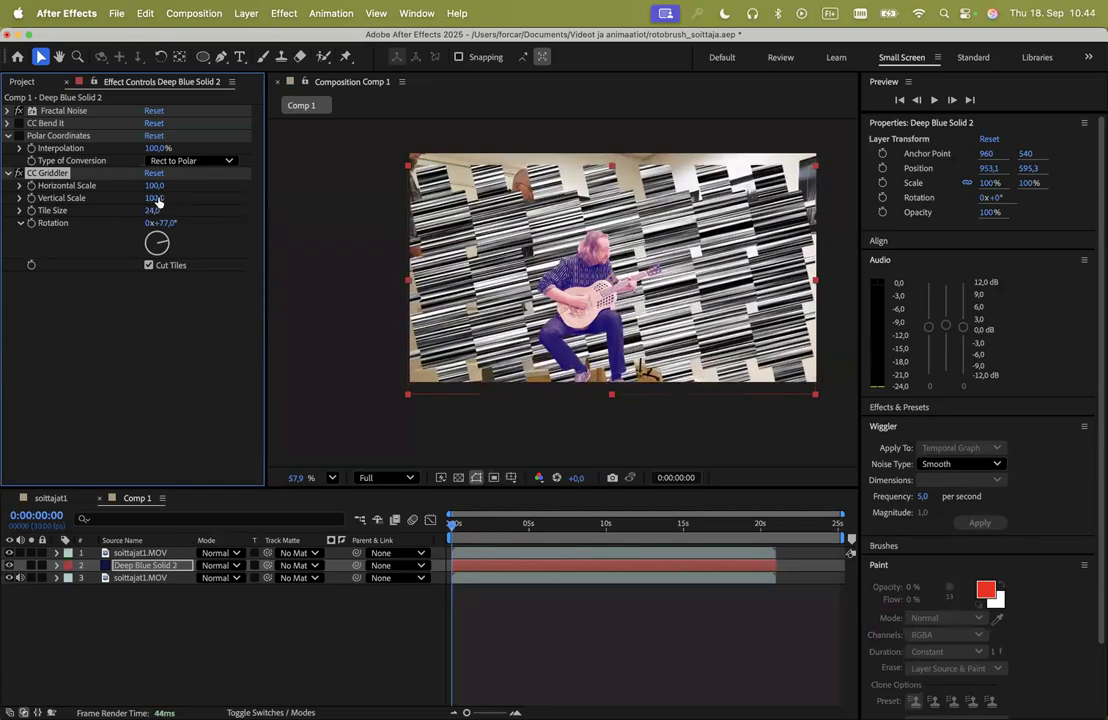
left_click_drag(155, 198, 299, 185)
left_click_drag(168, 196, 151, 220)
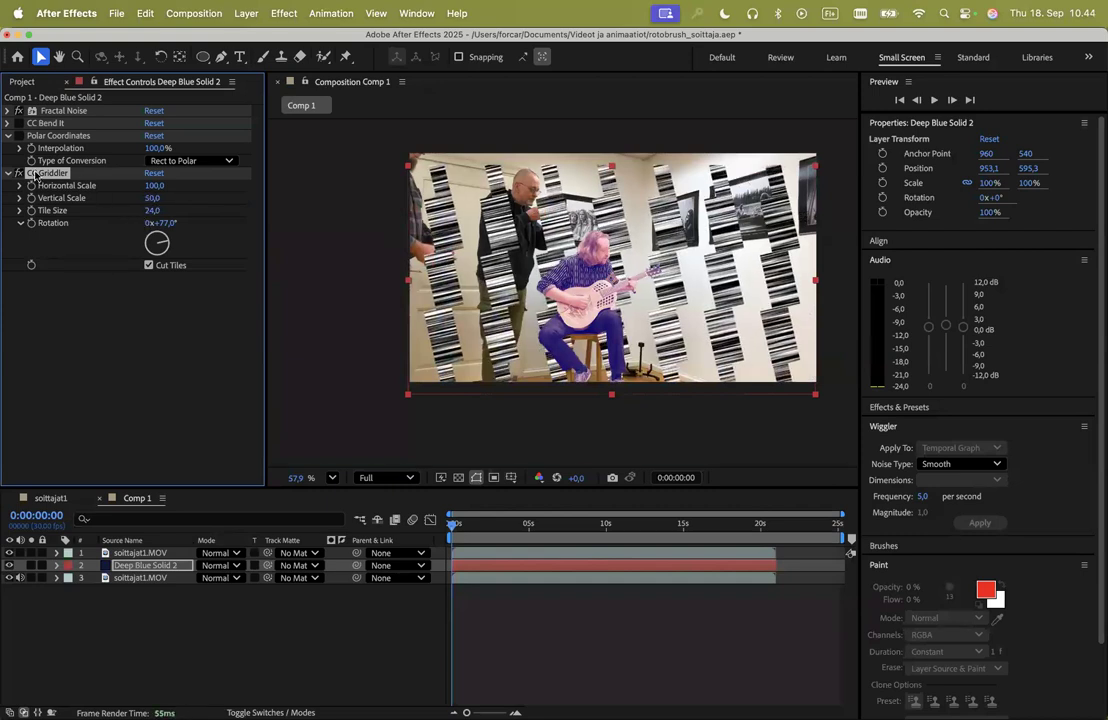
key("Delete")
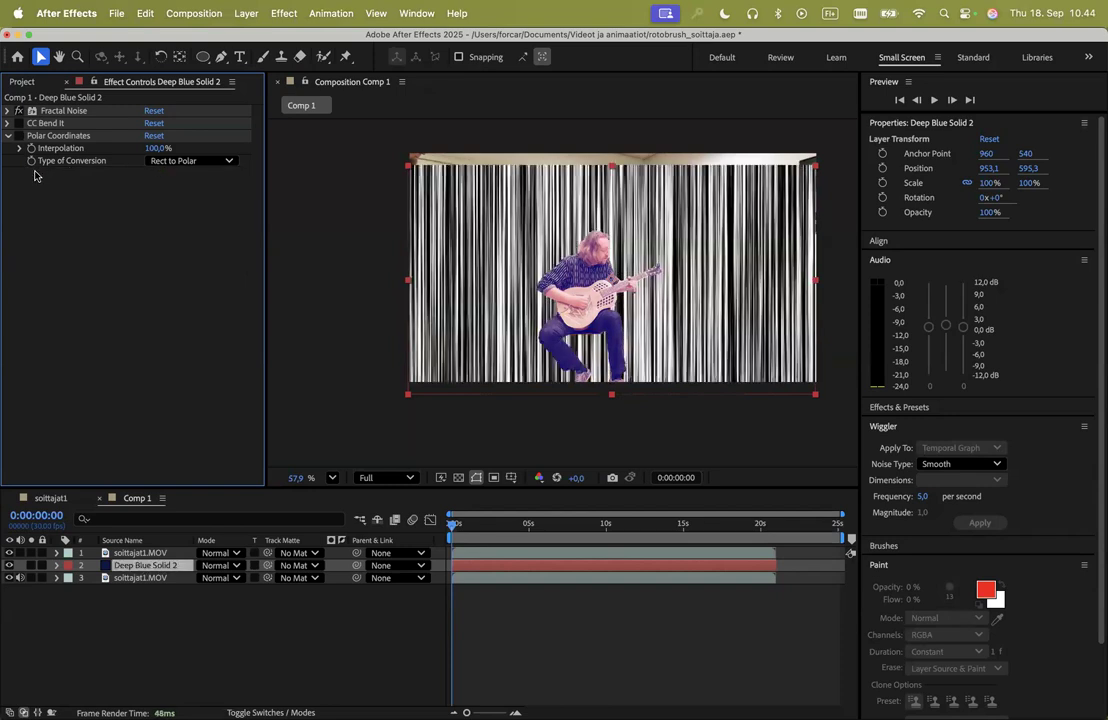
- Try the CC Smear distortion on the background solid with its default settings and delete it
left_click(284, 13)
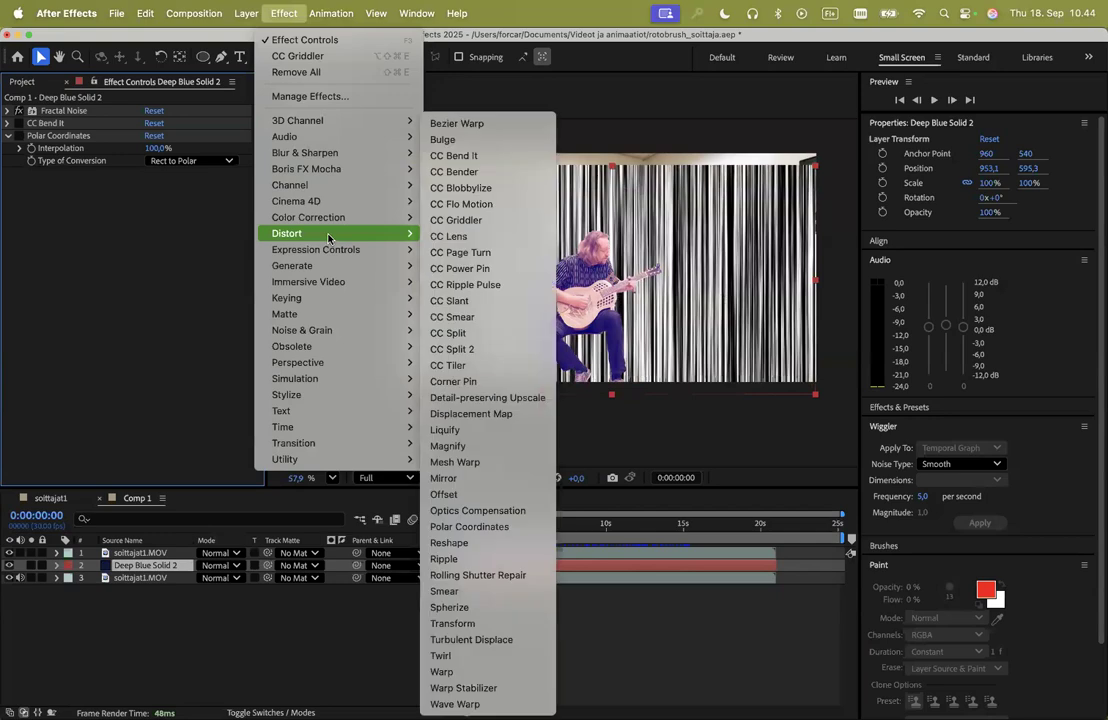
left_click(482, 318)
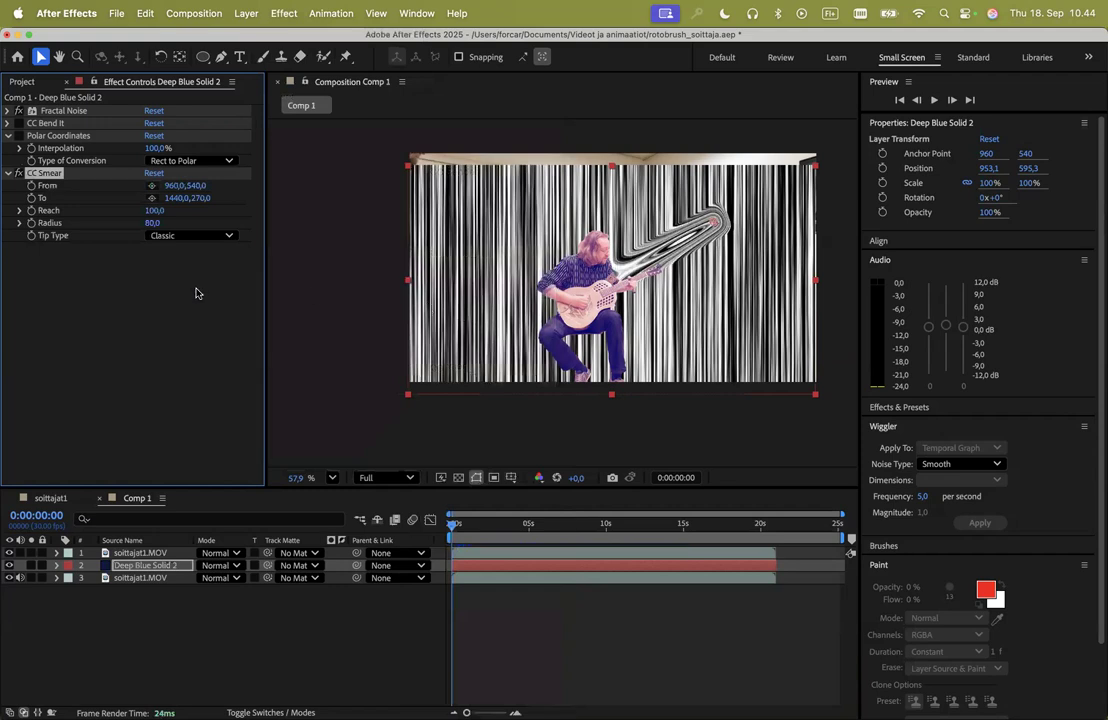
key("Delete")
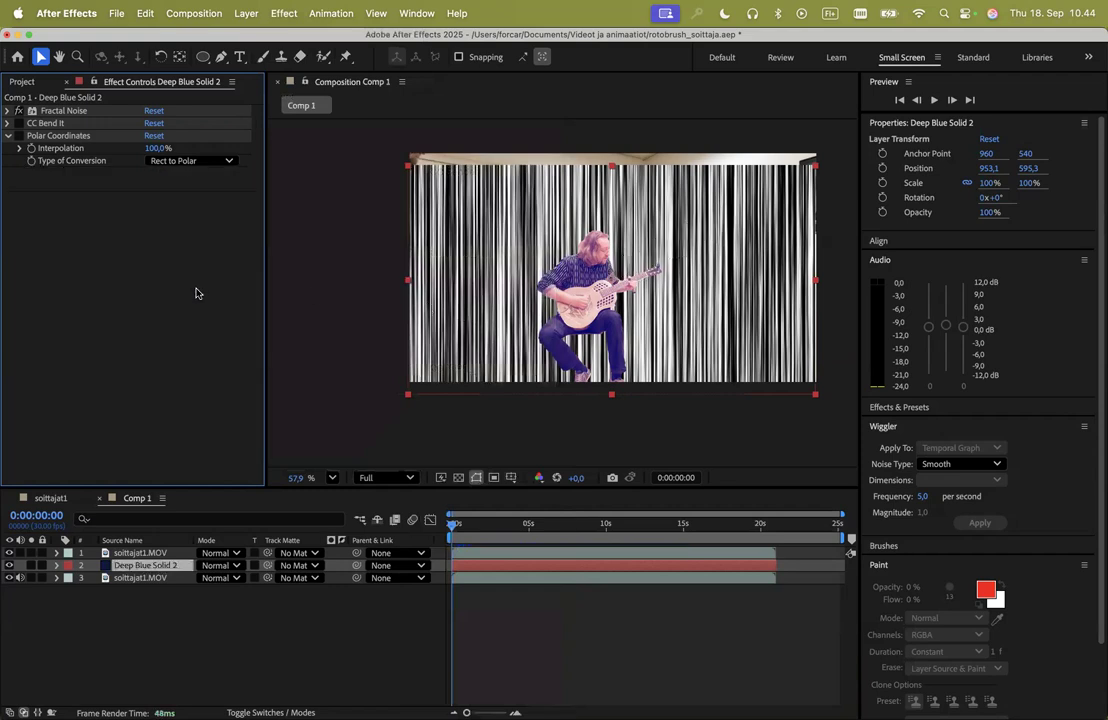
- Apply the Ripple distortion to the background solid with Radius 52, Wave Speed 5.7 and Ripple Phase 16°
left_click(276, 14)
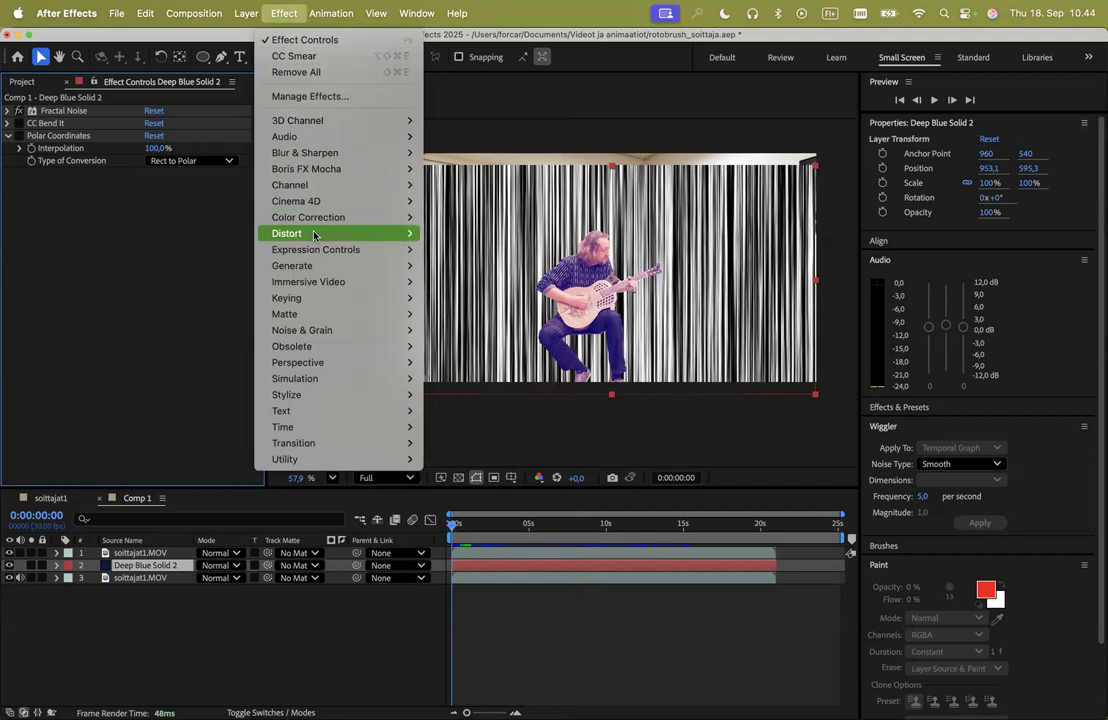
mouse_move(314, 235)
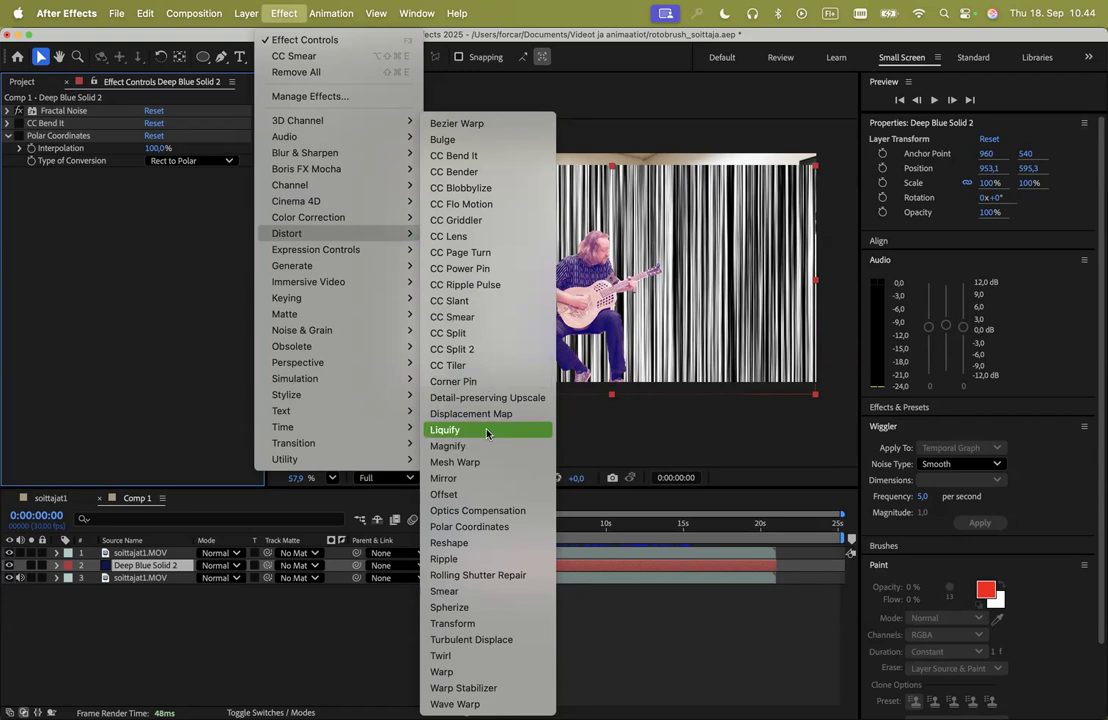
left_click(489, 568)
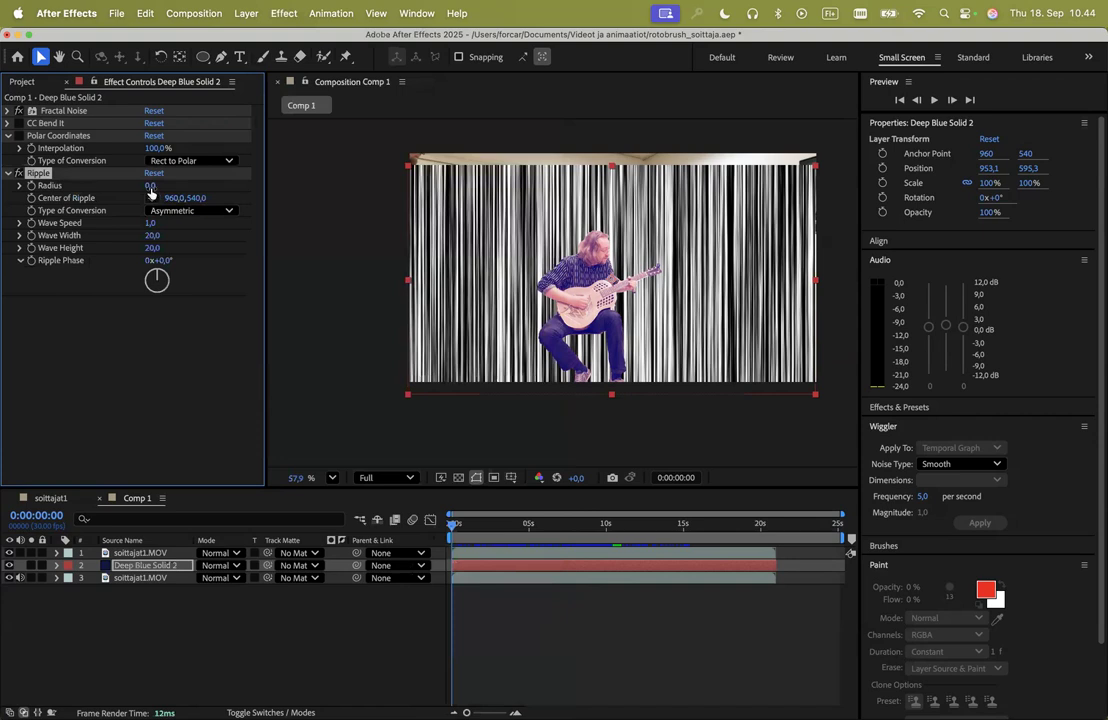
left_click_drag(150, 185, 196, 197)
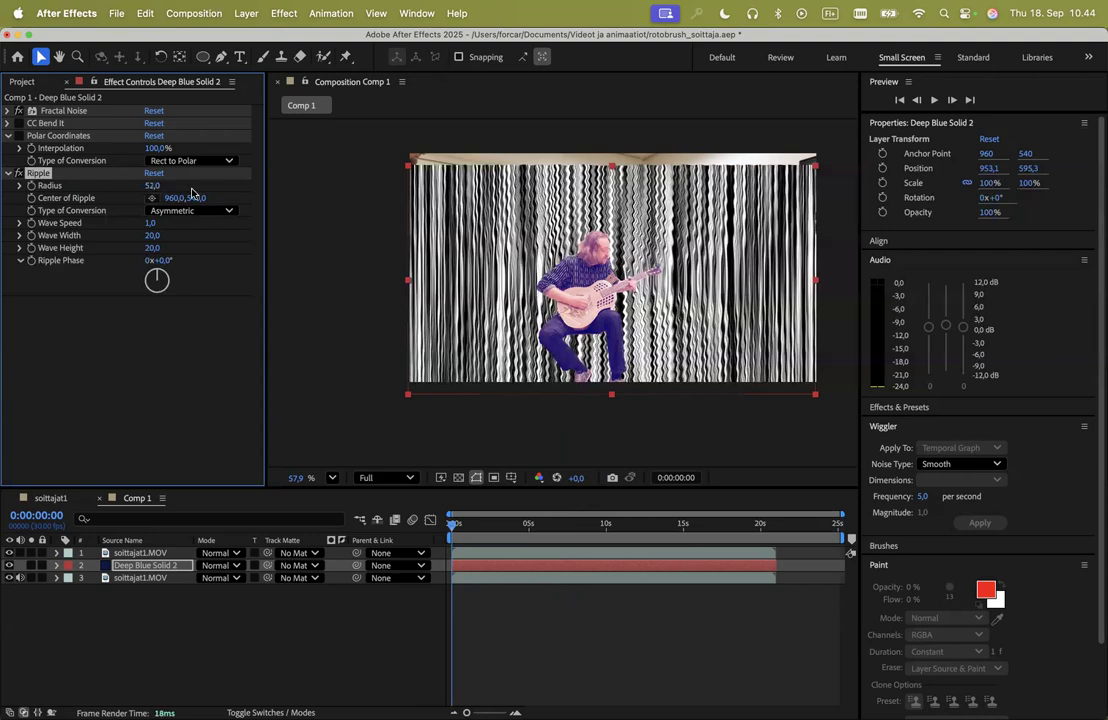
left_click_drag(148, 223, 182, 230)
mouse_move(158, 274)
left_mouse_down()
mouse_move(175, 277)
mouse_move(163, 257)
left_mouse_up()
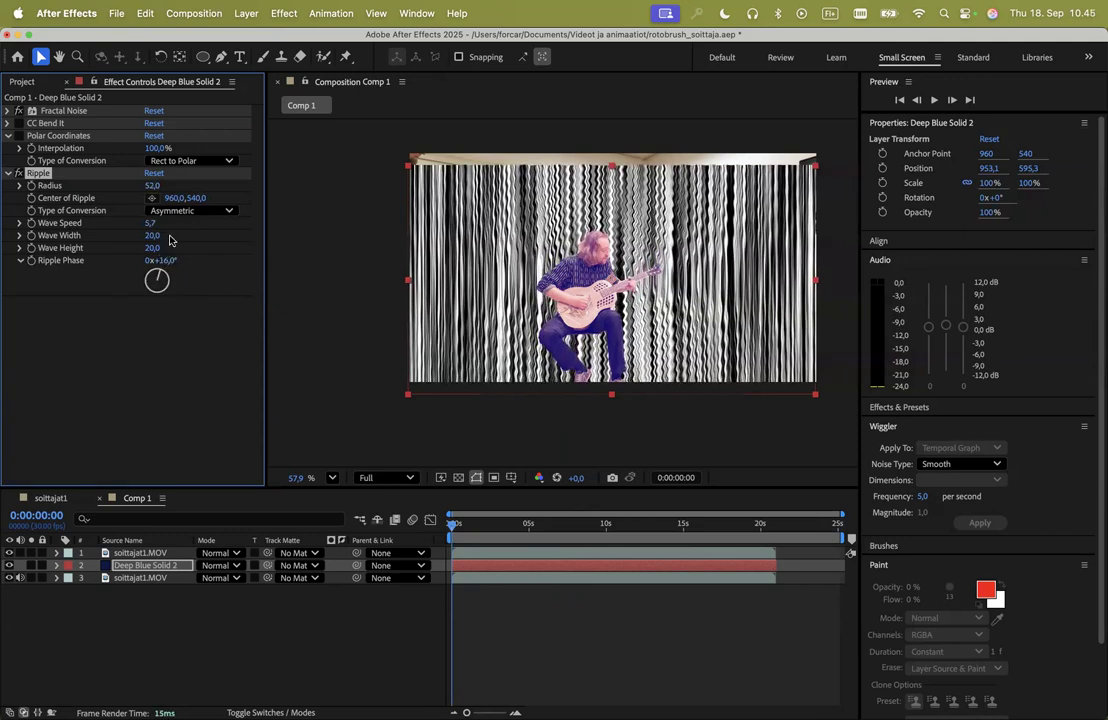
- Set the Ripple to Wave Width 16.9, Wave Height 82 and Radius 33, and move its centre to about 881, 594
left_click_drag(152, 235, 120, 230)
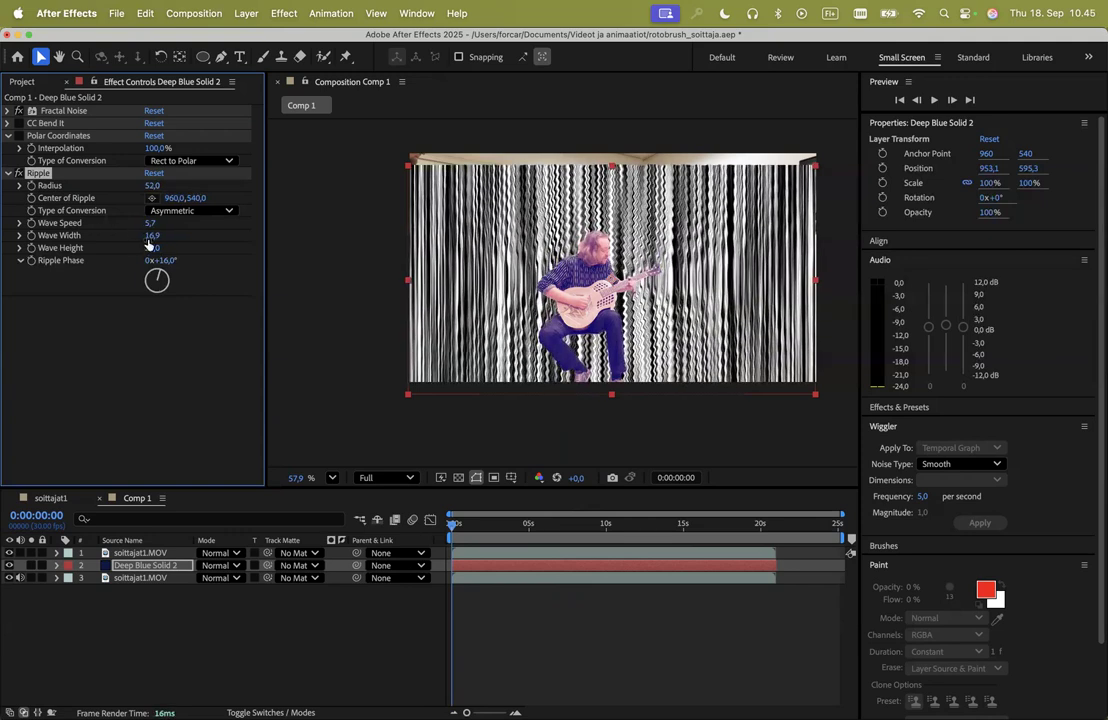
left_click_drag(151, 247, 180, 258)
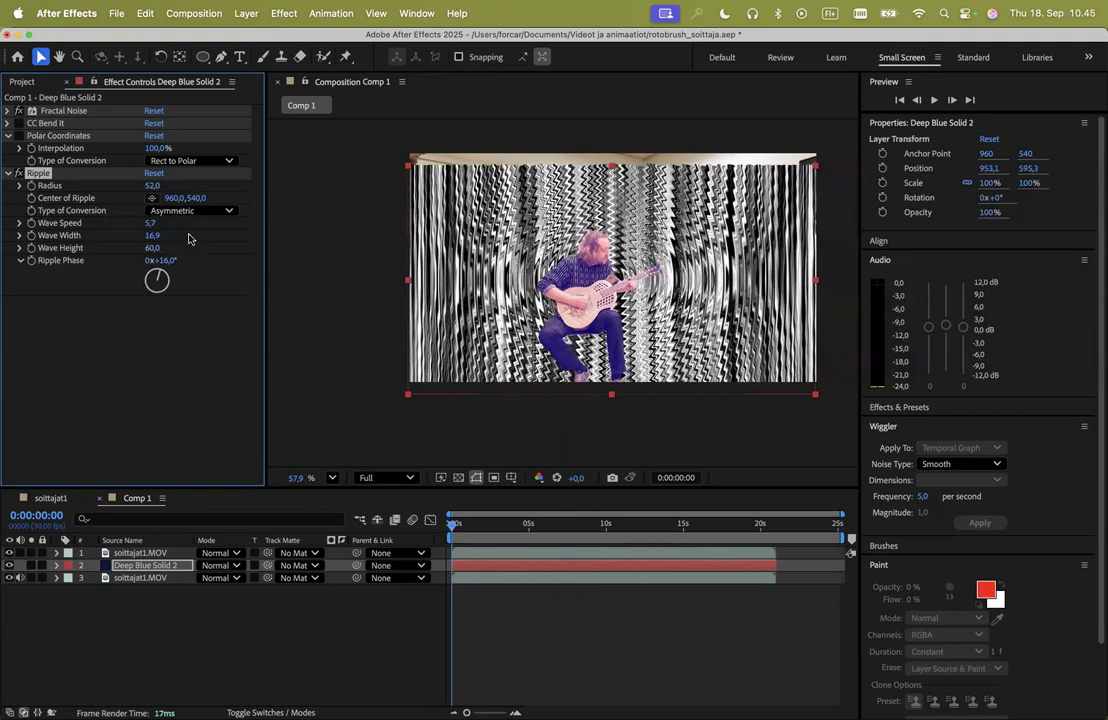
left_click(152, 198)
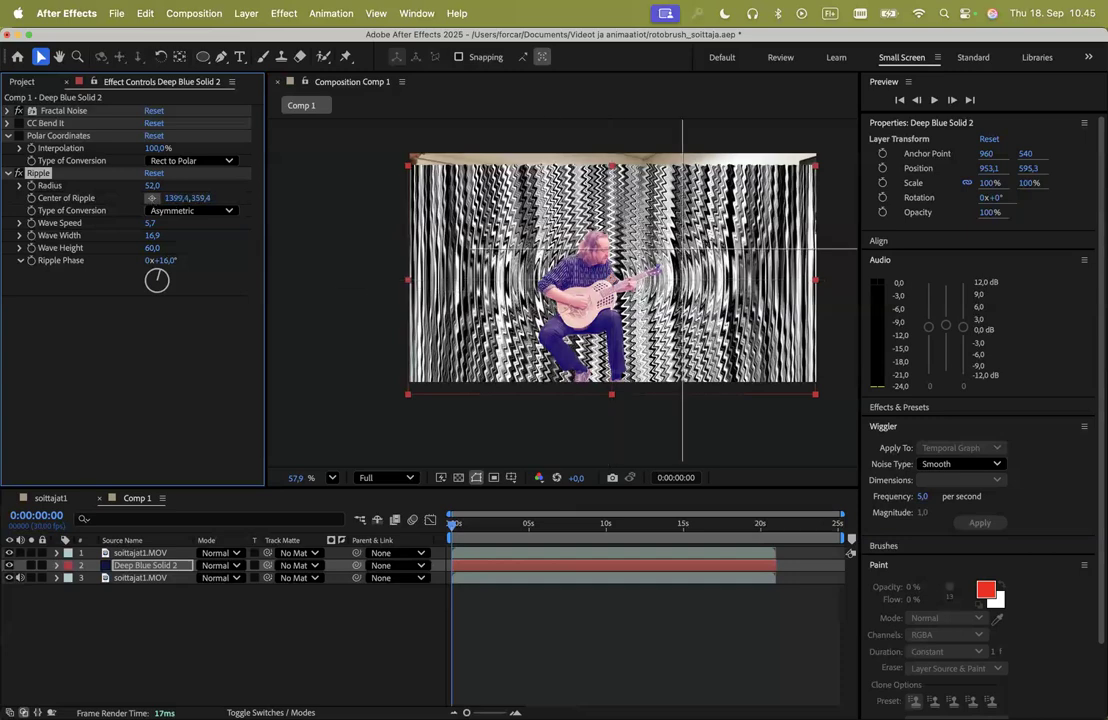
left_click(690, 236)
left_click_drag(690, 236, 595, 294)
mouse_move(151, 185)
left_mouse_down()
mouse_move(118, 187)
mouse_move(137, 189)
left_mouse_up()
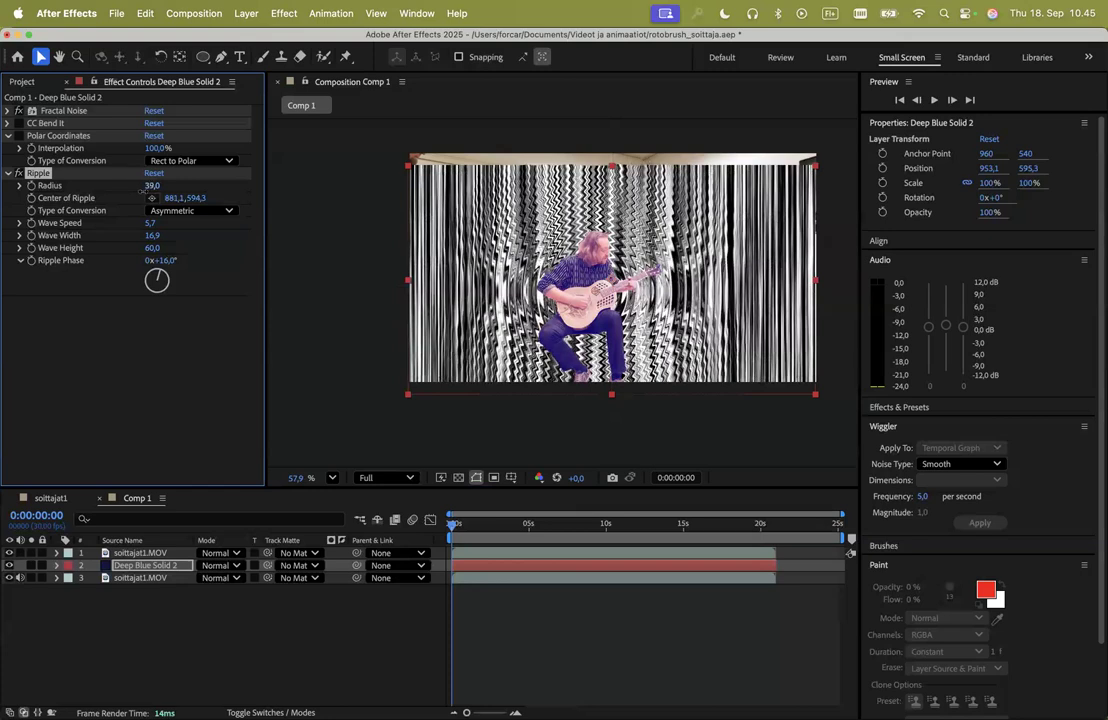
left_click_drag(136, 192, 140, 195)
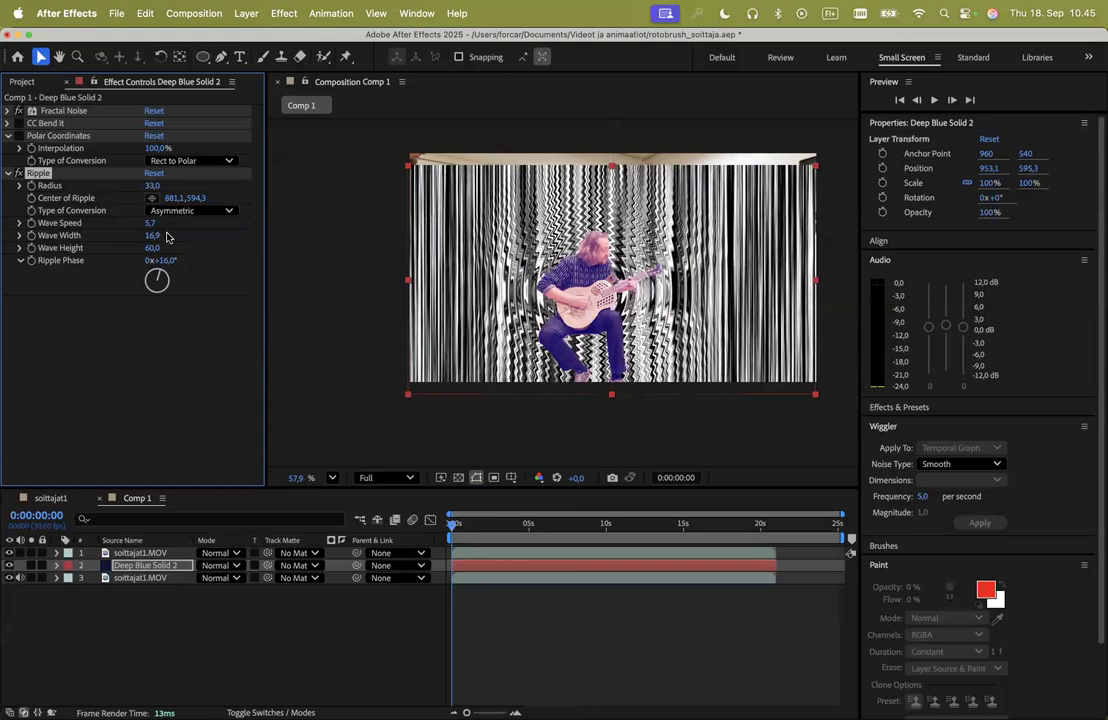
left_click_drag(151, 247, 196, 246)
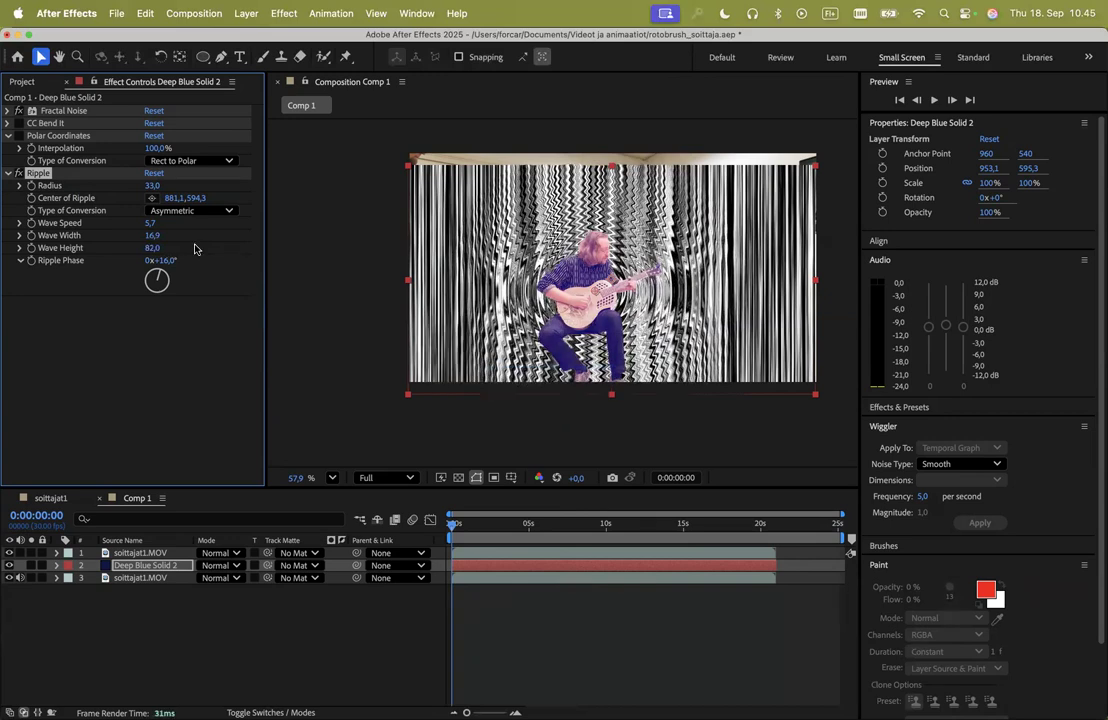
- Apply the CC Flo Motion distortion to the background solid and delete its Ripple effect
left_click(283, 14)
mouse_move(314, 240)
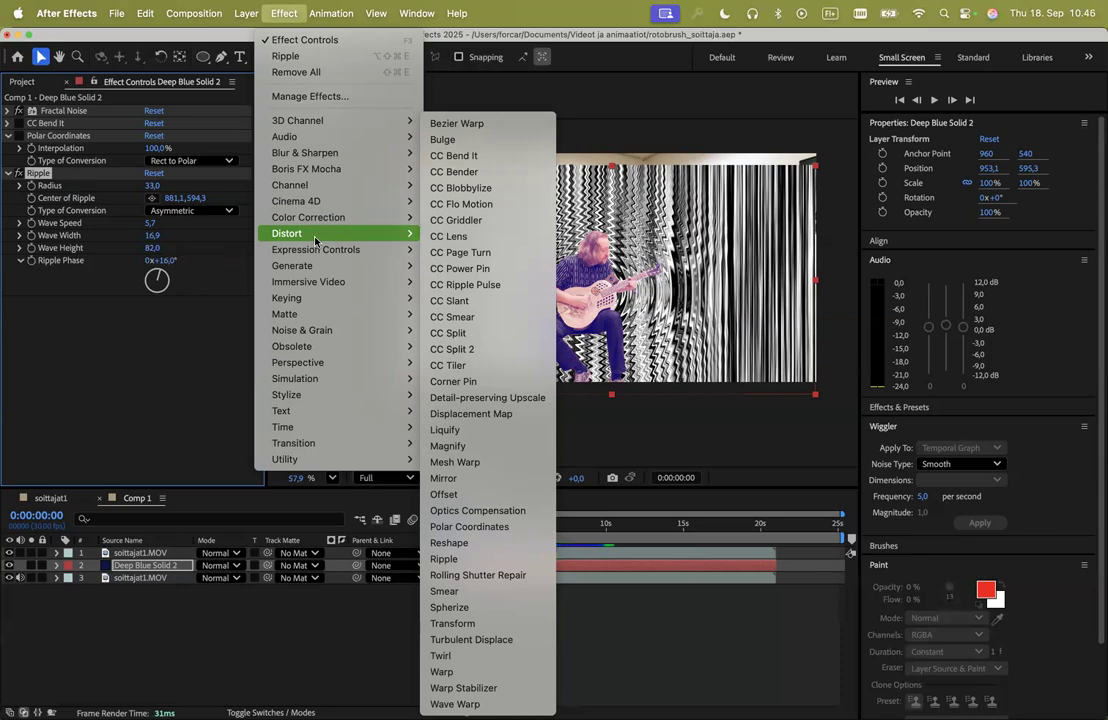
left_click(492, 205)
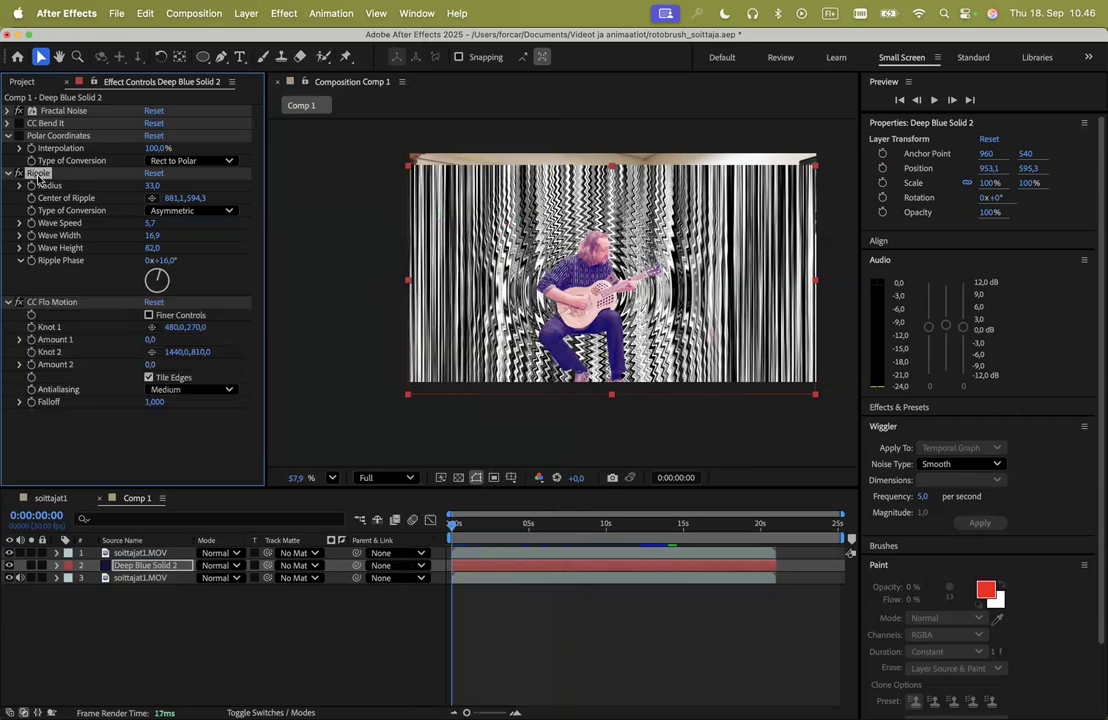
key("Delete")
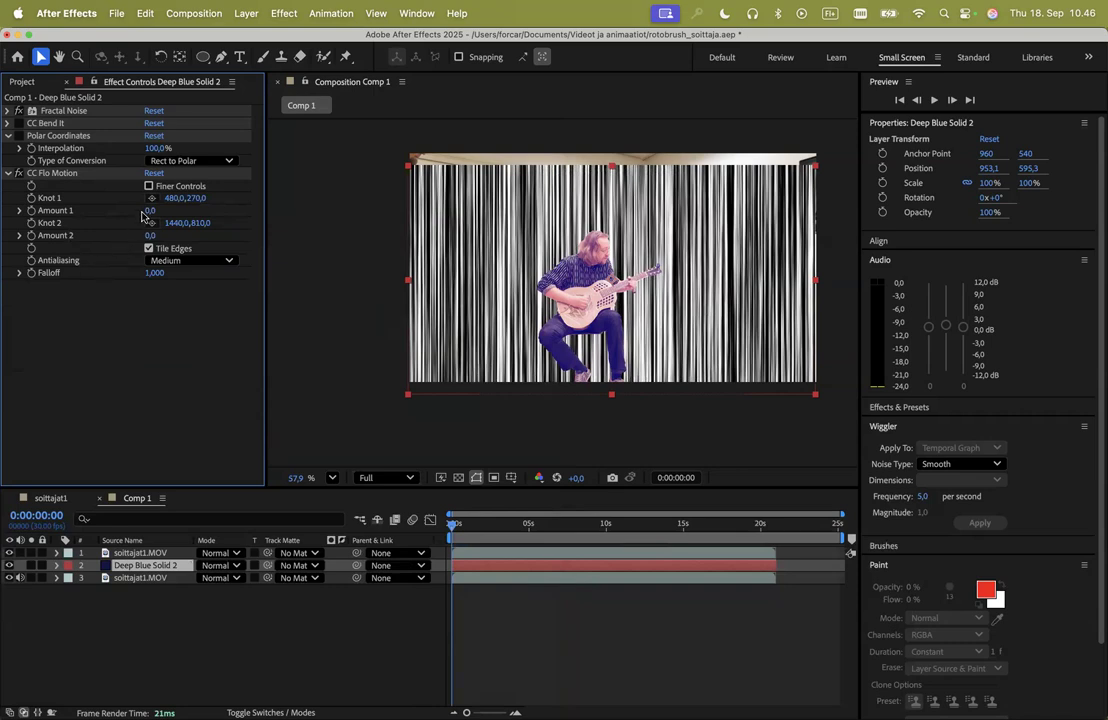
- Try CC Flo Motion with Amount 1 at 42, Amount 2 at 134, Knot 2 near 1364, 409 and Falloff 0.48, and delete it
left_click_drag(150, 210, 249, 241)
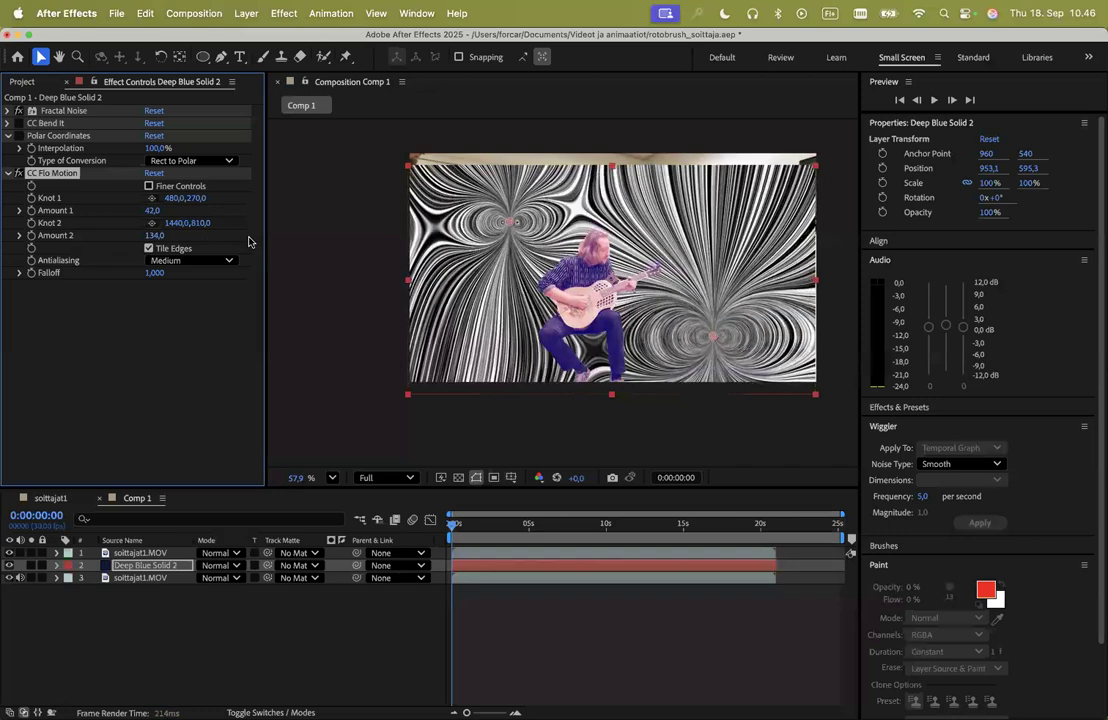
left_click(714, 337)
left_click_drag(714, 337, 488, 332)
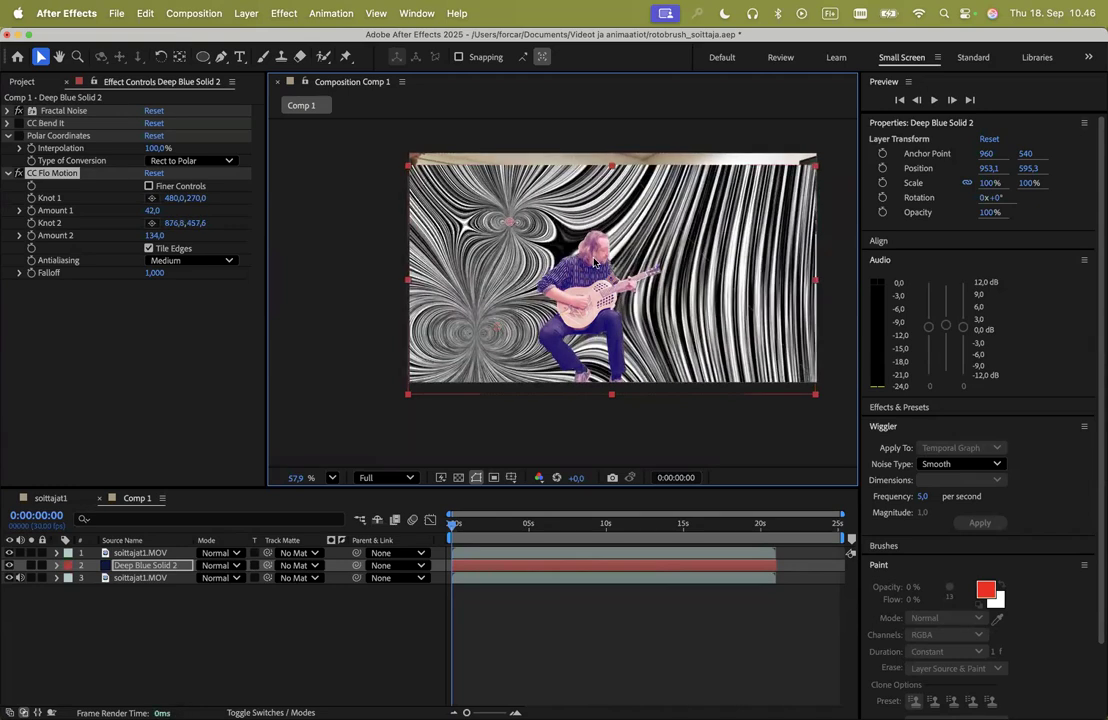
left_click_drag(596, 263, 700, 252)
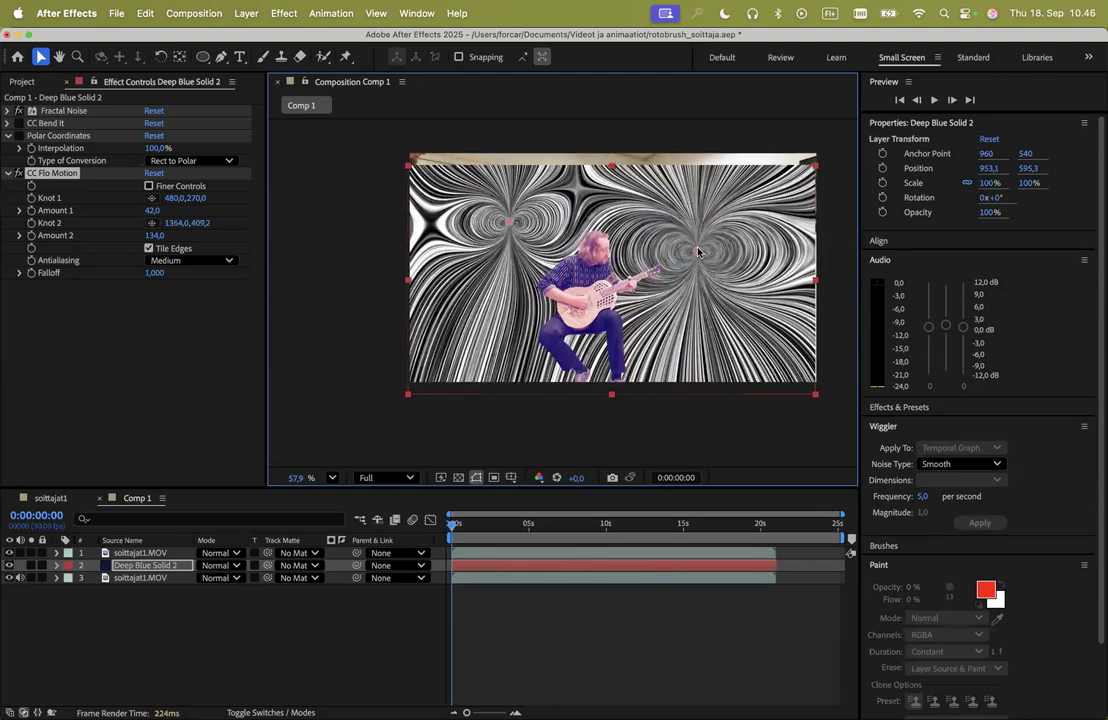
left_click_drag(155, 273, 123, 283)
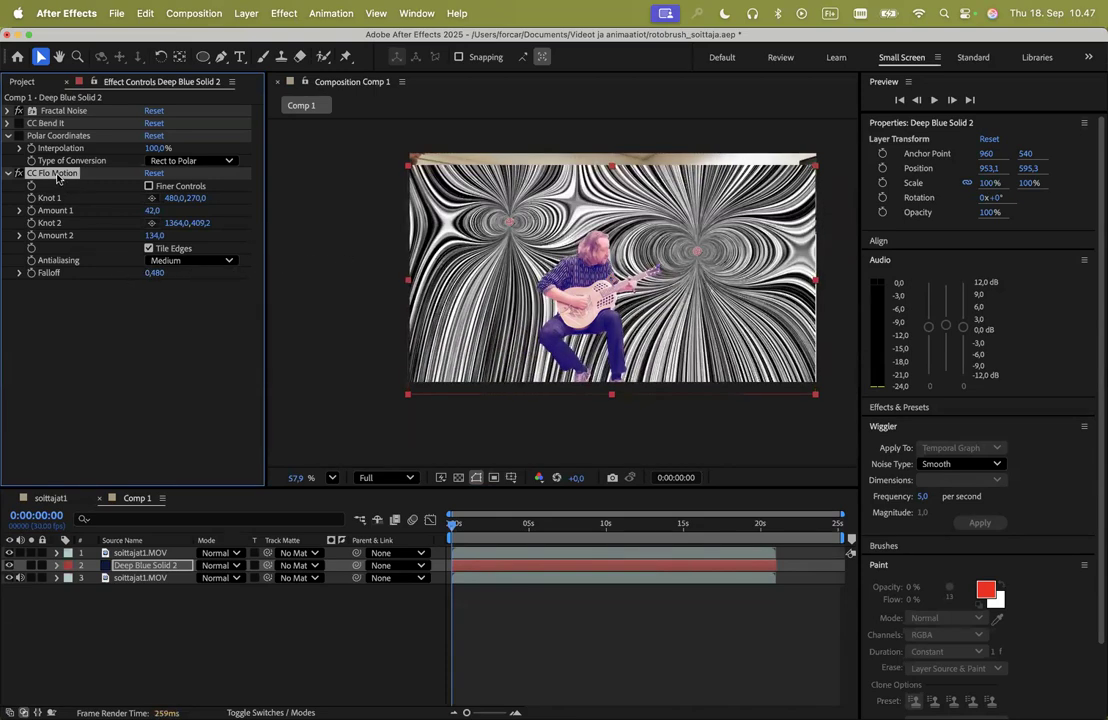
key("Delete")
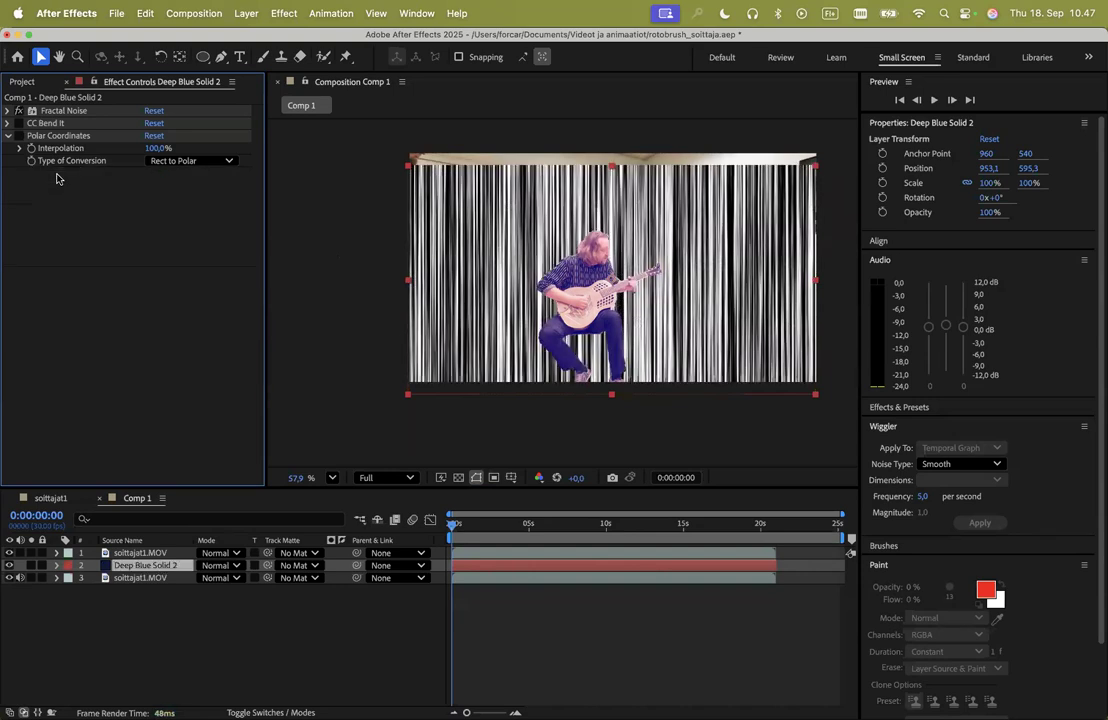
- Enable CC Bend It on the solid, scale the layer to 128% and position it at about 1019, 606 behind the guitarist
left_click(18, 123)
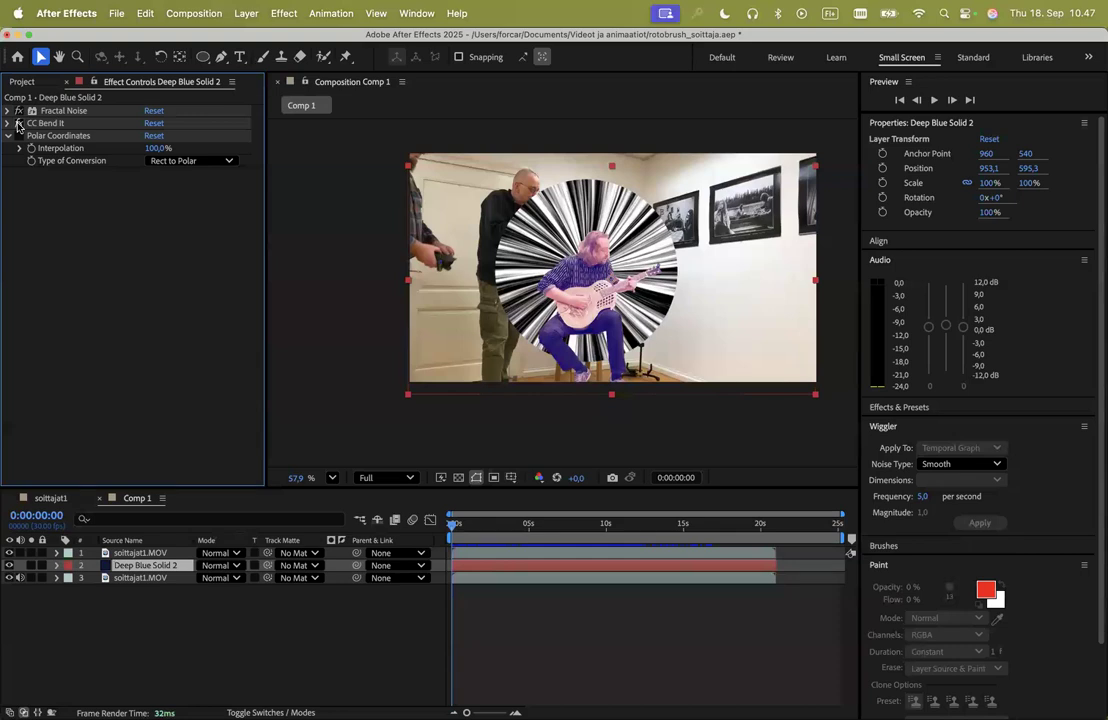
left_click_drag(987, 188, 1012, 187)
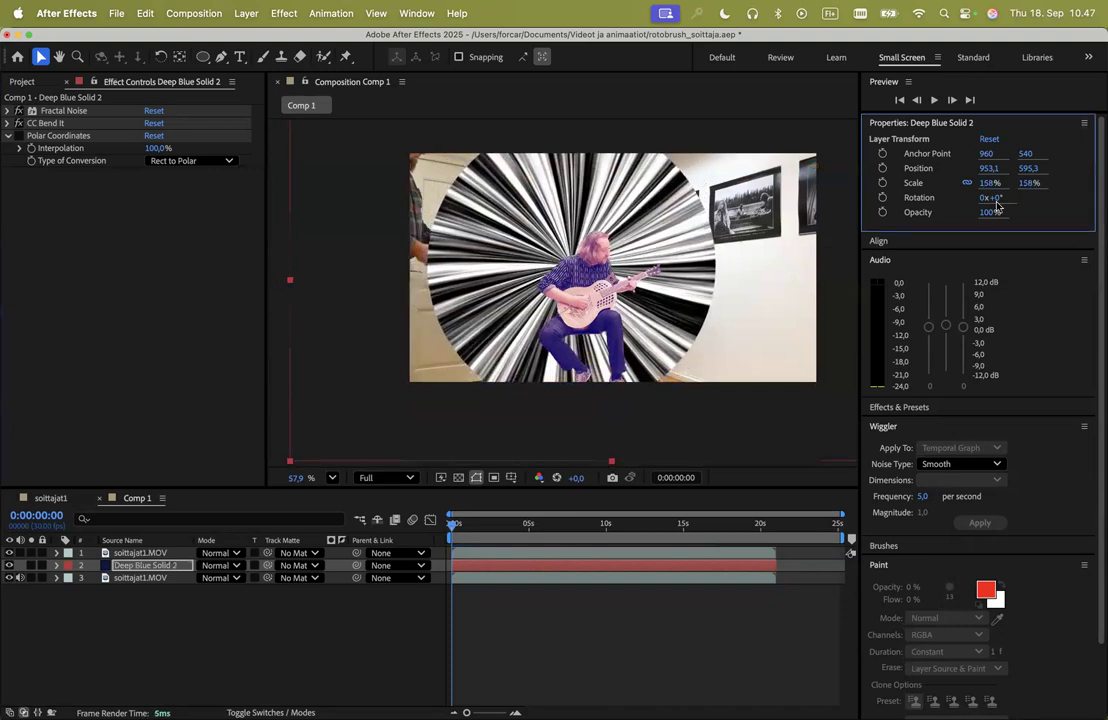
left_click_drag(696, 293, 716, 305)
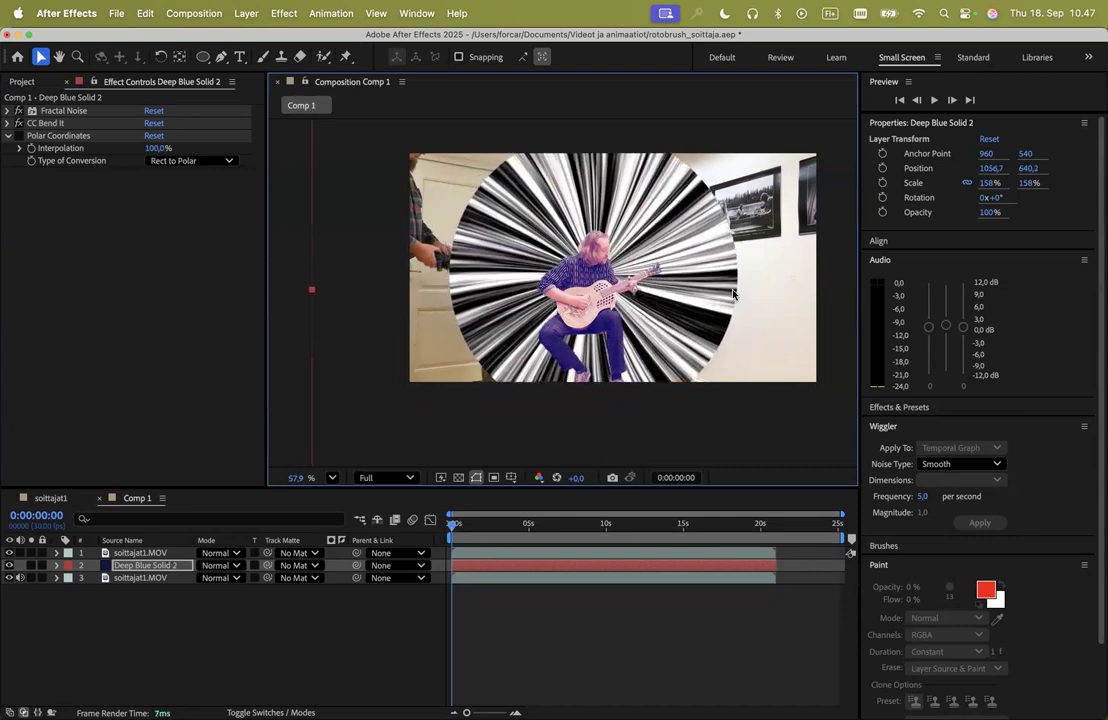
left_click_drag(988, 183, 958, 184)
left_click_drag(655, 330, 647, 322)
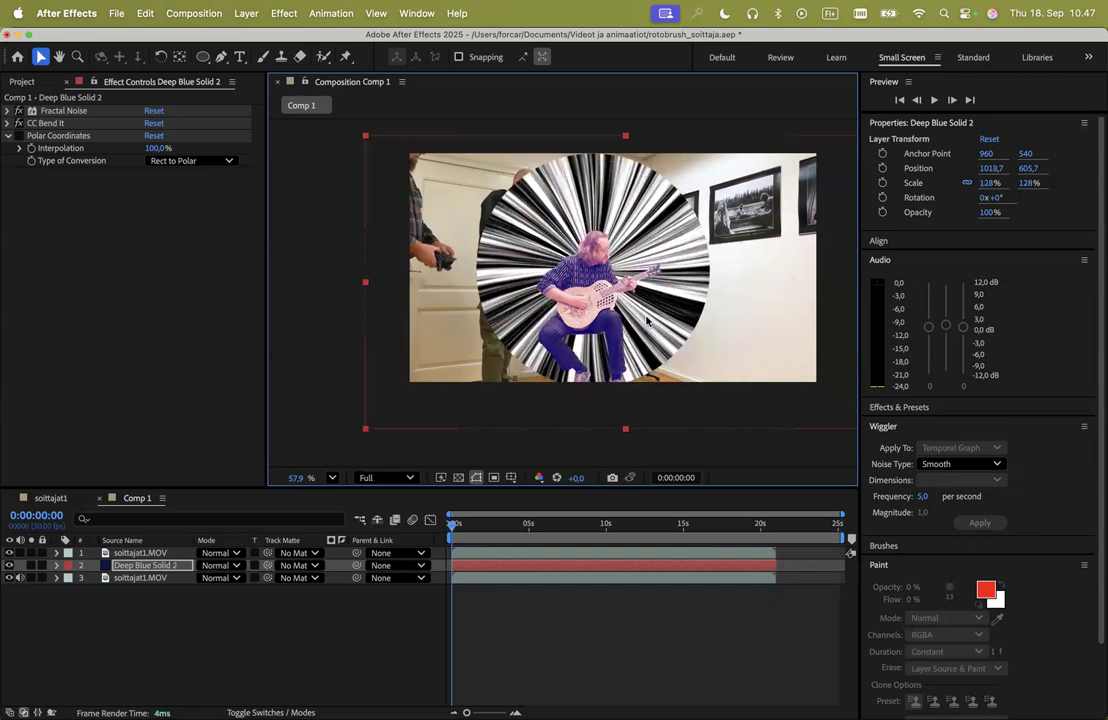
- Set the Fractal Noise Scale Width to 3 and animate its Rotation from -4° at the start to 156° at 0:00:20:12
left_click(7, 111)
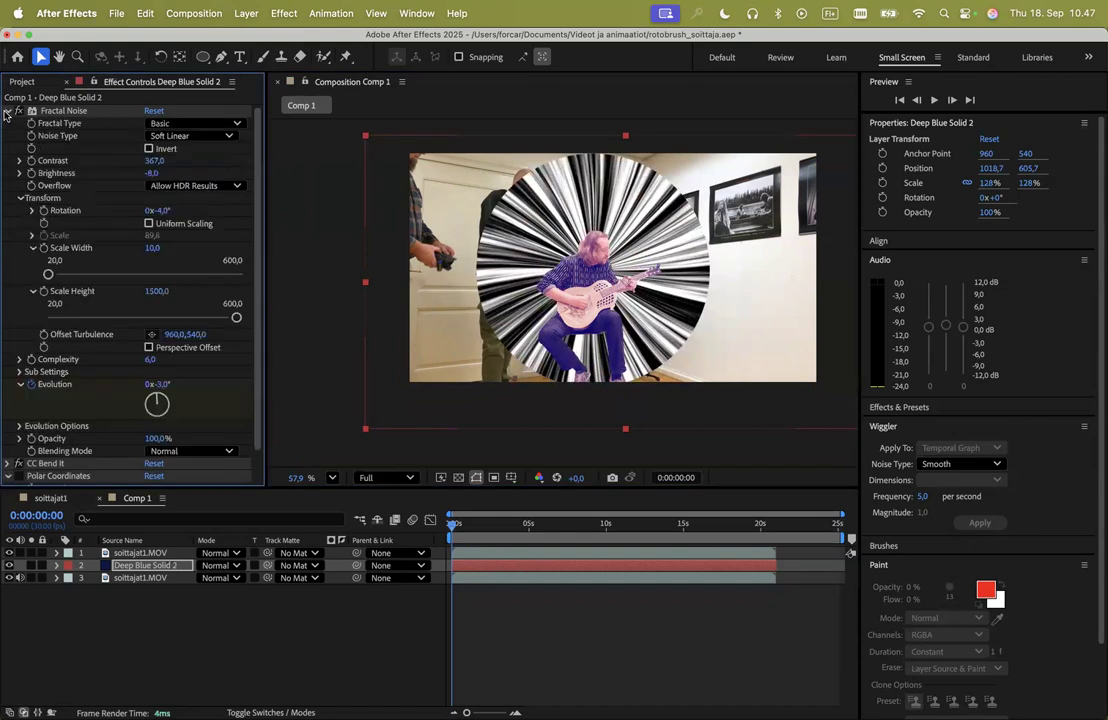
left_click_drag(152, 252, 133, 250)
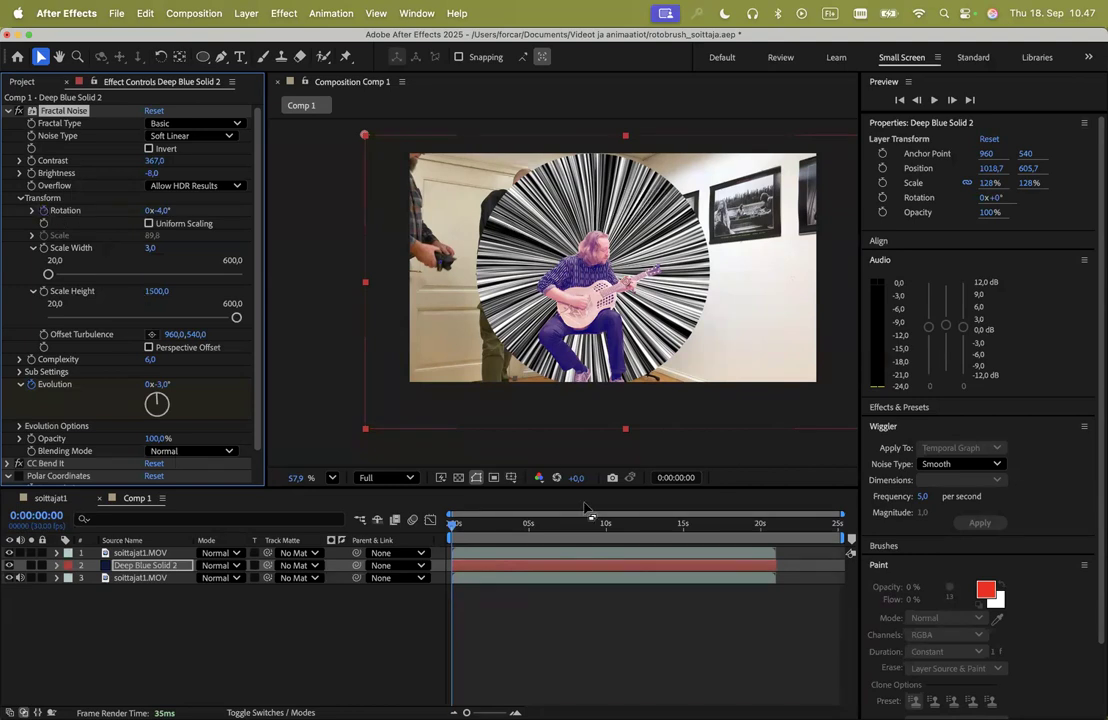
left_click(557, 524)
left_click_drag(572, 532, 769, 529)
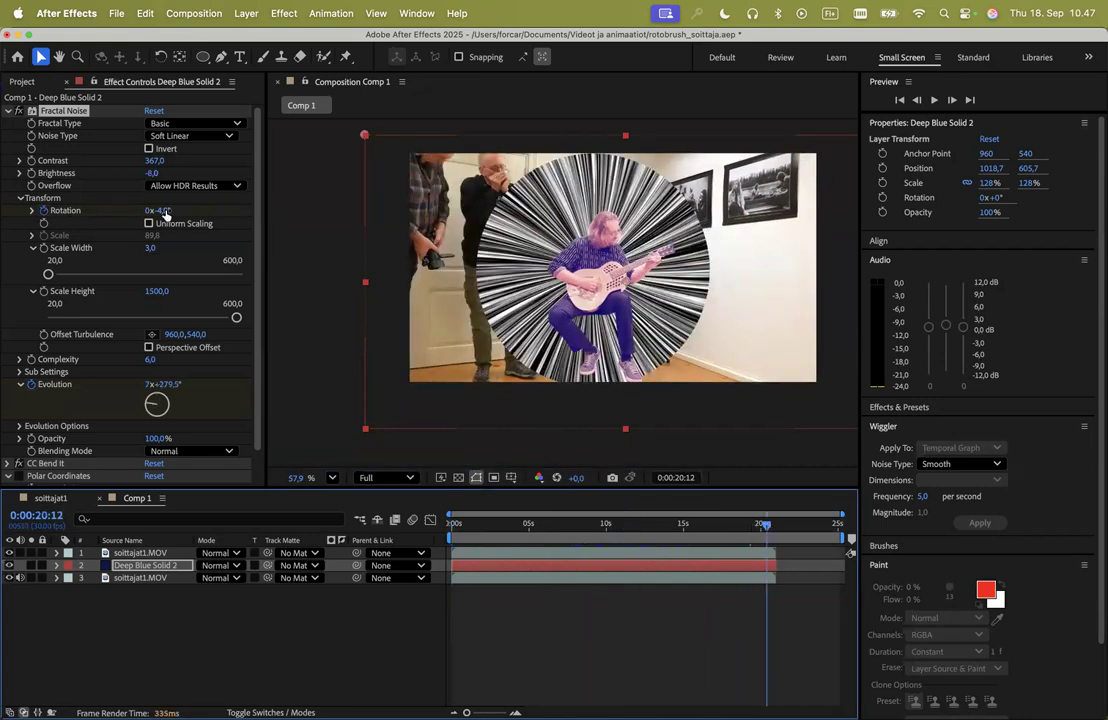
left_click_drag(164, 213, 290, 220)
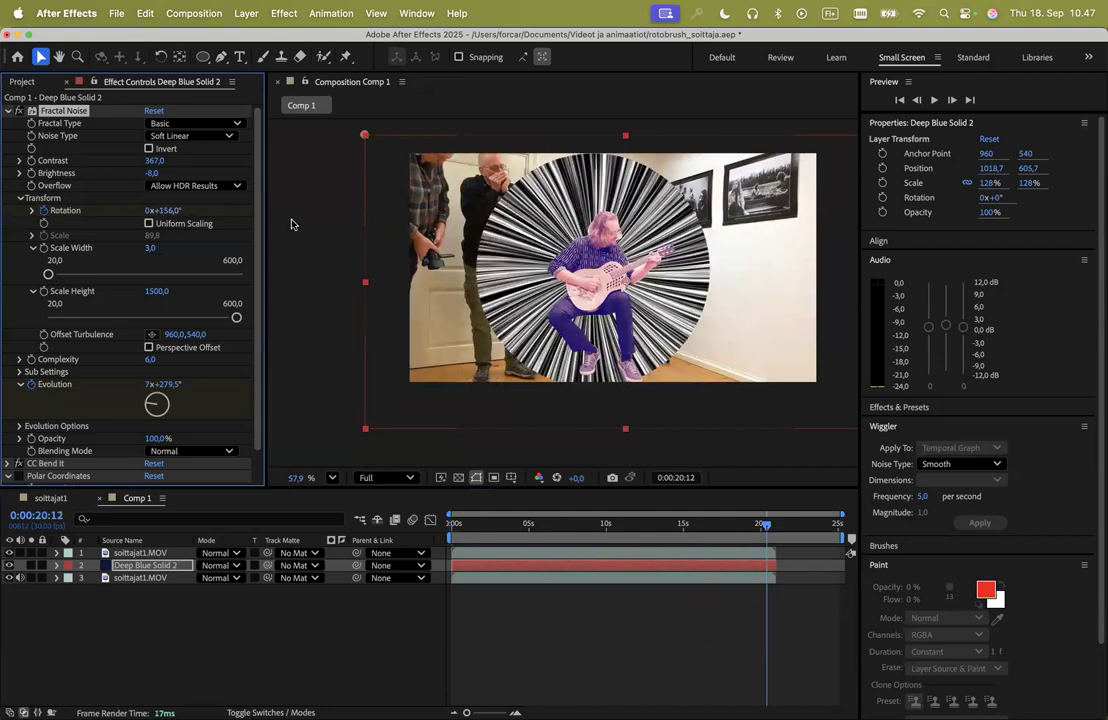
- Preview the rotating radial noise from the start of the composition and return to the first frame
left_click(761, 524)
left_click_drag(761, 527, 453, 525)
key("space")
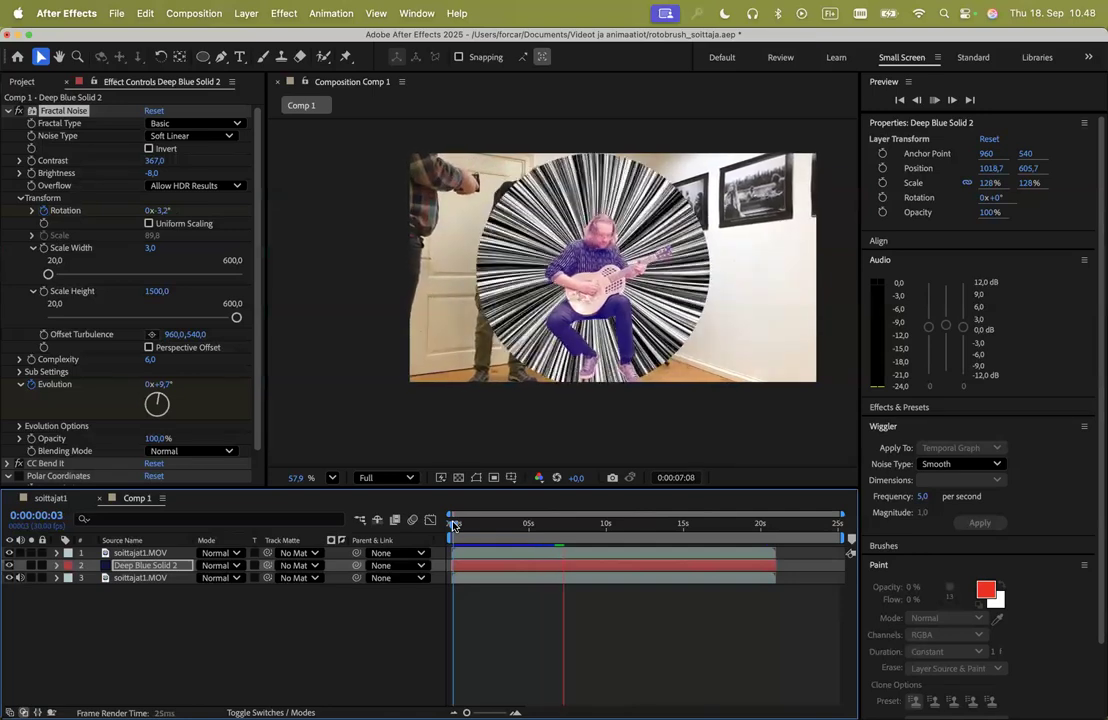
key("space")
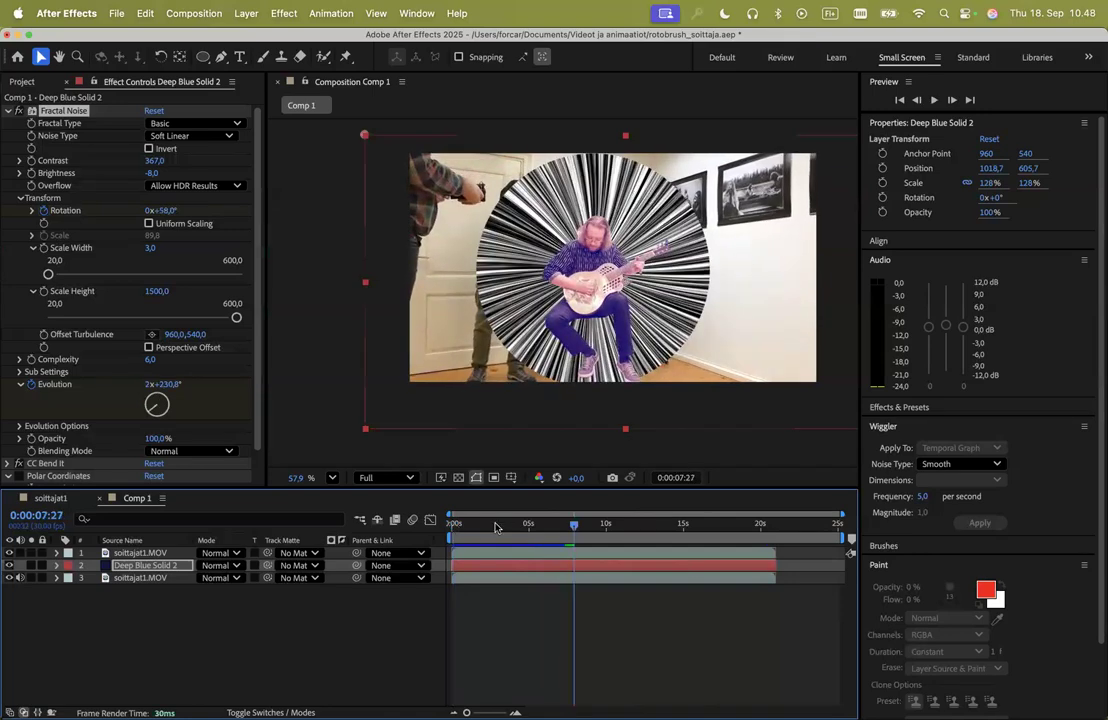
mouse_move(574, 529)
left_mouse_down()
mouse_move(470, 529)
mouse_move(566, 532)
left_mouse_up()
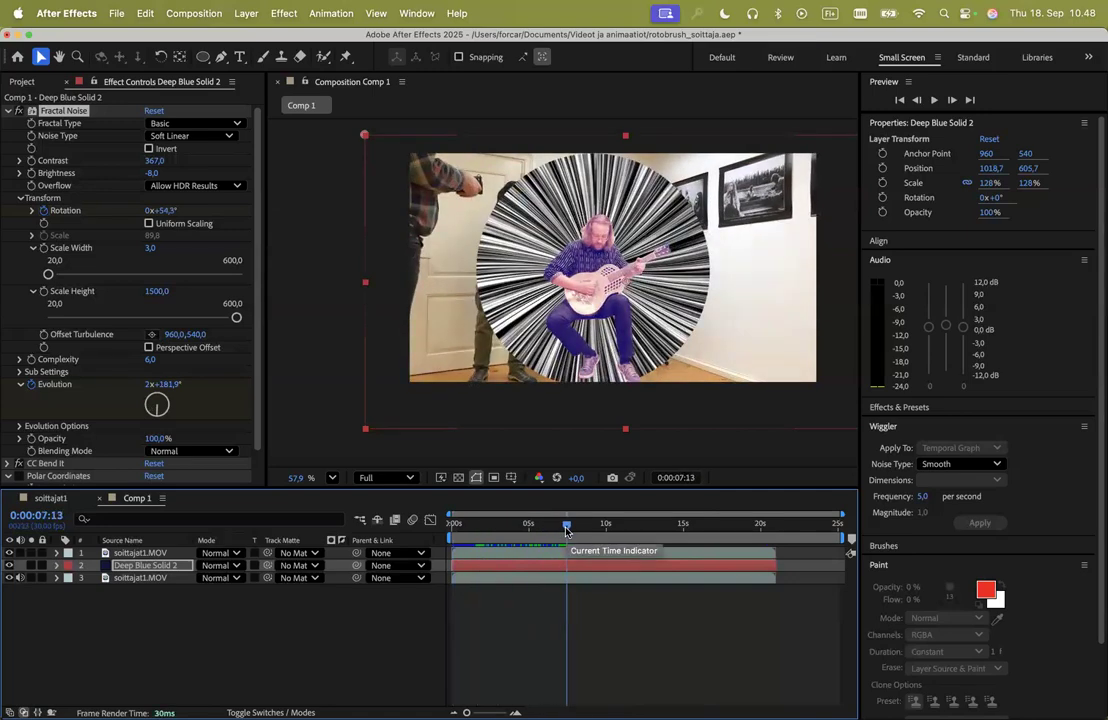
key("End")
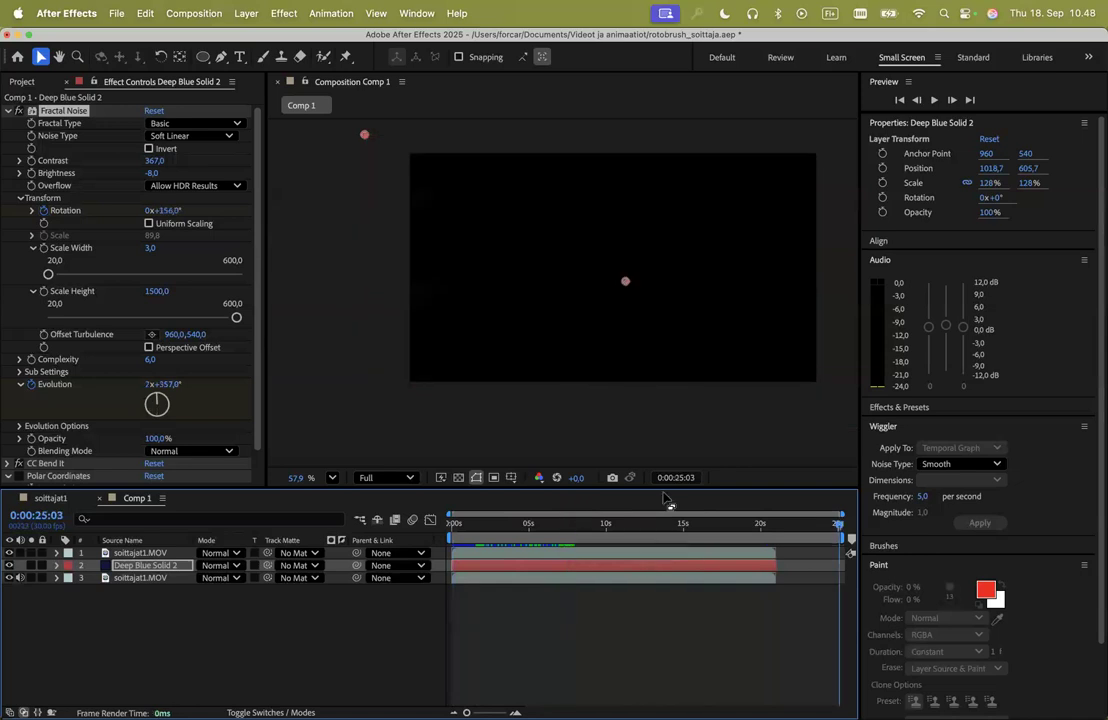
key("Home")
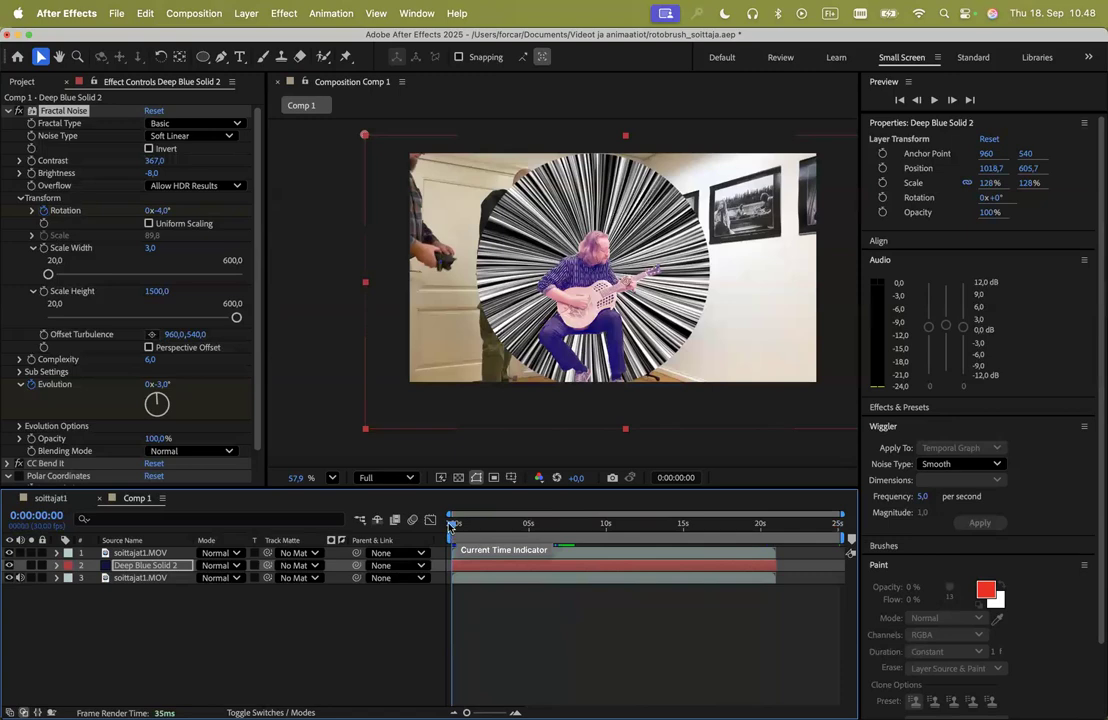
- Set the Fractal Noise Rotation to 95.7° at 0:00:19:18
left_click_drag(451, 526, 752, 540)
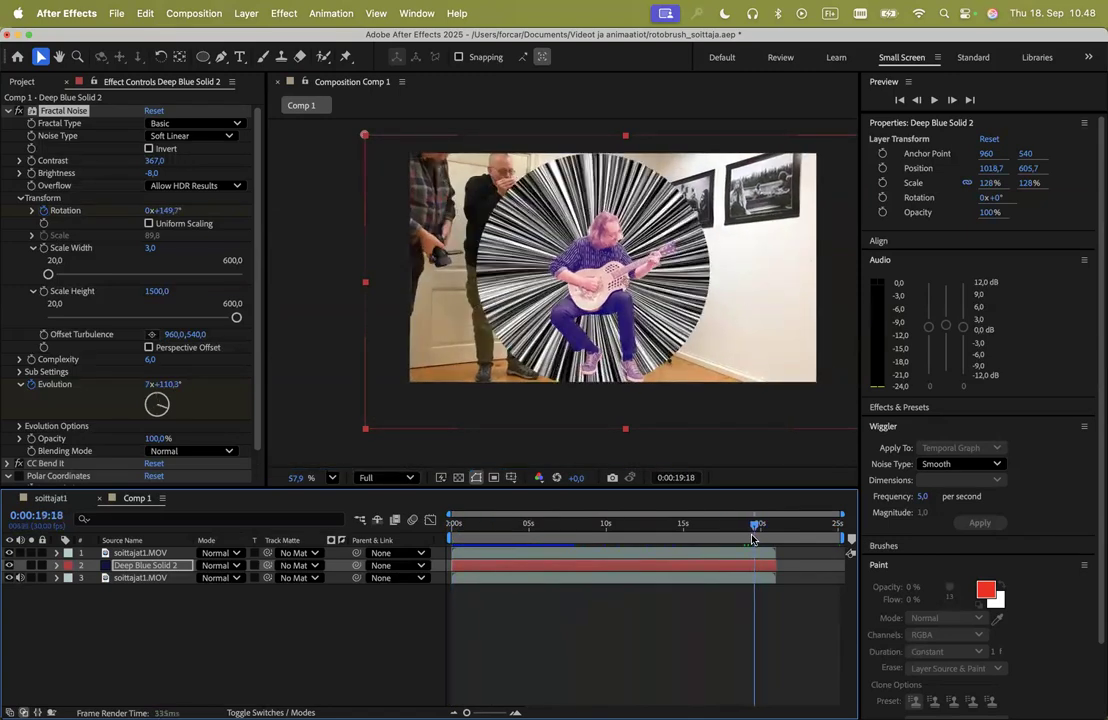
left_click_drag(172, 213, 140, 214)
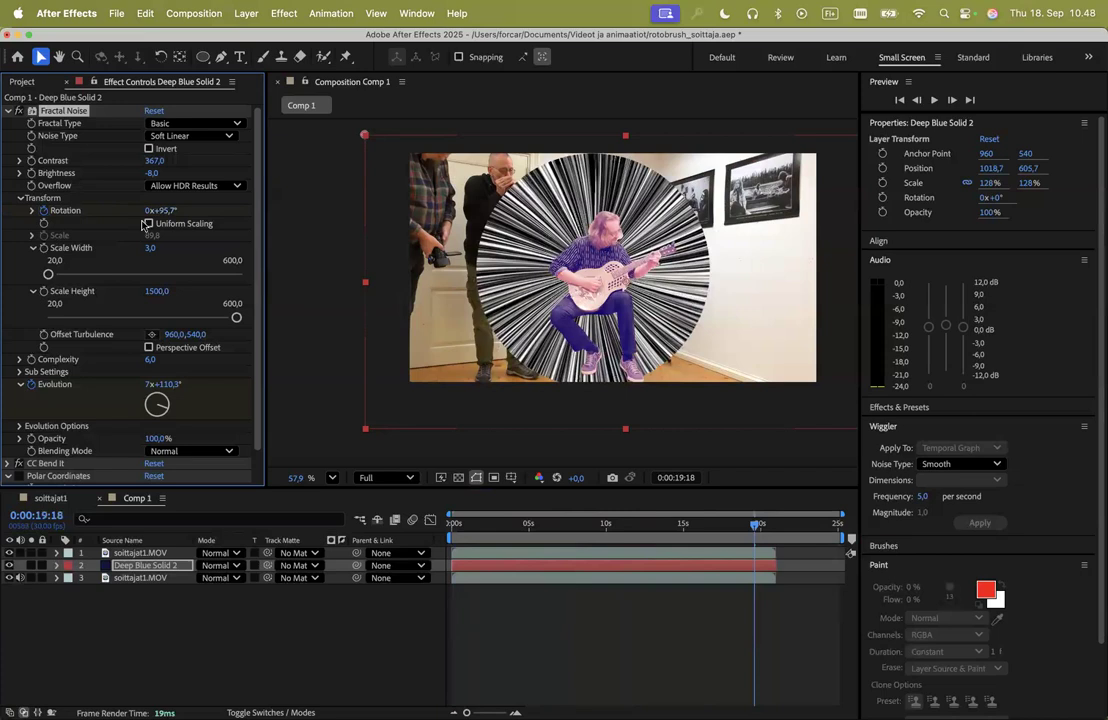
left_click(31, 211)
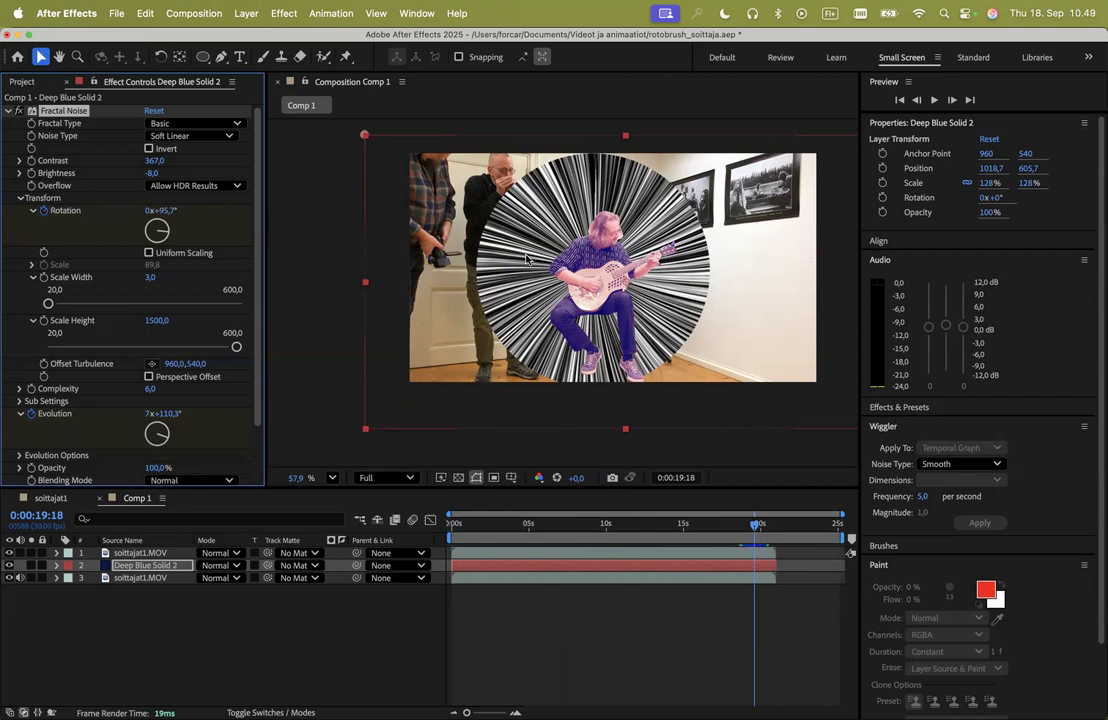
left_click(8, 111)
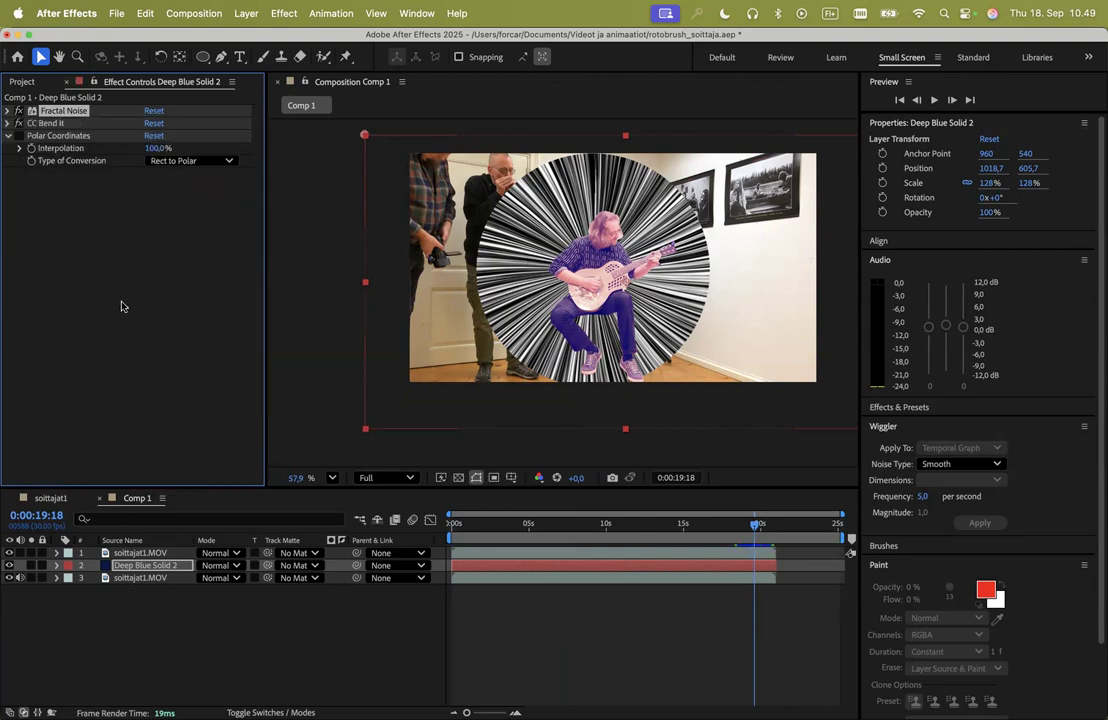
- Disable CC Bend It, draw a wide elliptical mask around the guitarist on the background solid, and reveal the mask's properties
left_click(16, 123)
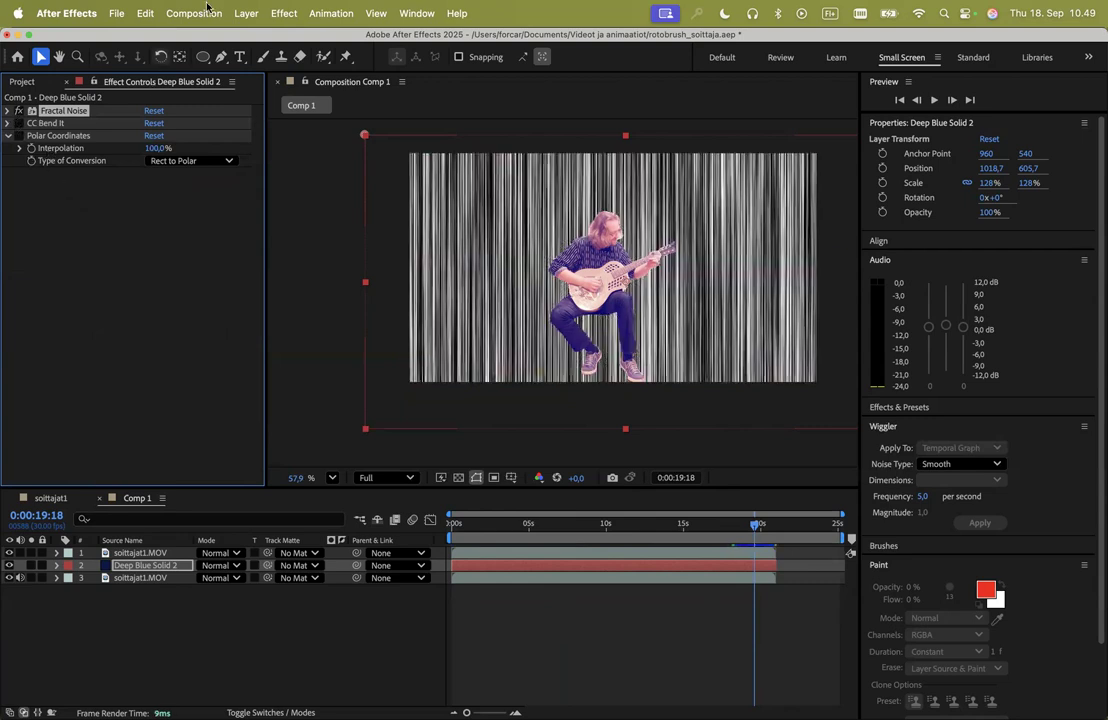
left_click(202, 56)
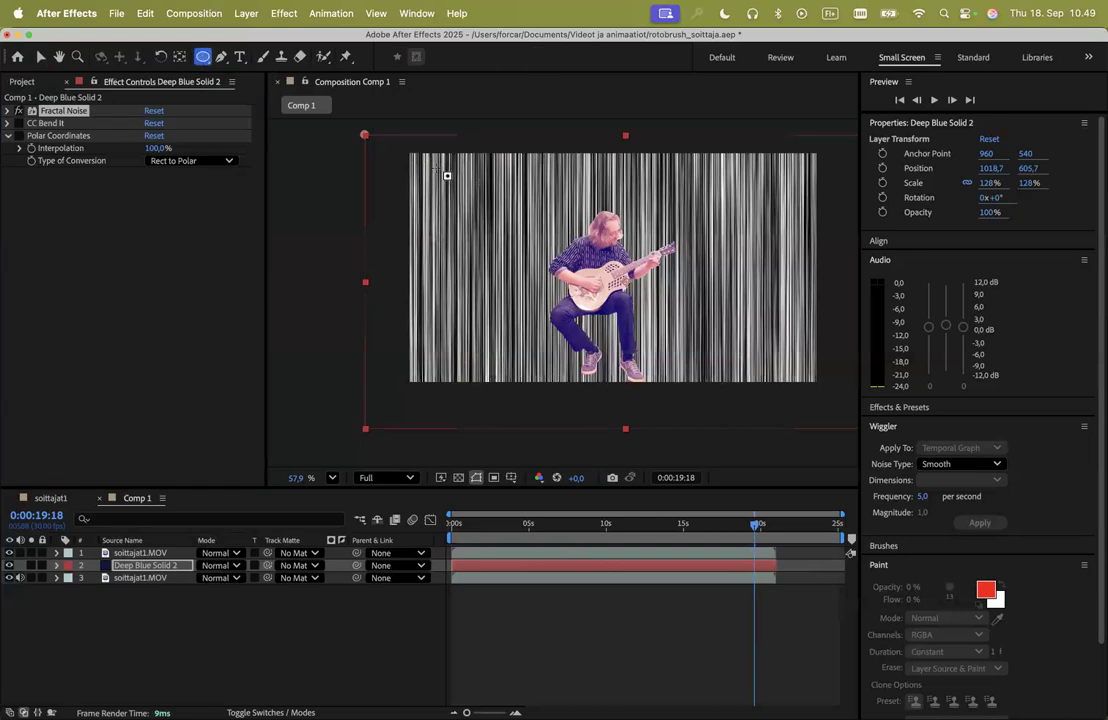
left_click_drag(447, 175, 802, 372)
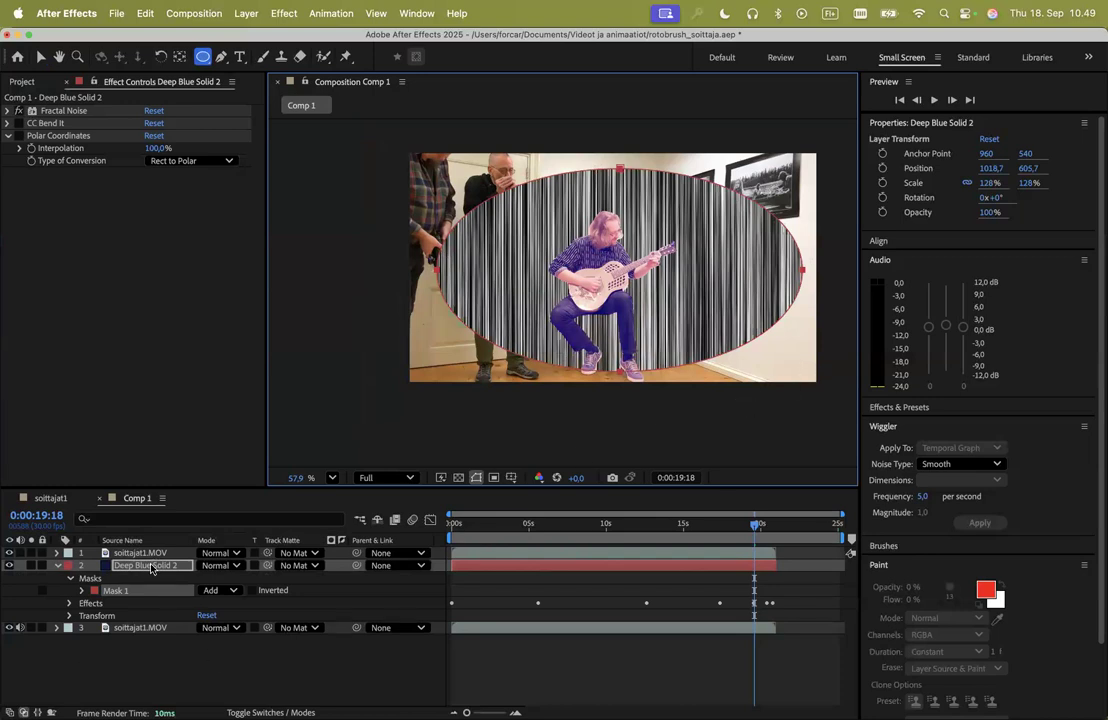
left_click(82, 590)
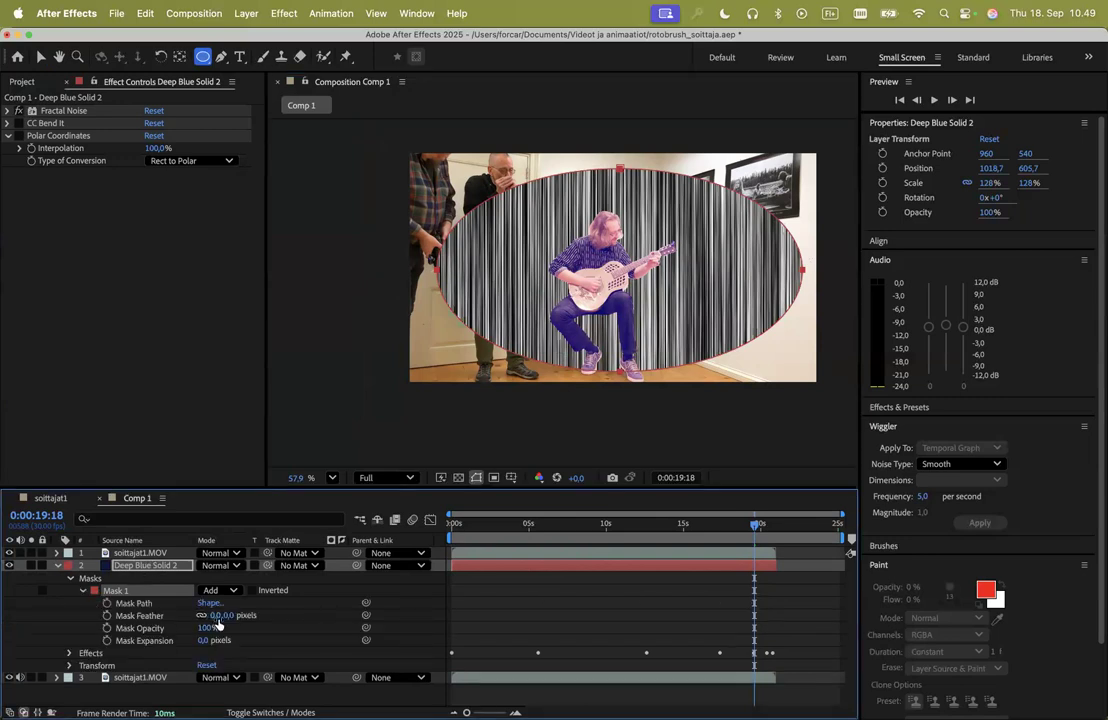
- Feather the background solid's elliptical mask by 205 pixels and turn CC Bend It back on
left_click_drag(216, 616, 300, 616)
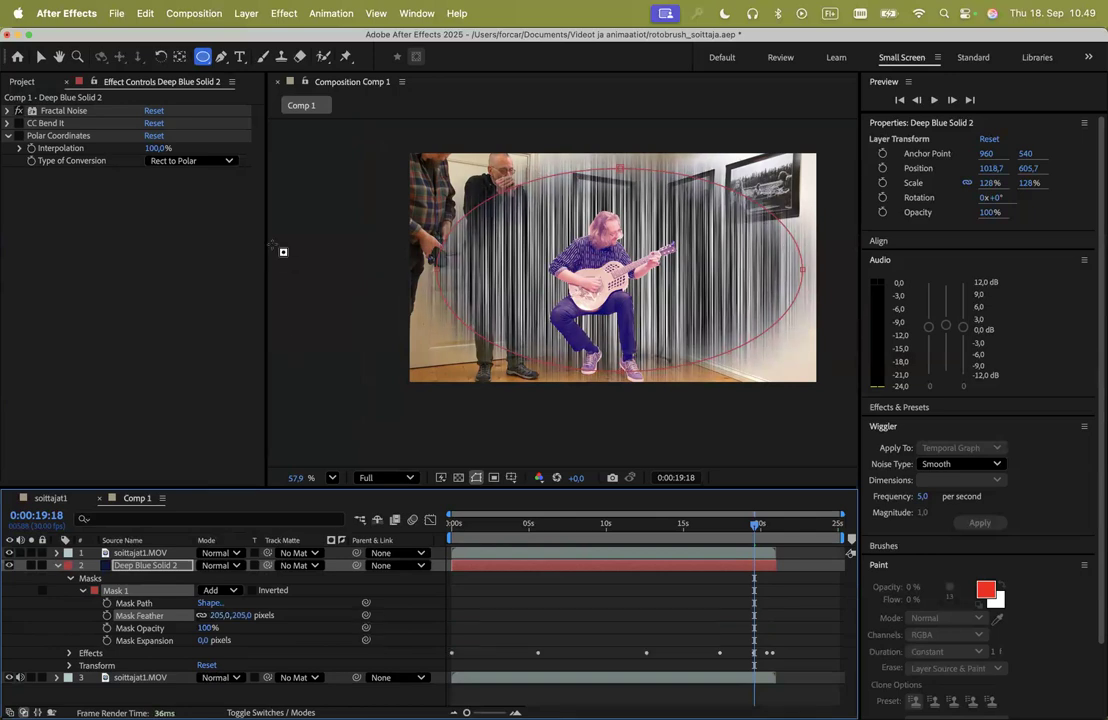
left_click(18, 124)
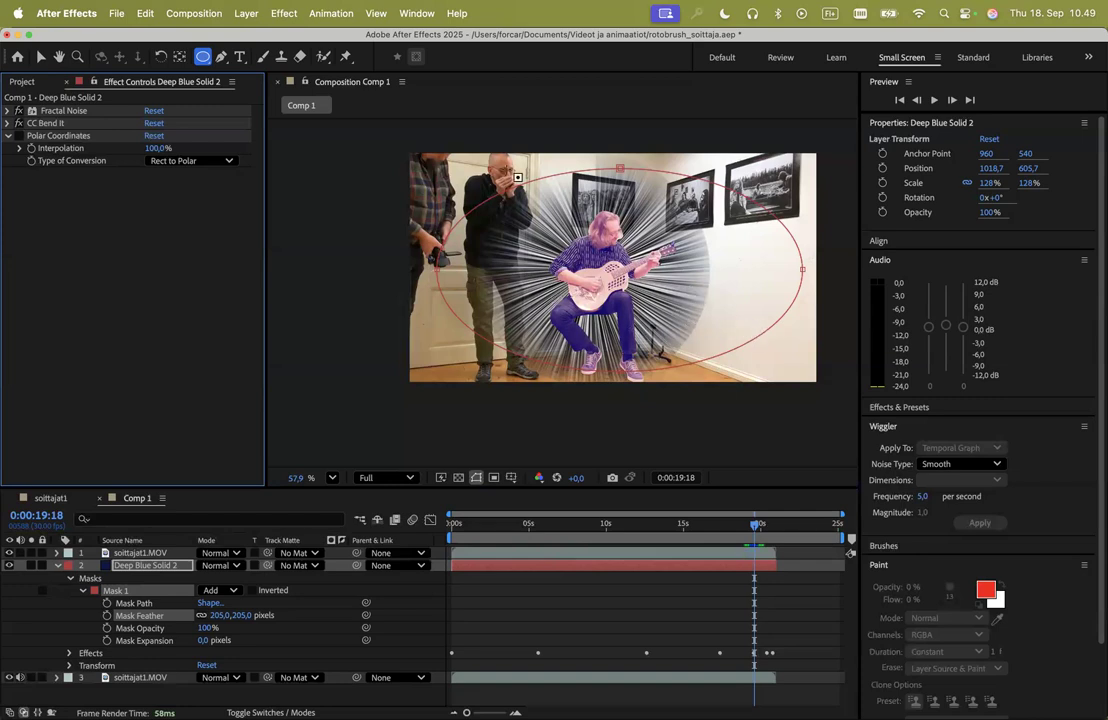
- With the Pen tool, add a vertex on the mask's upper-right edge, pull it to the frame's corner, and move the right vertex inward
left_click(222, 58)
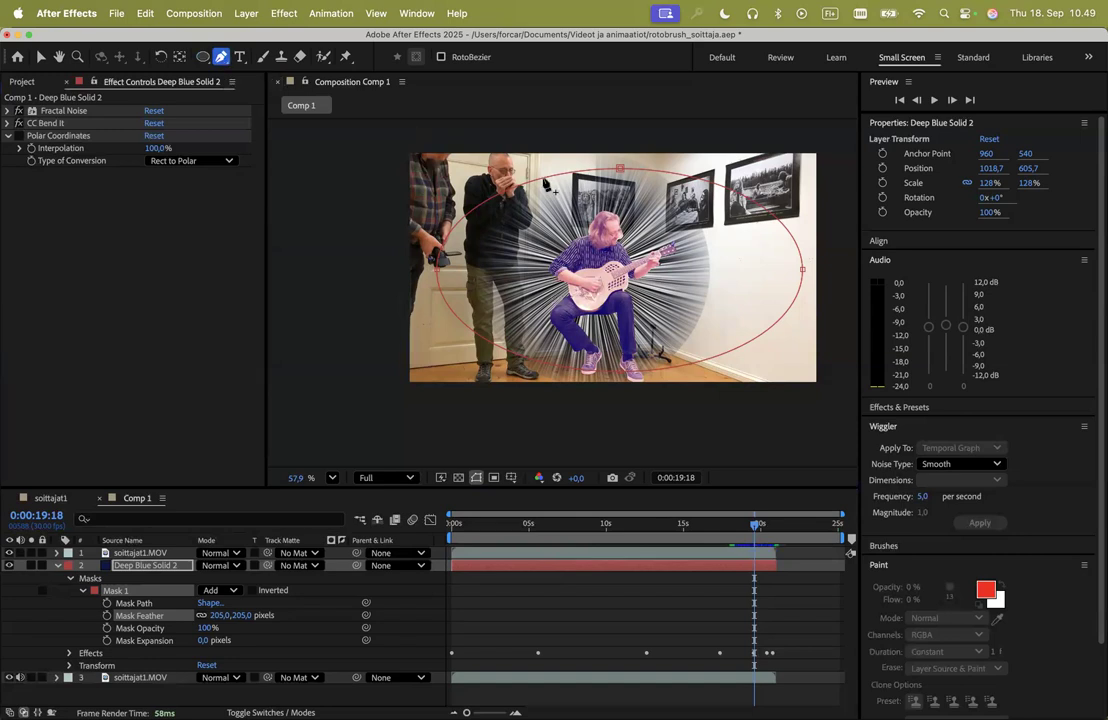
left_click(790, 236)
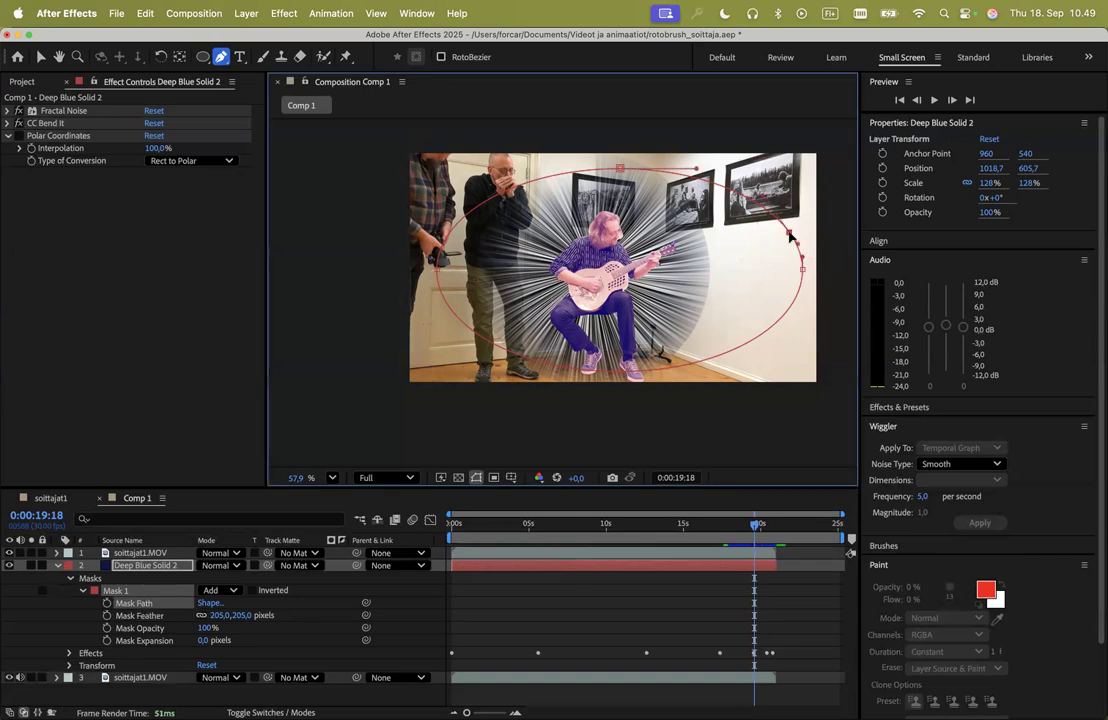
left_click_drag(790, 236, 796, 158)
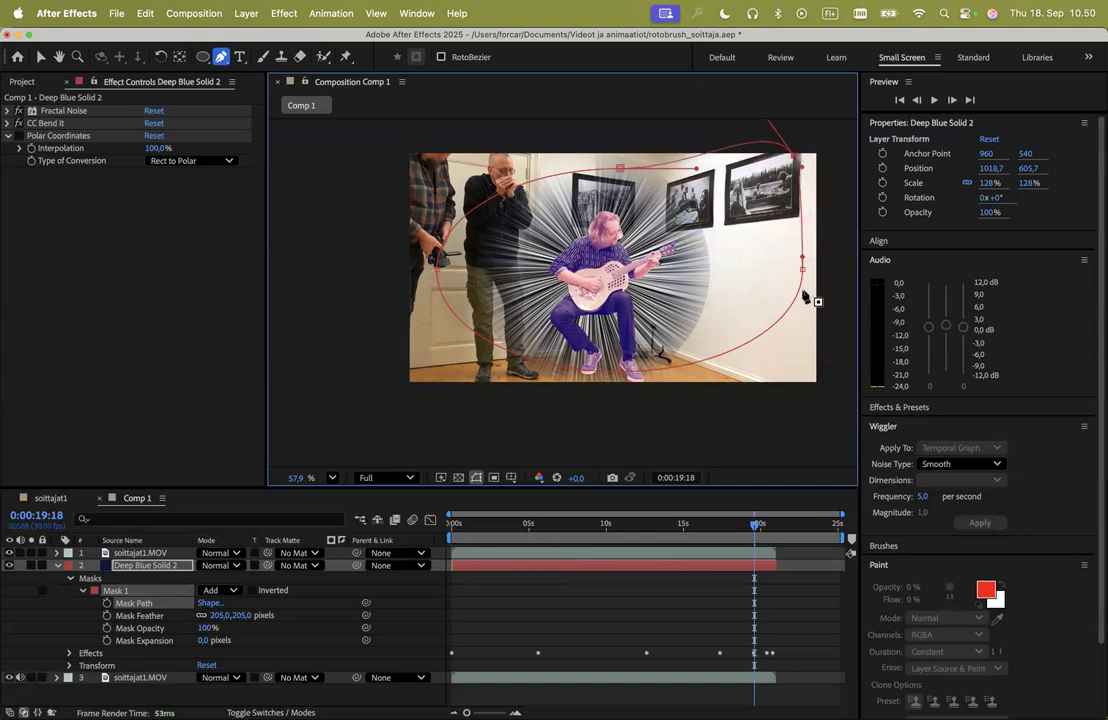
left_click_drag(804, 271, 735, 226)
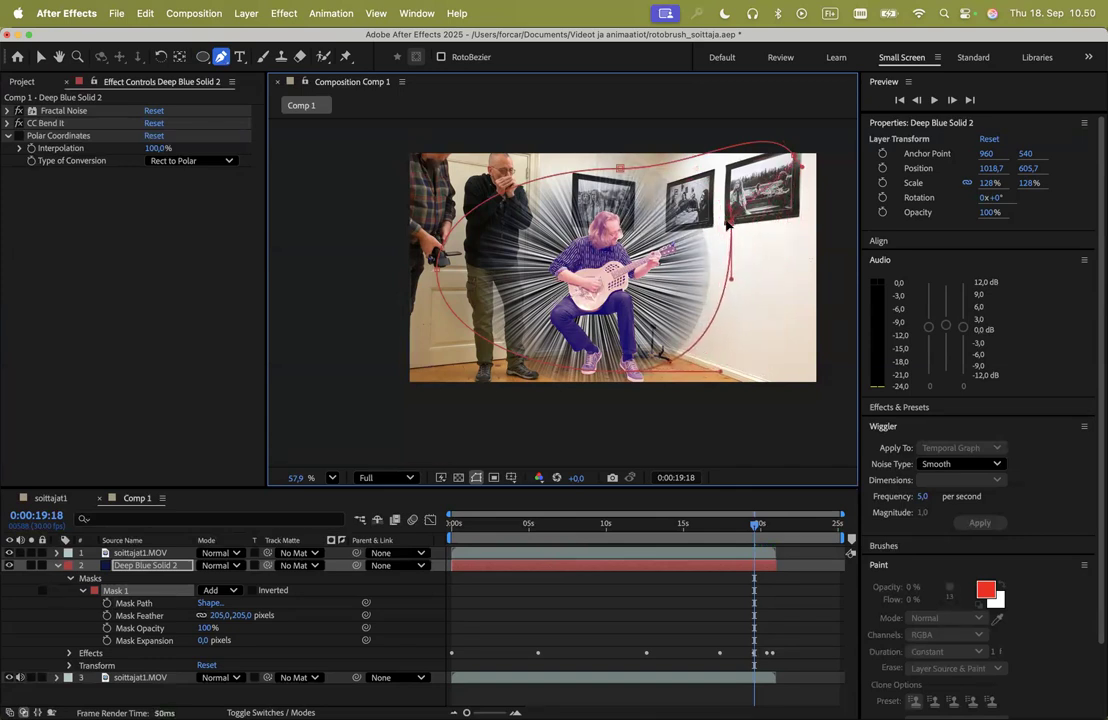
- Add vertices on the mask's upper-left and lower-left edges, adjust their positions, and shift the bottom vertex near the guitarist's feet
left_click(504, 190)
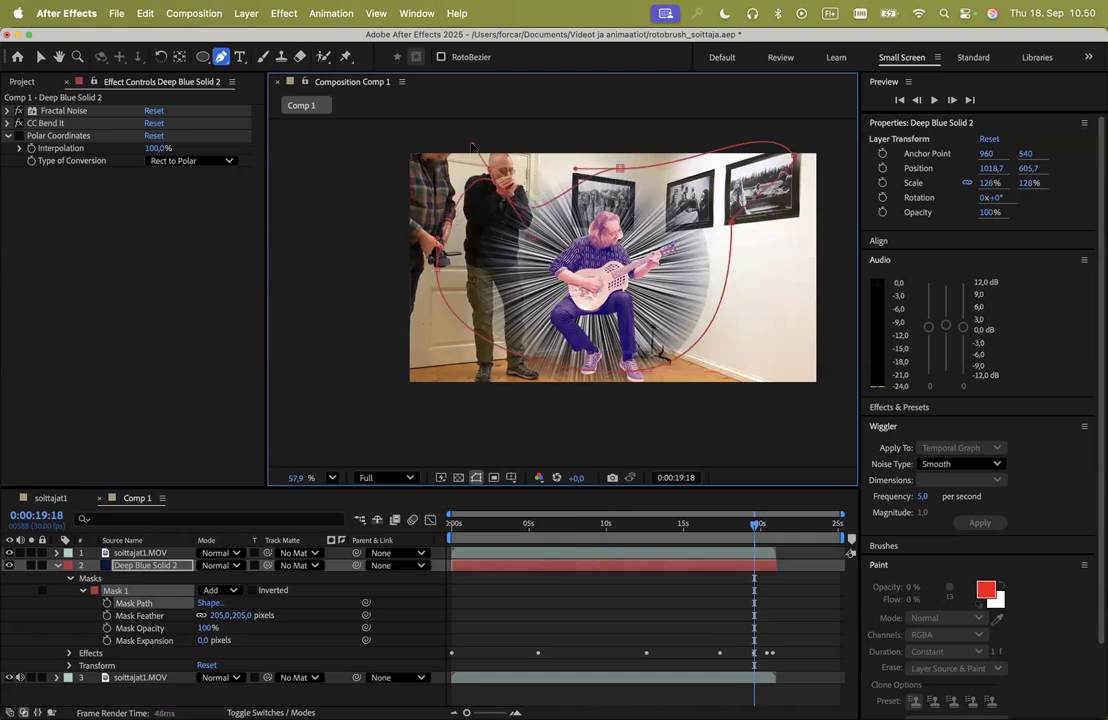
mouse_move(495, 178)
left_mouse_down()
mouse_move(459, 202)
mouse_move(499, 154)
mouse_move(495, 138)
mouse_move(504, 170)
left_mouse_up()
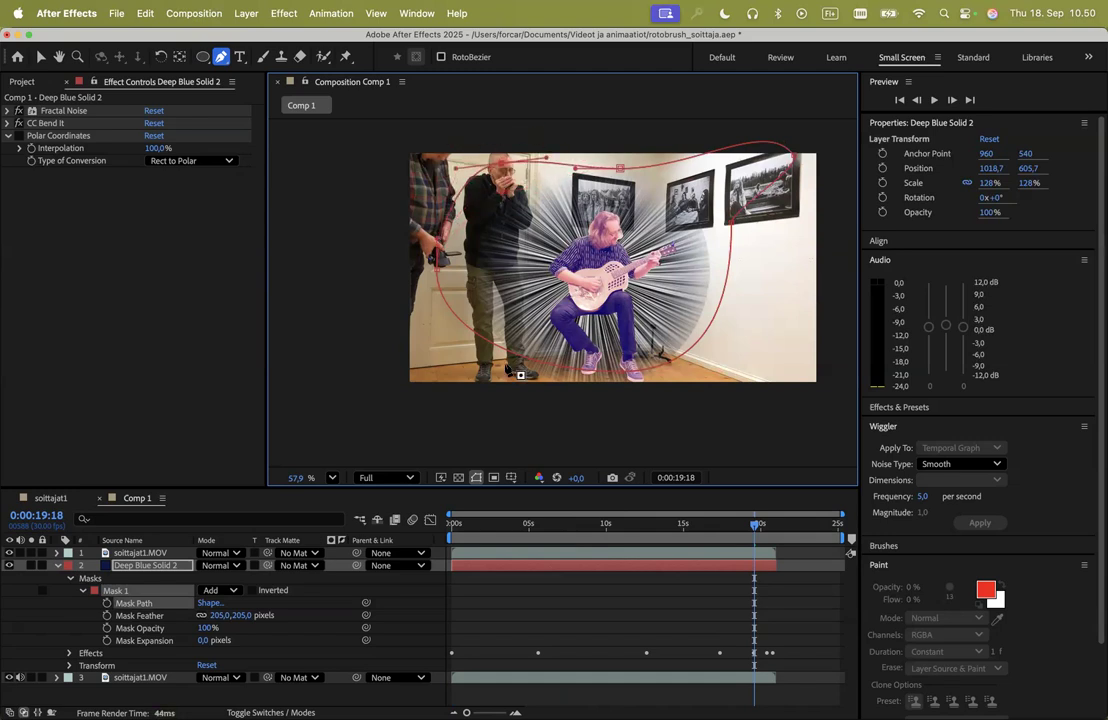
mouse_move(507, 352)
left_mouse_down()
mouse_move(477, 402)
mouse_move(519, 349)
left_mouse_up()
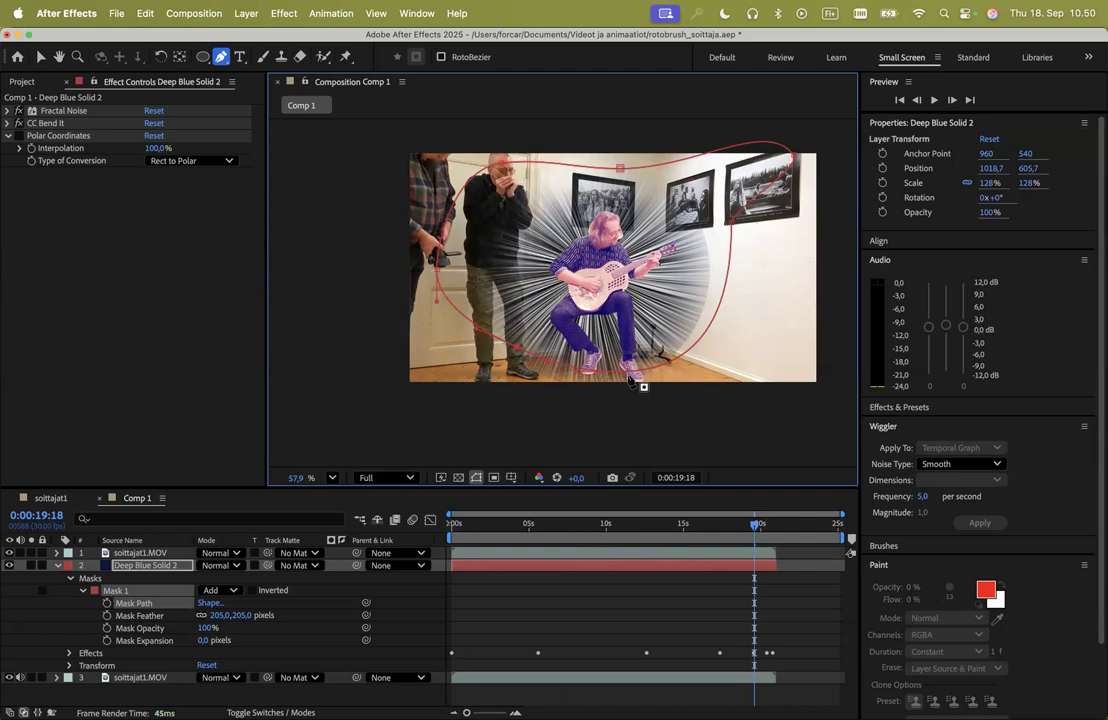
scroll(632, 380, "up", 5)
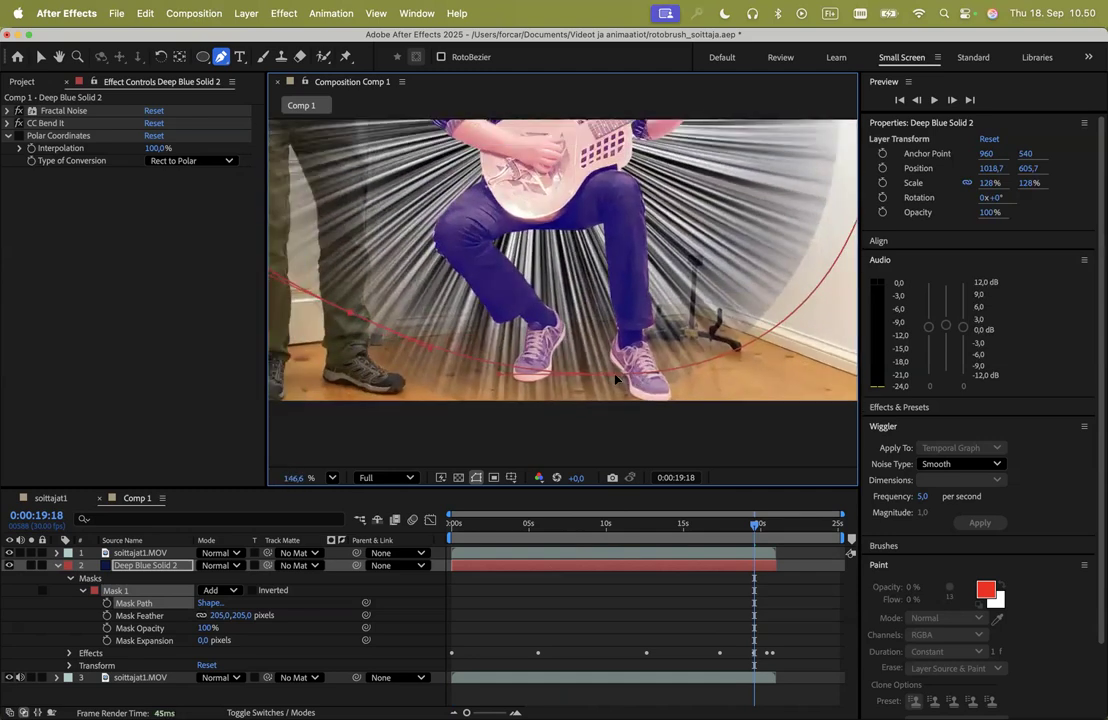
left_click_drag(630, 378, 574, 336)
scroll(573, 335, "down", 6)
scroll(573, 335, "up", 5)
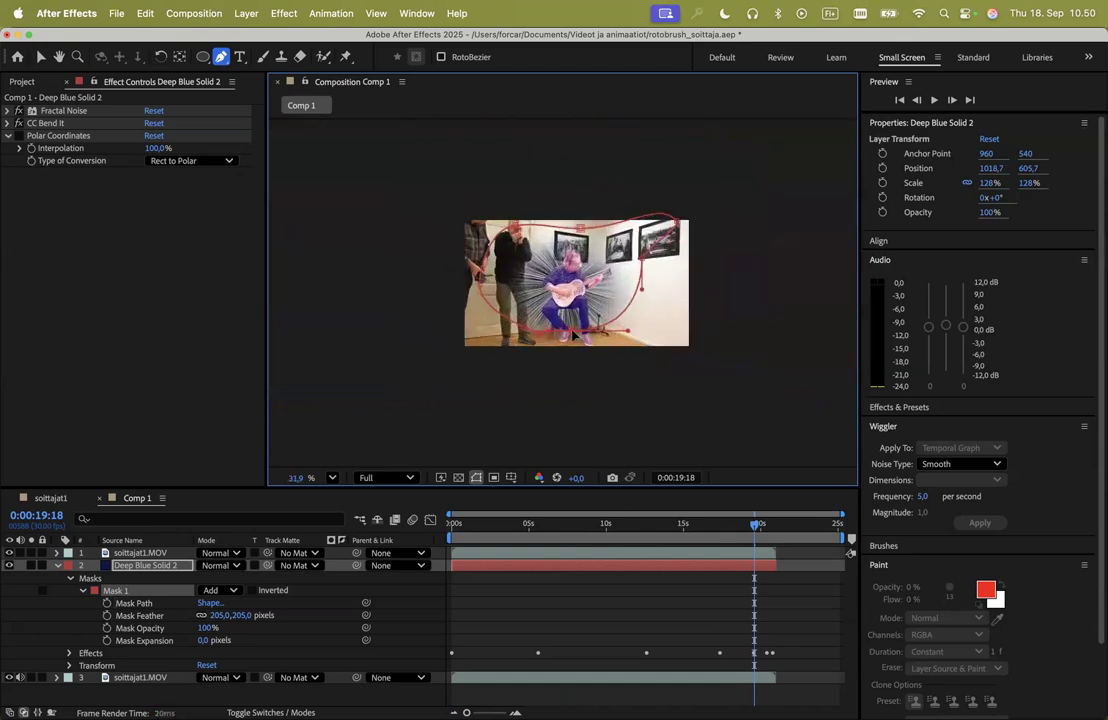
scroll(573, 335, "up", 1)
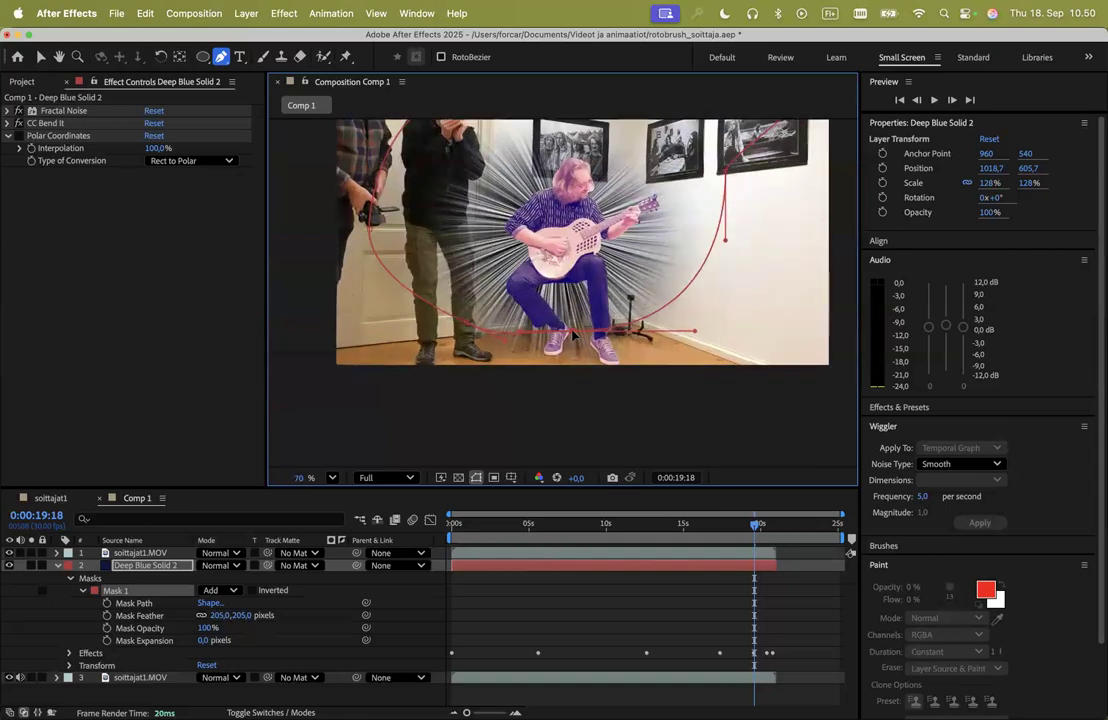
scroll(573, 335, "up", 3)
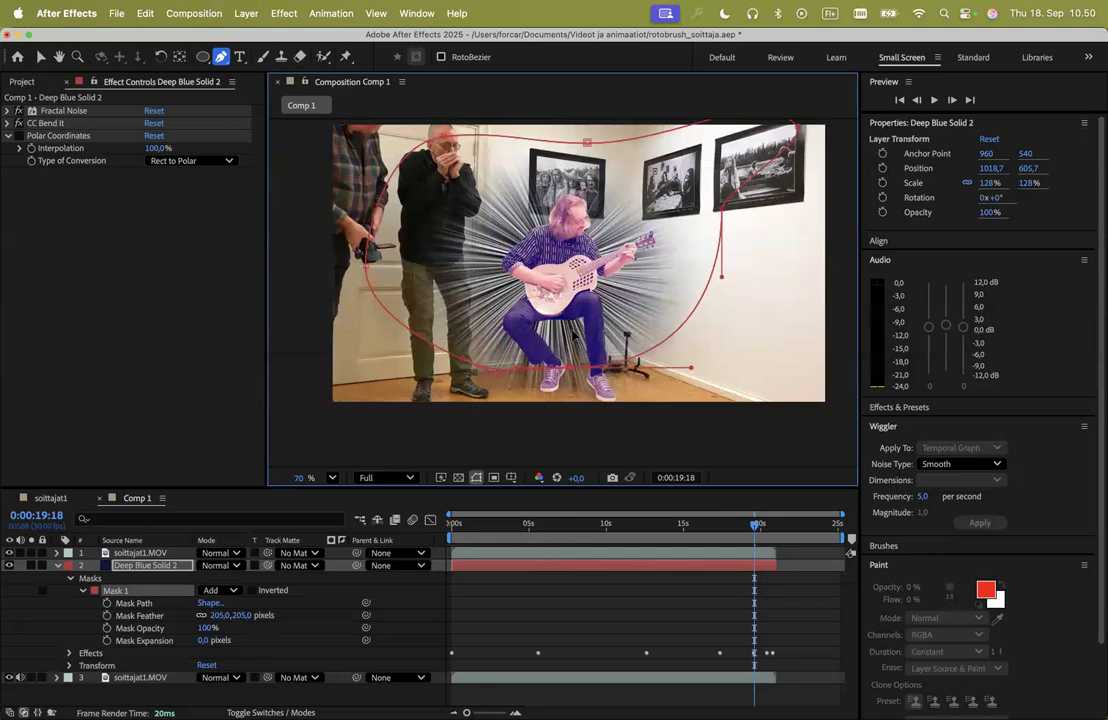
- Try Overlay blending on Deep Blue Solid 2 at 0:00:03:08, switch it to Add, and check the look at 0:00:03:18
left_click_drag(757, 529, 503, 528)
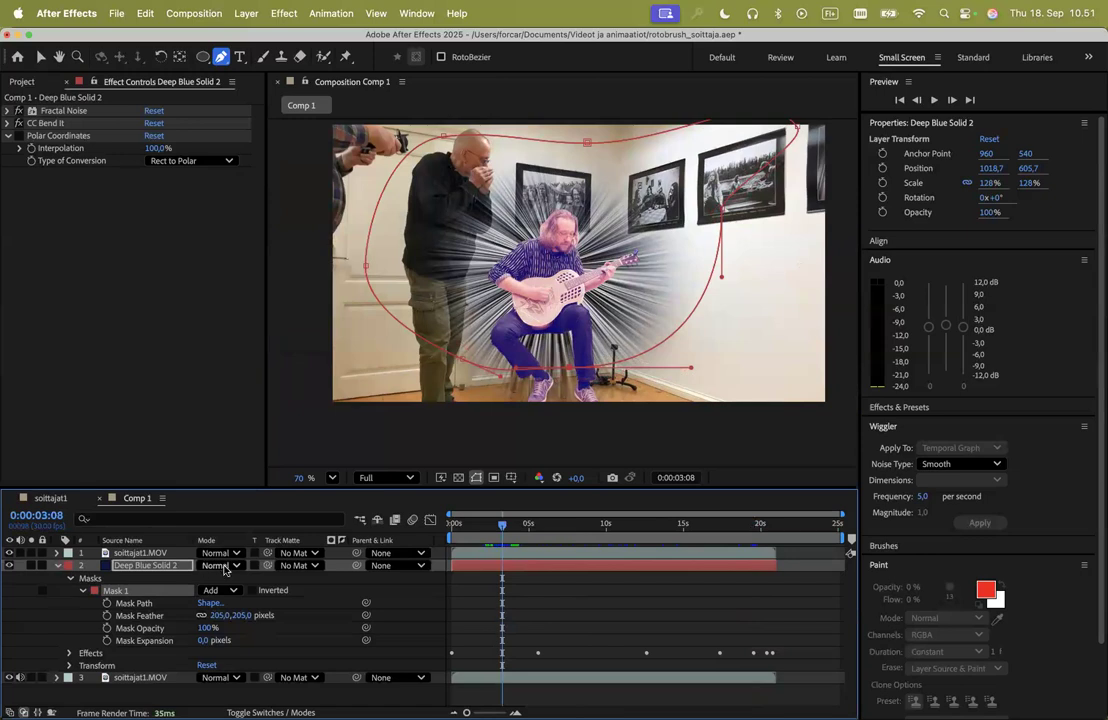
left_click(56, 566)
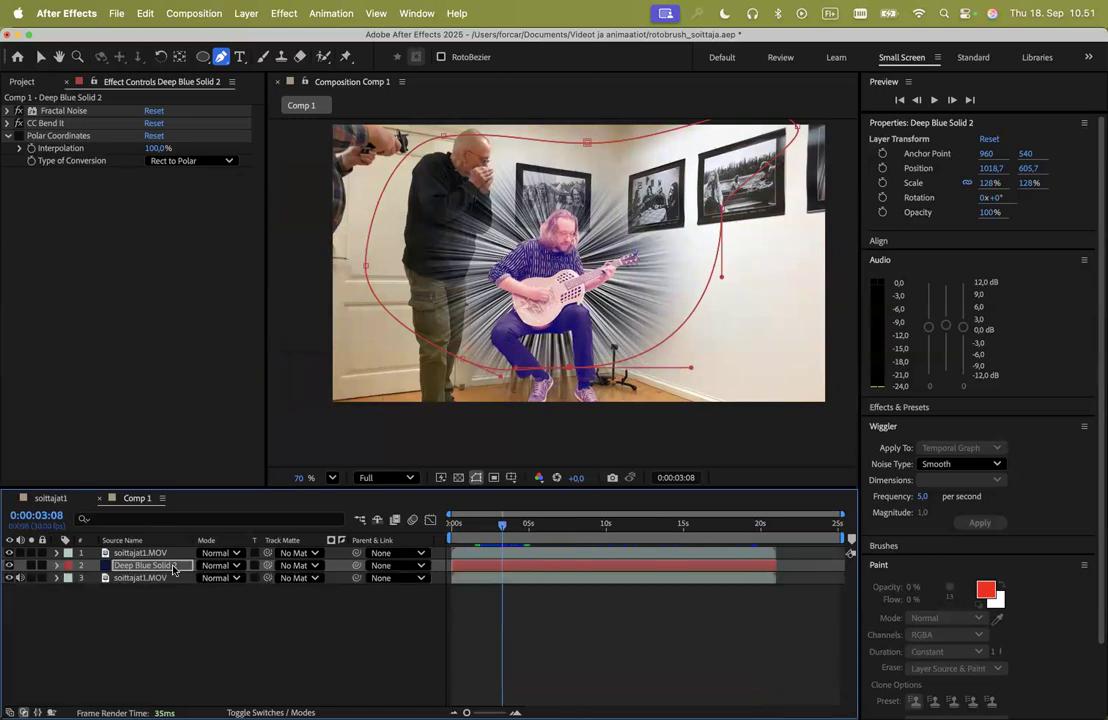
left_click(236, 566)
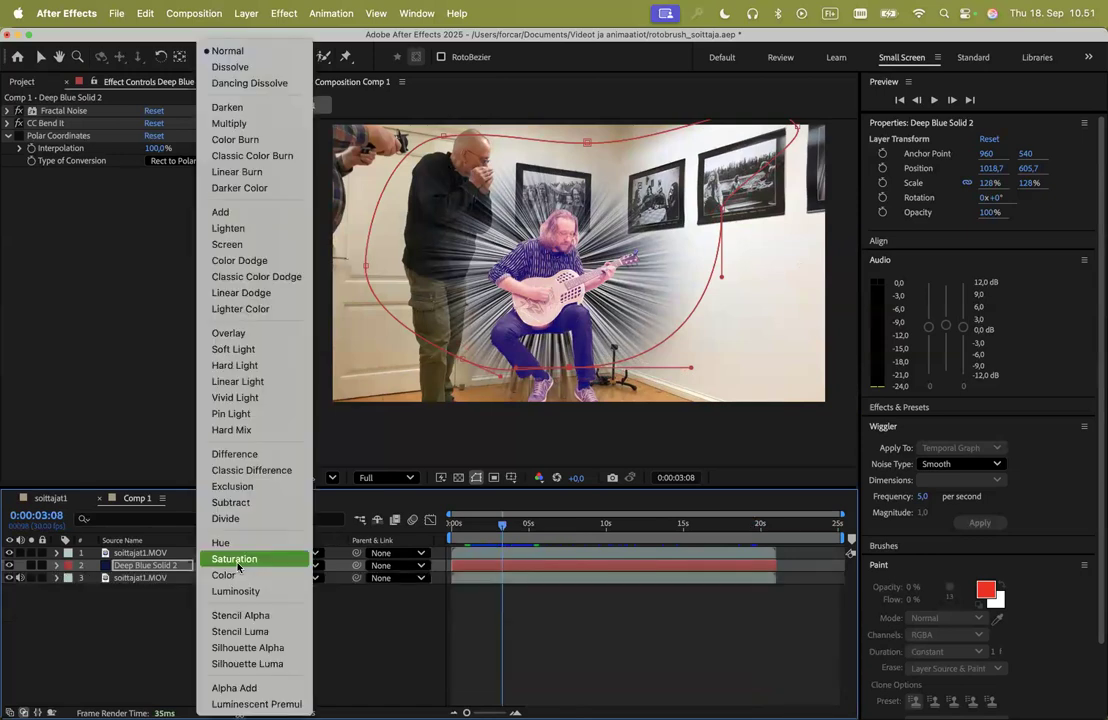
left_click(250, 333)
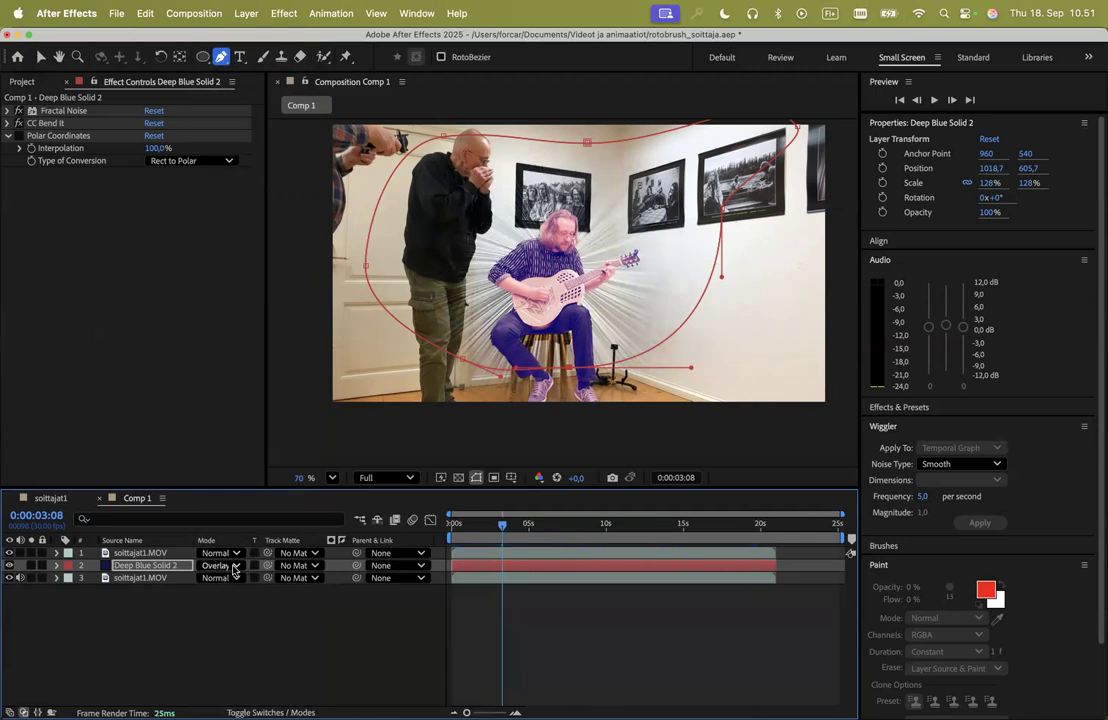
left_click(235, 566)
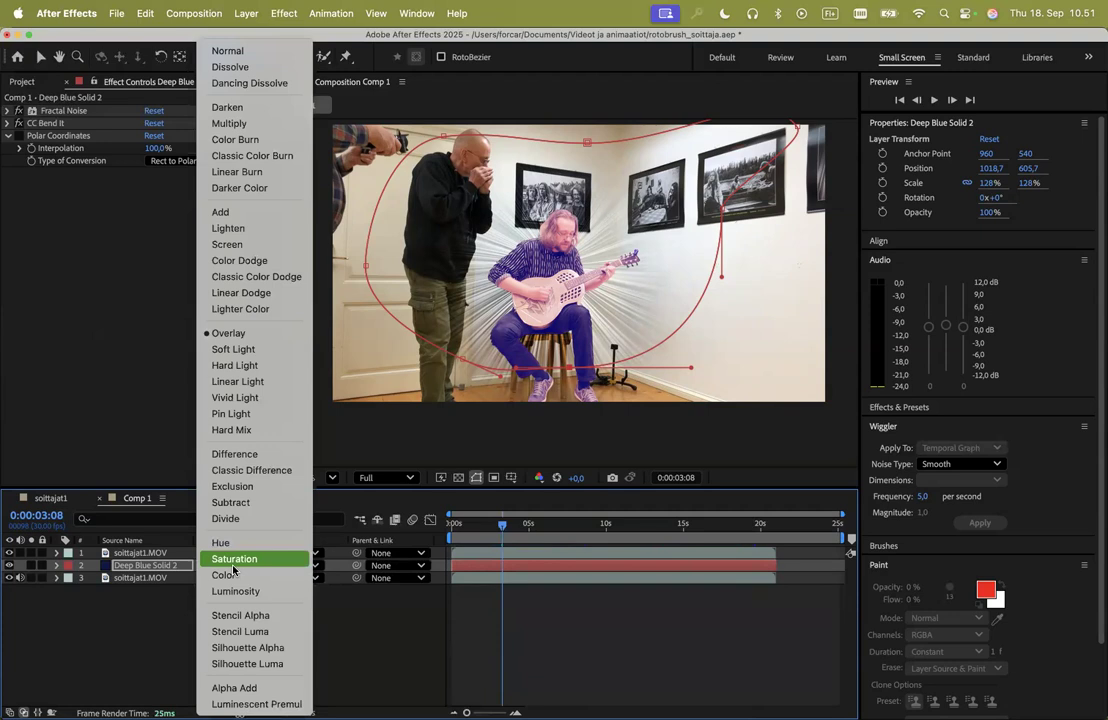
left_click(243, 216)
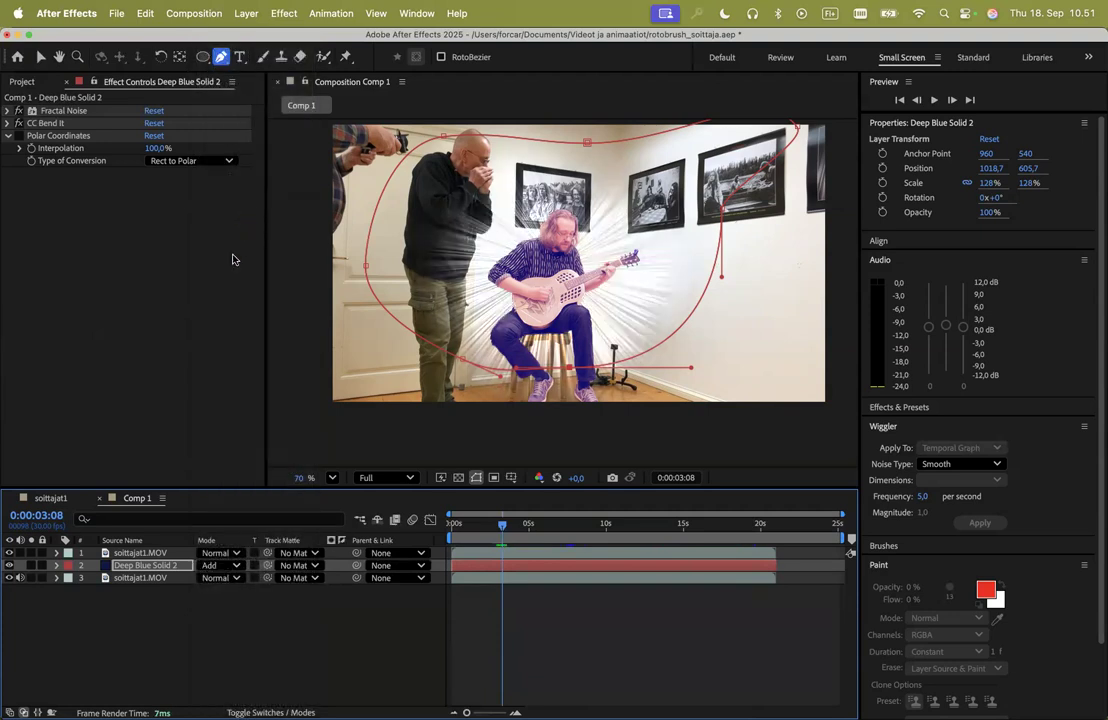
left_click(489, 530)
mouse_move(489, 533)
left_mouse_down()
mouse_move(457, 533)
mouse_move(548, 538)
mouse_move(497, 538)
mouse_move(517, 540)
mouse_move(498, 540)
mouse_move(507, 543)
left_mouse_up()
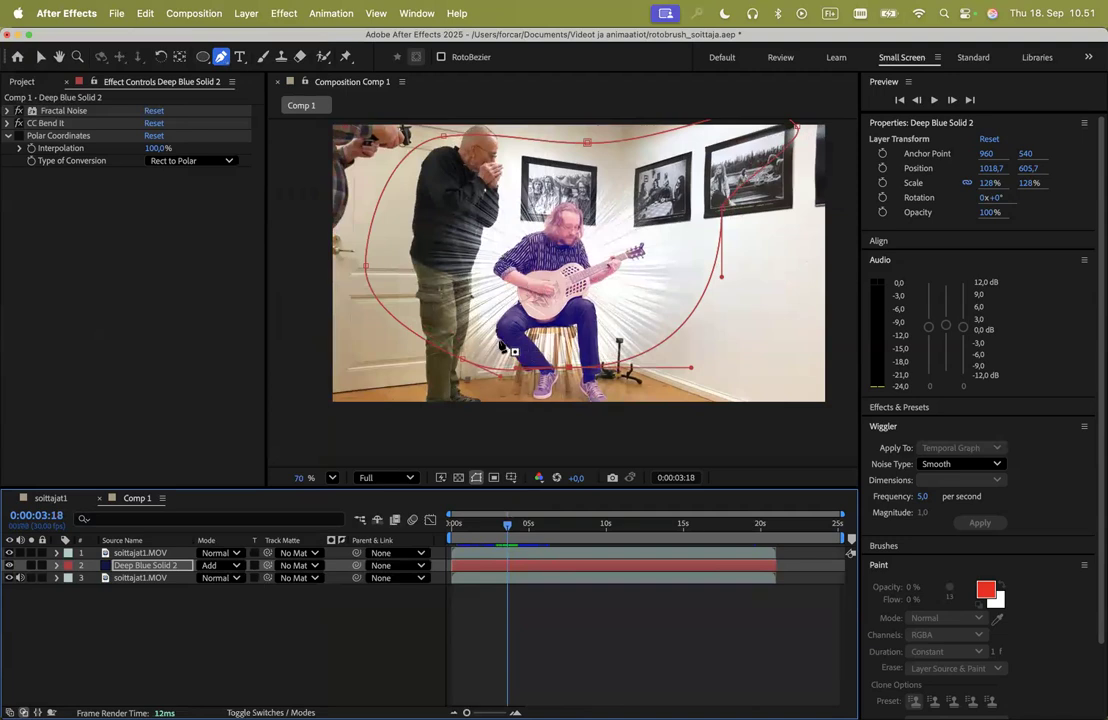
- Apply the Curves effect to Deep Blue Solid 2 and slightly lower the RGB curve's highlight endpoint
left_click(205, 13)
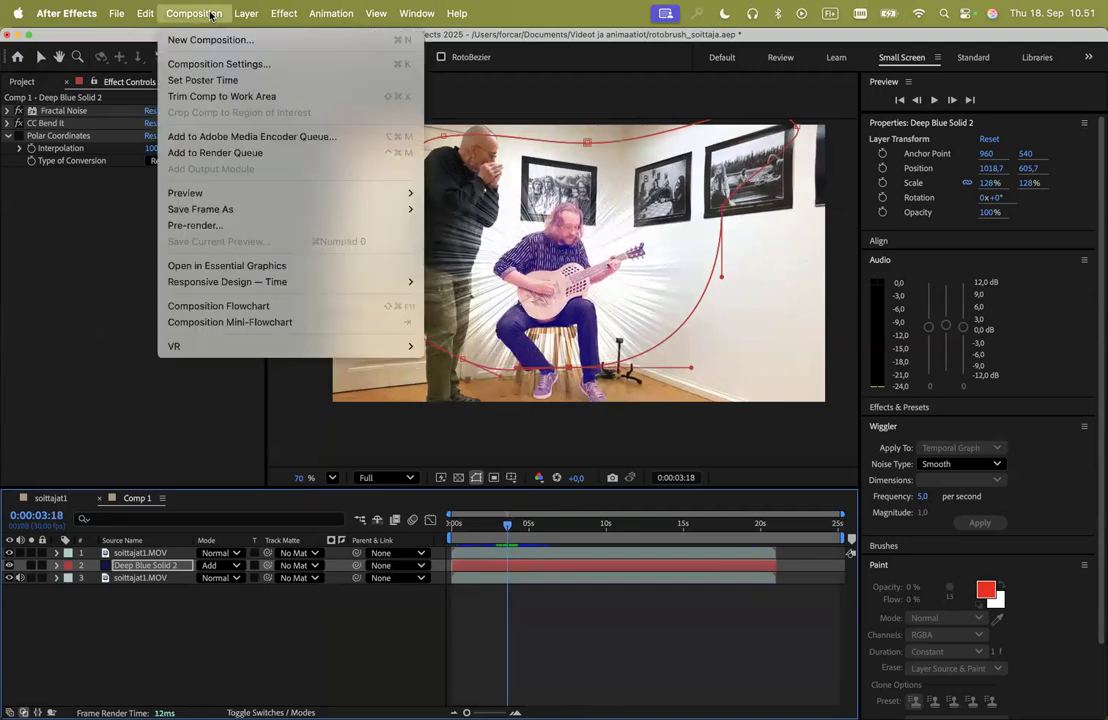
mouse_move(283, 15)
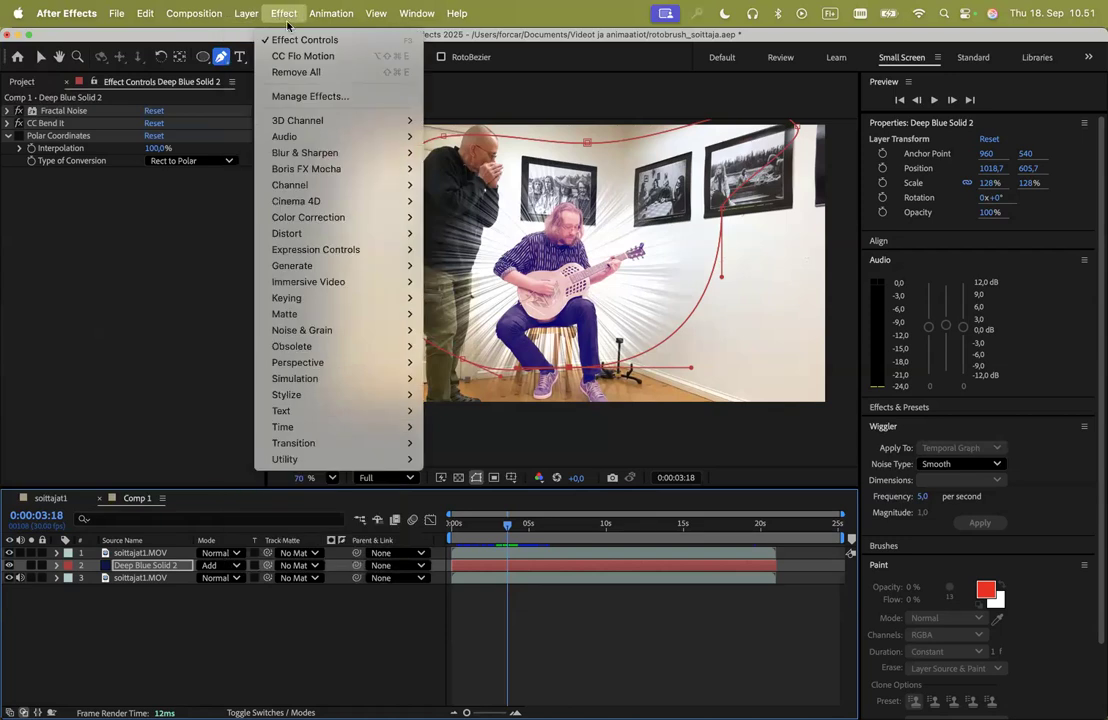
mouse_move(311, 218)
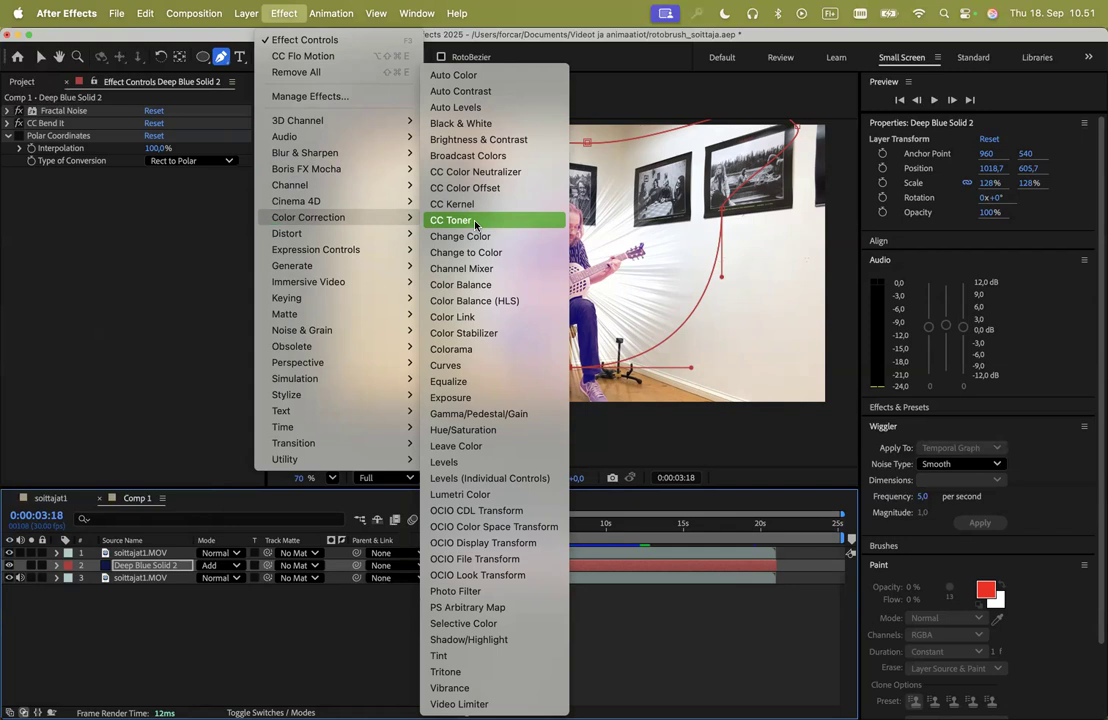
left_click(478, 368)
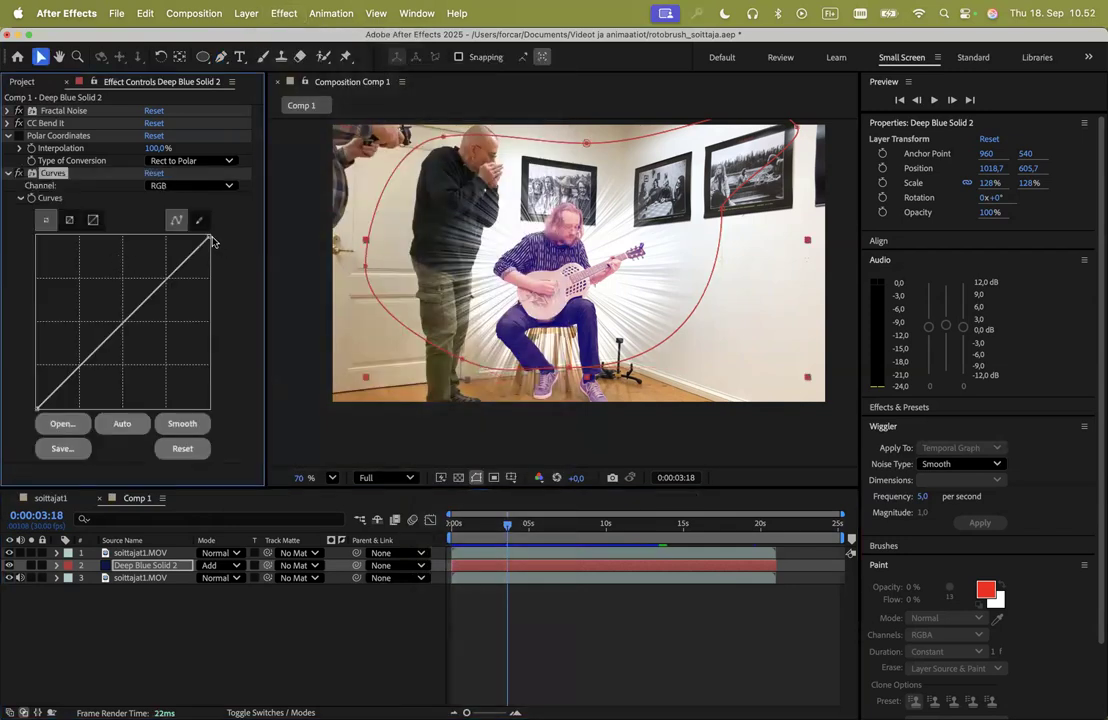
mouse_move(209, 235)
left_mouse_down()
mouse_move(209, 280)
mouse_move(209, 237)
left_mouse_up()
- Raise the midtones of the Red curve, lower its highlight endpoint, and nudge its shadow endpoint slightly inward
left_click(223, 188)
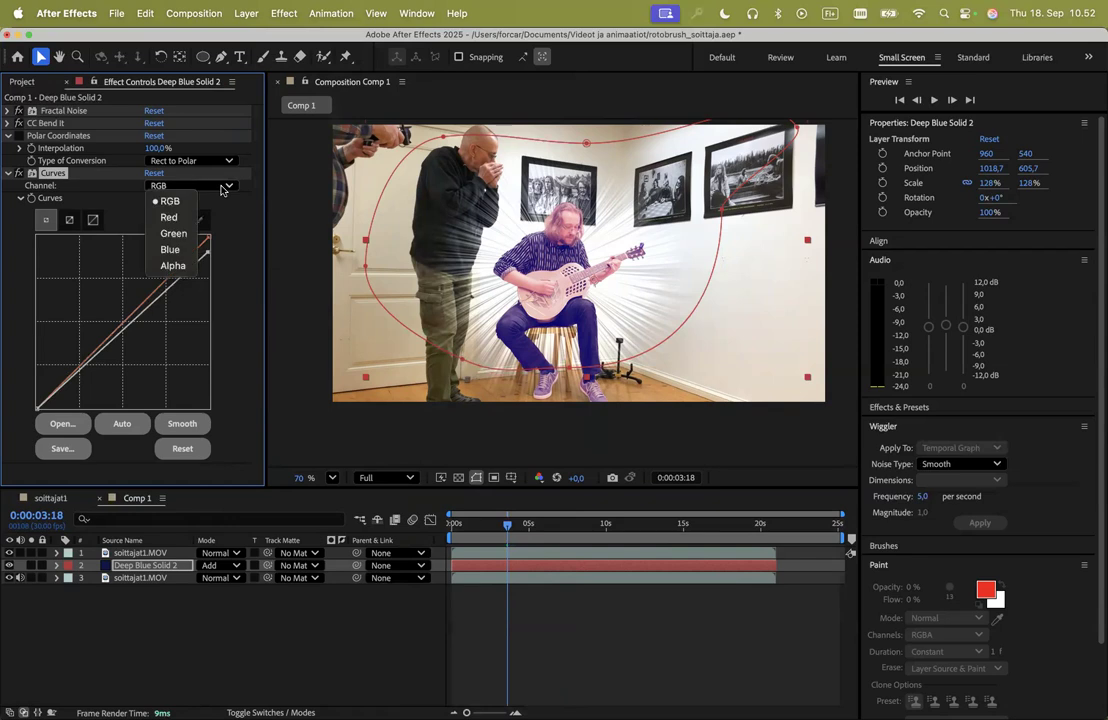
left_click(178, 218)
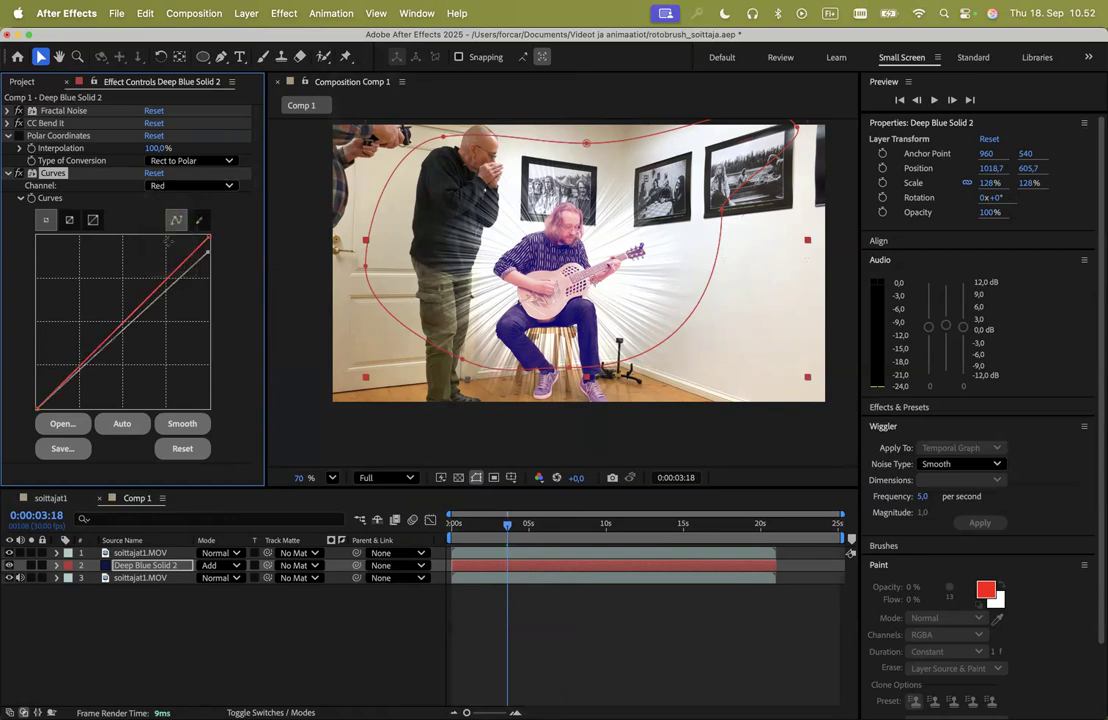
left_click_drag(172, 268, 109, 294)
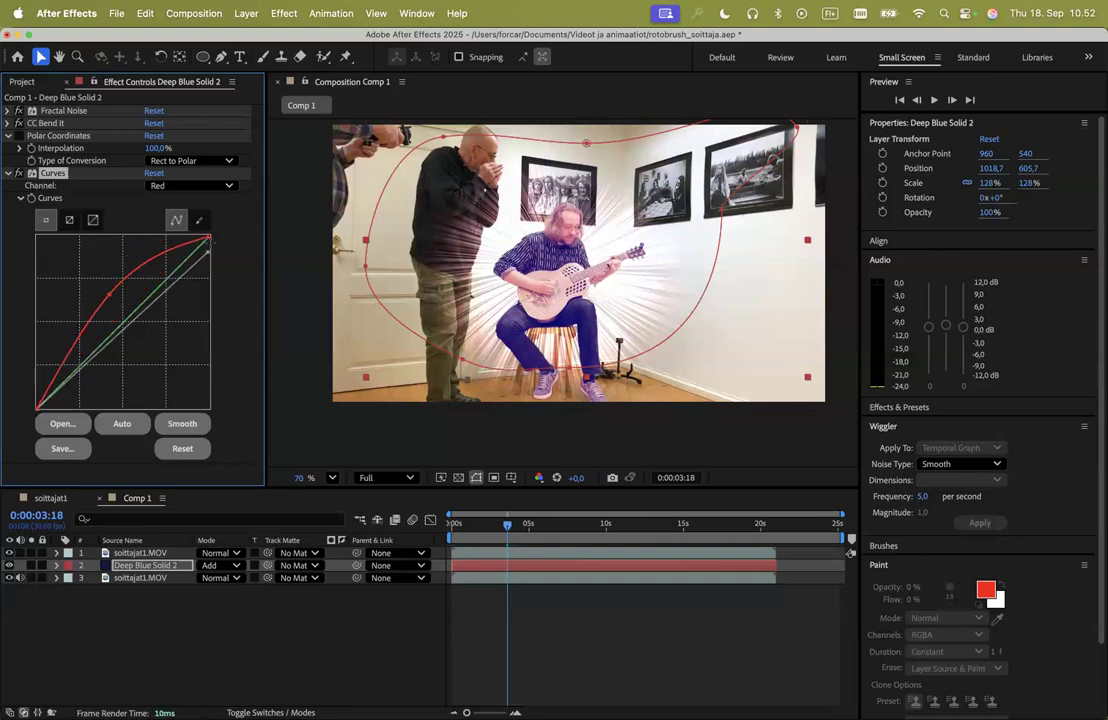
left_click_drag(210, 238, 210, 282)
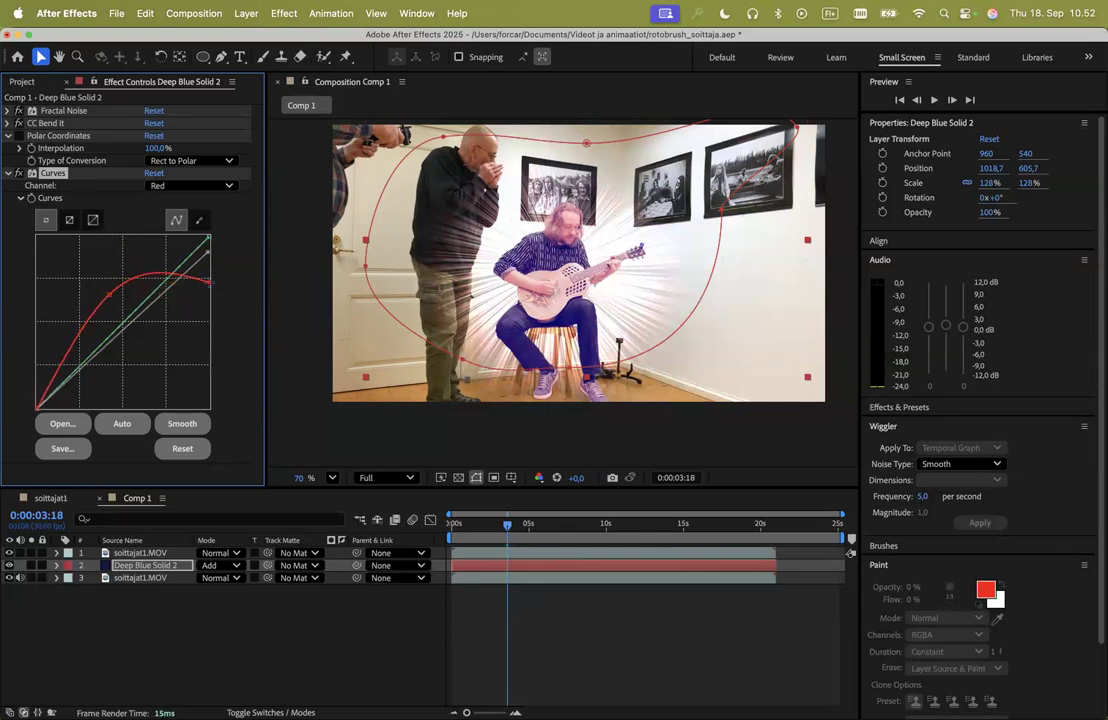
mouse_move(38, 407)
left_mouse_down()
mouse_move(84, 410)
mouse_move(57, 380)
mouse_move(60, 427)
mouse_move(40, 413)
left_mouse_up()
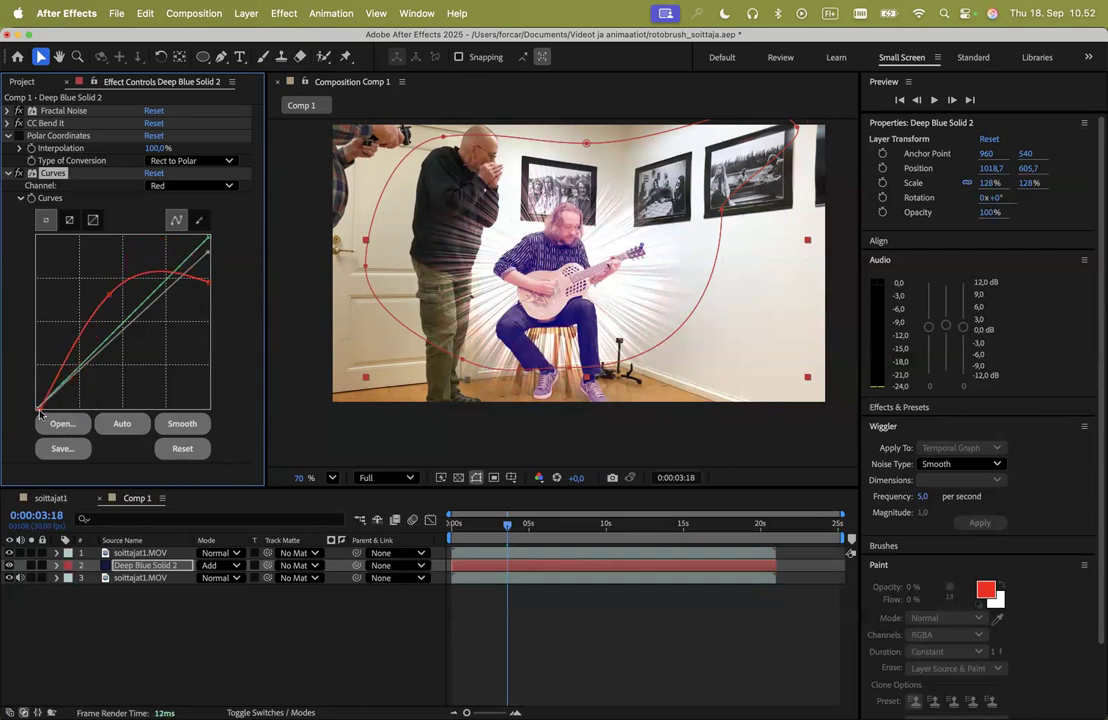
- Bow the Green curve downward, then raise the Blue curve's darker tones and pull its highlight endpoint far down
left_click(165, 200)
left_click_drag(98, 348, 156, 335)
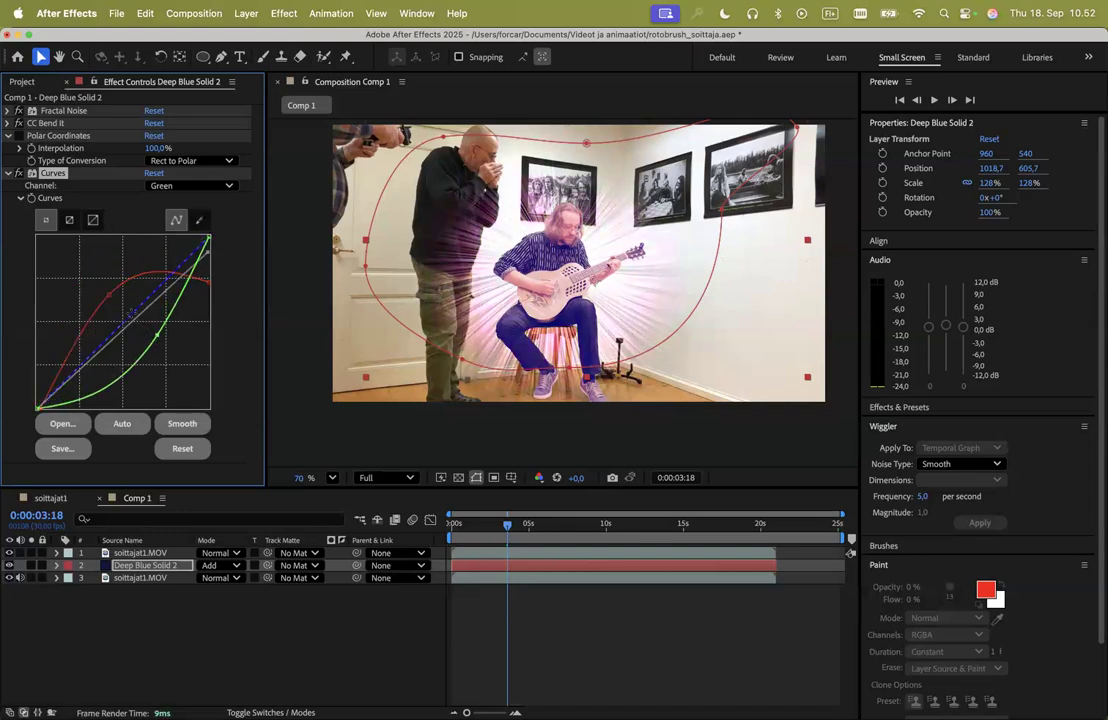
left_click_drag(131, 313, 165, 306)
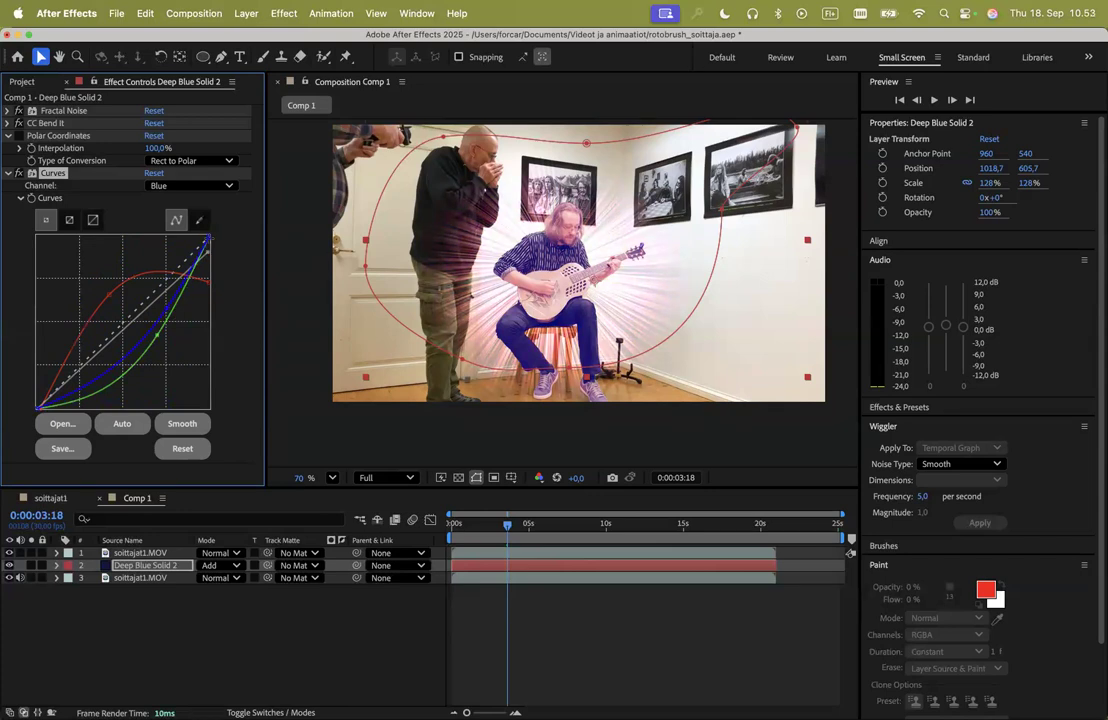
left_click_drag(187, 252, 211, 357)
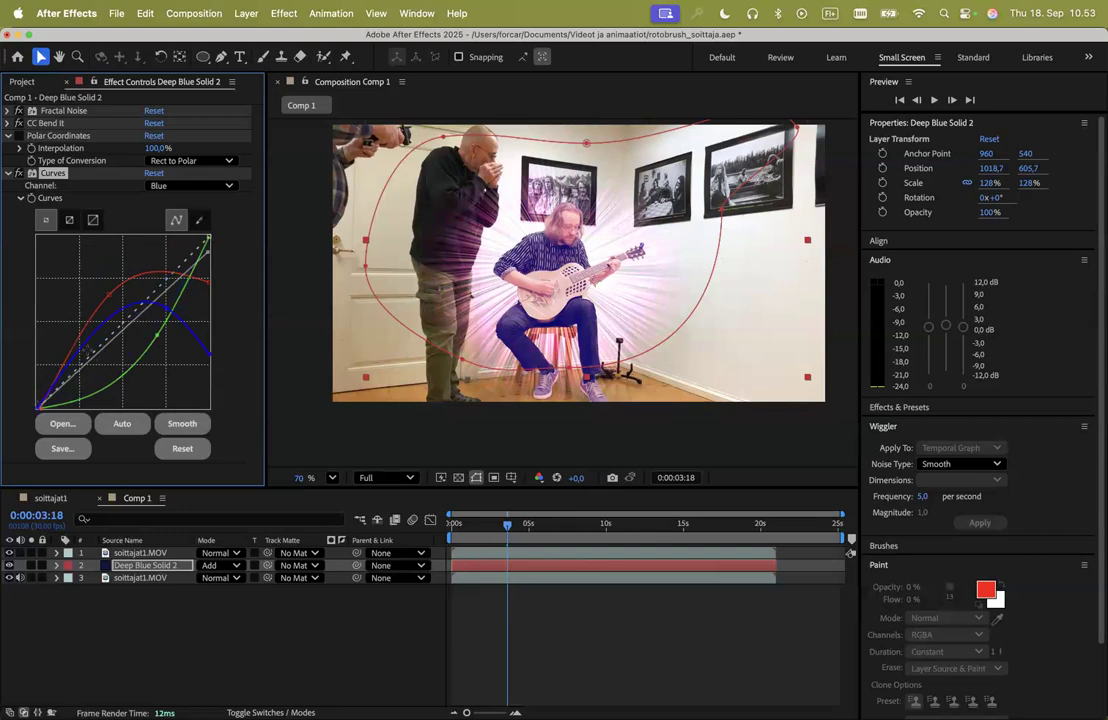
left_click_drag(86, 340, 69, 315)
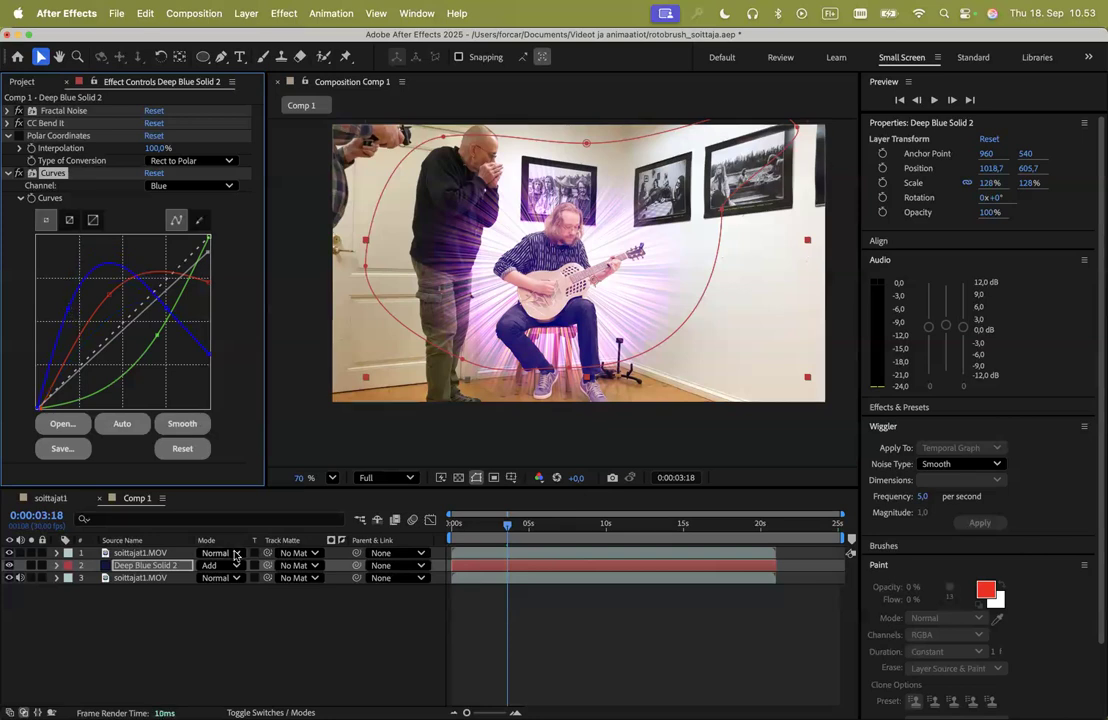
left_click(236, 554)
left_click(238, 486)
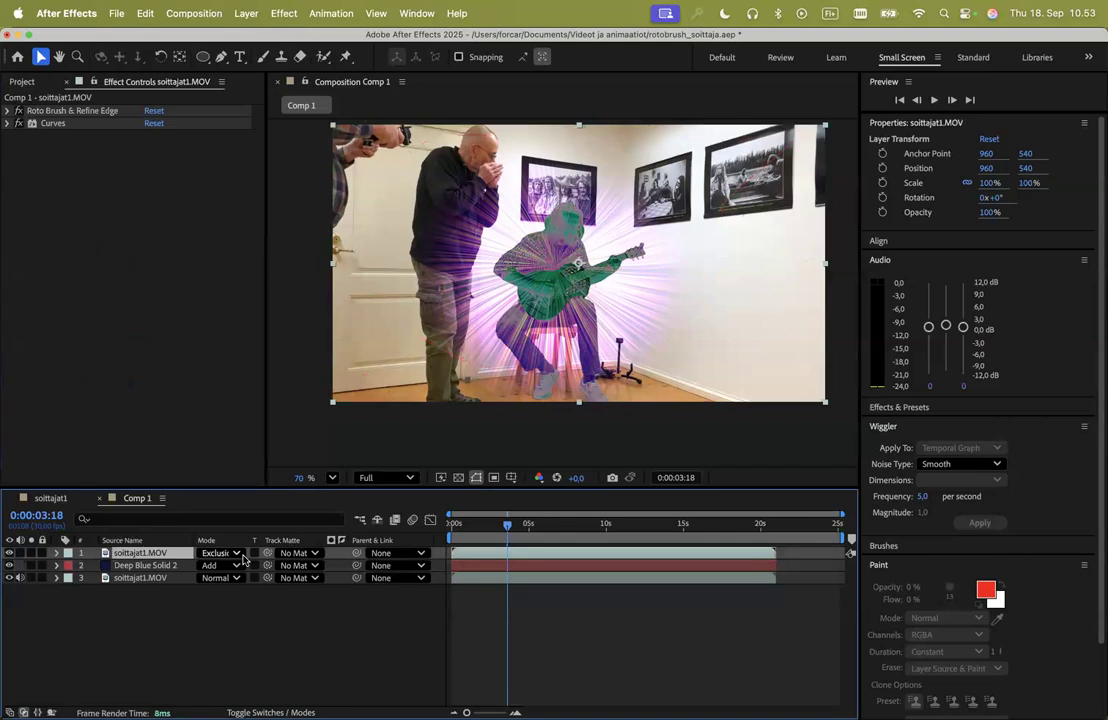
key("super+z")
- Try the Difference, Soft Light and Overlay blending modes on Deep Blue Solid 2
left_click(237, 567)
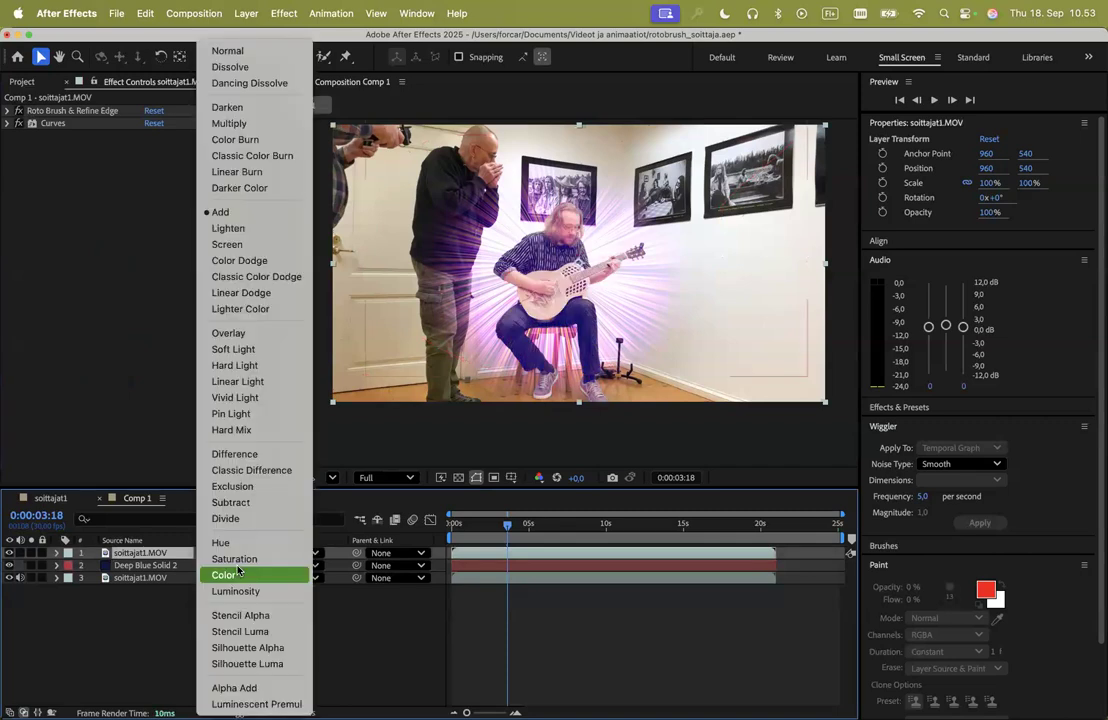
left_click(234, 456)
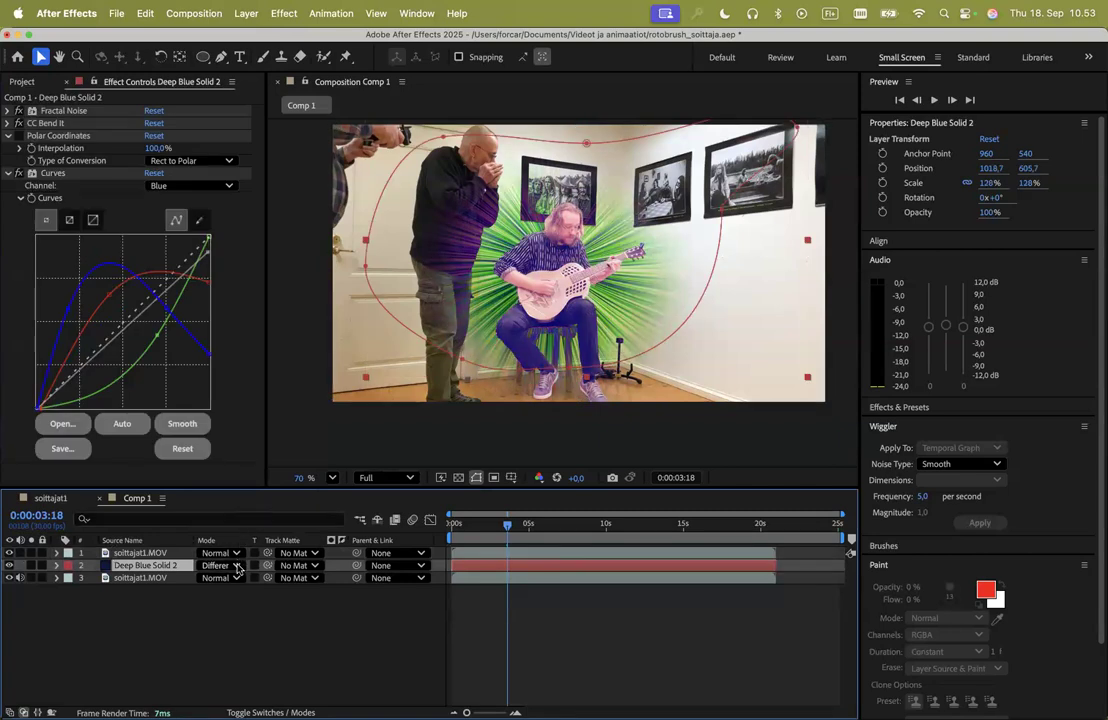
left_click(238, 567)
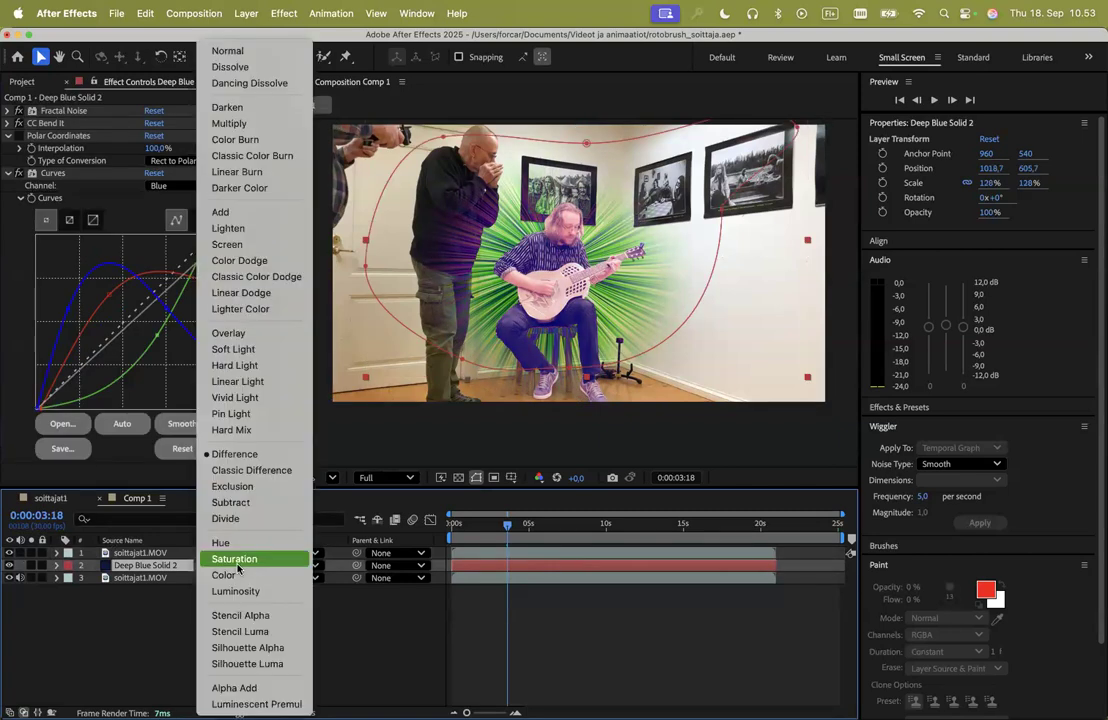
left_click(249, 352)
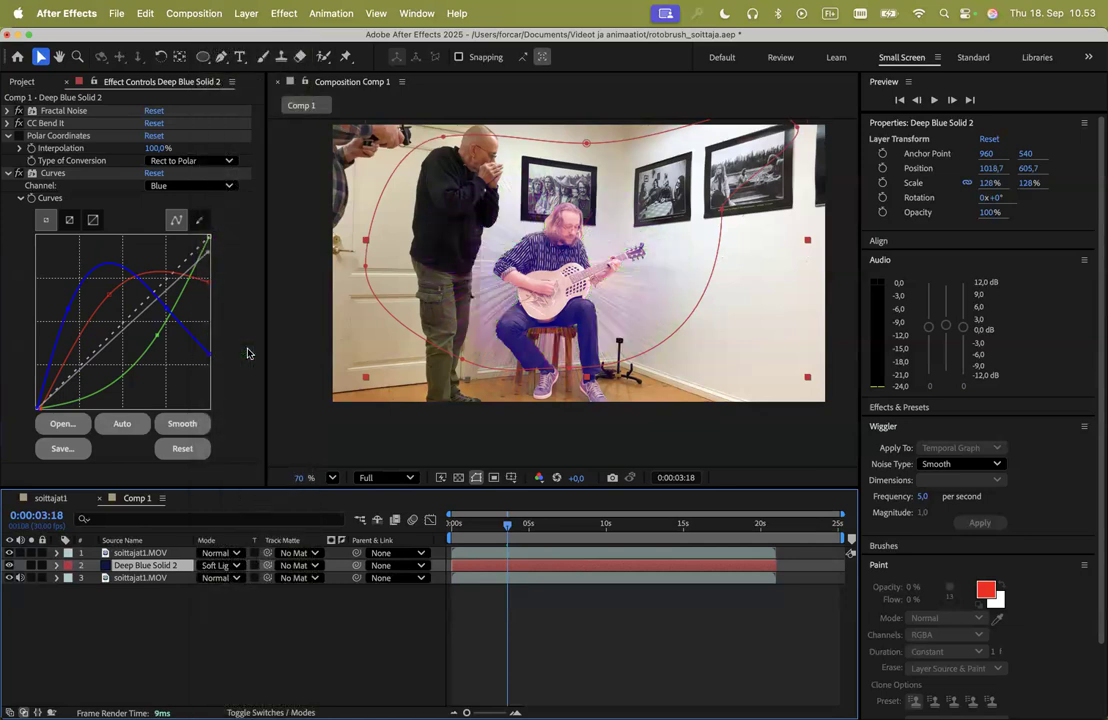
left_click(237, 566)
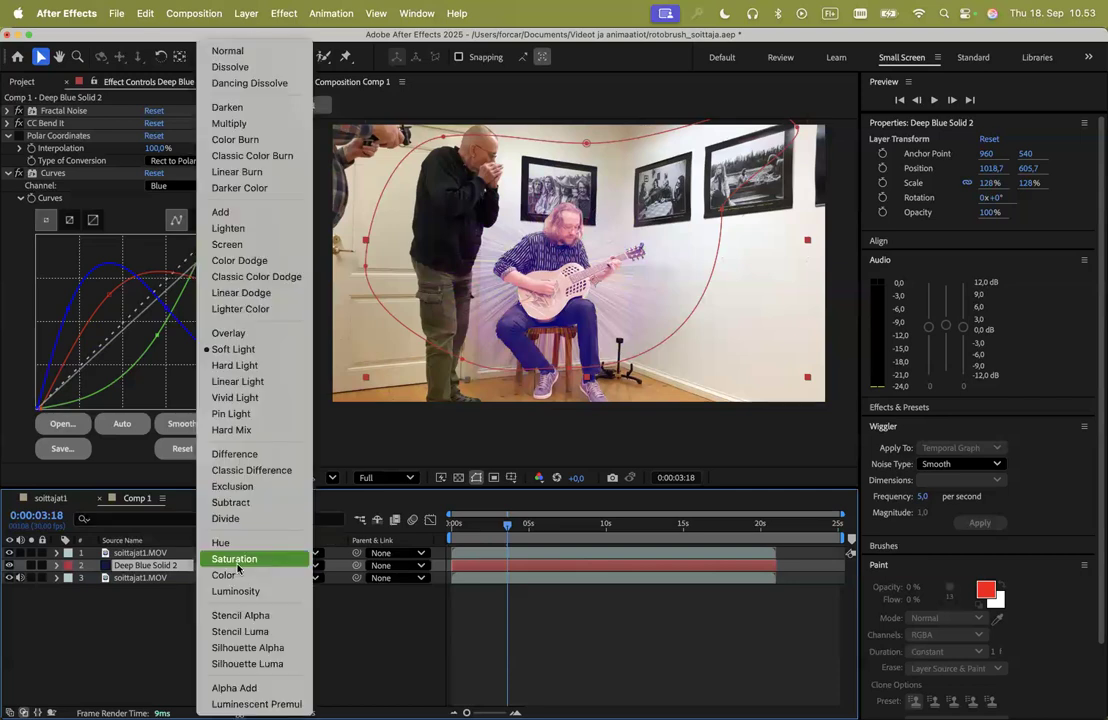
left_click(245, 334)
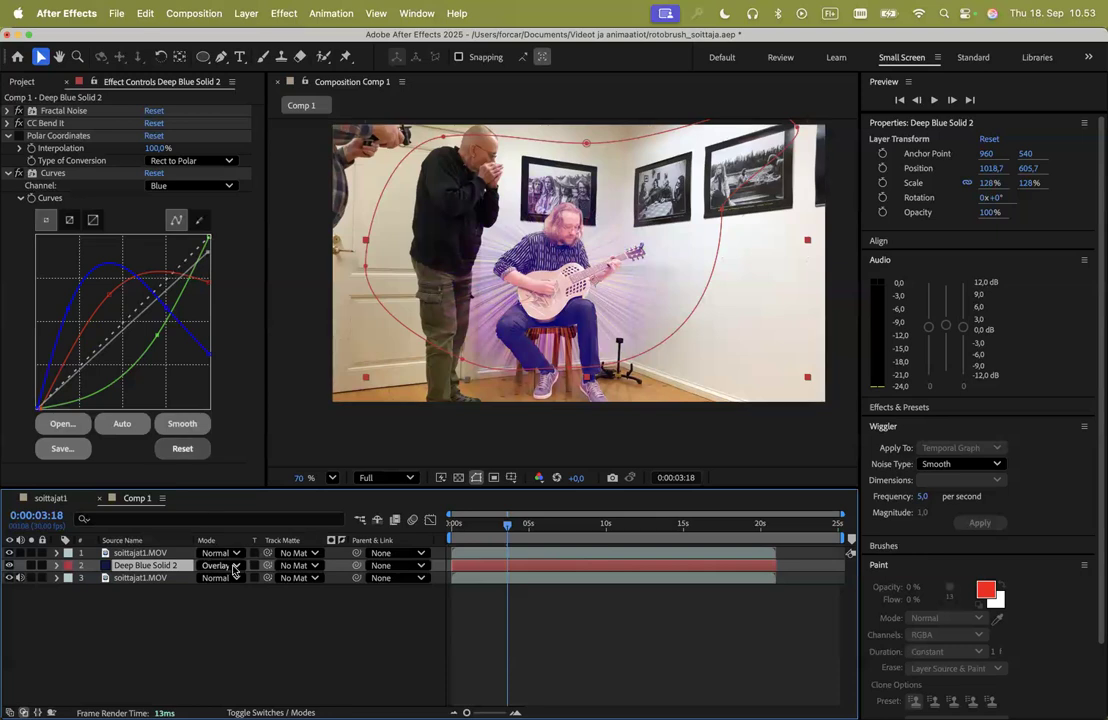
- Move to 0:00:04:14 and try Multiply, Screen and Pin Light blending on Deep Blue Solid 2
mouse_move(507, 525)
left_mouse_down()
mouse_move(461, 527)
mouse_move(519, 535)
left_mouse_up()
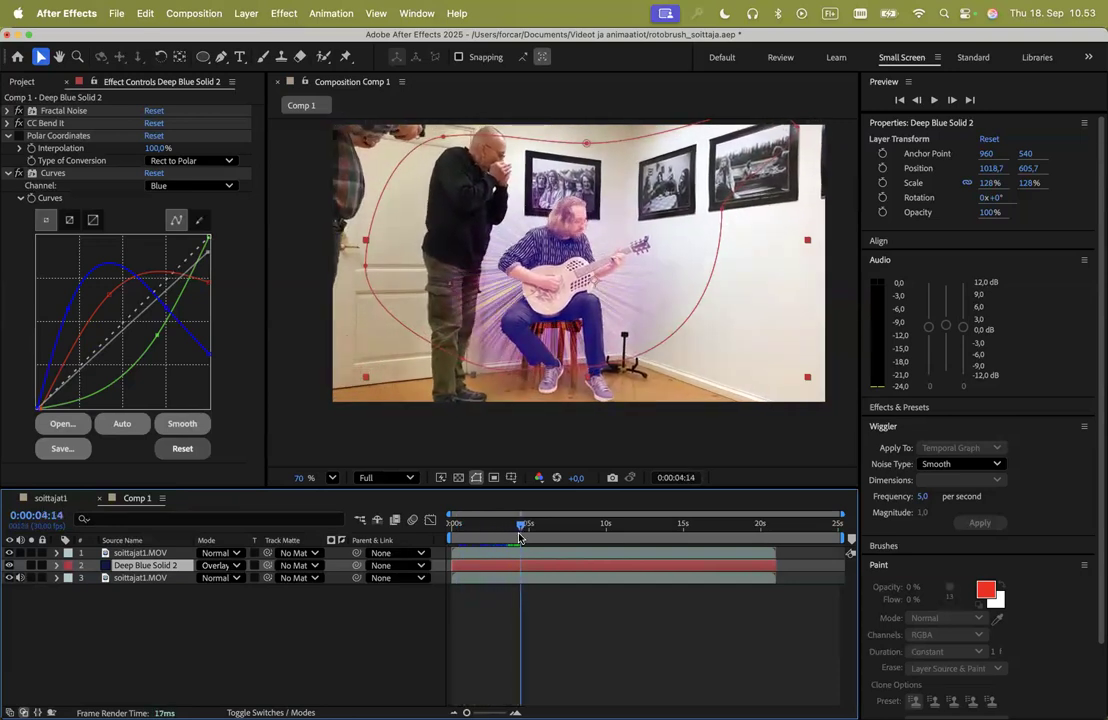
left_click(236, 567)
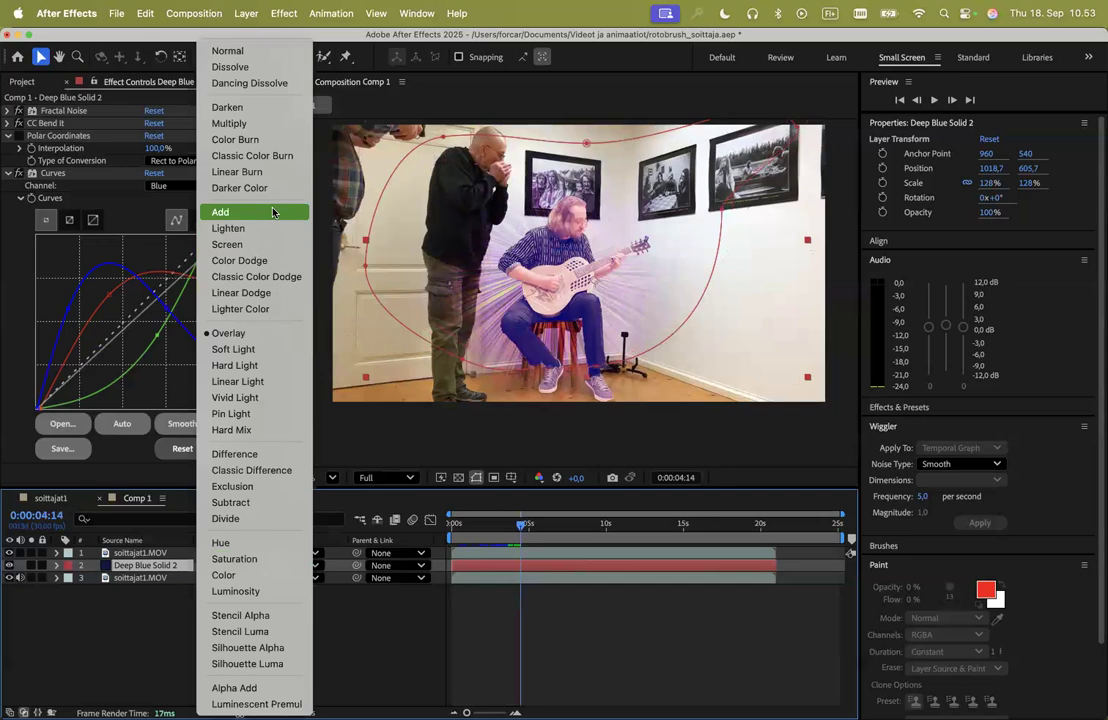
left_click(276, 125)
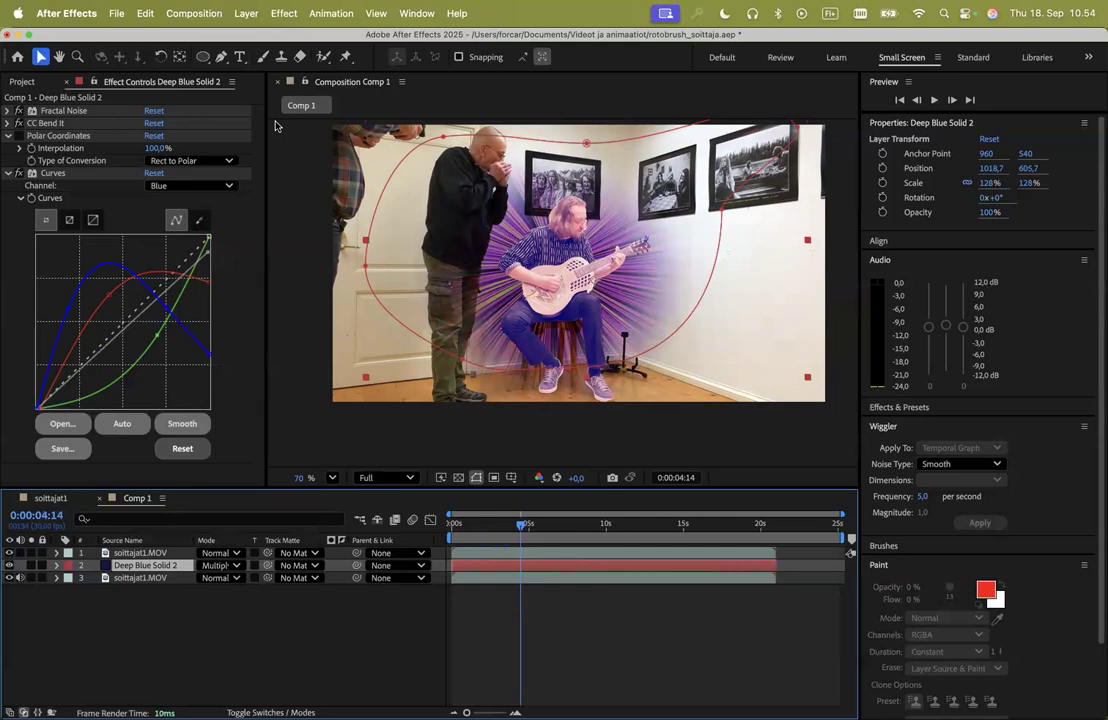
left_click(236, 567)
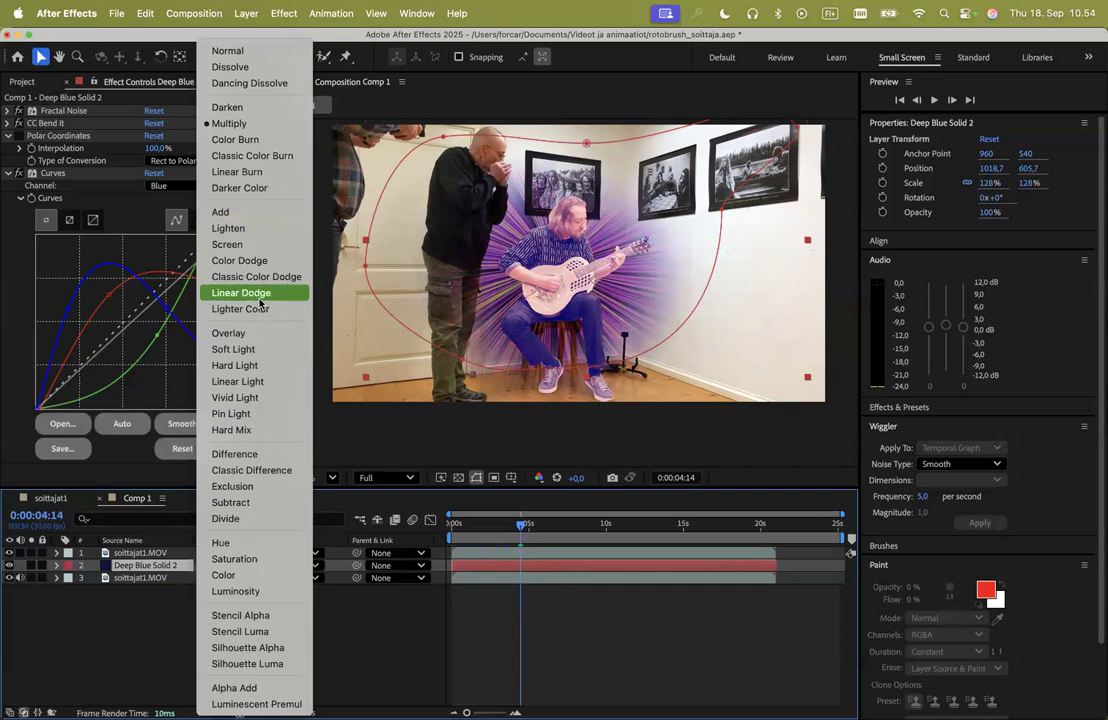
left_click(255, 246)
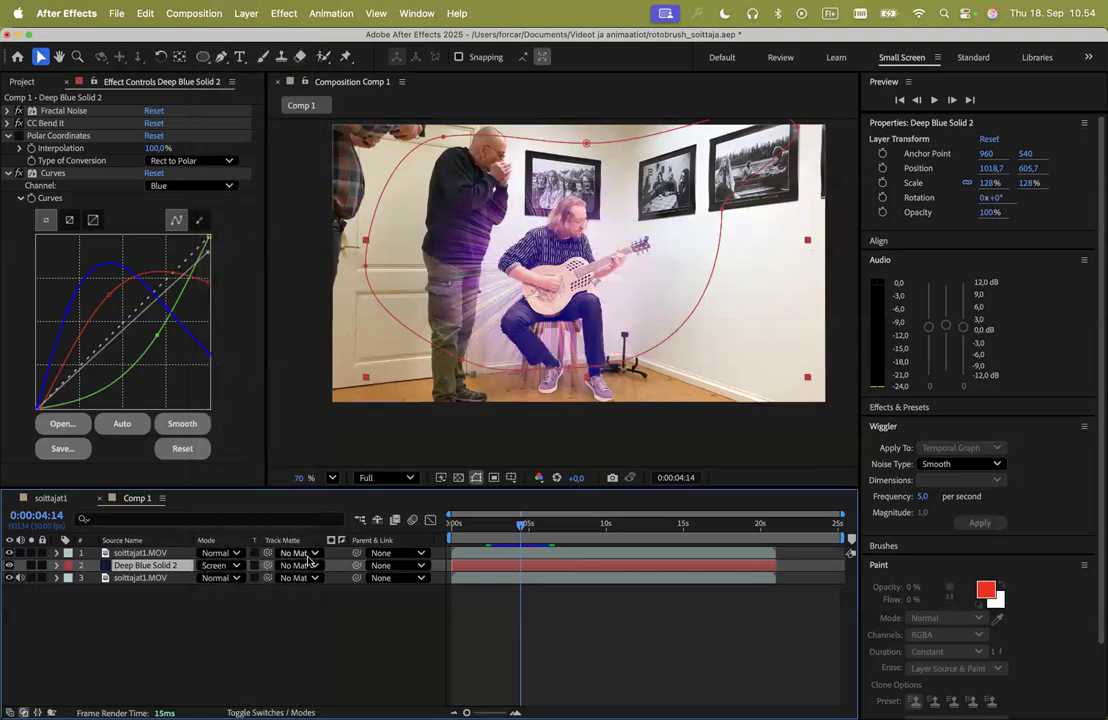
left_click(222, 565)
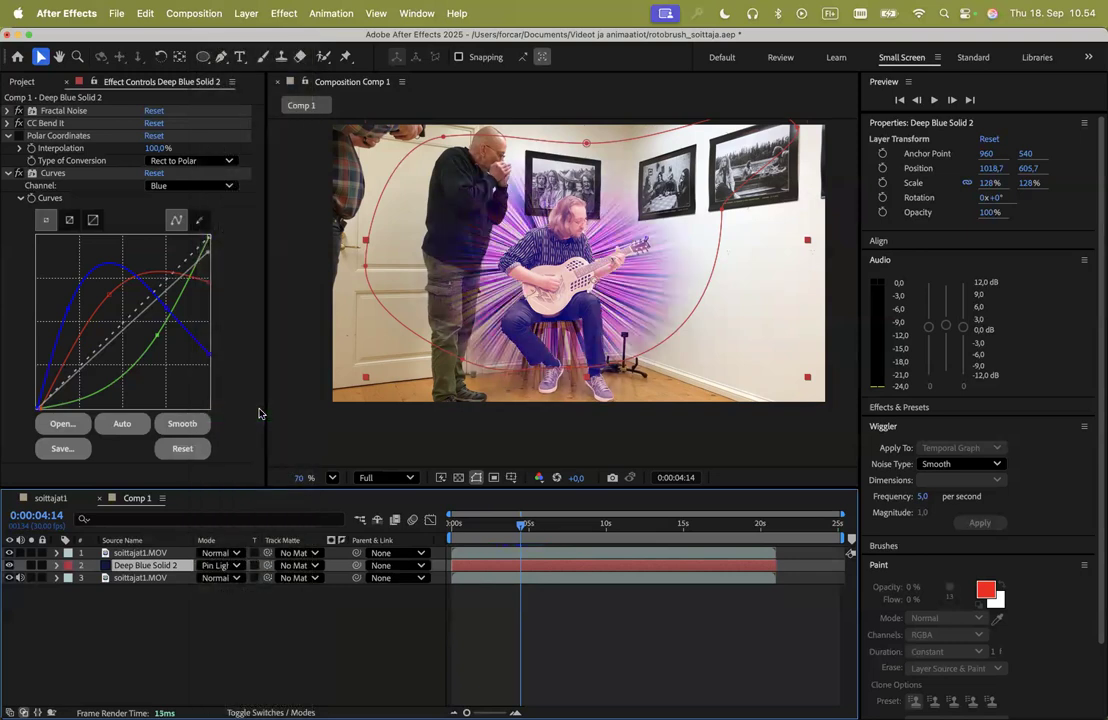
- Compare Lighten, Difference and Screen blending on Deep Blue Solid 2, ending on Lighten again
left_click(237, 566)
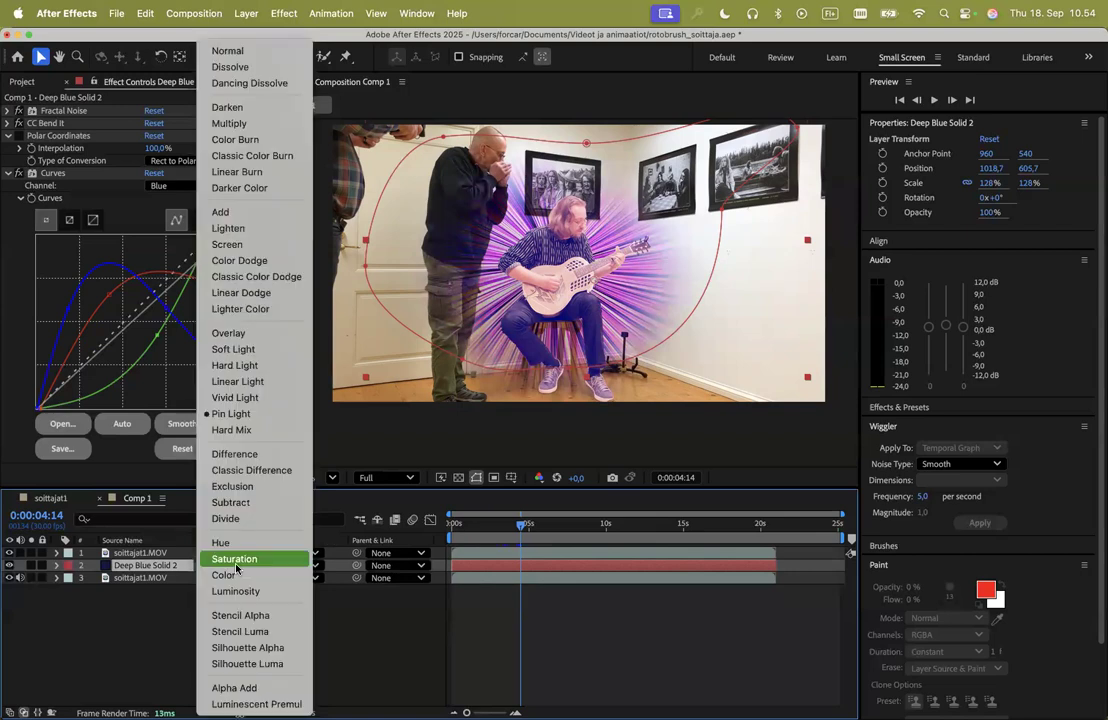
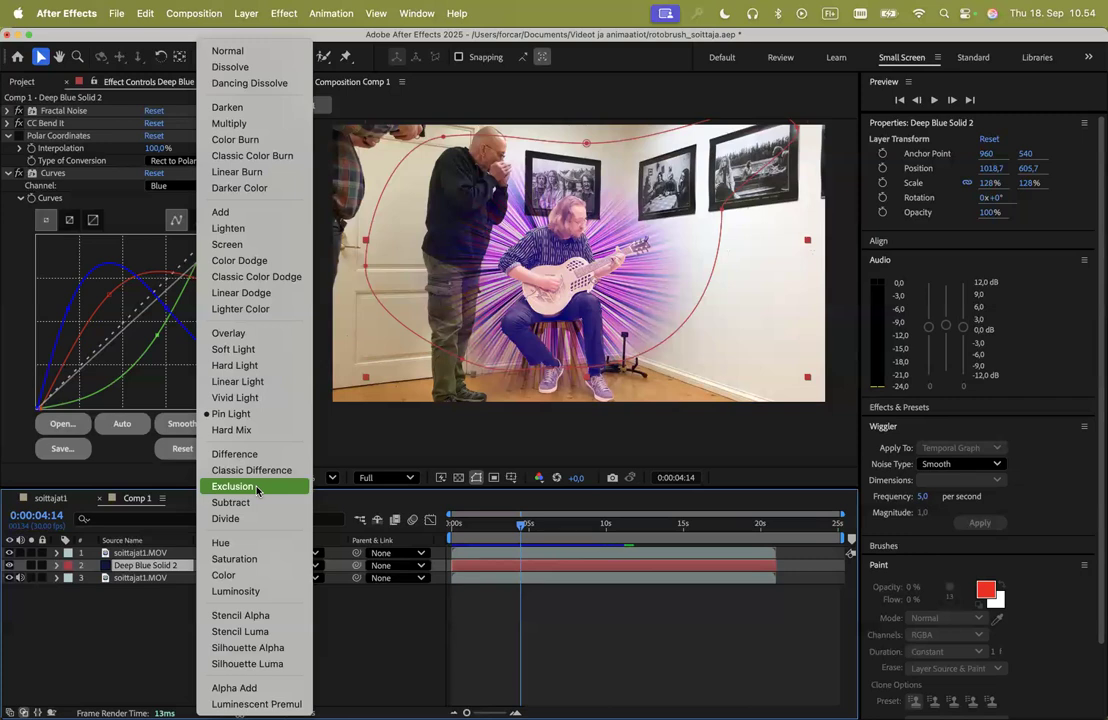
left_click(263, 234)
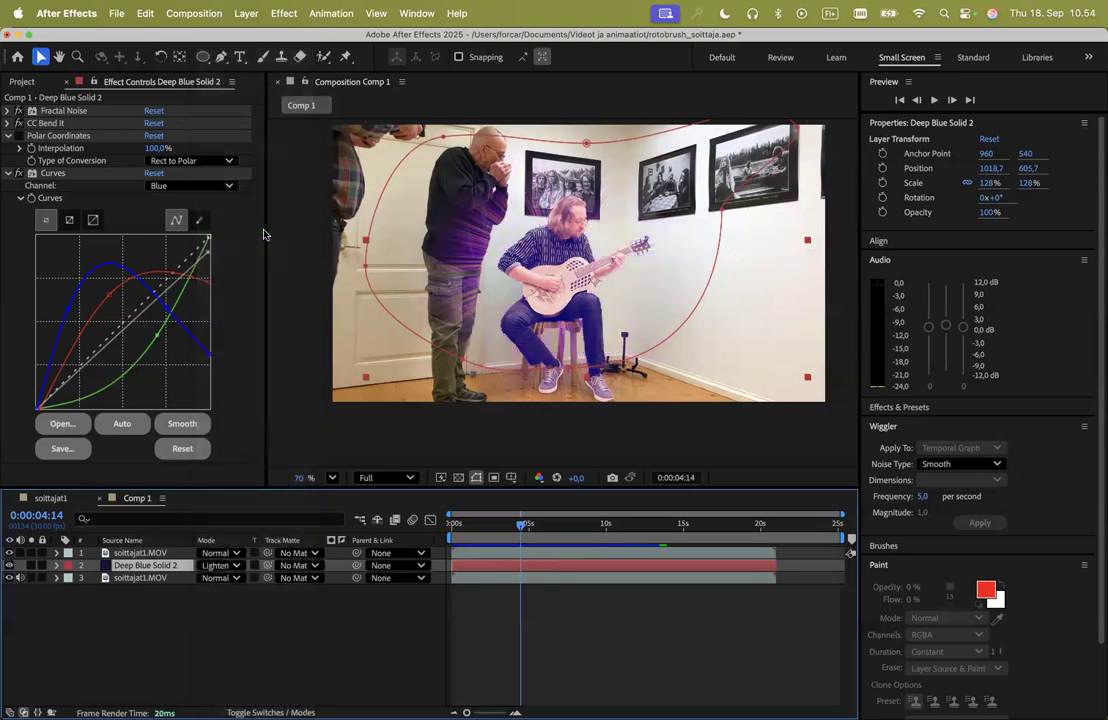
left_click(215, 565)
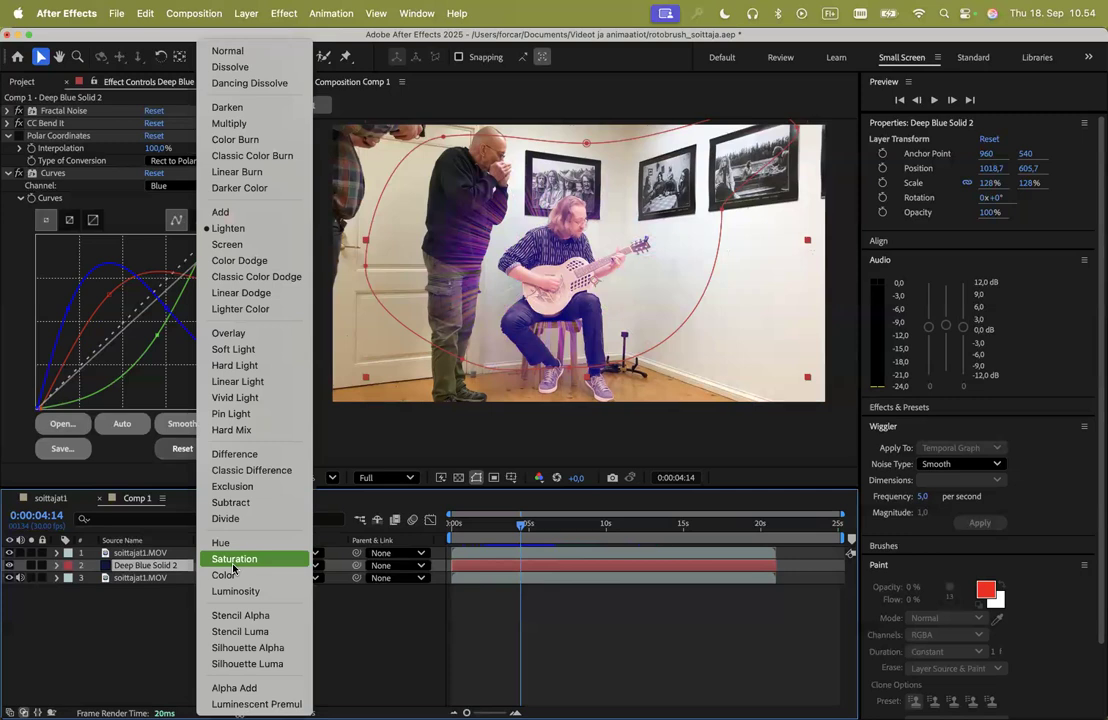
left_click(258, 456)
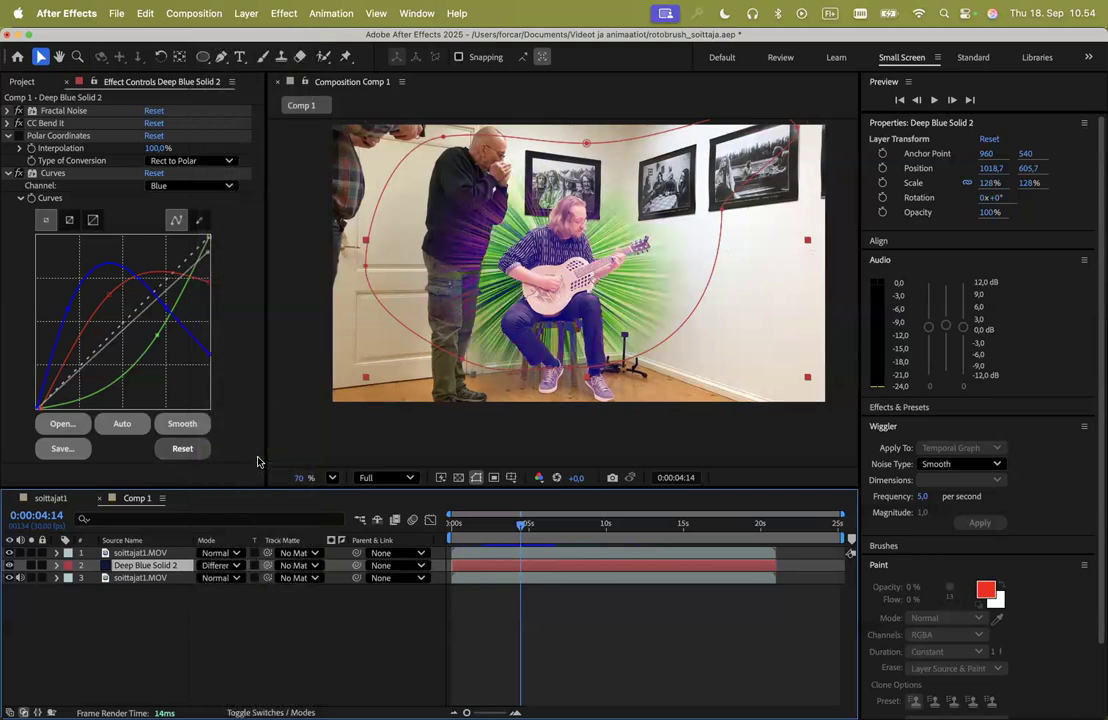
left_click(216, 565)
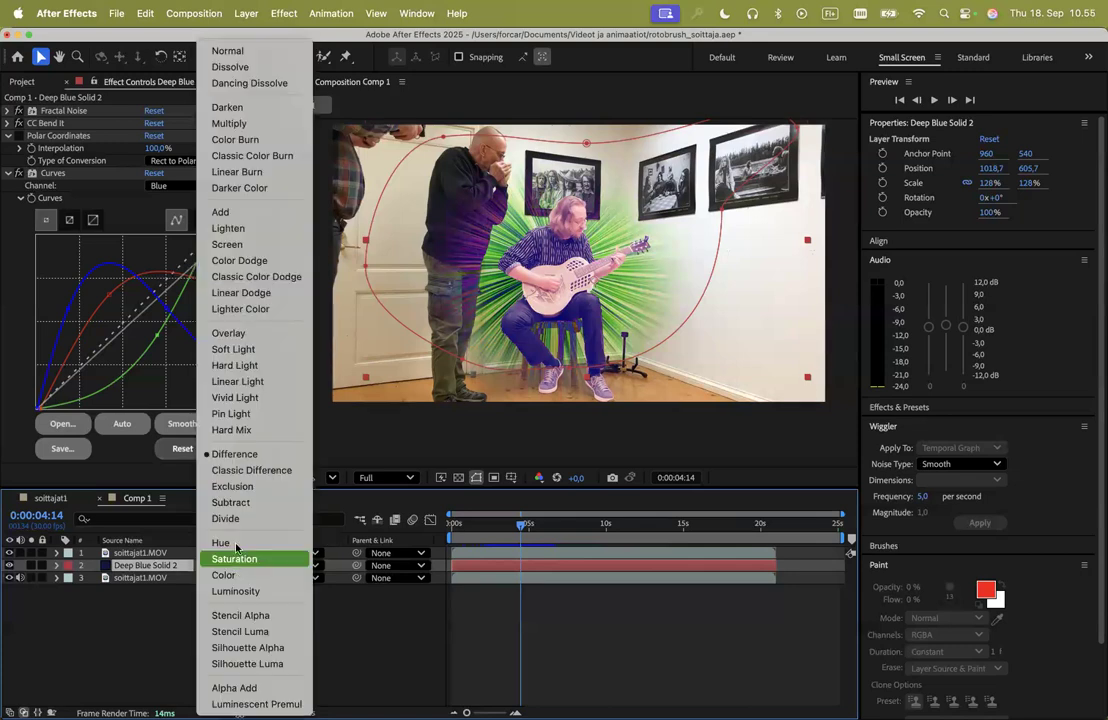
left_click(276, 244)
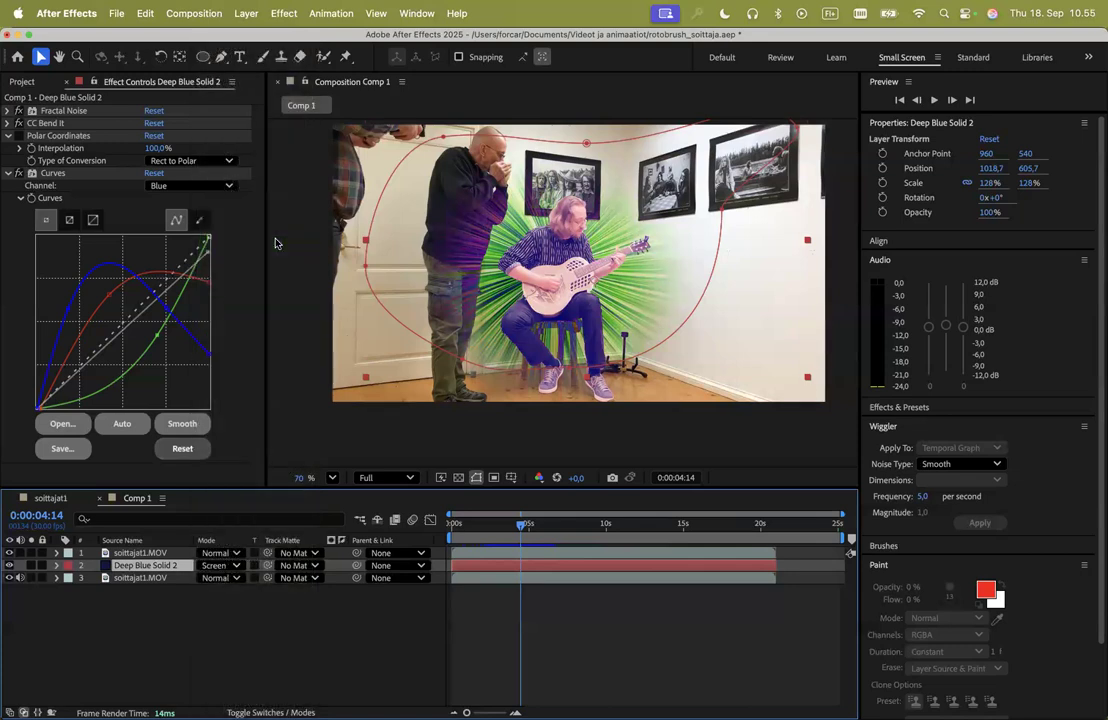
left_click(238, 568)
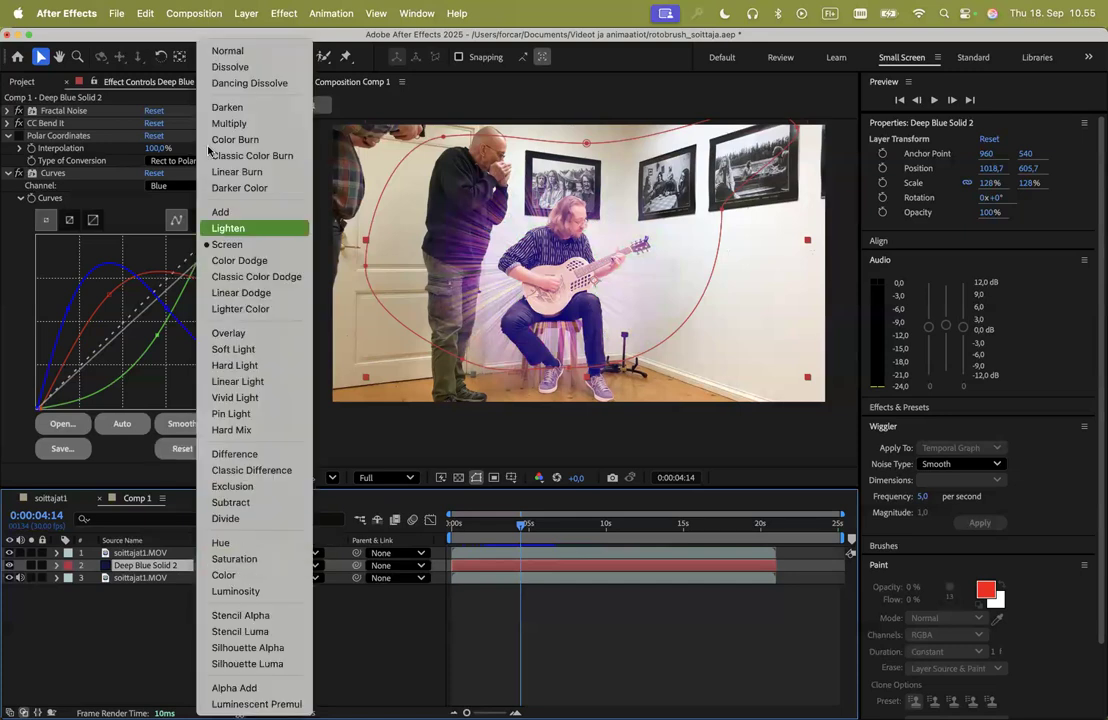
left_click(213, 234)
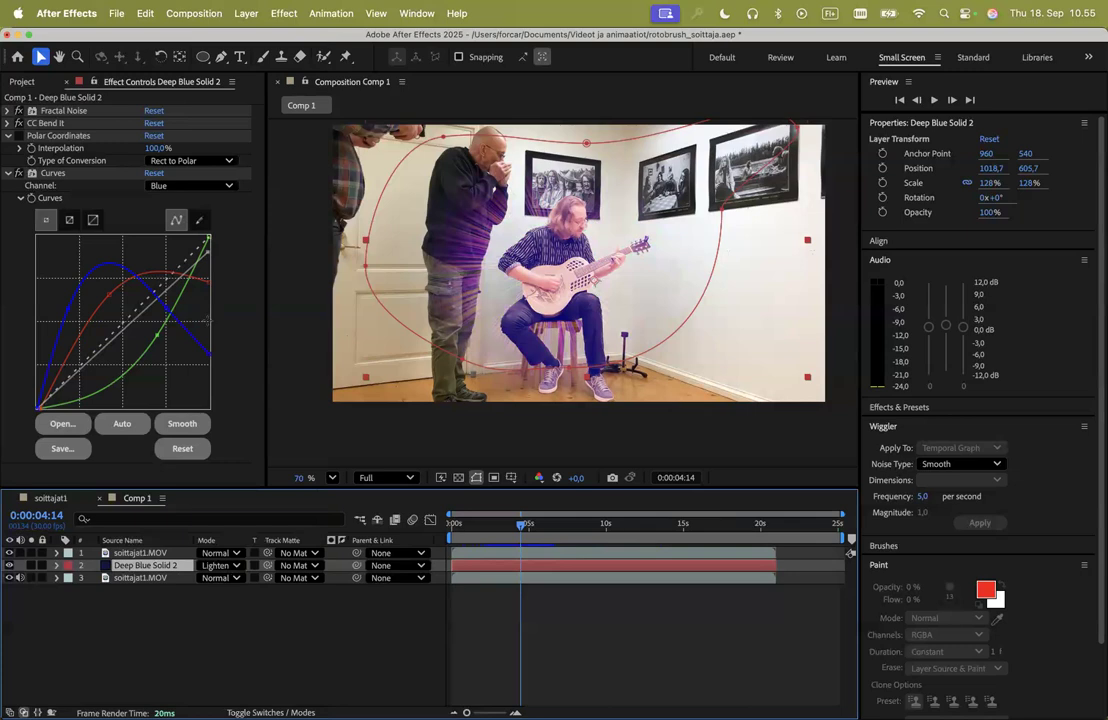
- Set Deep Blue Solid 2's blending mode to Add, collapse its Polar Coordinates and Curves settings, and deselect the layer
left_click(238, 566)
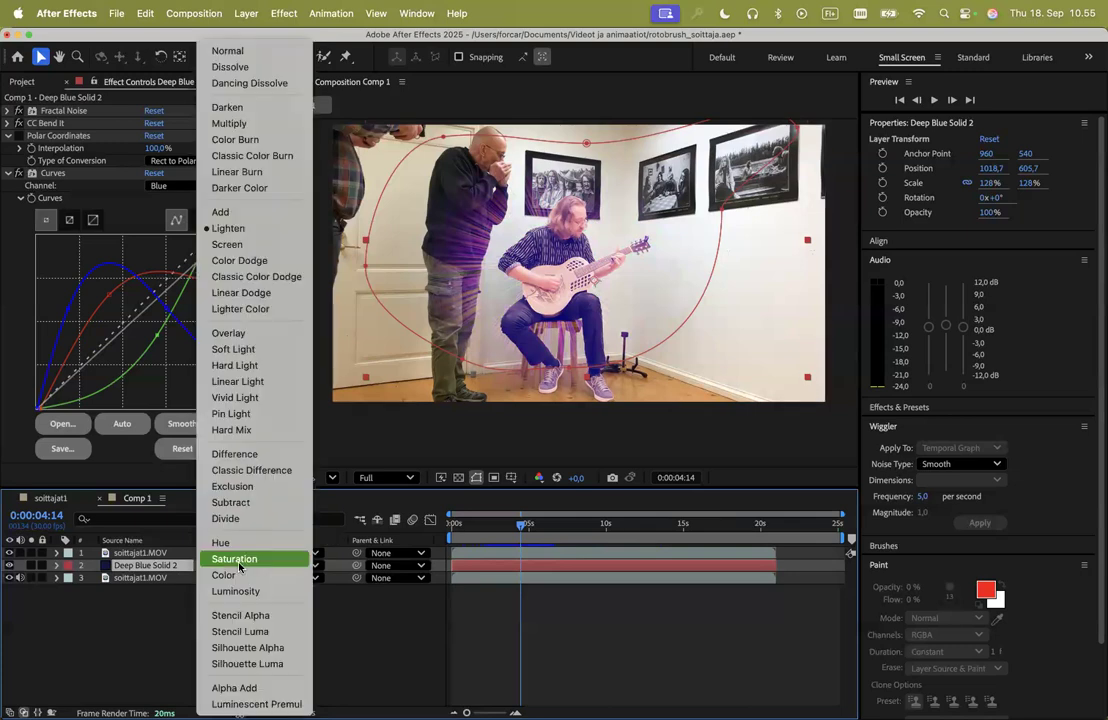
left_click(222, 212)
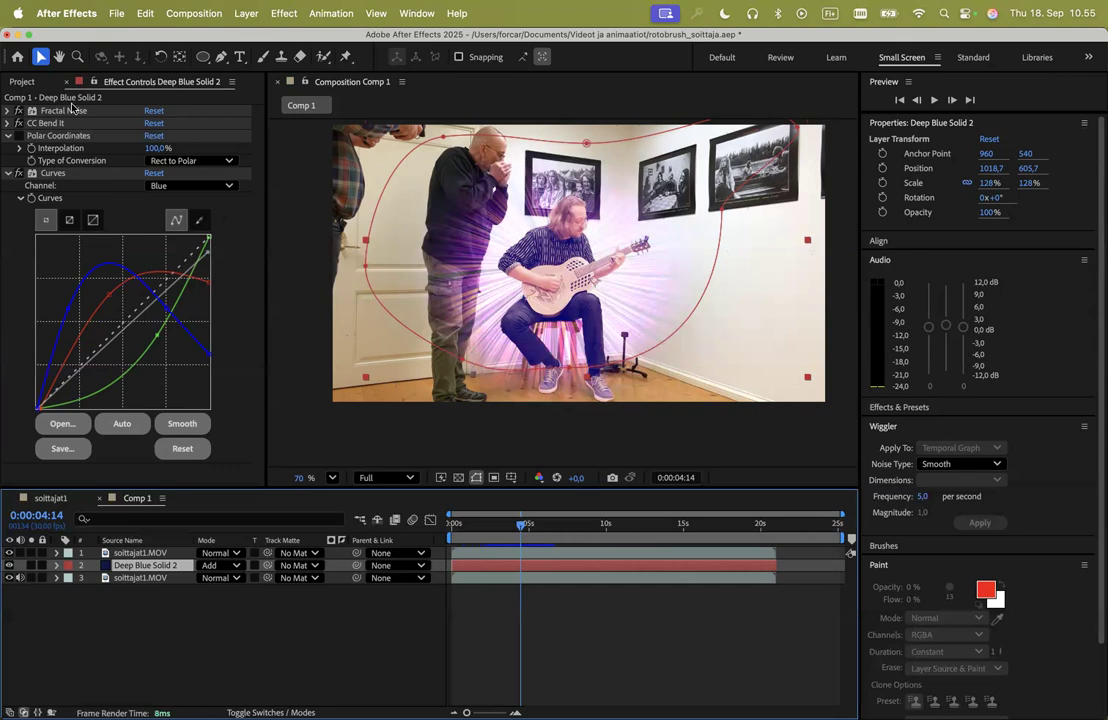
left_click(9, 136)
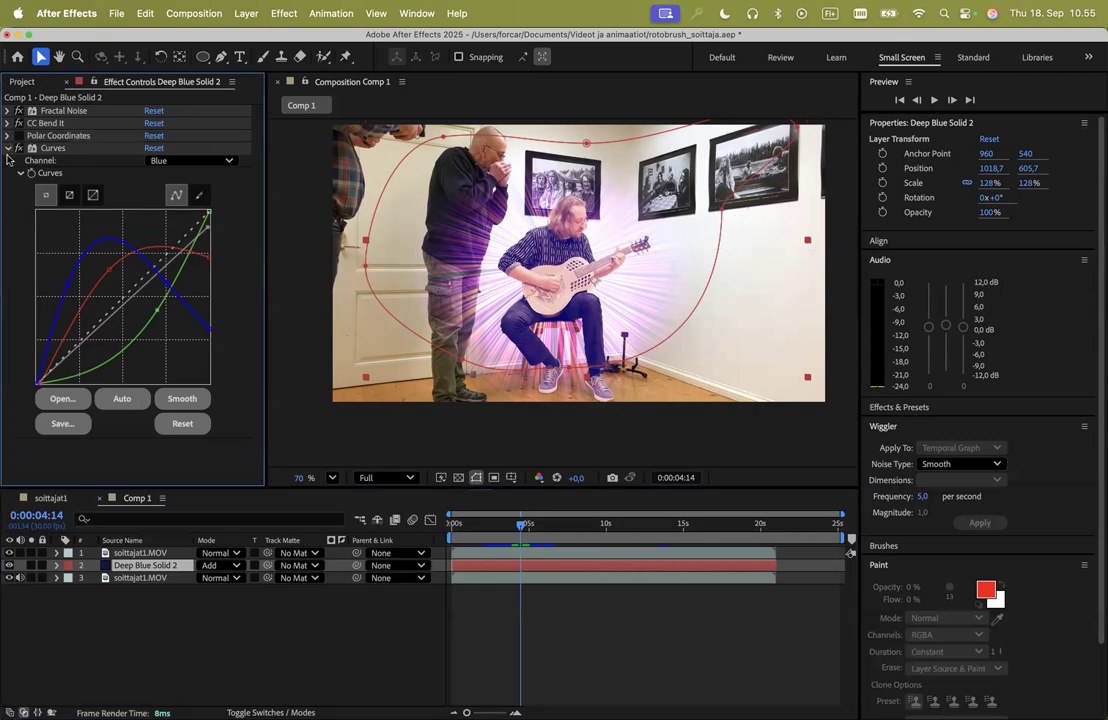
left_click(8, 148)
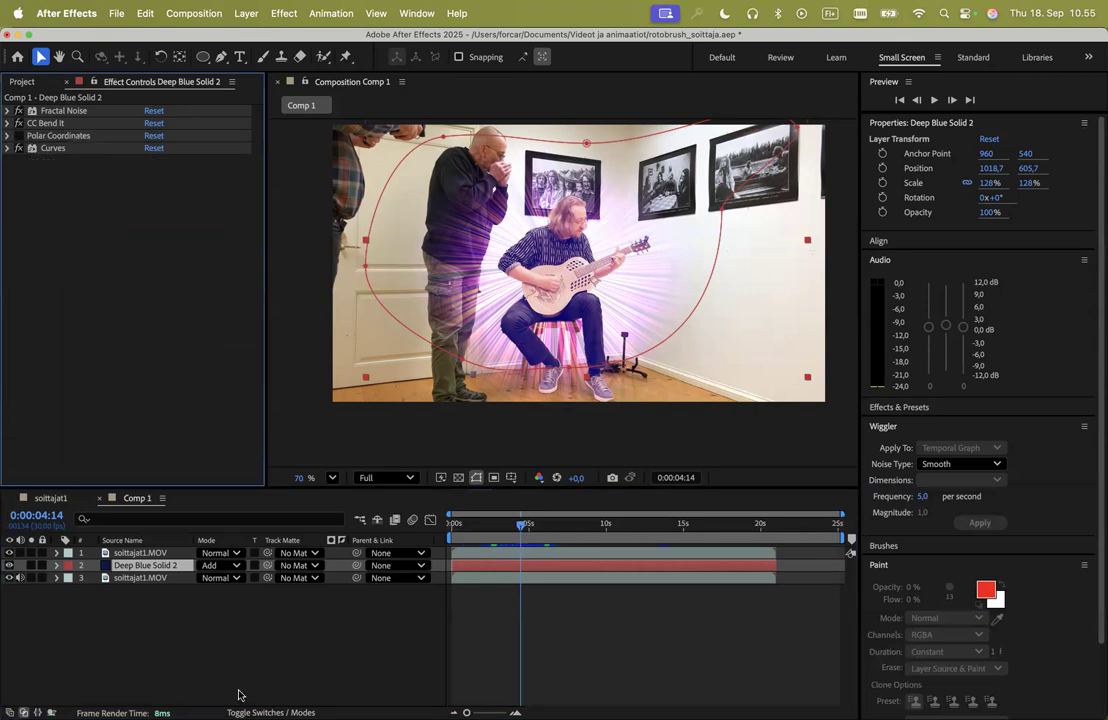
left_click(183, 660)
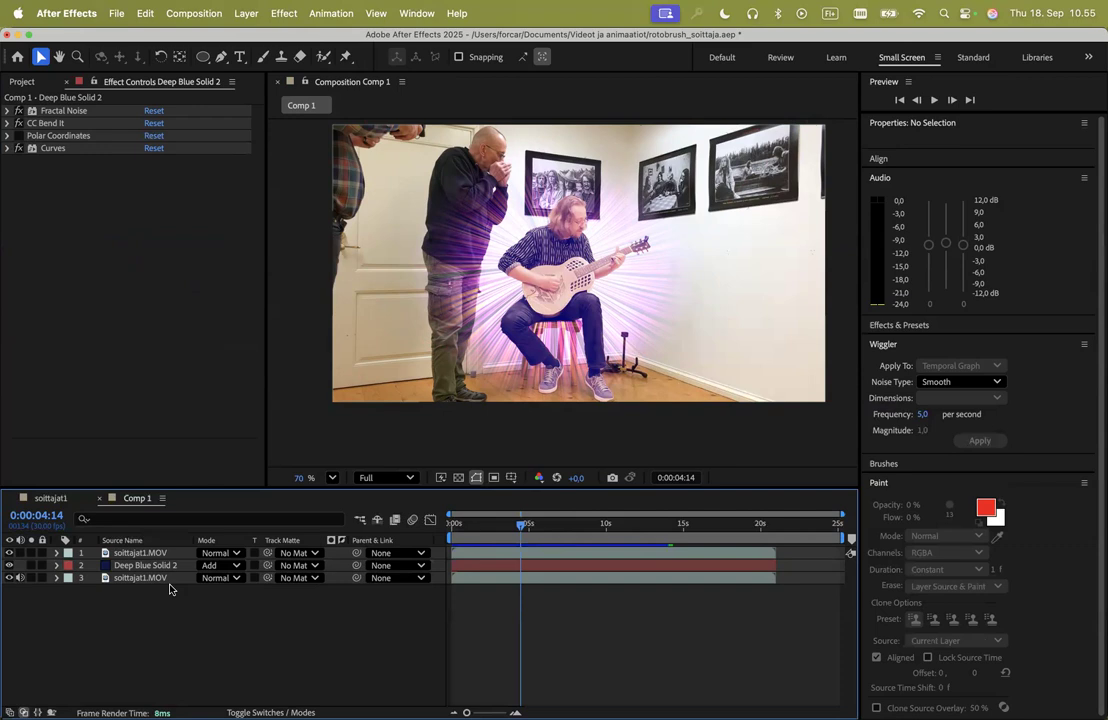
- Create a 1920 x 1080 px dark magenta solid (3B123B) above the uppermost soittajat1.MOV layer
left_click(155, 554)
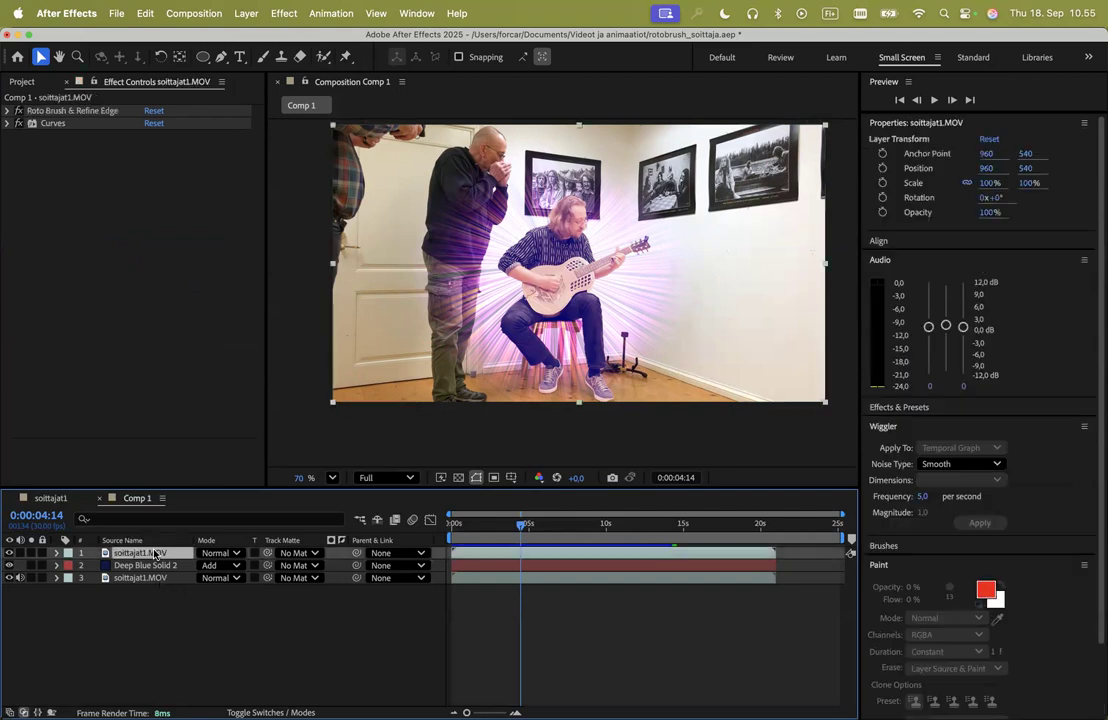
left_click(246, 13)
mouse_move(246, 40)
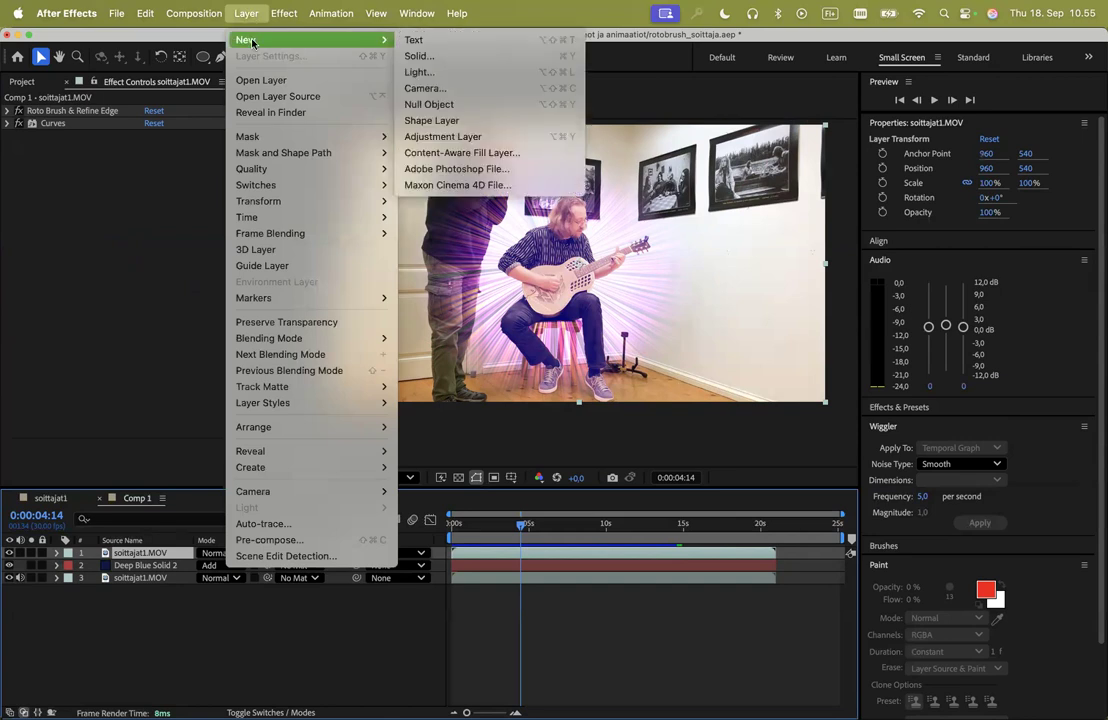
left_click(445, 57)
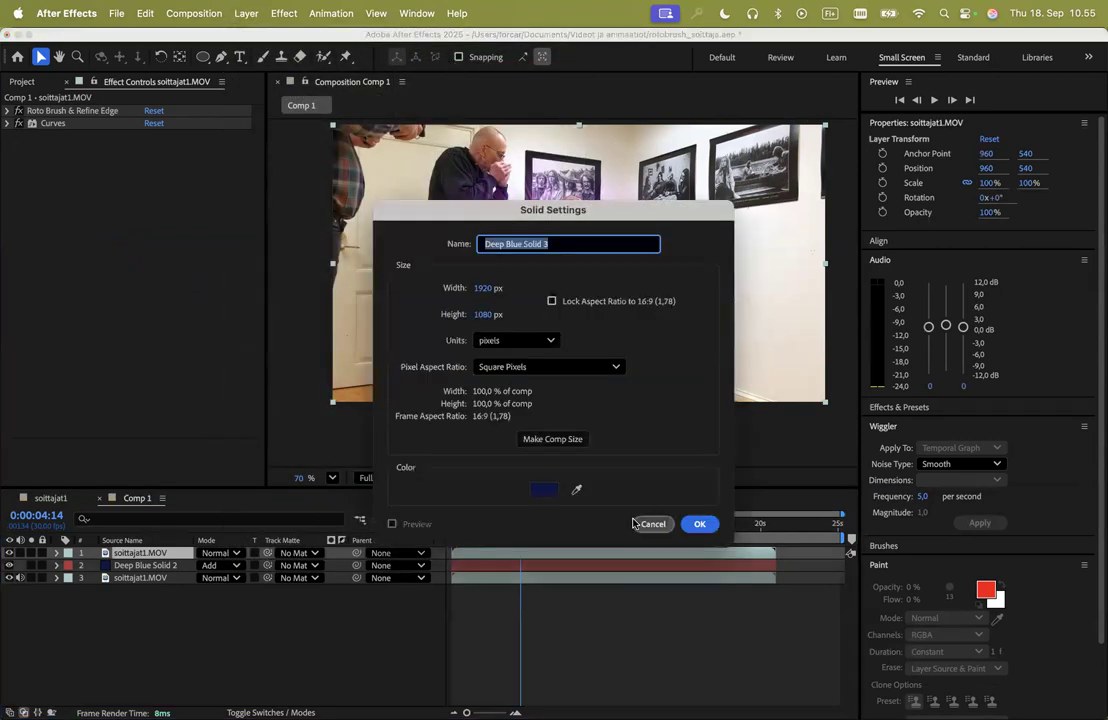
left_click(544, 489)
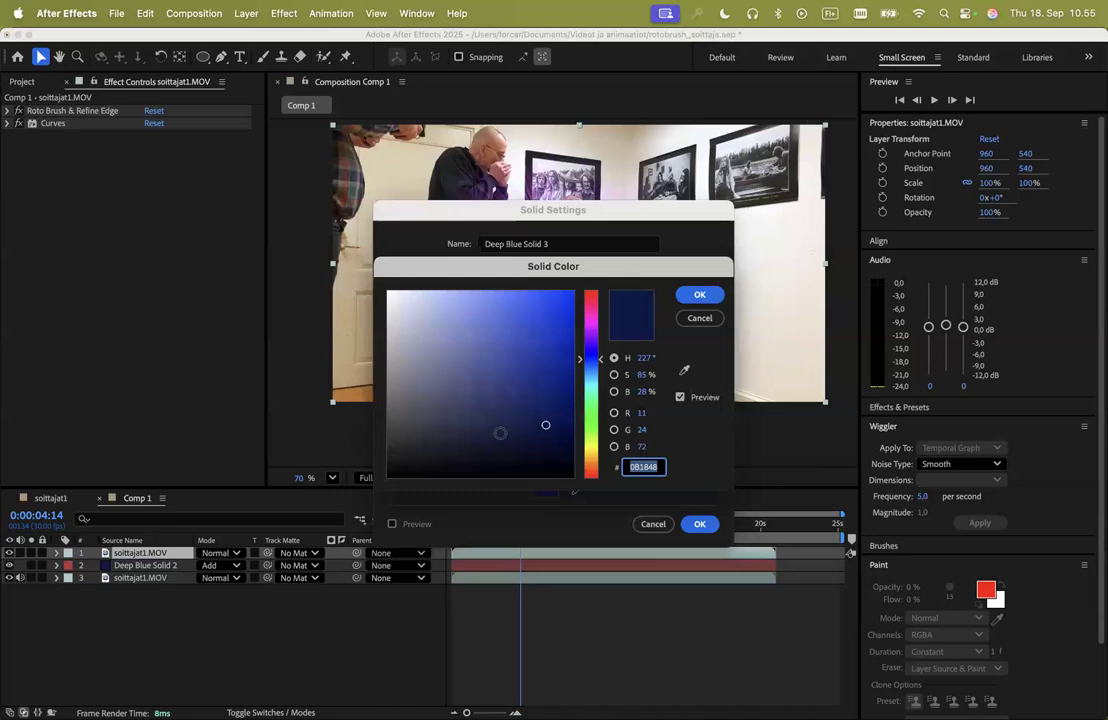
left_click(594, 321)
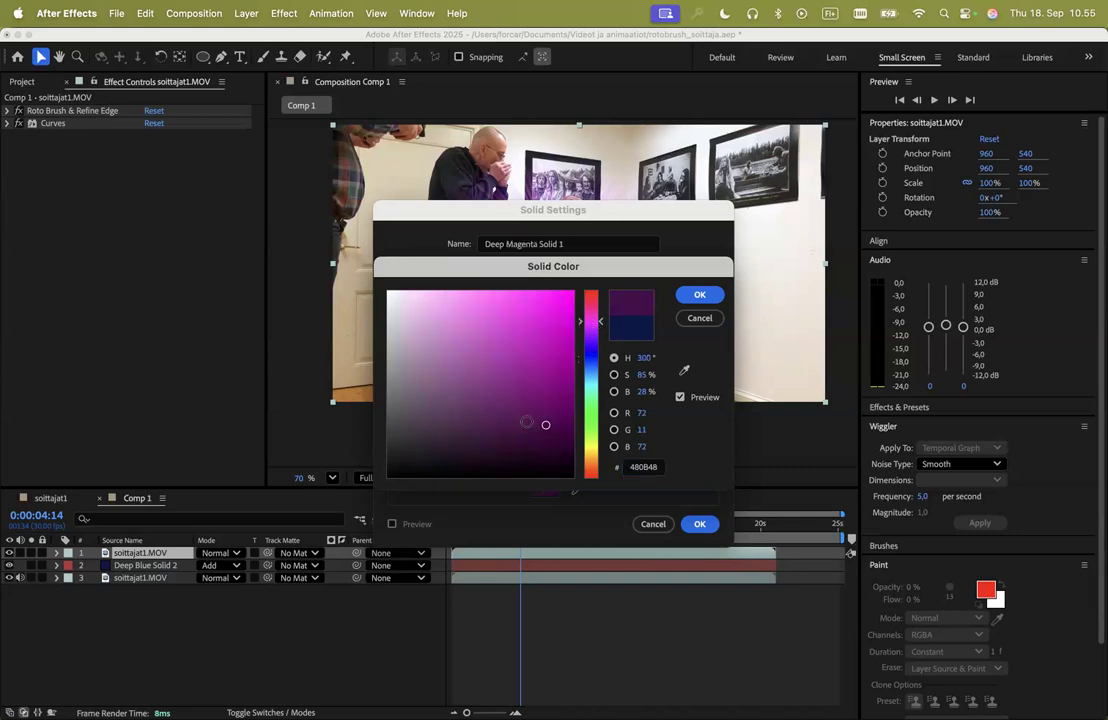
left_click(523, 425)
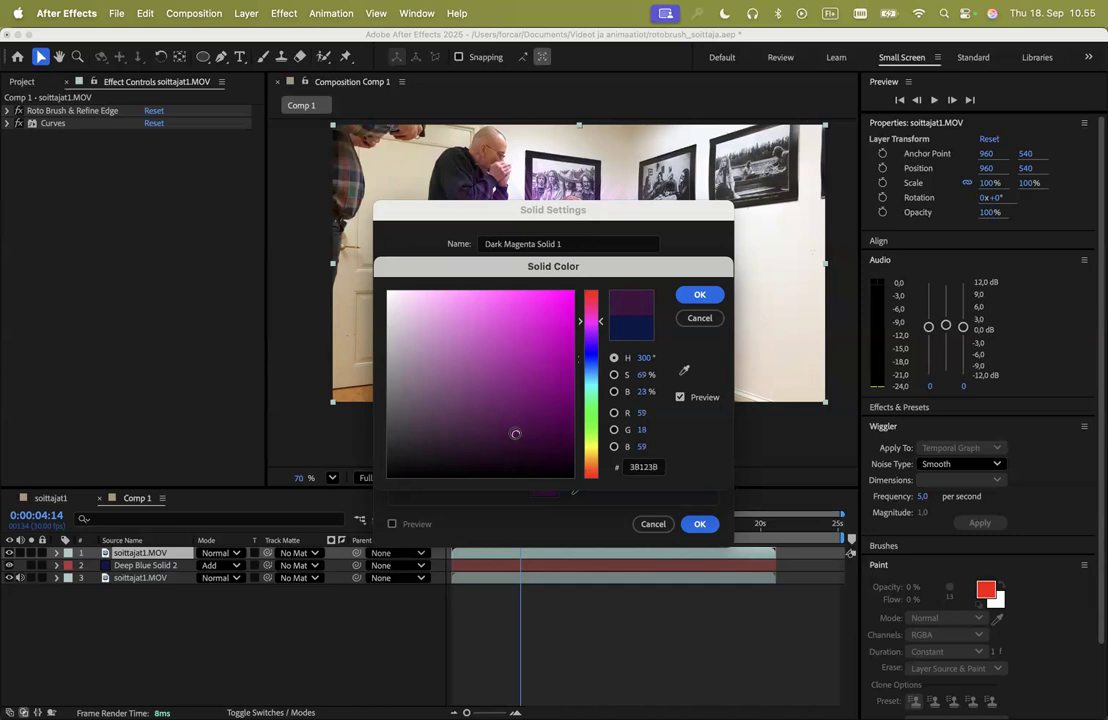
left_click(699, 294)
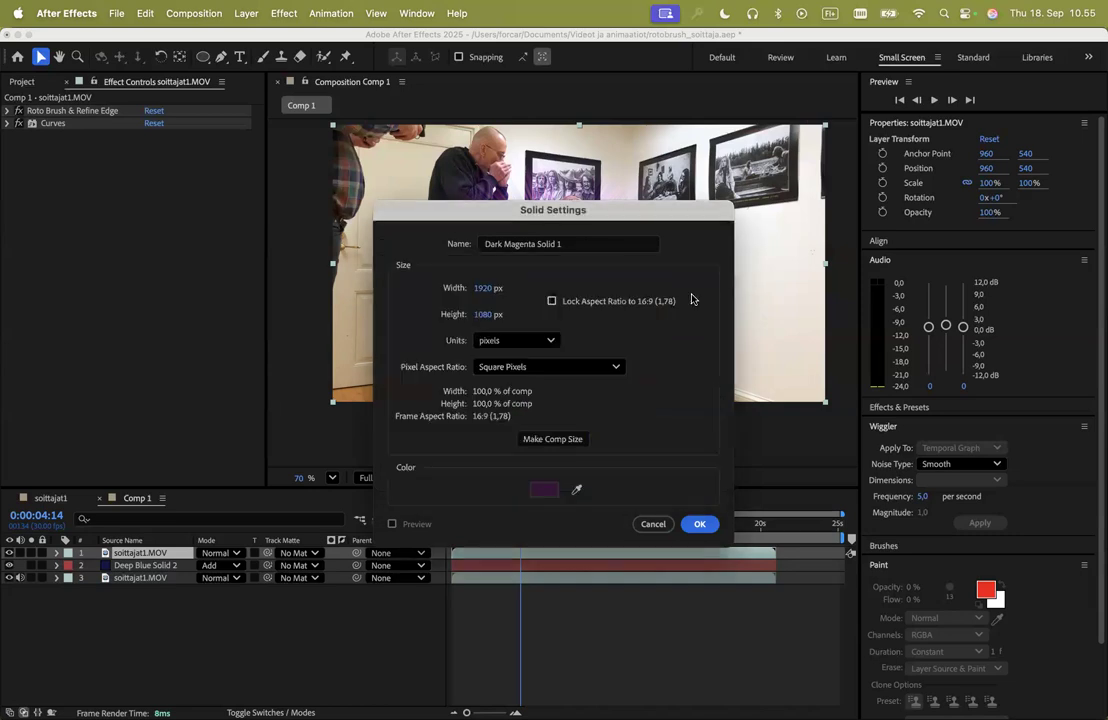
left_click(699, 524)
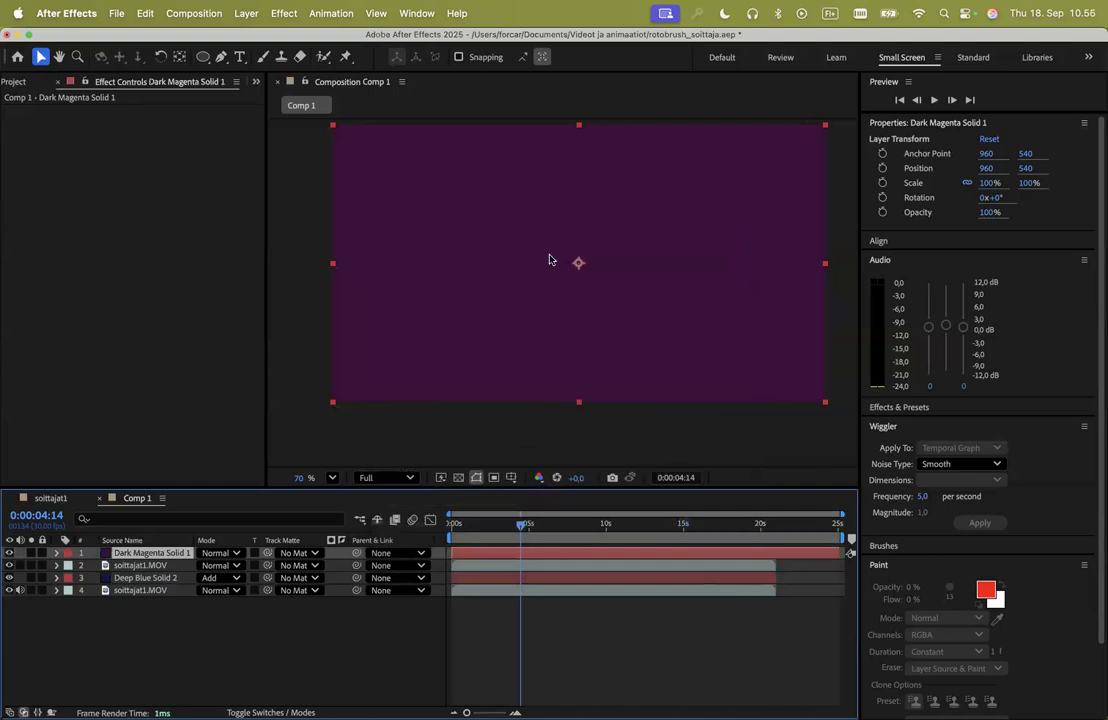
- Draw an elliptical mask nearly filling the frame on Dark Magenta Solid 1 and set its mode to Subtract
left_click(203, 58)
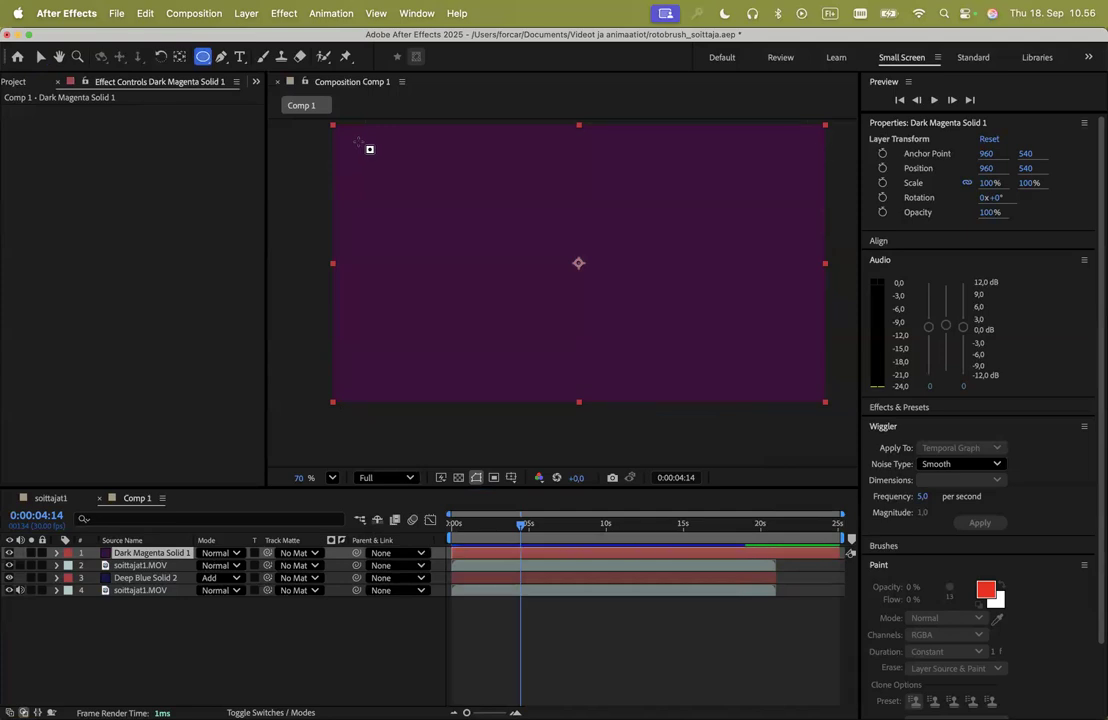
left_click_drag(351, 134, 807, 388)
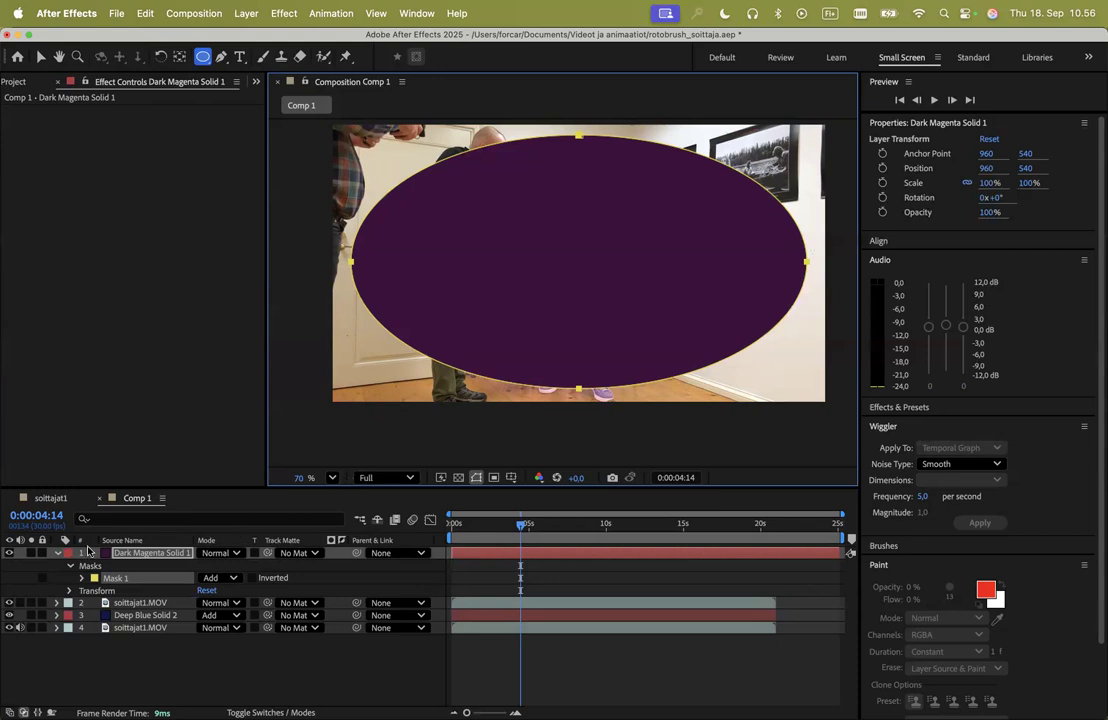
left_click(233, 578)
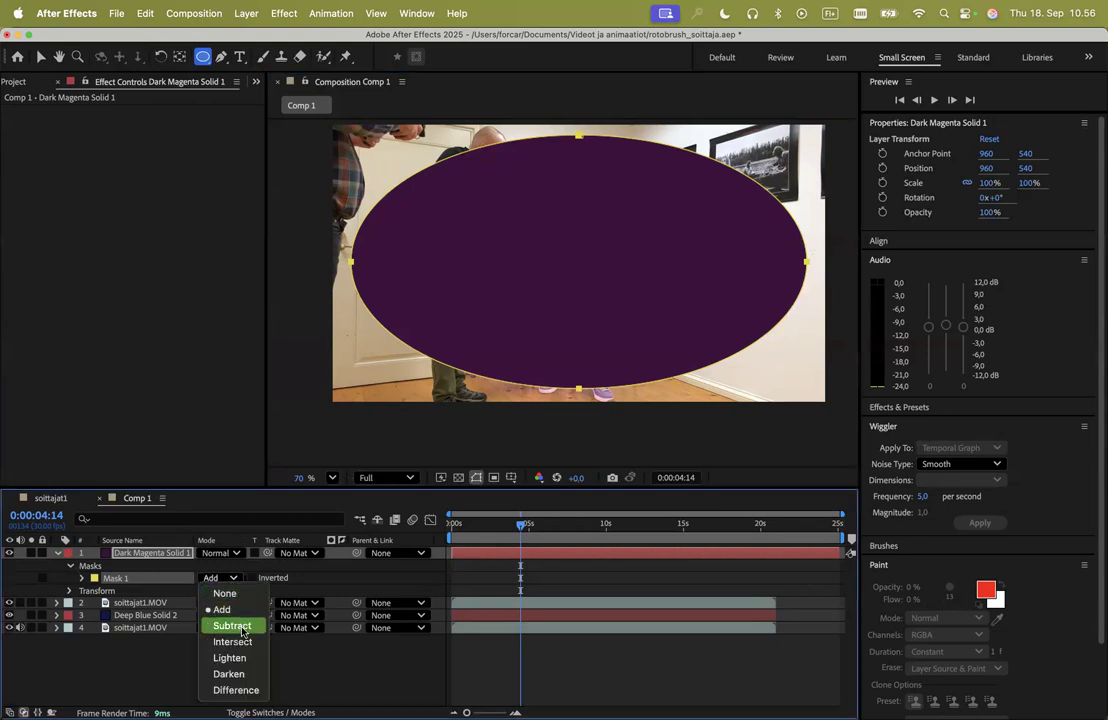
left_click(232, 626)
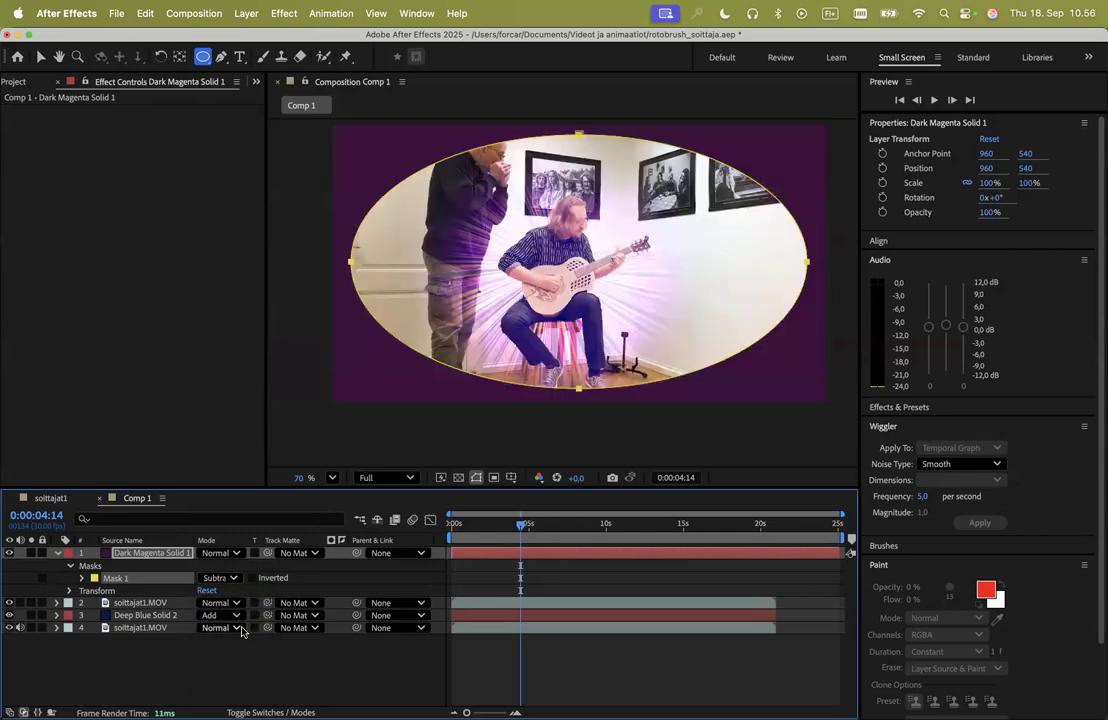
- Set Mask 1's feather to 375 pixels and its expansion to 111 pixels to form a soft vignette
left_click(82, 579)
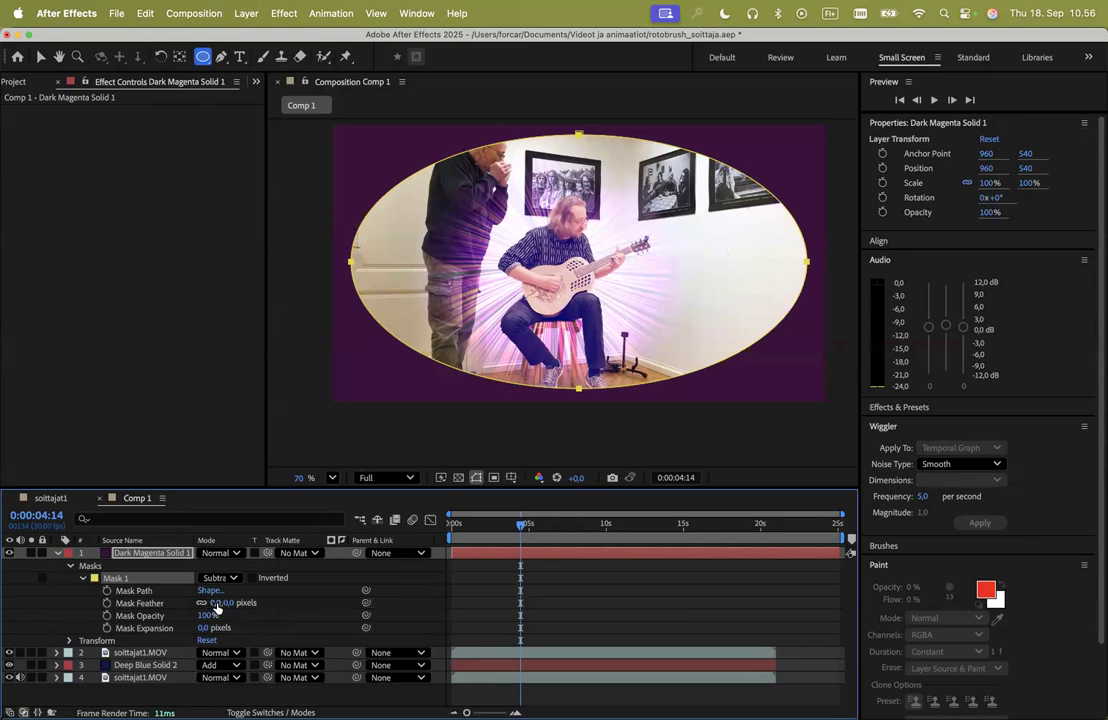
left_click_drag(216, 608, 464, 580)
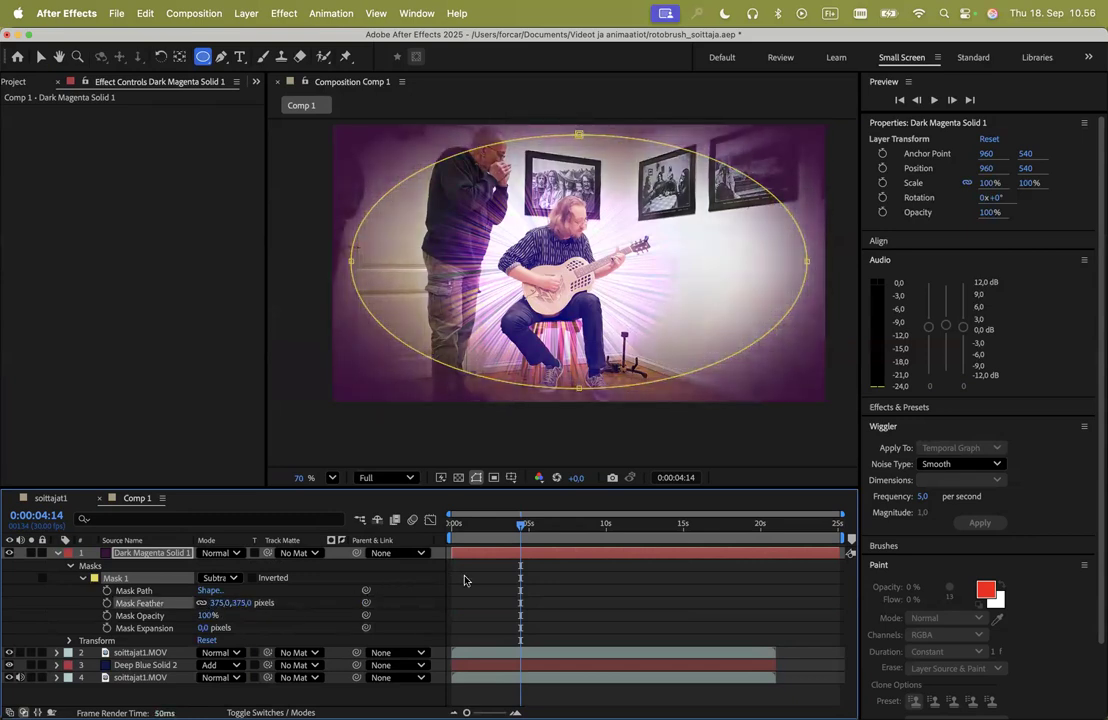
left_click_drag(203, 628, 279, 626)
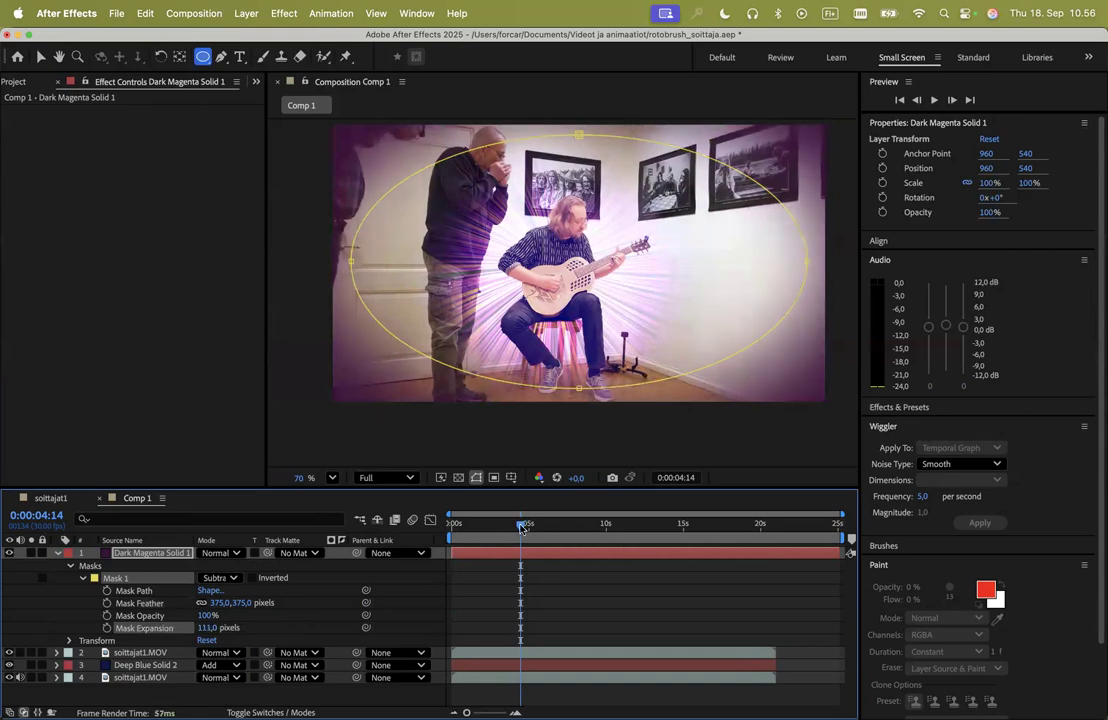
- Deselect the solid and examine the vignette and rays by scrubbing between 0:00:01:14 and 0:00:10:26, stopping at 0:00:09:07
left_click_drag(520, 528, 474, 528)
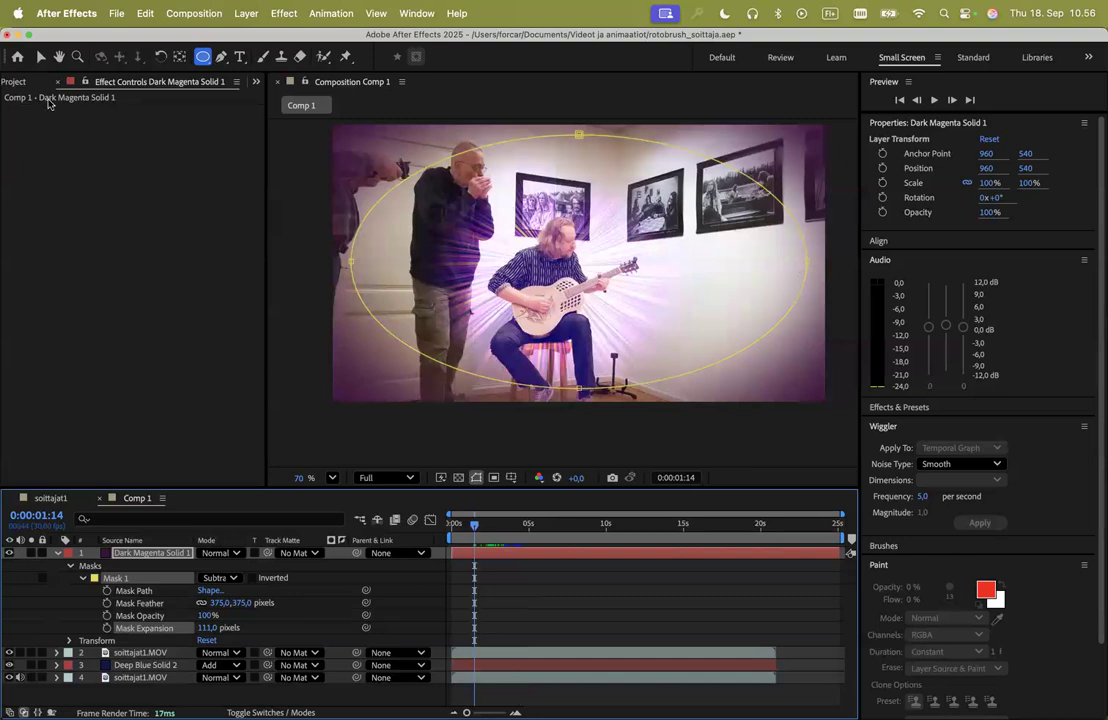
left_click(38, 56)
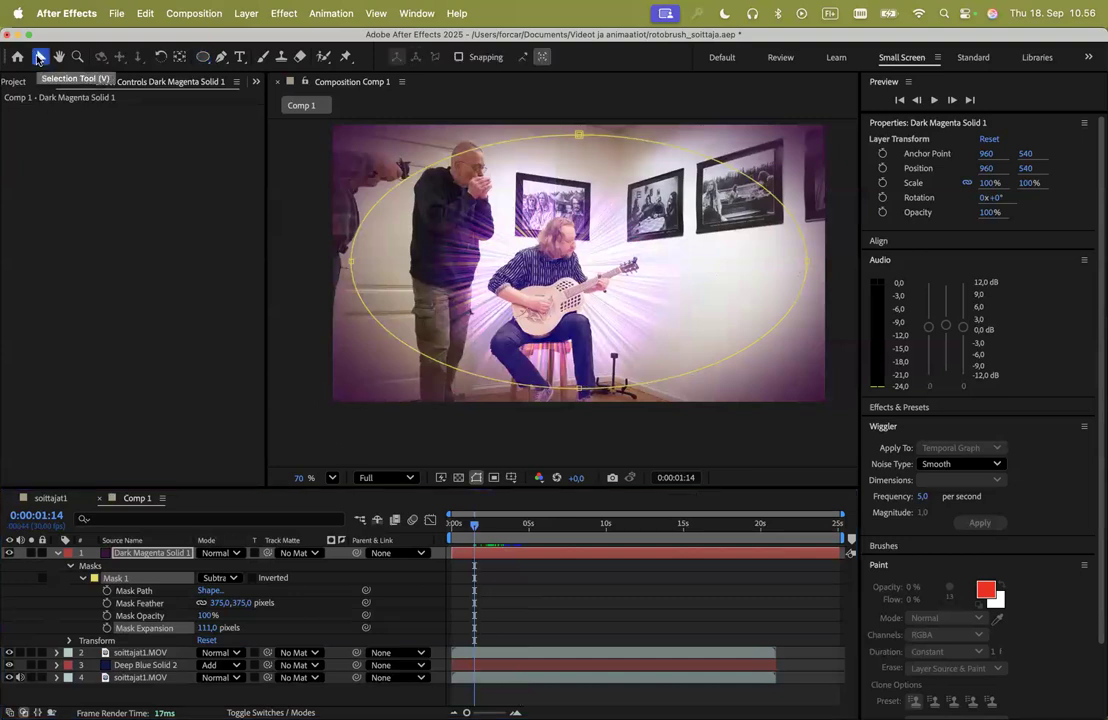
left_click(308, 427)
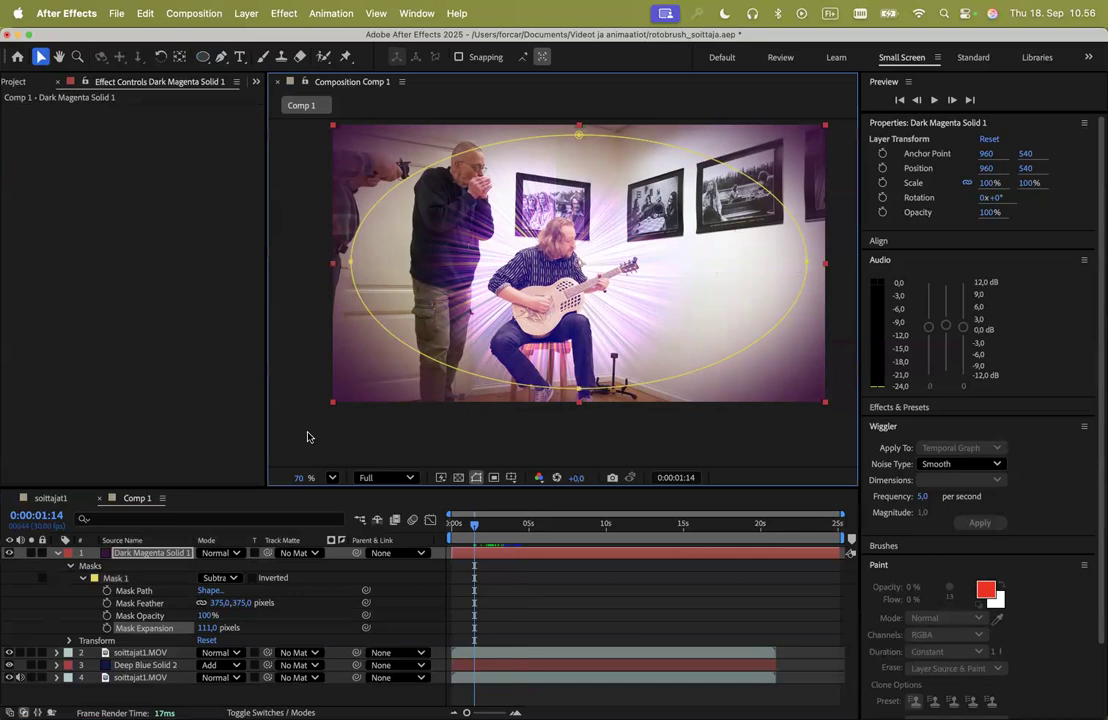
left_click(308, 436)
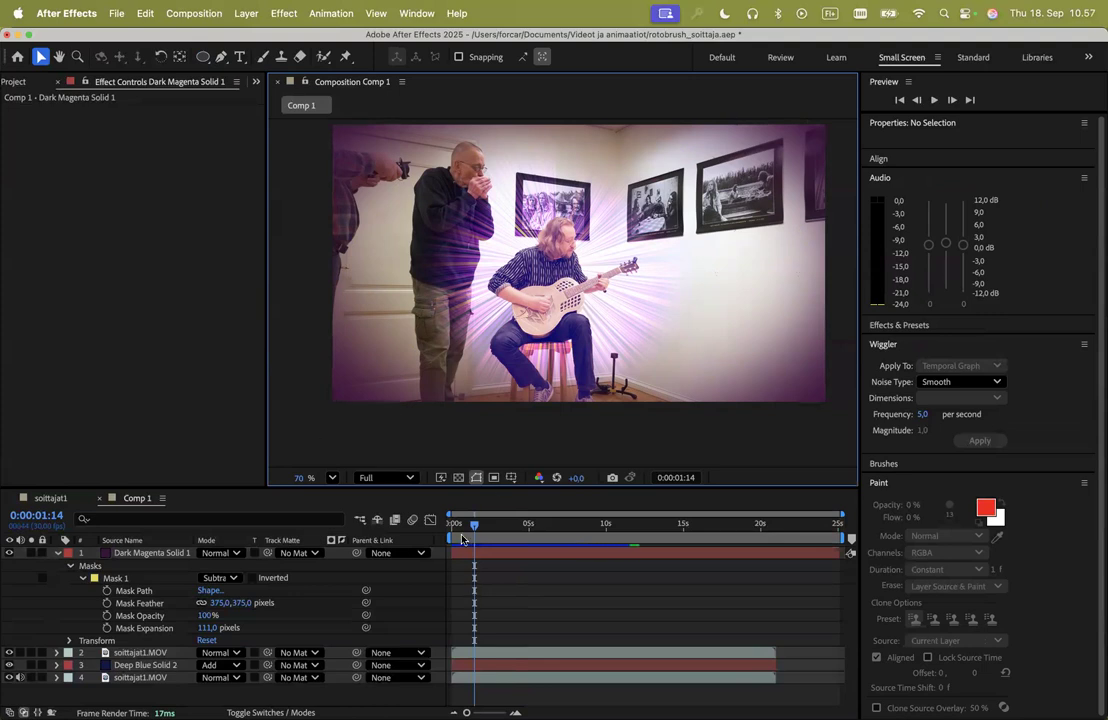
left_click_drag(474, 528, 558, 513)
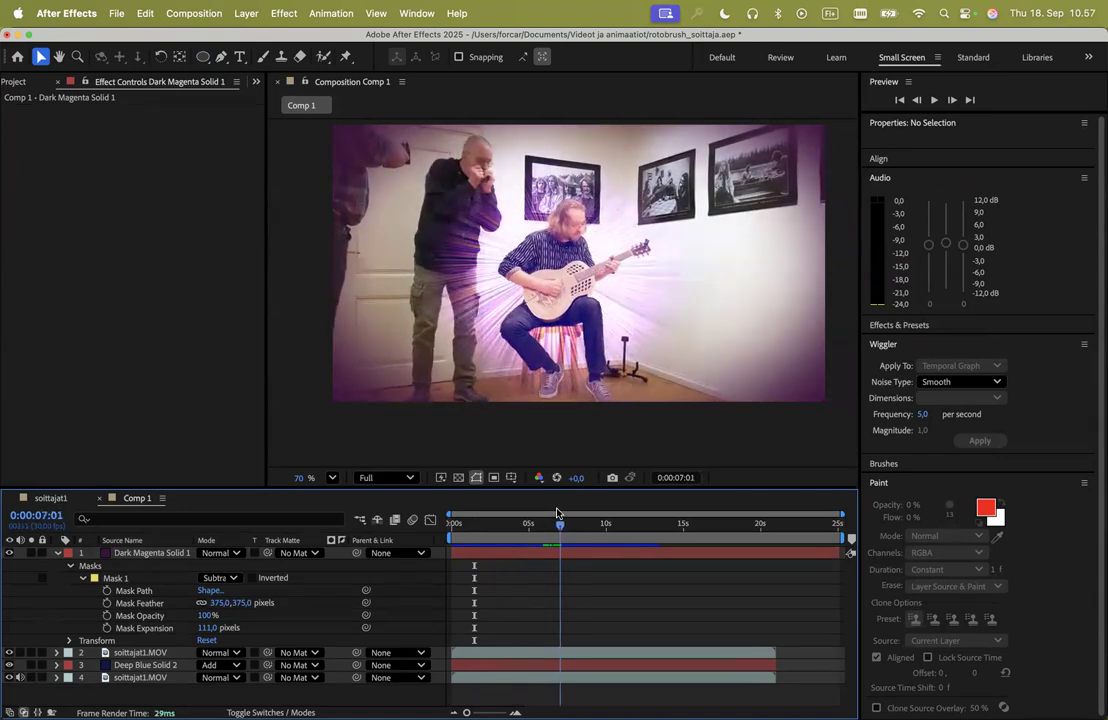
left_click_drag(558, 513, 619, 528)
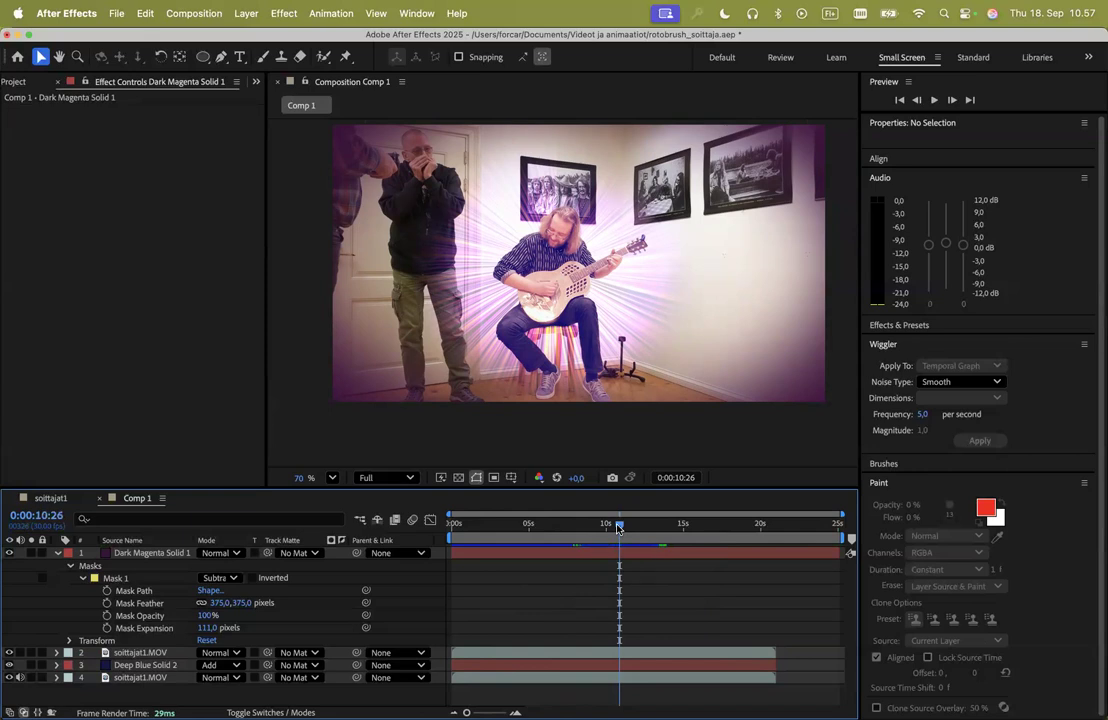
left_click_drag(619, 527, 579, 531)
left_click_drag(591, 528, 593, 528)
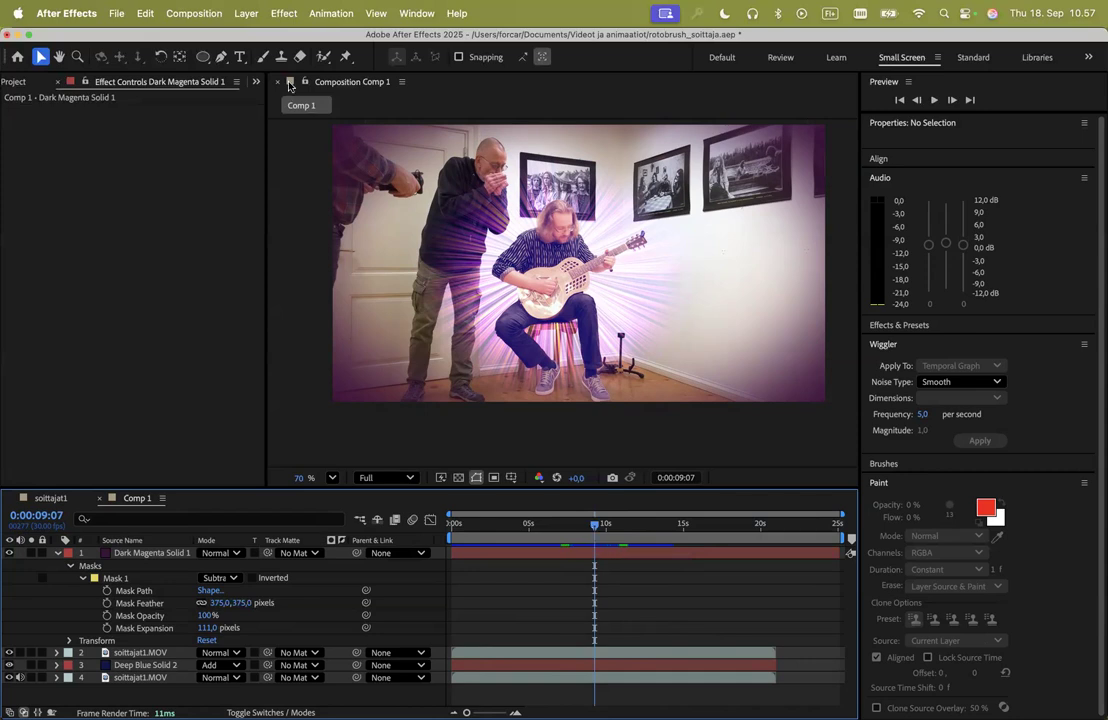
left_click(245, 13)
left_click(244, 13)
left_click(284, 13)
left_click(284, 13)
left_click(153, 556)
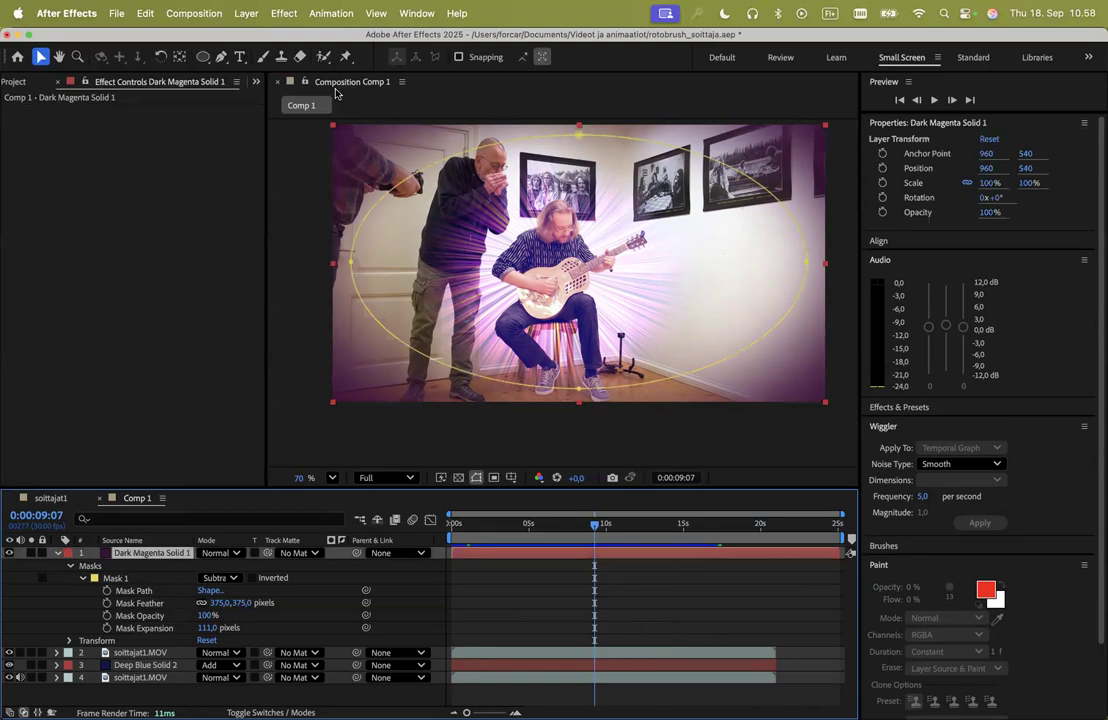
left_click(281, 14)
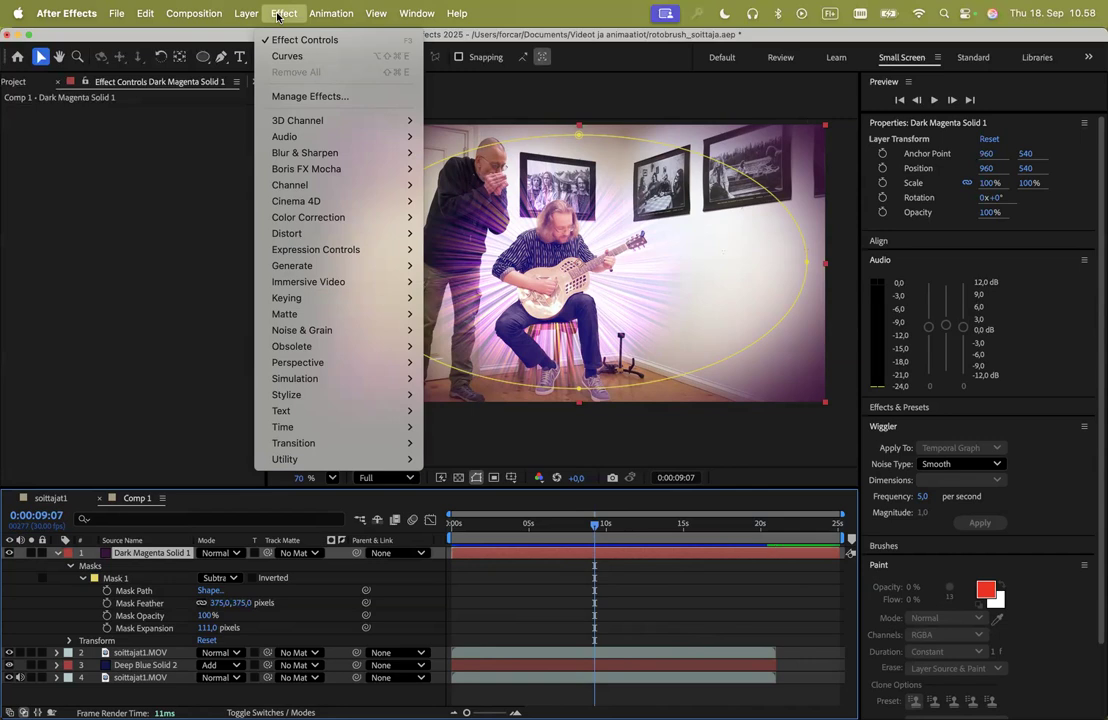
left_click(280, 14)
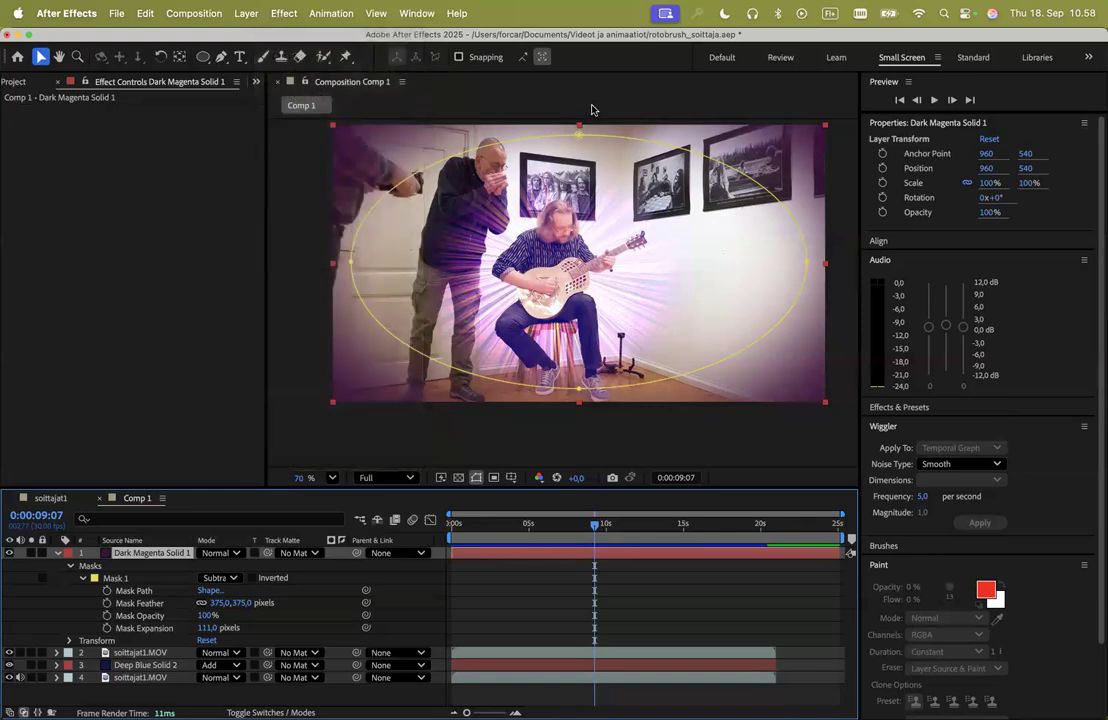